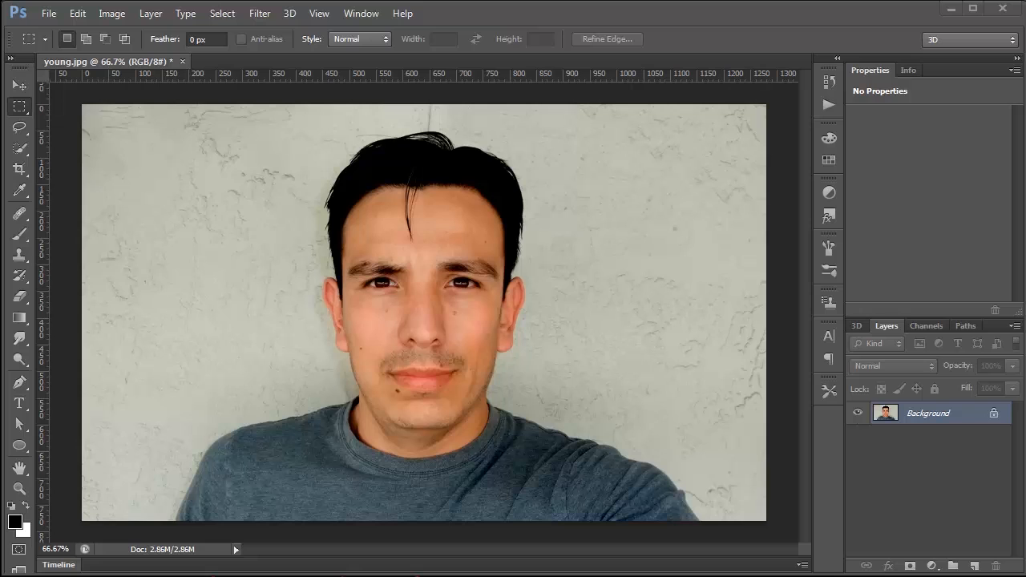
Step: Select the man with the Quick Selection Tool and add a layer mask that hides the wall background
{"action": "left_click", "coordinate": [23, 153]}
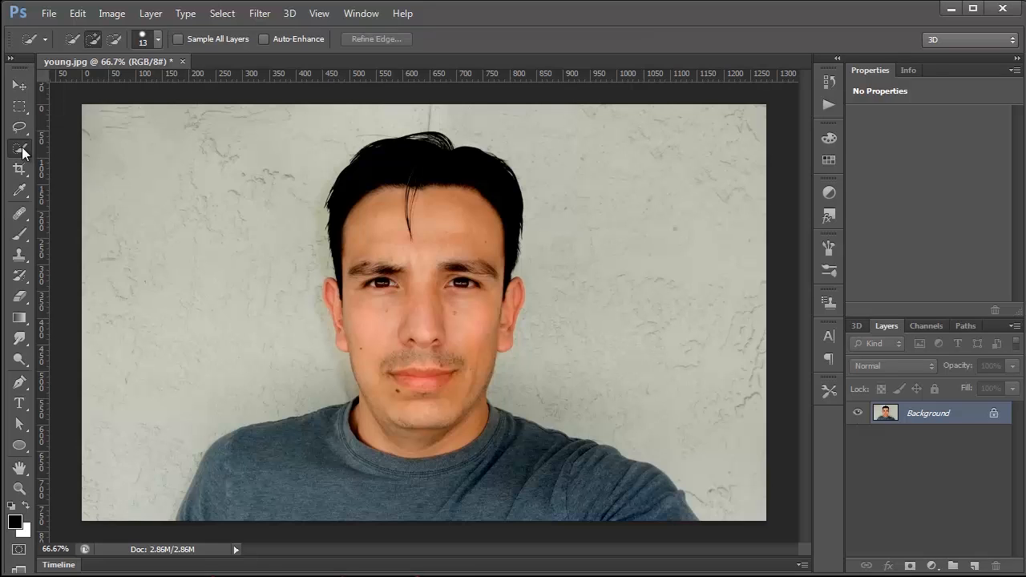
{"action": "right_click", "coordinate": [24, 153]}
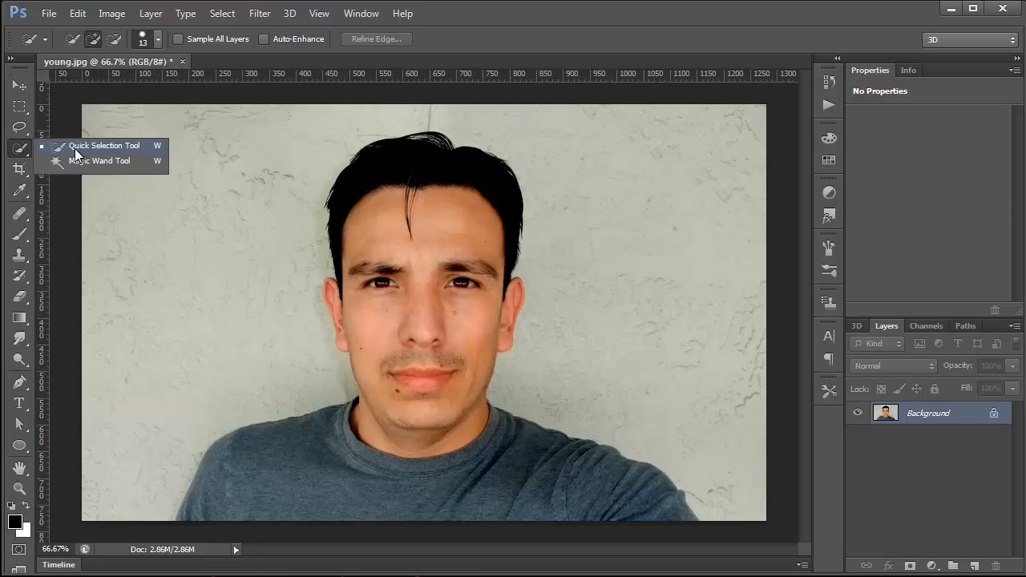
{"action": "mouse_move", "coordinate": [239, 506]}
{"action": "left_mouse_down"}
{"action": "mouse_move", "coordinate": [261, 471]}
{"action": "mouse_move", "coordinate": [291, 458]}
{"action": "mouse_move", "coordinate": [483, 492]}
{"action": "mouse_move", "coordinate": [503, 480]}
{"action": "mouse_move", "coordinate": [536, 490]}
{"action": "mouse_move", "coordinate": [428, 402]}
{"action": "mouse_move", "coordinate": [428, 382]}
{"action": "mouse_move", "coordinate": [398, 369]}
{"action": "mouse_move", "coordinate": [404, 297]}
{"action": "mouse_move", "coordinate": [405, 311]}
{"action": "mouse_move", "coordinate": [345, 322]}
{"action": "mouse_move", "coordinate": [334, 288]}
{"action": "mouse_move", "coordinate": [363, 294]}
{"action": "mouse_move", "coordinate": [348, 284]}
{"action": "mouse_move", "coordinate": [345, 234]}
{"action": "left_mouse_up"}
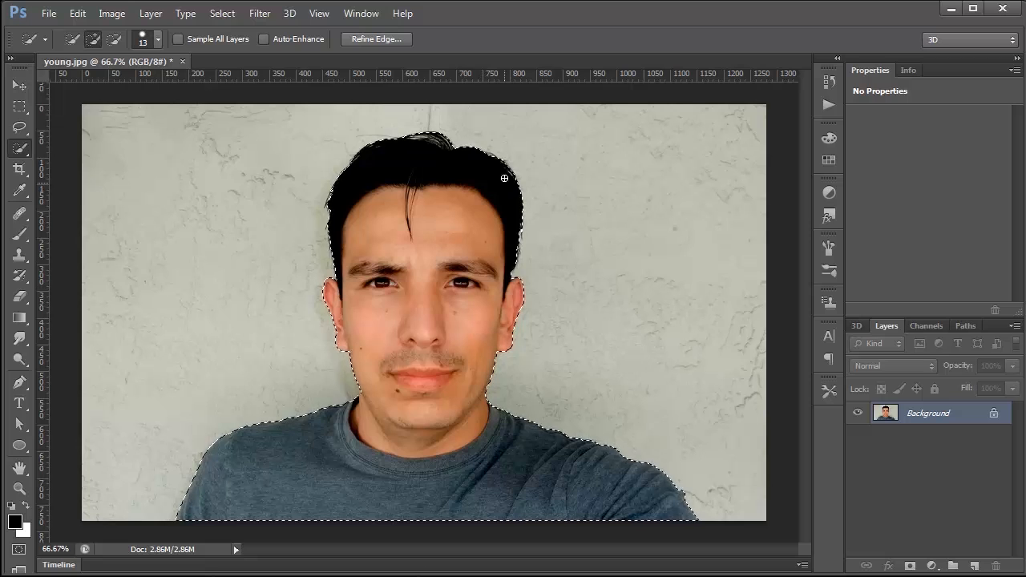
{"action": "left_click", "coordinate": [911, 567]}
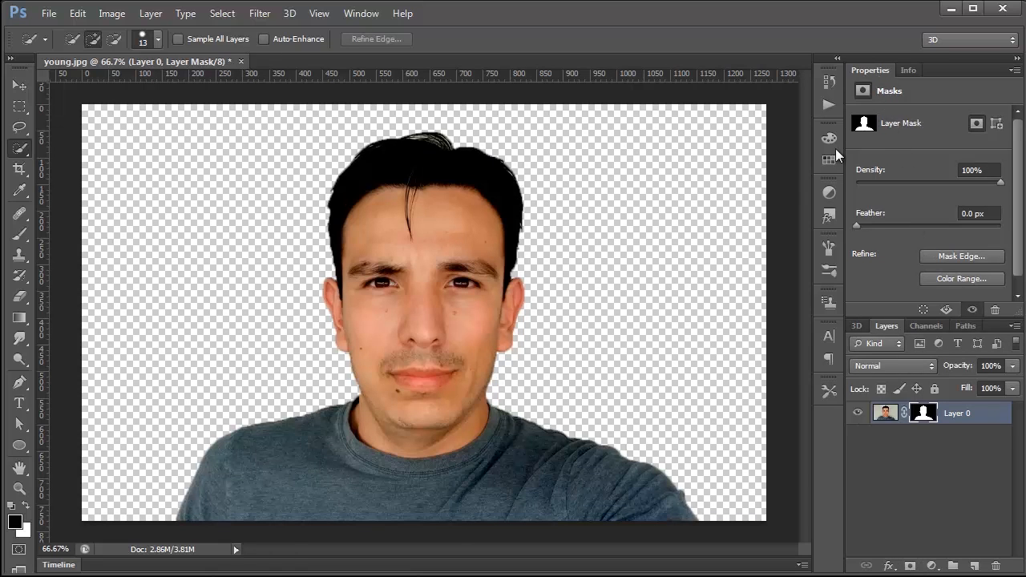
Step: Open Refine Mask for the portrait's layer mask and preview it in the Black & White view
{"action": "left_click", "coordinate": [357, 14]}
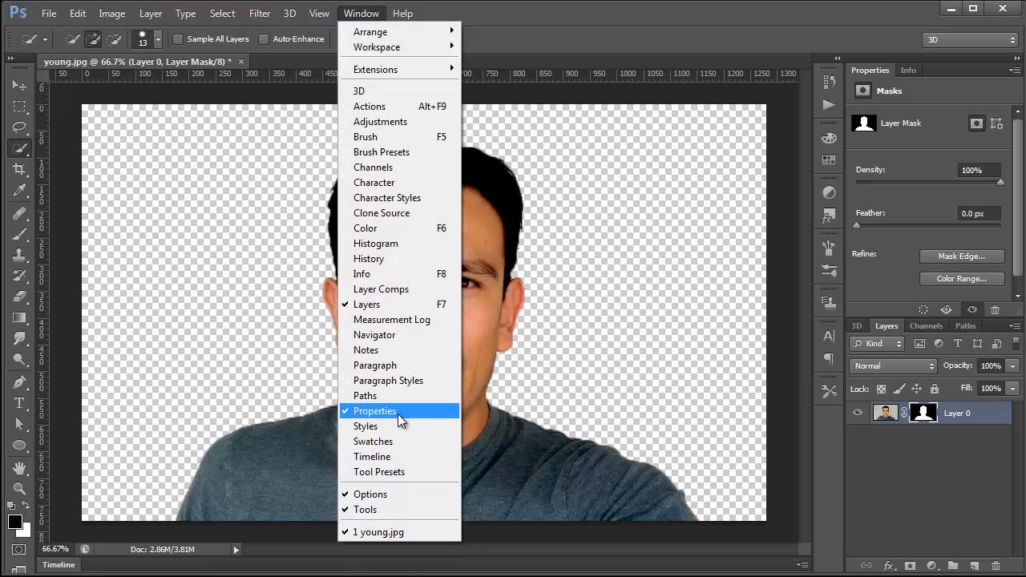
{"action": "left_click", "coordinate": [937, 157]}
{"action": "left_click", "coordinate": [951, 255]}
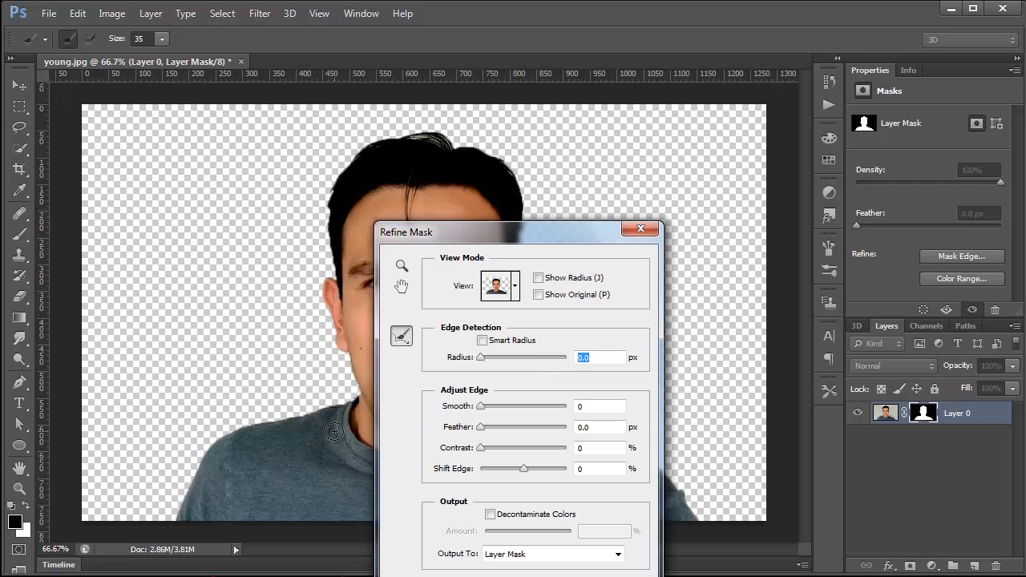
{"action": "left_click", "coordinate": [515, 285]}
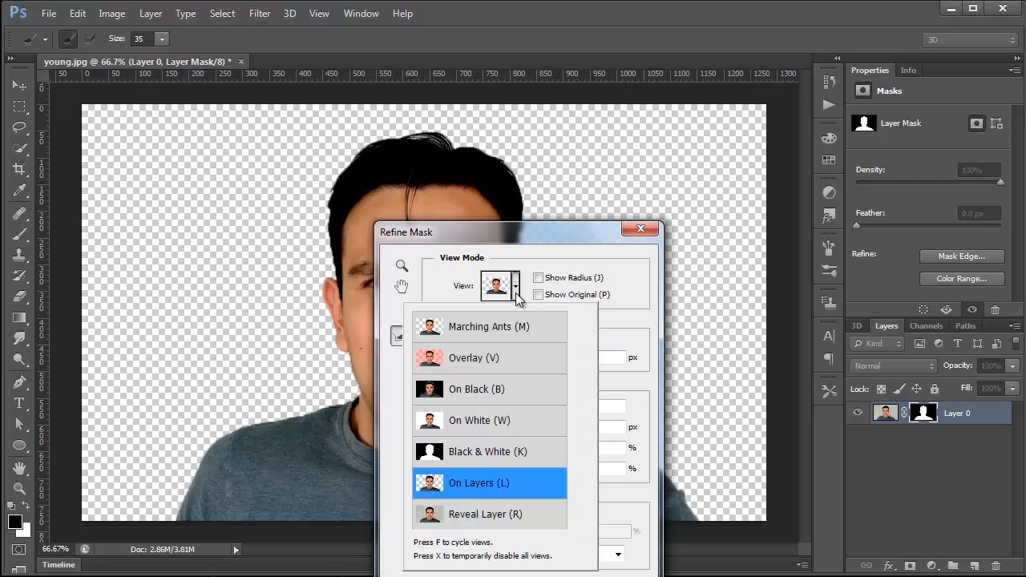
{"action": "left_click", "coordinate": [473, 455]}
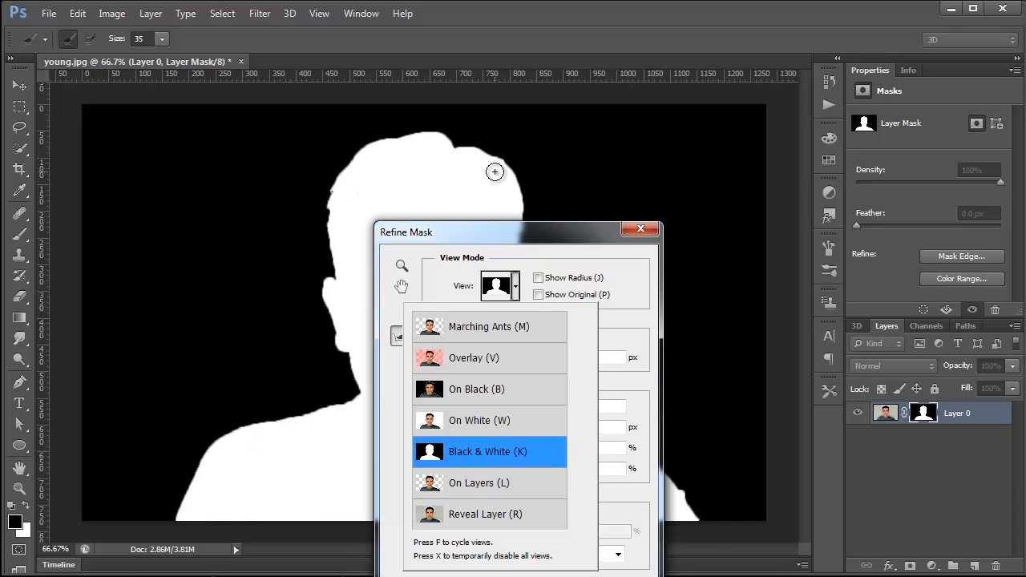
{"action": "left_click", "coordinate": [444, 280]}
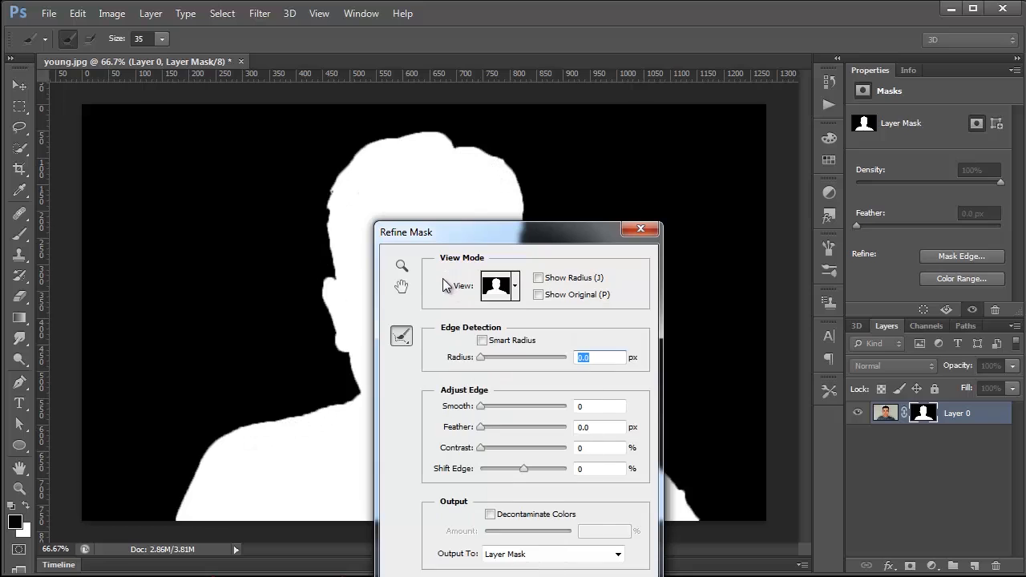
Step: Increase the Smooth amount to even out the mask outline and apply the refinement
{"action": "left_click_drag", "start_coordinate": [481, 406], "coordinate": [494, 406]}
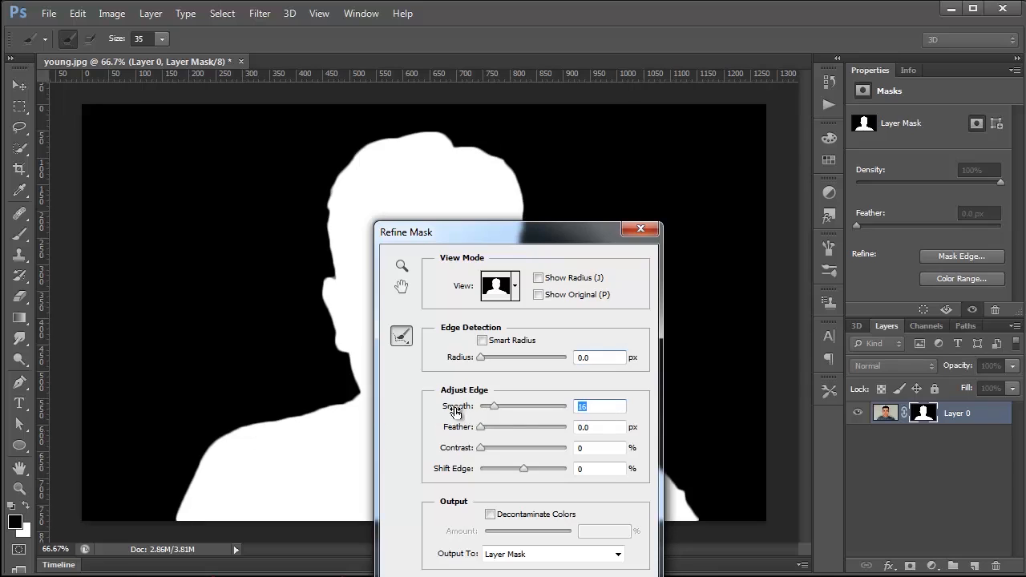
{"action": "left_click_drag", "start_coordinate": [493, 407], "coordinate": [501, 407]}
{"action": "key", "text": "Return"}
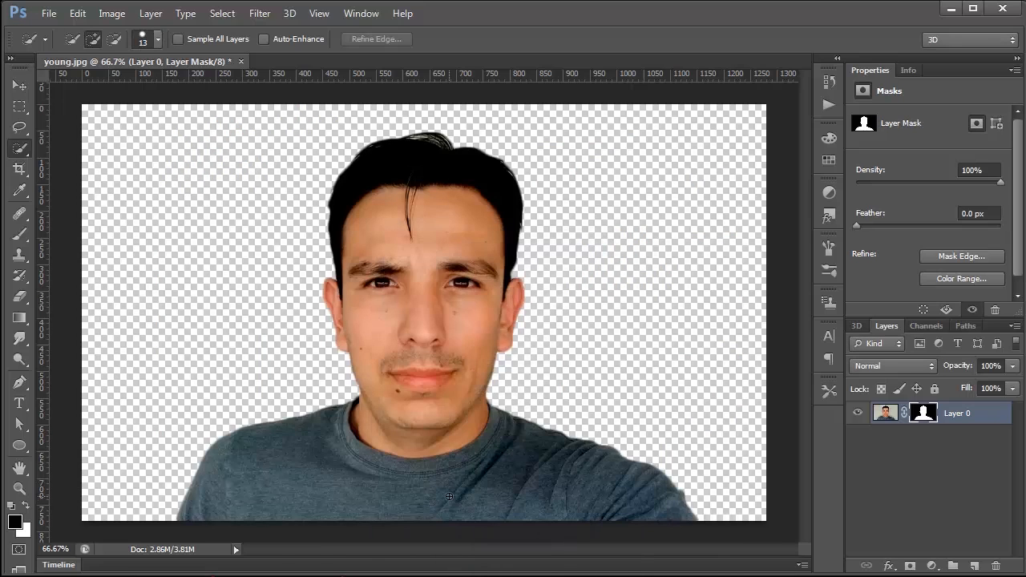
Step: Add a new layer below the portrait and fill it with grey at 50% brightness (808080)
{"action": "left_click", "coordinate": [972, 567]}
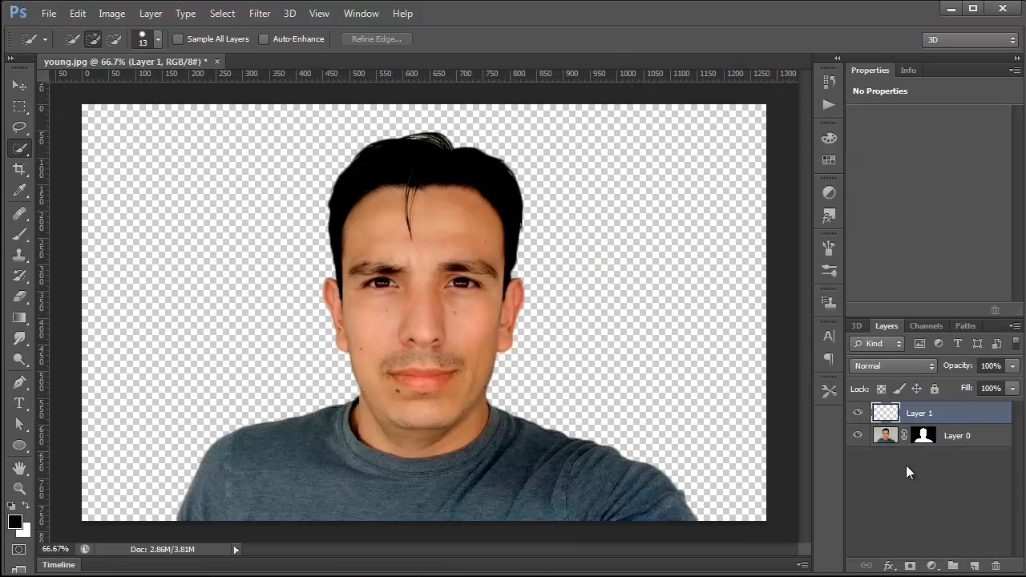
{"action": "left_click_drag", "start_coordinate": [890, 413], "coordinate": [885, 462]}
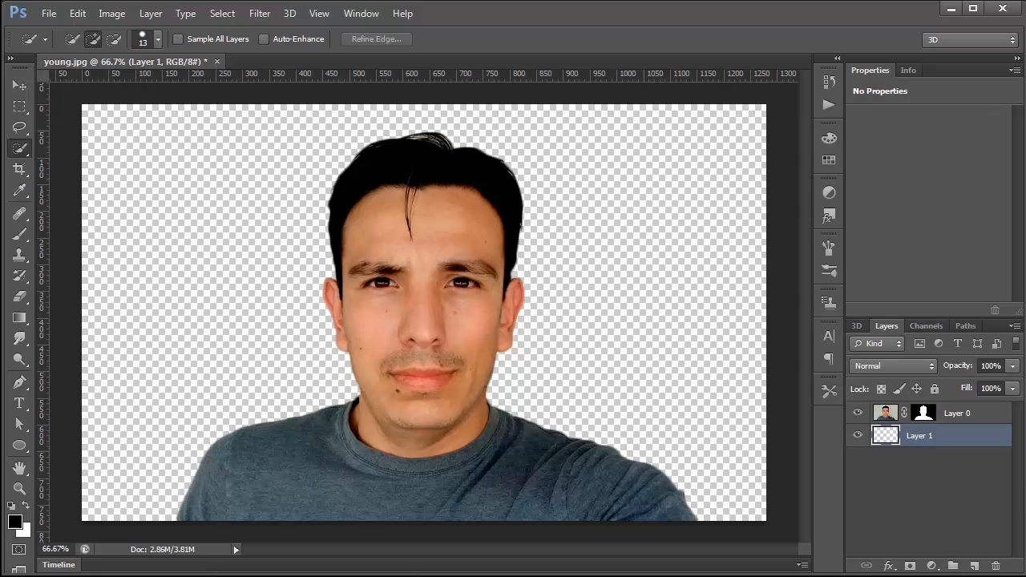
{"action": "left_click", "coordinate": [14, 523]}
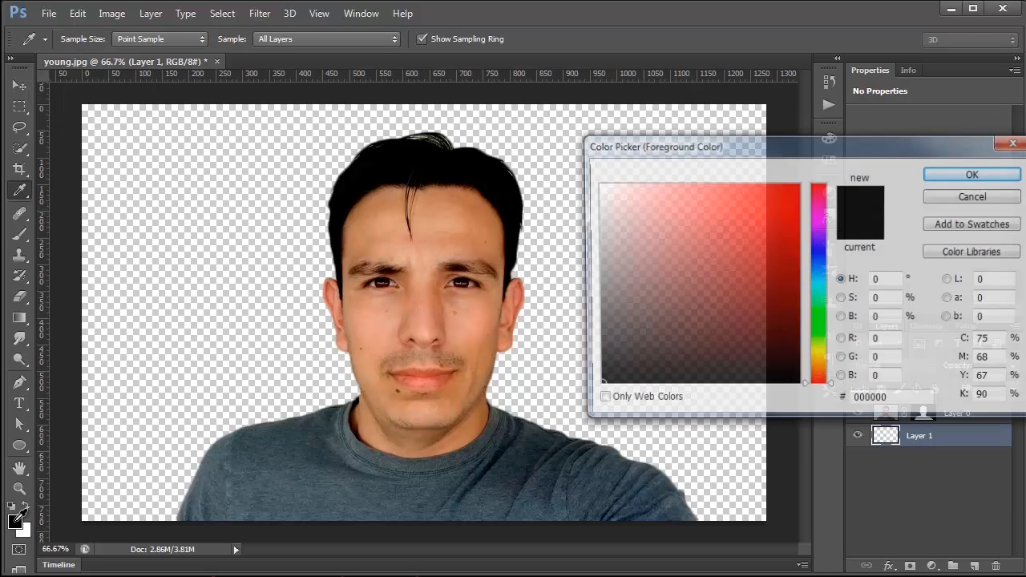
{"action": "left_click_drag", "start_coordinate": [858, 318], "coordinate": [845, 314]}
{"action": "type", "text": "50"}
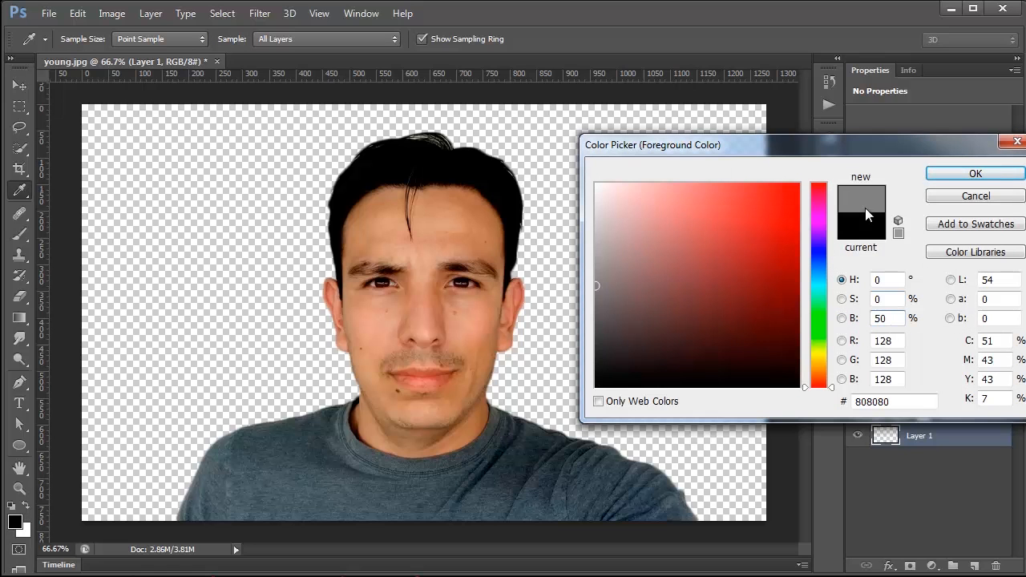
{"action": "left_click", "coordinate": [976, 174]}
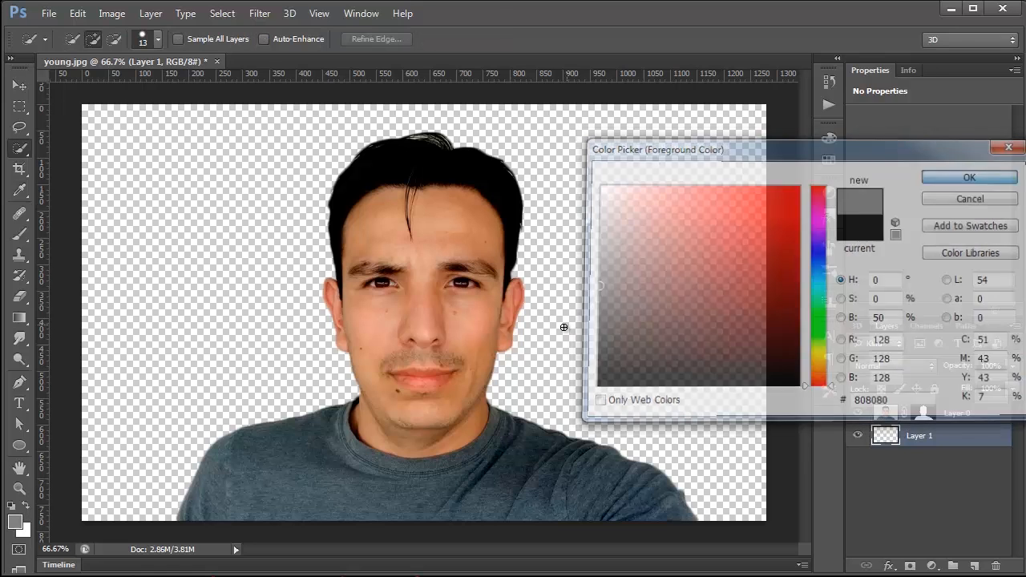
{"action": "key", "text": "alt+BackSpace"}
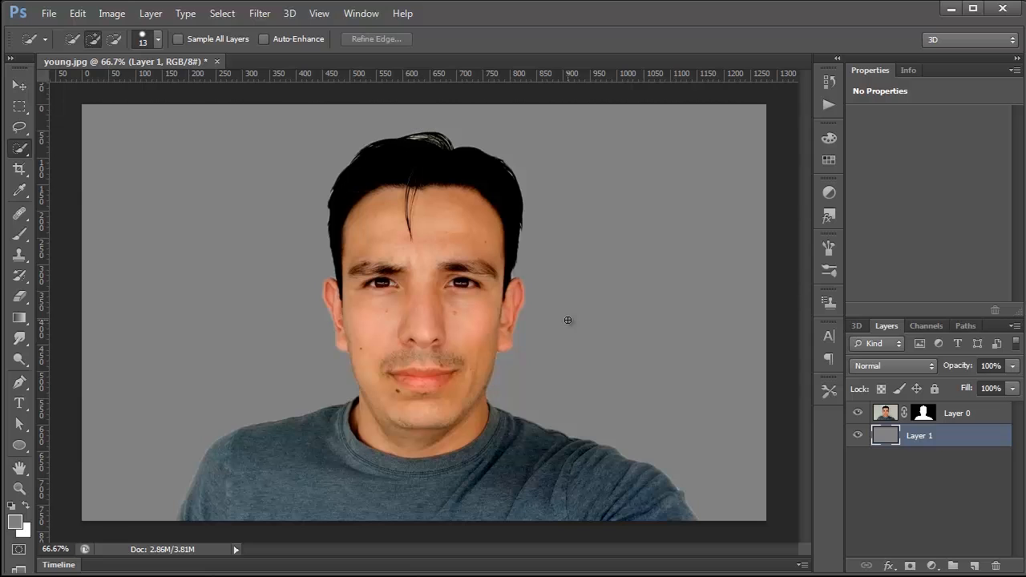
Step: Examine the cutout edge at 300% along the jaw, both ears and the hair for leftover background fringe
{"action": "left_click", "coordinate": [19, 487]}
{"action": "left_click", "coordinate": [202, 496]}
{"action": "left_click", "coordinate": [207, 490]}
{"action": "left_click", "coordinate": [214, 467]}
{"action": "left_click_drag", "start_coordinate": [213, 468], "coordinate": [215, 503]}
{"action": "left_click_drag", "start_coordinate": [781, 124], "coordinate": [463, 359]}
{"action": "left_click_drag", "start_coordinate": [504, 213], "coordinate": [435, 361]}
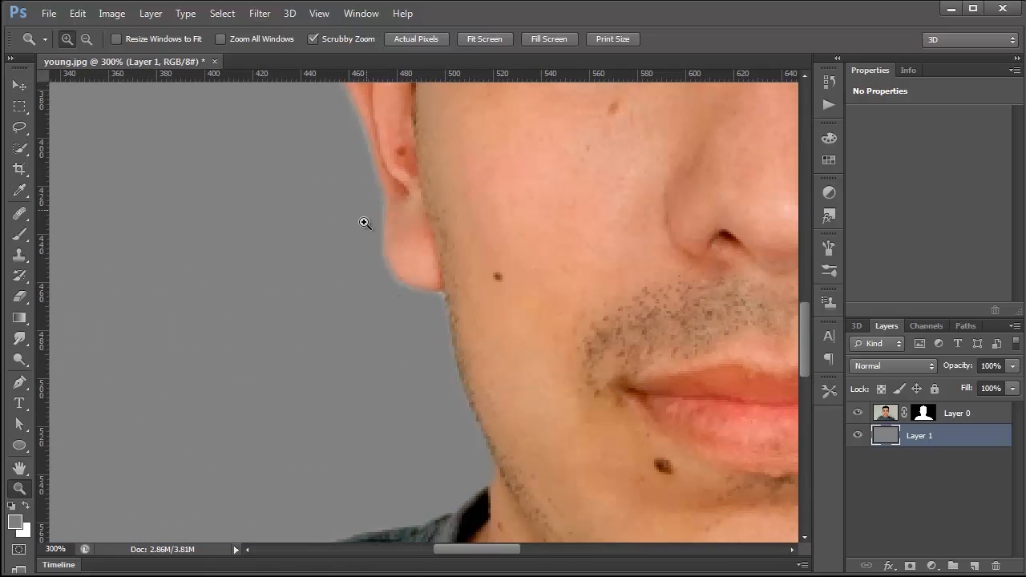
{"action": "left_click_drag", "start_coordinate": [446, 245], "coordinate": [368, 371]}
{"action": "left_click_drag", "start_coordinate": [431, 180], "coordinate": [408, 256]}
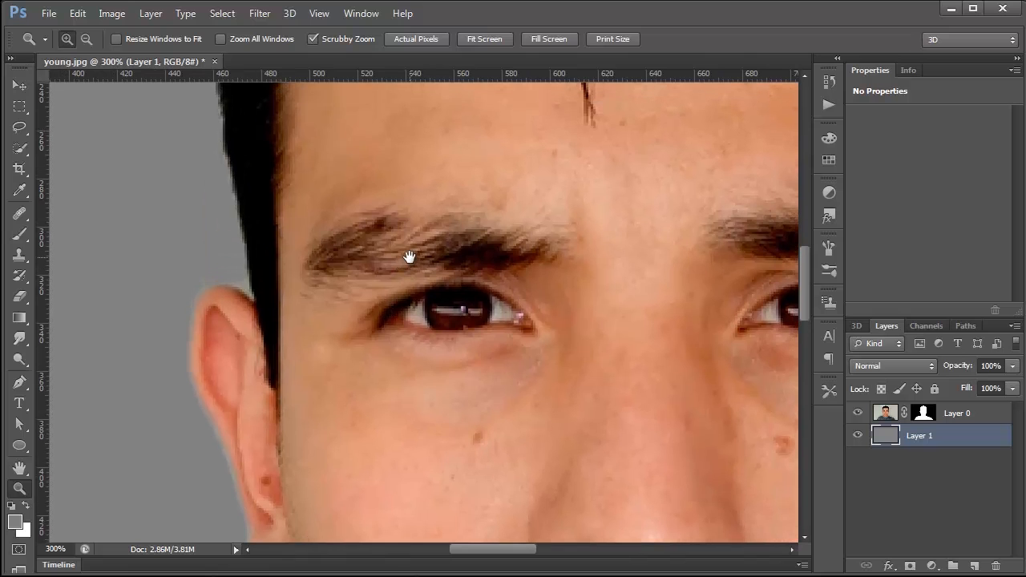
{"action": "left_click_drag", "start_coordinate": [408, 371], "coordinate": [371, 455]}
{"action": "left_click_drag", "start_coordinate": [491, 136], "coordinate": [402, 362]}
{"action": "left_click_drag", "start_coordinate": [599, 178], "coordinate": [442, 321]}
{"action": "left_click_drag", "start_coordinate": [561, 307], "coordinate": [297, 194]}
{"action": "left_click_drag", "start_coordinate": [407, 261], "coordinate": [417, 328]}
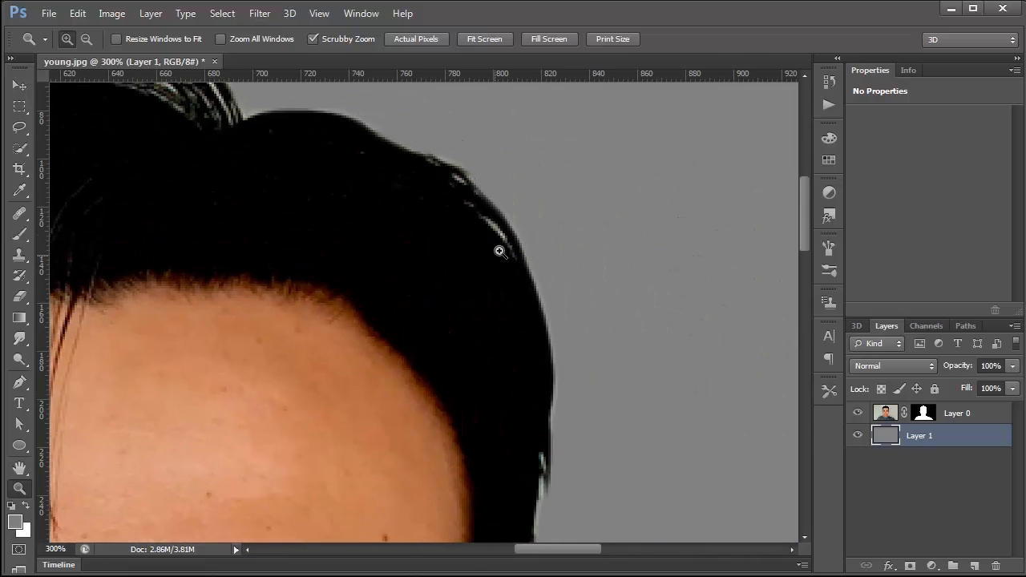
{"action": "left_click_drag", "start_coordinate": [522, 320], "coordinate": [533, 125]}
{"action": "left_click_drag", "start_coordinate": [529, 363], "coordinate": [545, 128]}
{"action": "left_click_drag", "start_coordinate": [584, 467], "coordinate": [480, 226]}
{"action": "left_click_drag", "start_coordinate": [577, 366], "coordinate": [567, 442]}
{"action": "left_click_drag", "start_coordinate": [419, 211], "coordinate": [442, 417]}
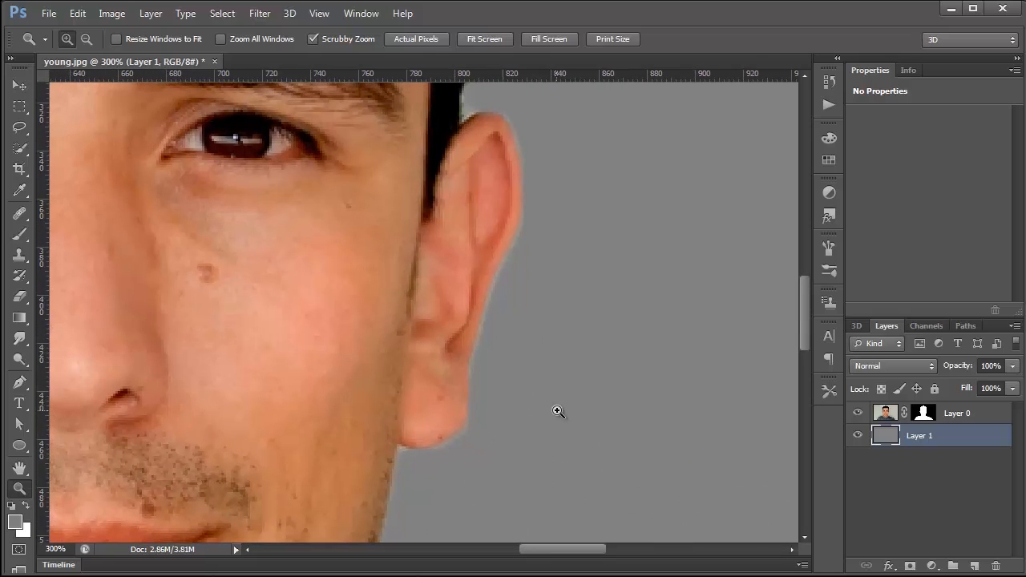
Step: Reopen Refine Mask for the portrait's mask and switch its preview to On Layers, keeping the ear edge in sight
{"action": "left_click", "coordinate": [923, 413]}
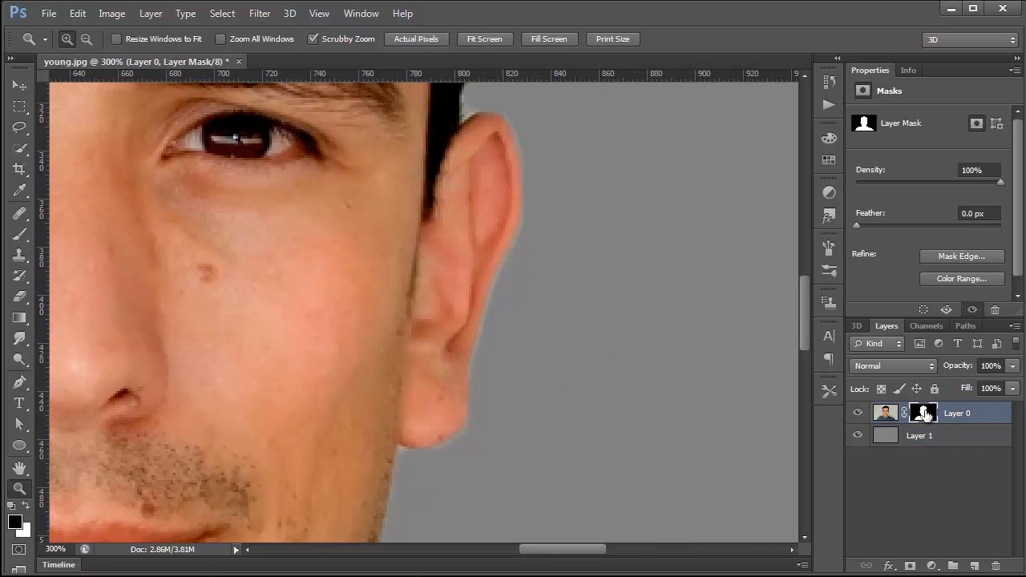
{"action": "left_click", "coordinate": [974, 259]}
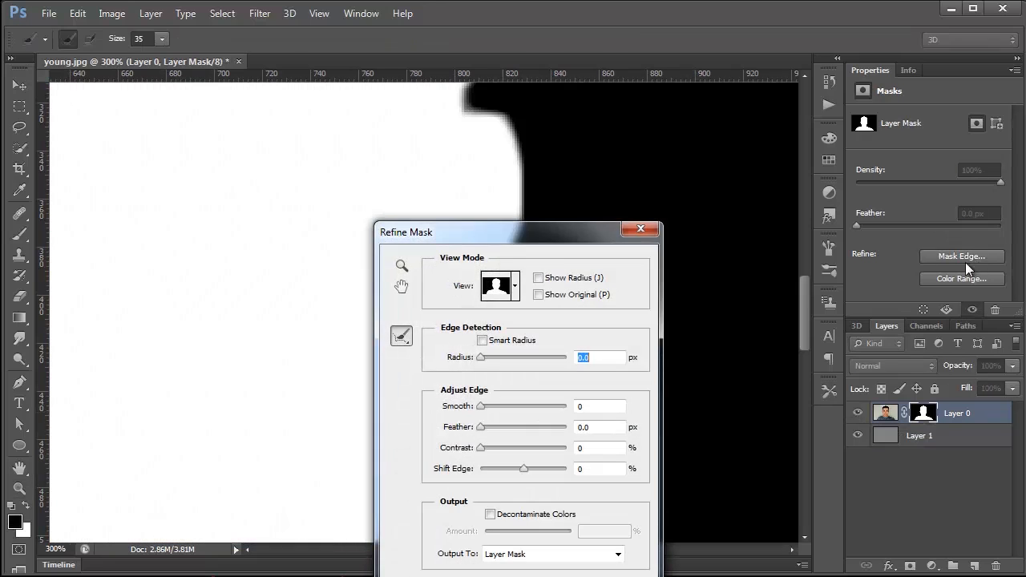
{"action": "left_click_drag", "start_coordinate": [500, 233], "coordinate": [707, 184]}
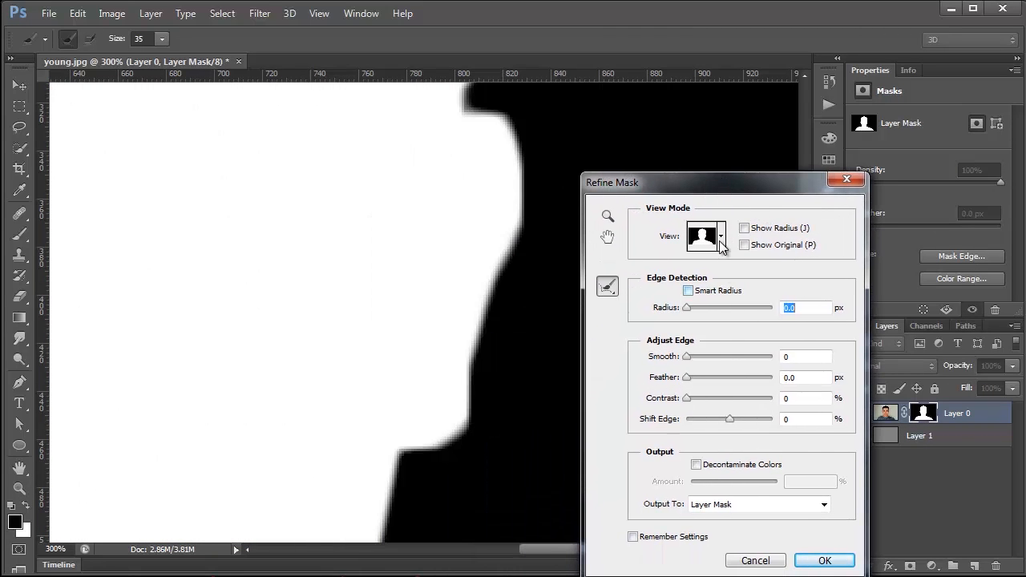
{"action": "left_click", "coordinate": [721, 236]}
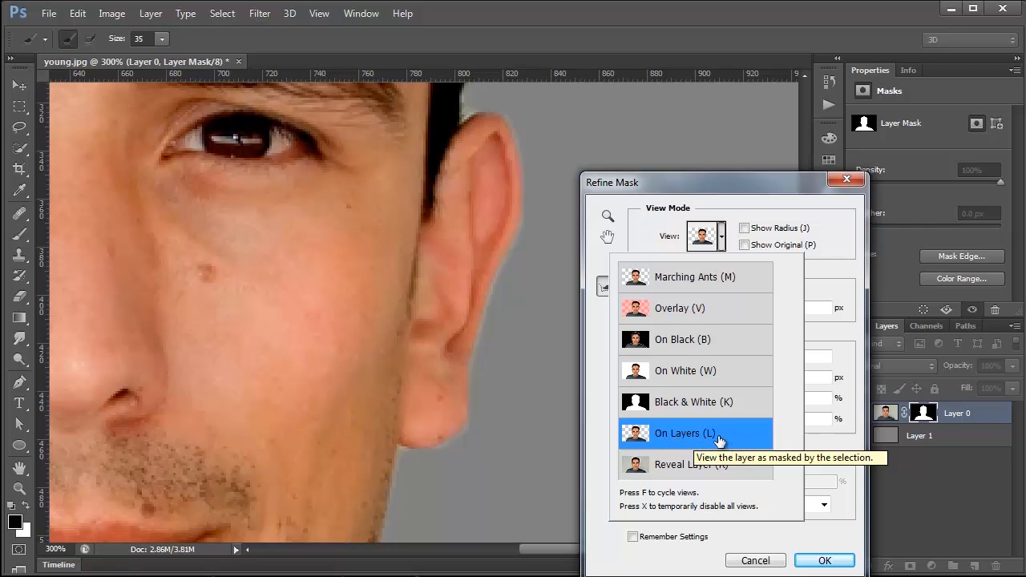
{"action": "left_click", "coordinate": [834, 242]}
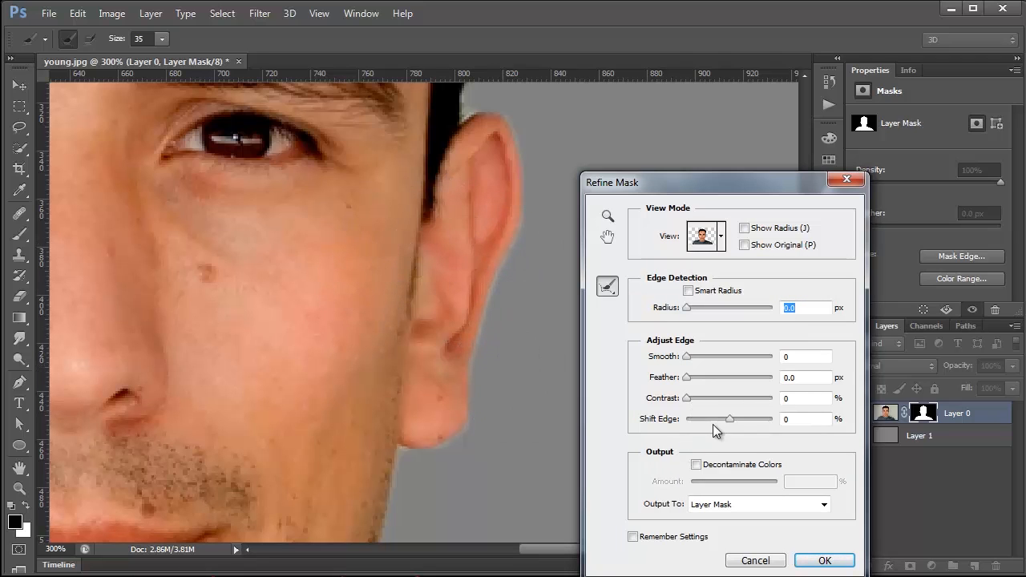
Step: Set Shift Edge to -53% to contract the mask past the light fringe and apply it
{"action": "left_click_drag", "start_coordinate": [730, 420], "coordinate": [726, 424]}
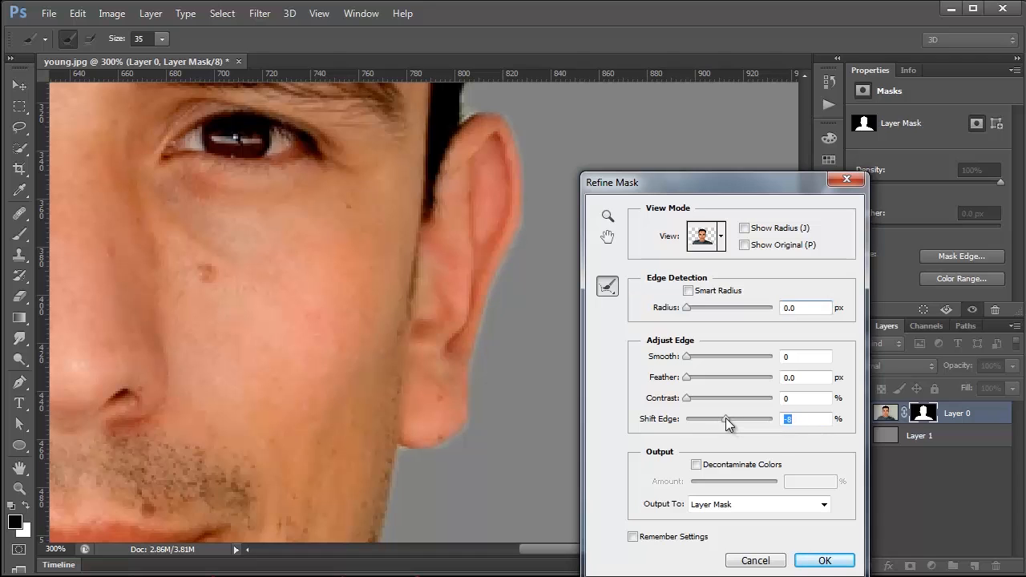
{"action": "left_click_drag", "start_coordinate": [725, 419], "coordinate": [717, 418]}
{"action": "left_click_drag", "start_coordinate": [713, 420], "coordinate": [708, 420]}
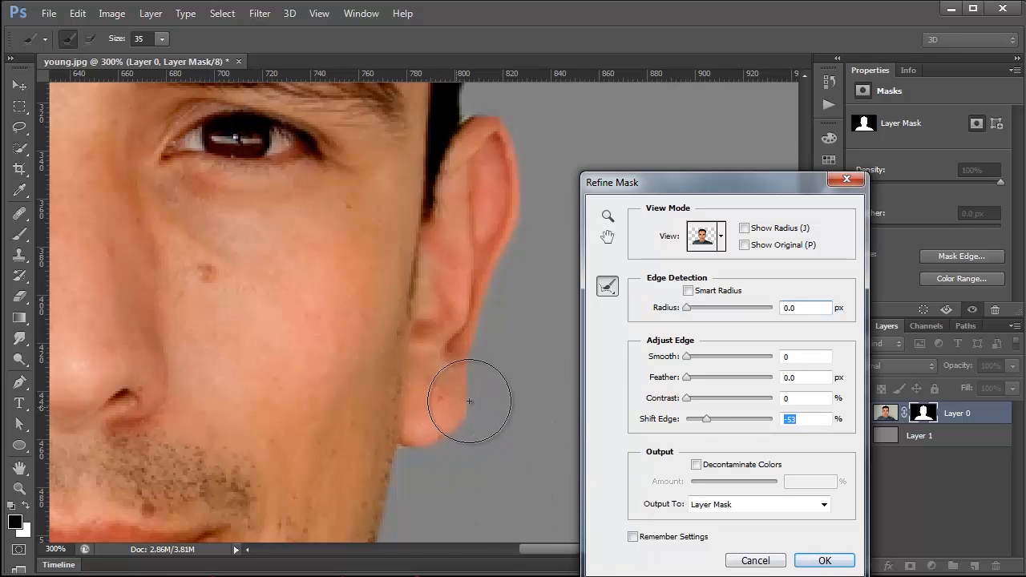
{"action": "left_click", "coordinate": [826, 561]}
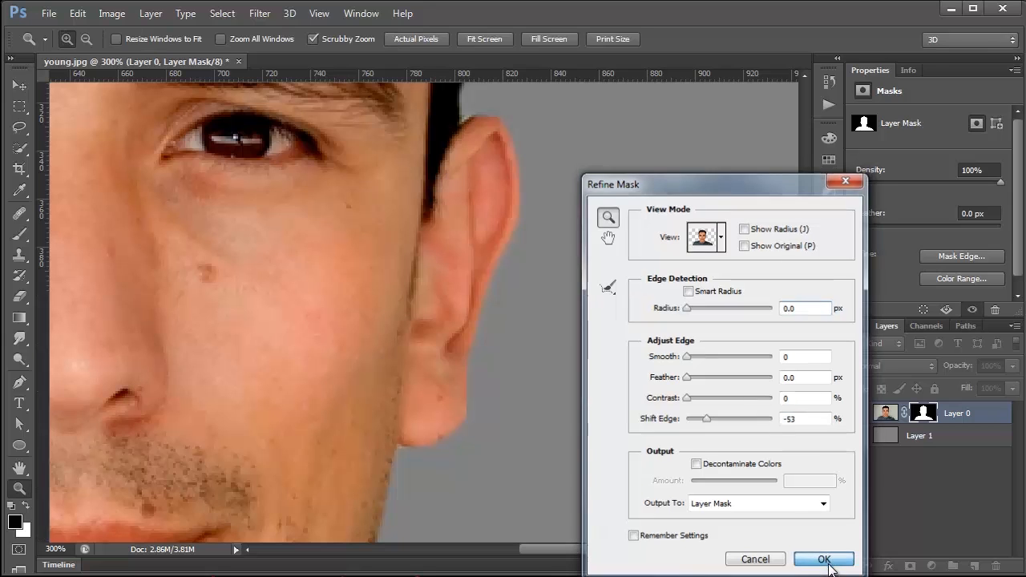
Step: Paint white on the mask with a 15 px brush to restore the outer edge of the earlobe
{"action": "left_click", "coordinate": [20, 235]}
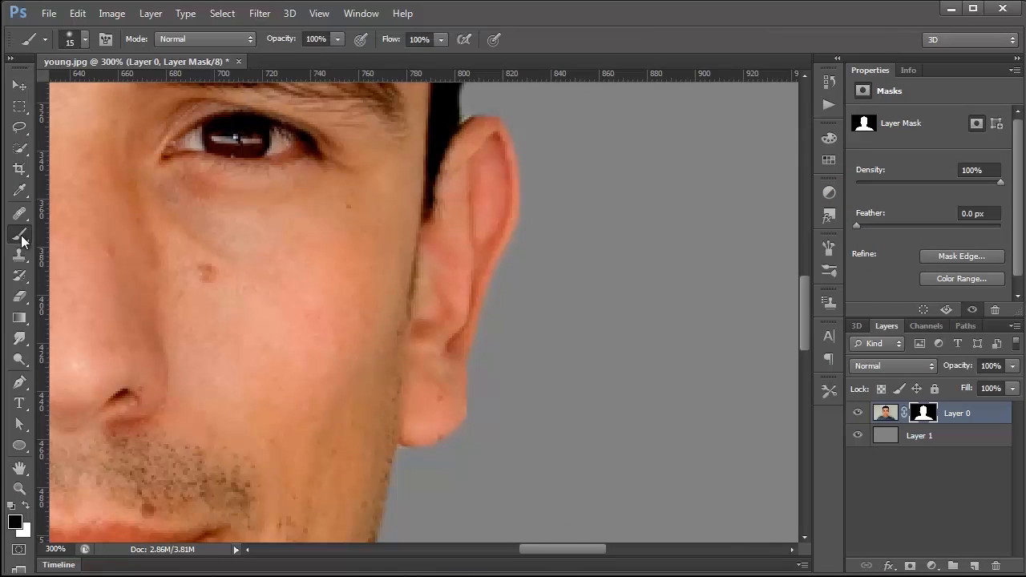
{"action": "left_click", "coordinate": [27, 508]}
{"action": "left_click_drag", "start_coordinate": [450, 394], "coordinate": [451, 367]}
Step: Switch to black, reduce the brush to 7 px and paint out the background fringe beside the earlobe
{"action": "left_click", "coordinate": [27, 507]}
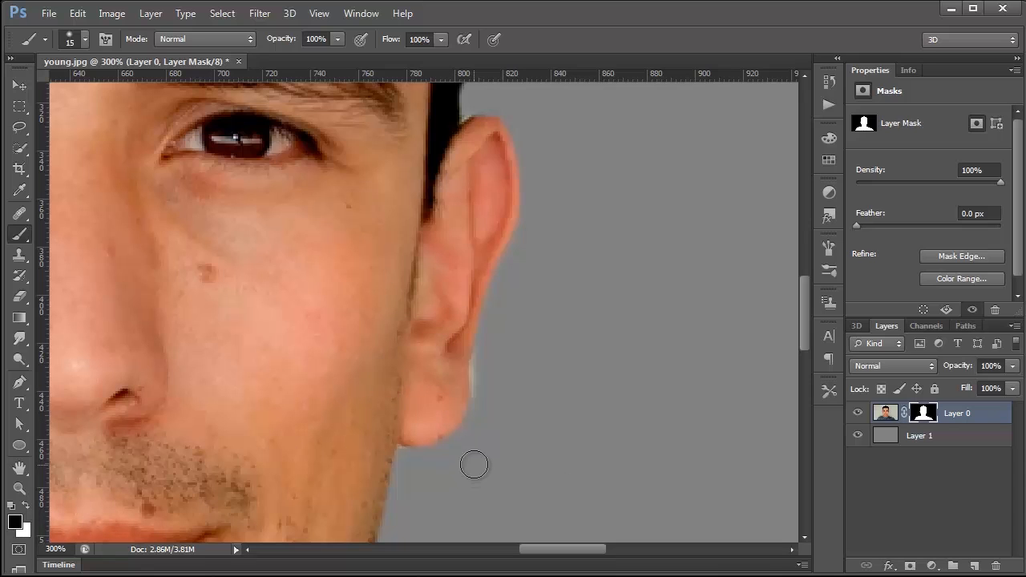
{"action": "key", "text": "bracketleft"}
{"action": "key", "text": "bracketleft"}
{"action": "key", "text": "bracketleft"}
{"action": "mouse_move", "coordinate": [476, 403]}
{"action": "left_mouse_down"}
{"action": "mouse_move", "coordinate": [486, 329]}
{"action": "mouse_move", "coordinate": [476, 410]}
{"action": "left_mouse_up"}
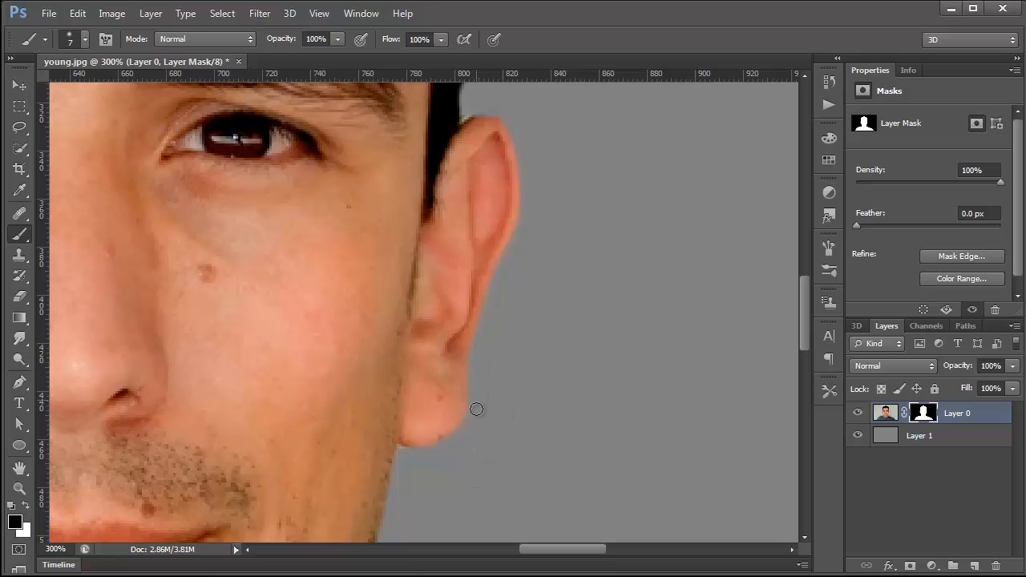
Step: Inspect the cutout's edges along the ears, jaw, collar and both shoulders for leftover fringe, ending with the whole portrait in view
{"action": "left_click_drag", "start_coordinate": [479, 231], "coordinate": [515, 302]}
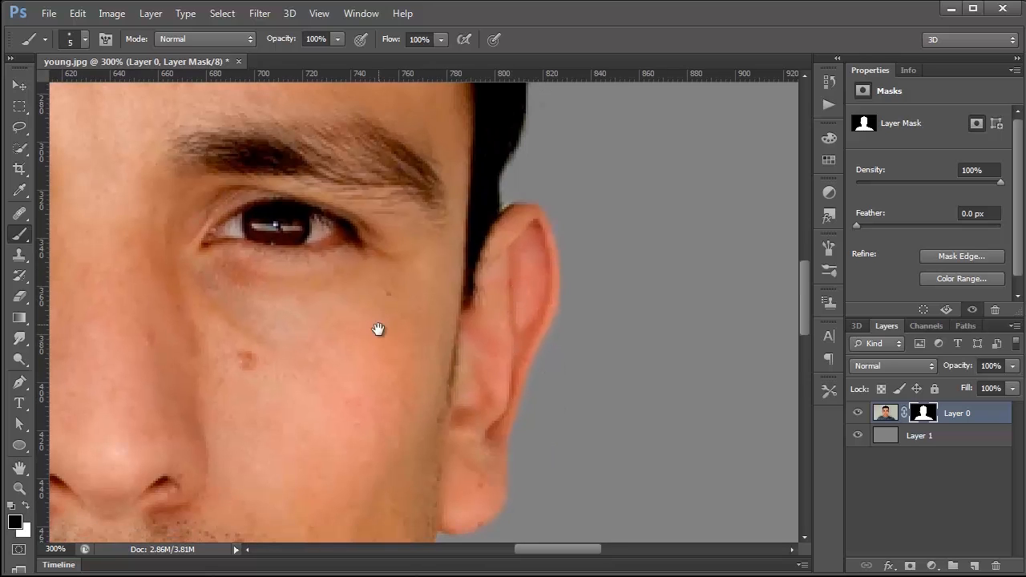
{"action": "left_click_drag", "start_coordinate": [80, 224], "coordinate": [318, 339]}
{"action": "mouse_move", "coordinate": [120, 401]}
{"action": "left_mouse_down"}
{"action": "mouse_move", "coordinate": [296, 377]}
{"action": "mouse_move", "coordinate": [325, 283]}
{"action": "left_mouse_up"}
{"action": "scroll", "coordinate": [324, 339], "scroll_direction": "down", "scroll_amount": 5}
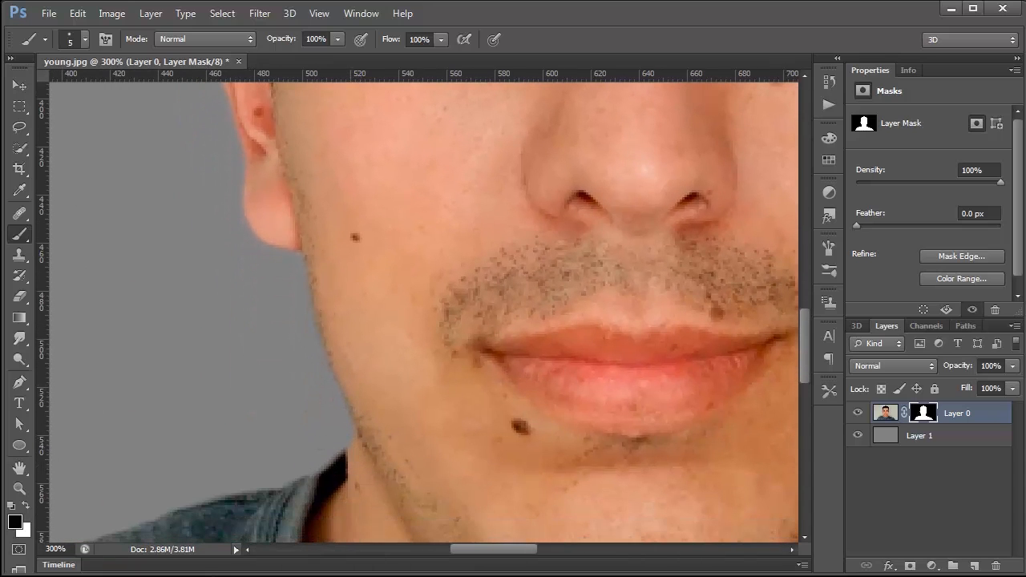
{"action": "left_click", "coordinate": [26, 506]}
{"action": "scroll", "coordinate": [373, 390], "scroll_direction": "down", "scroll_amount": 5}
{"action": "scroll", "coordinate": [330, 454], "scroll_direction": "right", "scroll_amount": 5}
{"action": "scroll", "coordinate": [504, 414], "scroll_direction": "down", "scroll_amount": 1}
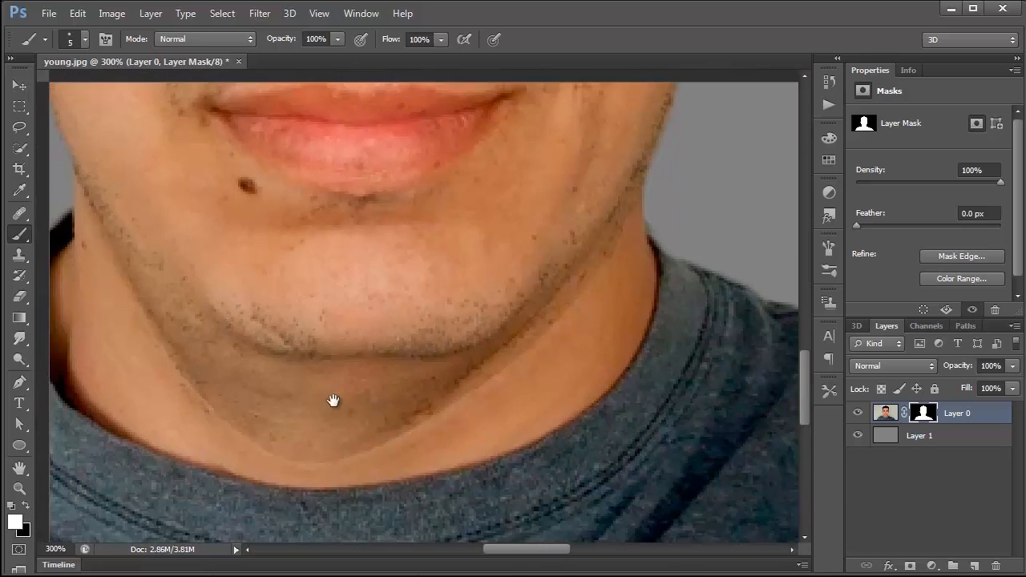
{"action": "scroll", "coordinate": [334, 401], "scroll_direction": "down", "scroll_amount": 1}
{"action": "scroll", "coordinate": [219, 404], "scroll_direction": "left", "scroll_amount": 6}
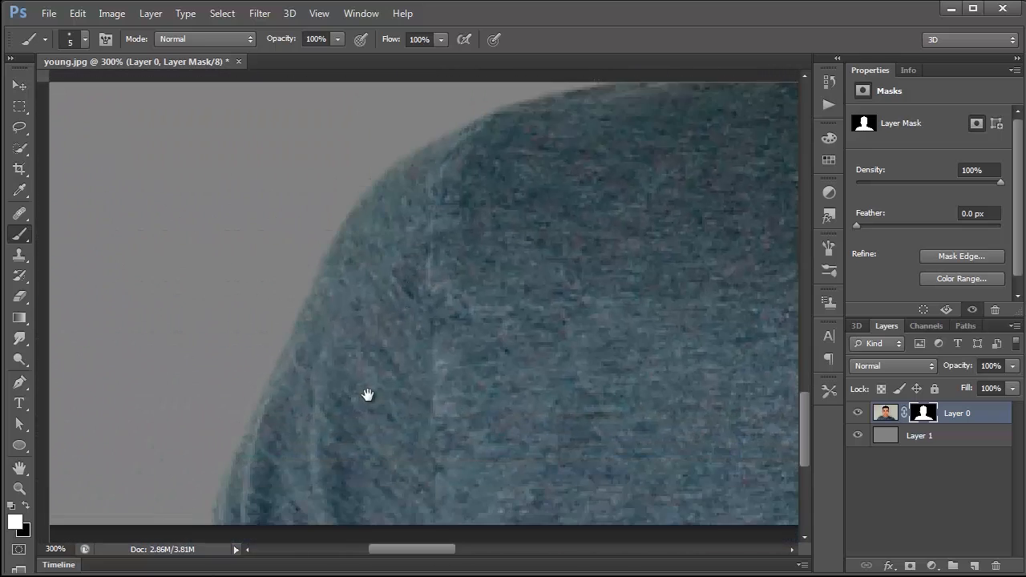
{"action": "scroll", "coordinate": [367, 394], "scroll_direction": "up", "scroll_amount": 3}
{"action": "key", "text": "ctrl+r"}
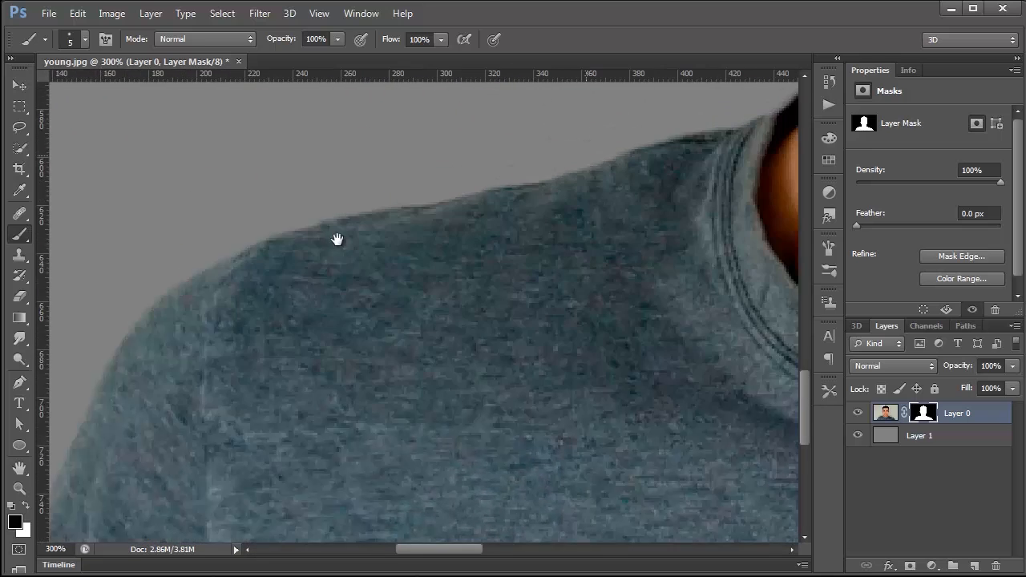
{"action": "scroll", "coordinate": [337, 239], "scroll_direction": "up", "scroll_amount": 1}
{"action": "scroll", "coordinate": [336, 239], "scroll_direction": "right", "scroll_amount": 10}
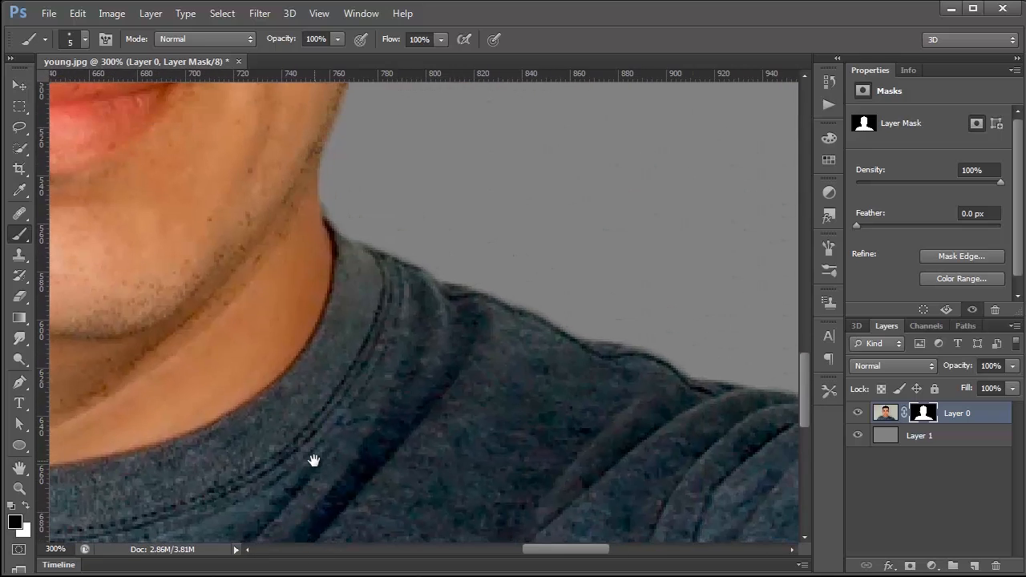
{"action": "scroll", "coordinate": [313, 460], "scroll_direction": "right", "scroll_amount": 9}
{"action": "scroll", "coordinate": [259, 405], "scroll_direction": "down", "scroll_amount": 4}
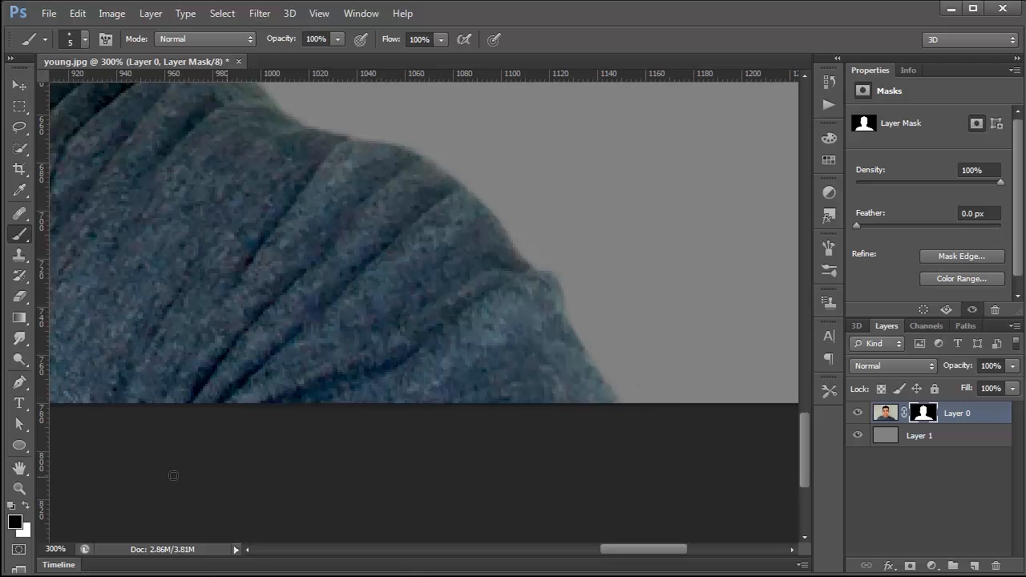
{"action": "double_click", "coordinate": [19, 490]}
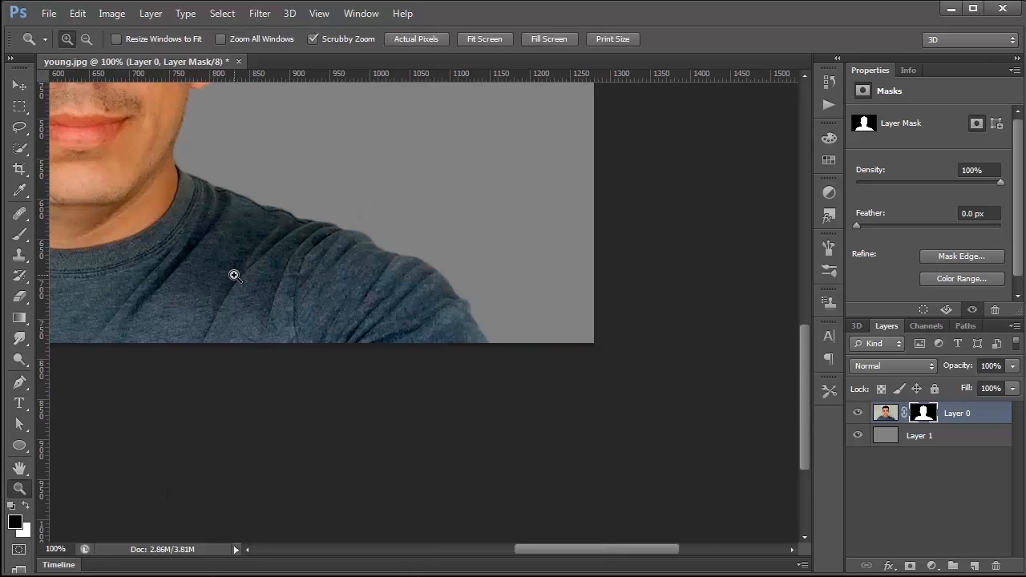
{"action": "right_click", "coordinate": [209, 241]}
{"action": "left_click", "coordinate": [234, 248]}
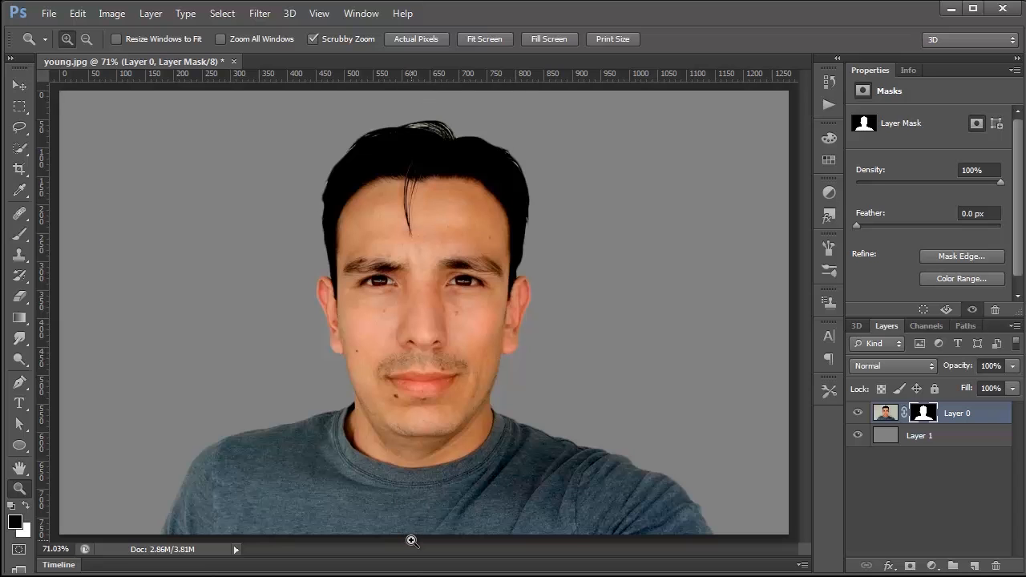
Step: Add a vertical guide at the 50% position to mark the image's centre
{"action": "left_click", "coordinate": [319, 15]}
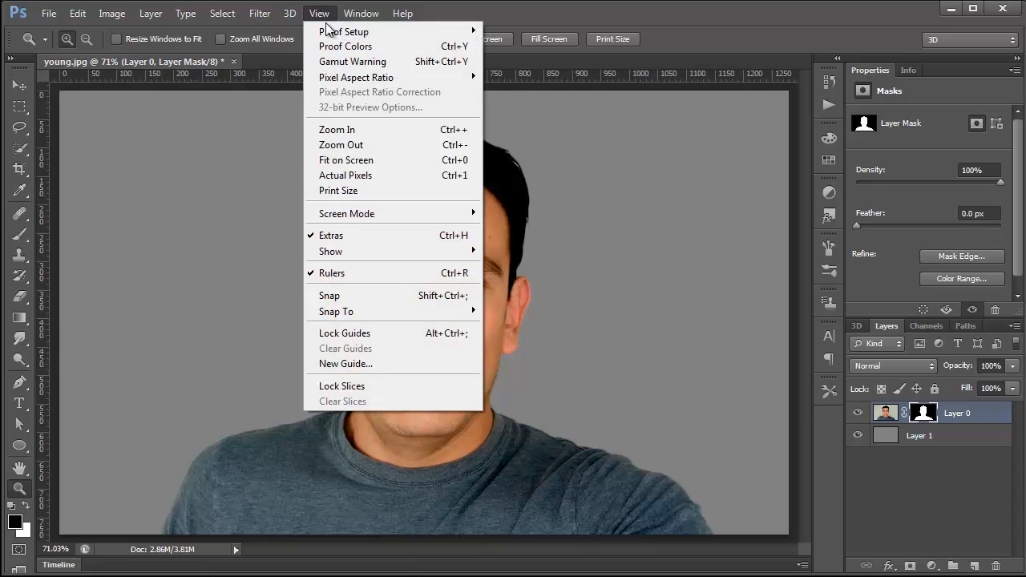
{"action": "left_click", "coordinate": [360, 364]}
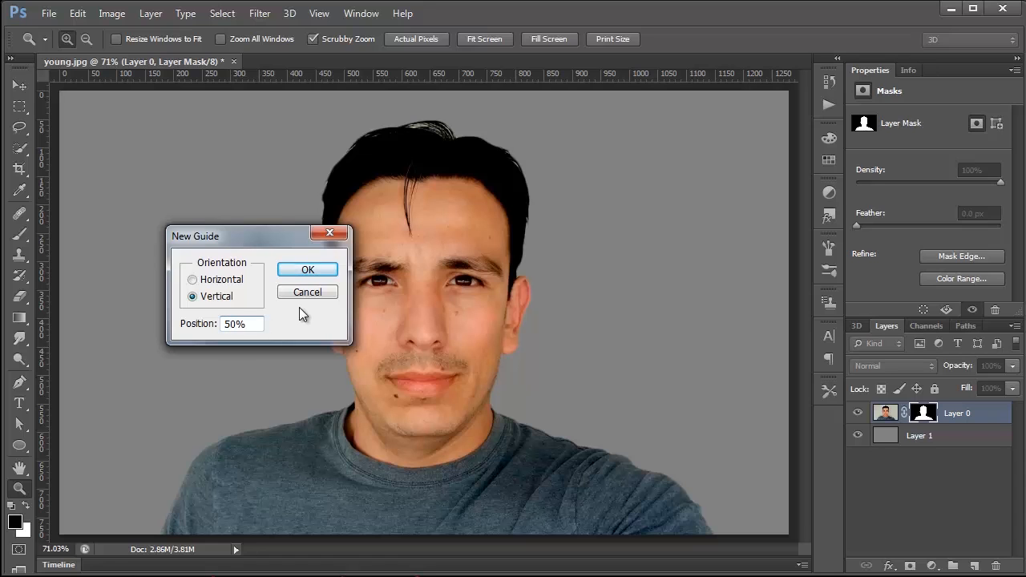
{"action": "left_click", "coordinate": [304, 272]}
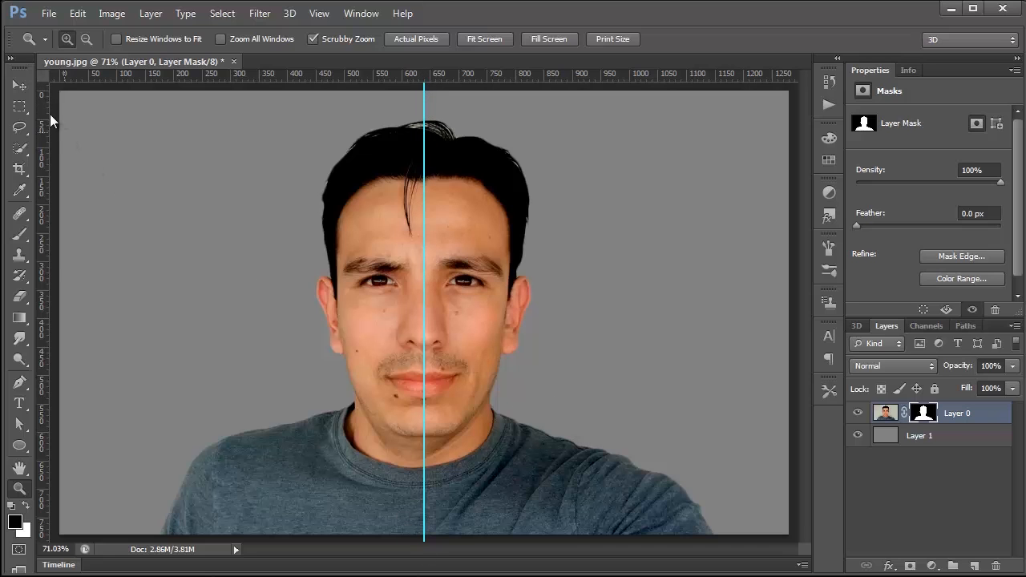
Step: Place a vertical guide along each side of the face, at about 480 px and 790 px
{"action": "left_click", "coordinate": [20, 85]}
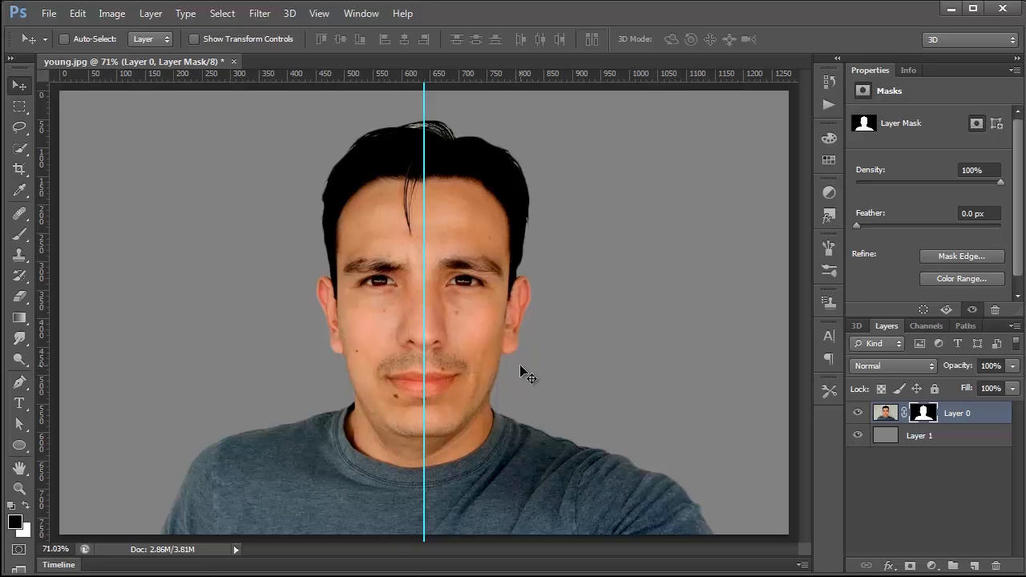
{"action": "left_click_drag", "start_coordinate": [42, 326], "coordinate": [337, 335]}
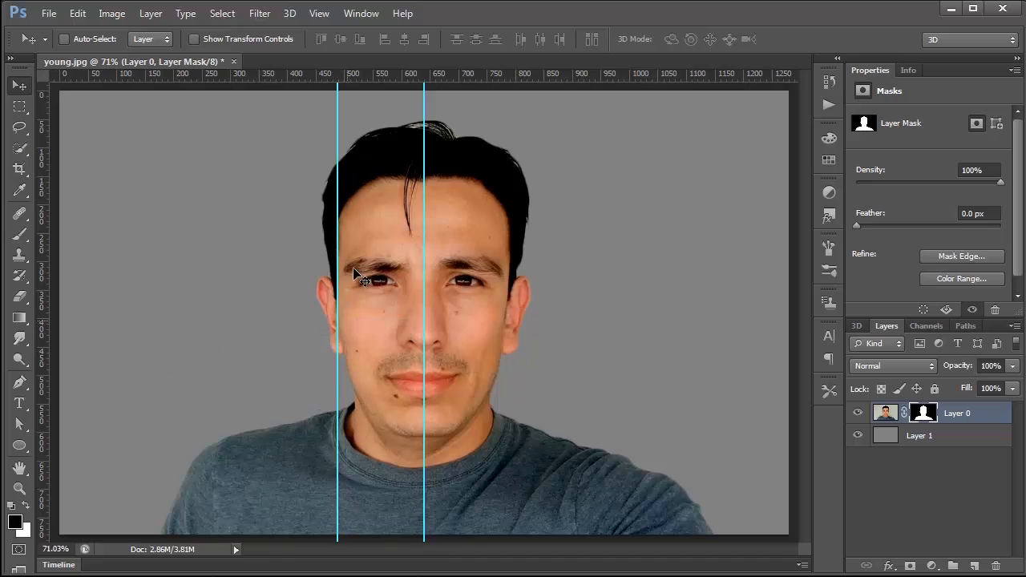
{"action": "left_click_drag", "start_coordinate": [45, 376], "coordinate": [508, 386]}
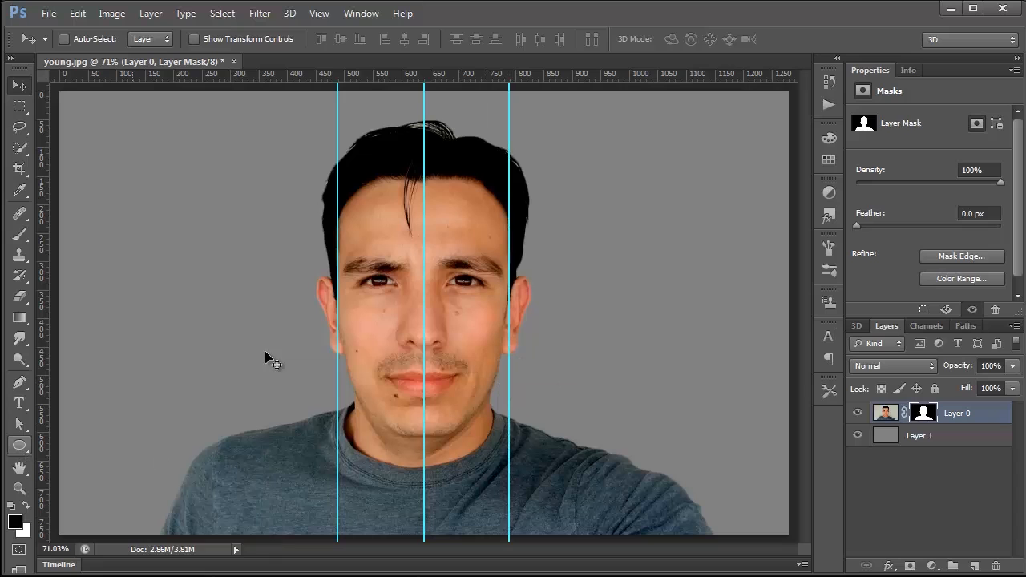
Step: Place horizontal guides at the hairline, eyes, nose base, mouth line and chin, plus a vertical guide through each eye
{"action": "left_click_drag", "start_coordinate": [472, 81], "coordinate": [485, 281]}
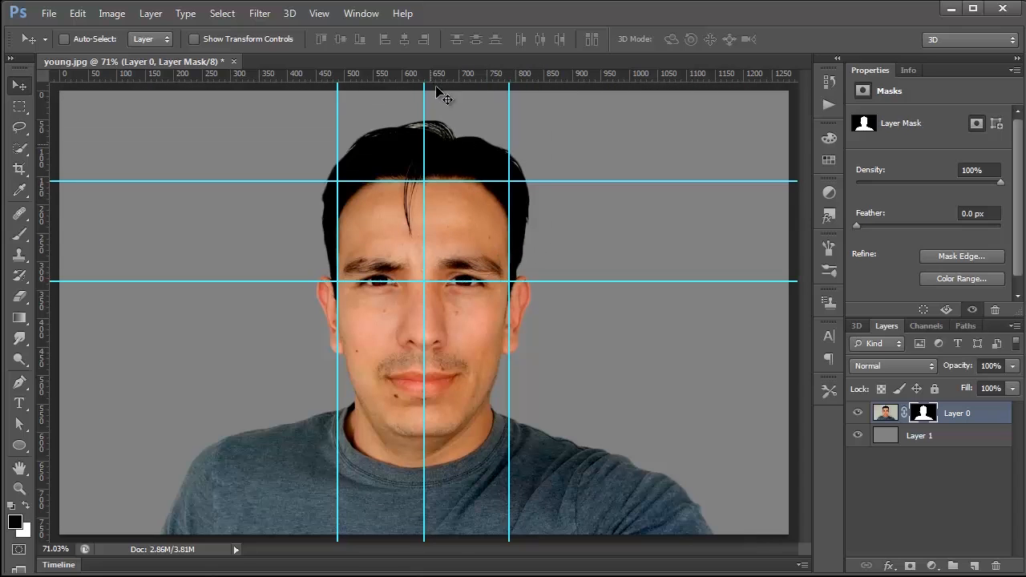
{"action": "left_click_drag", "start_coordinate": [446, 76], "coordinate": [470, 349]}
{"action": "left_click_drag", "start_coordinate": [457, 76], "coordinate": [453, 383]}
{"action": "left_click_drag", "start_coordinate": [465, 73], "coordinate": [478, 437]}
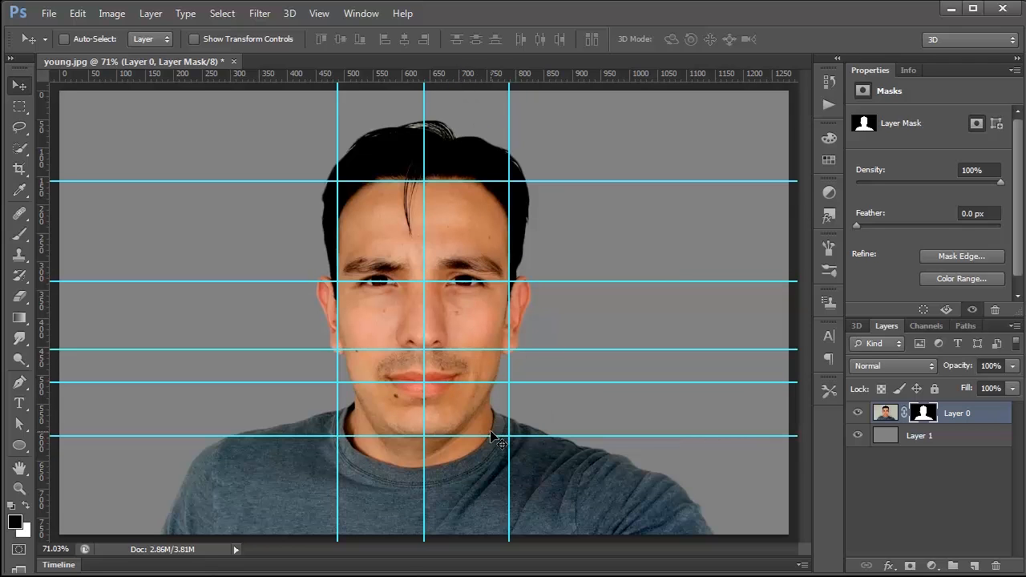
{"action": "left_click_drag", "start_coordinate": [46, 285], "coordinate": [380, 375]}
{"action": "left_click_drag", "start_coordinate": [40, 354], "coordinate": [466, 372]}
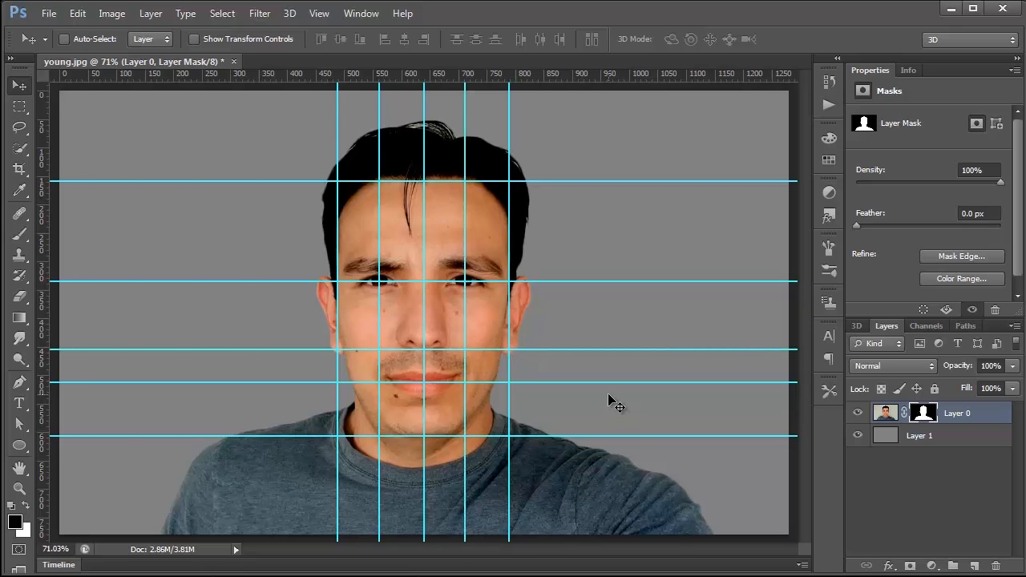
Step: Rename Layer 0 as original and duplicate it, leaving only the copy of the two visible
{"action": "double_click", "coordinate": [960, 415]}
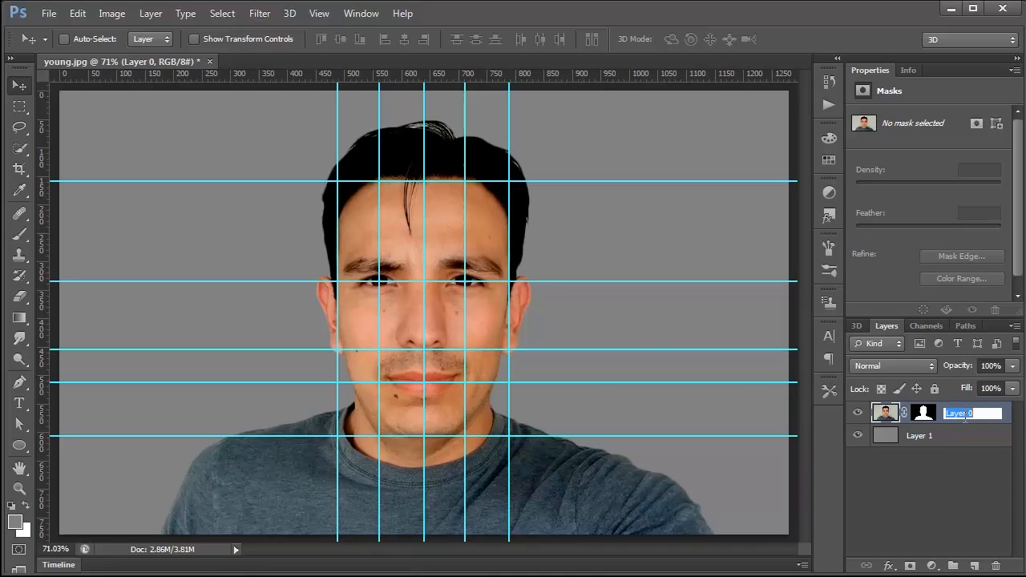
{"action": "type", "text": "original"}
{"action": "left_click_drag", "start_coordinate": [885, 413], "coordinate": [975, 566]}
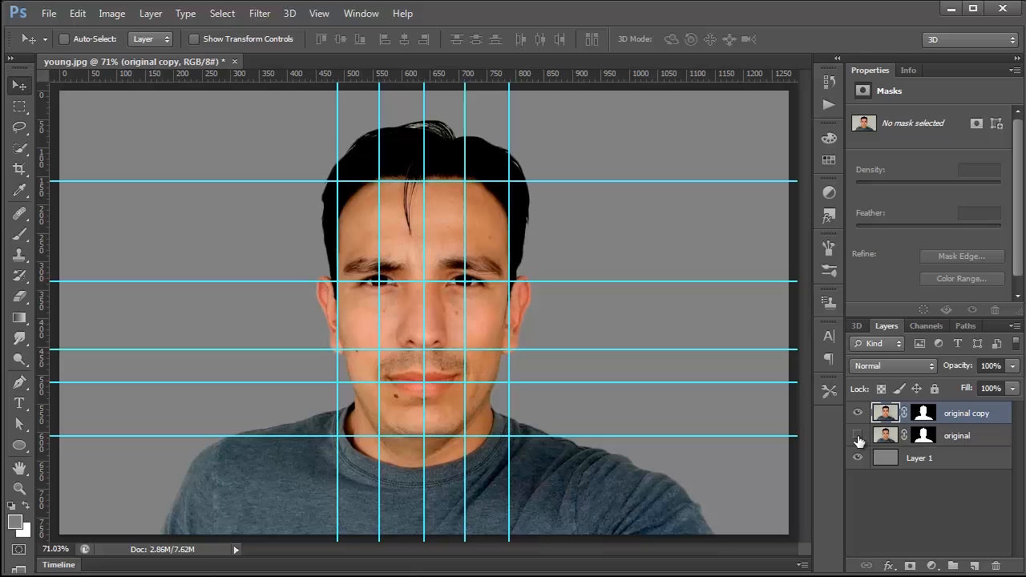
Step: Rename the duplicated portrait layer as old 01
{"action": "double_click", "coordinate": [970, 413]}
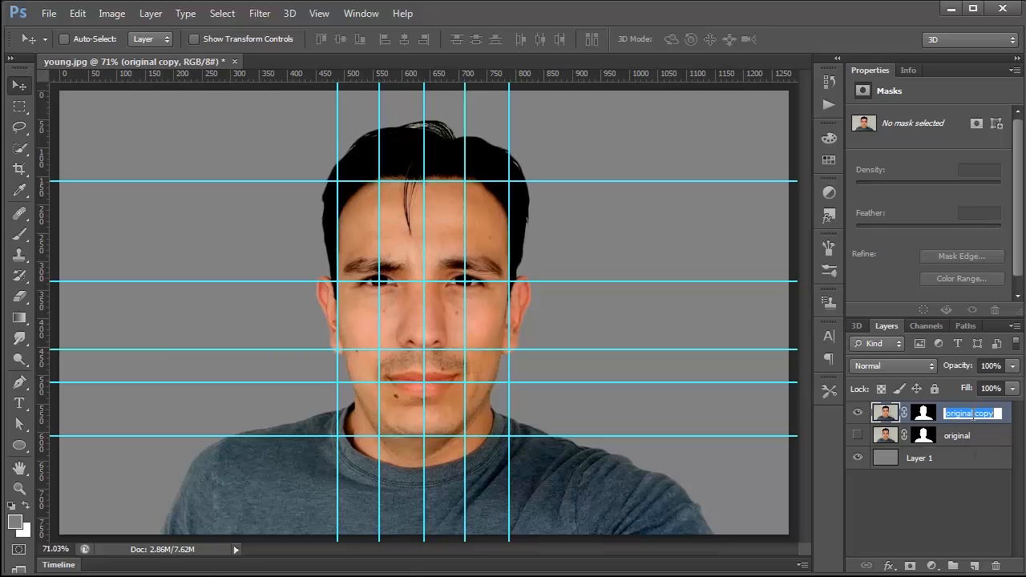
{"action": "type", "text": "old 01"}
{"action": "key", "text": "Return"}
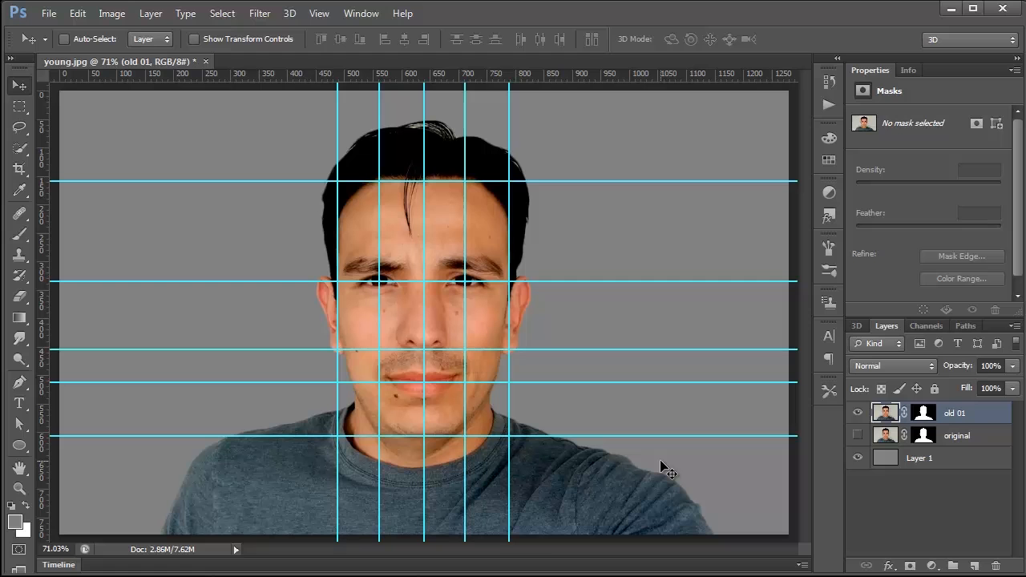
Step: Place the old-01 image from the assets folder above the old 01 layer
{"action": "left_click", "coordinate": [49, 13]}
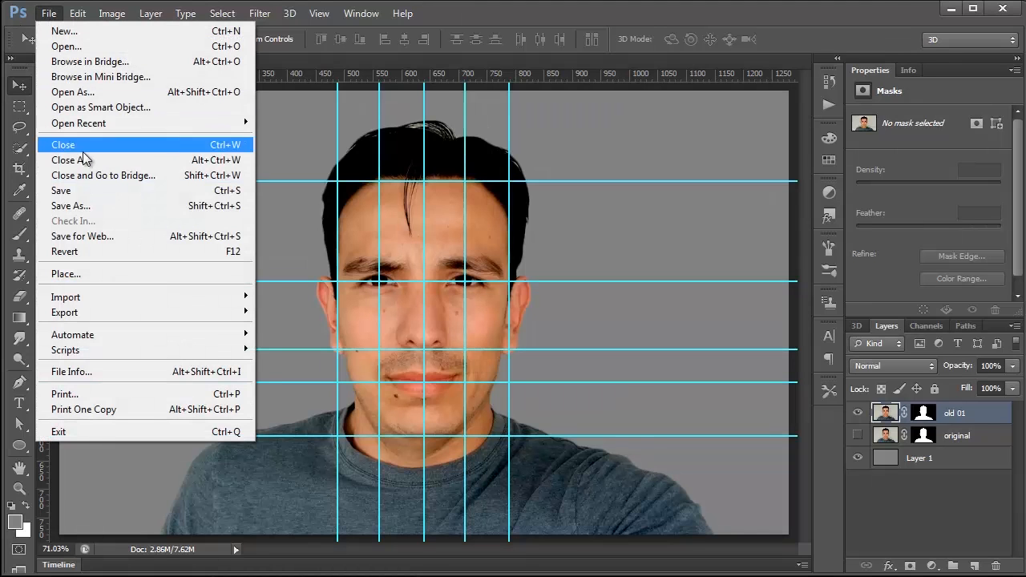
{"action": "left_click", "coordinate": [68, 275]}
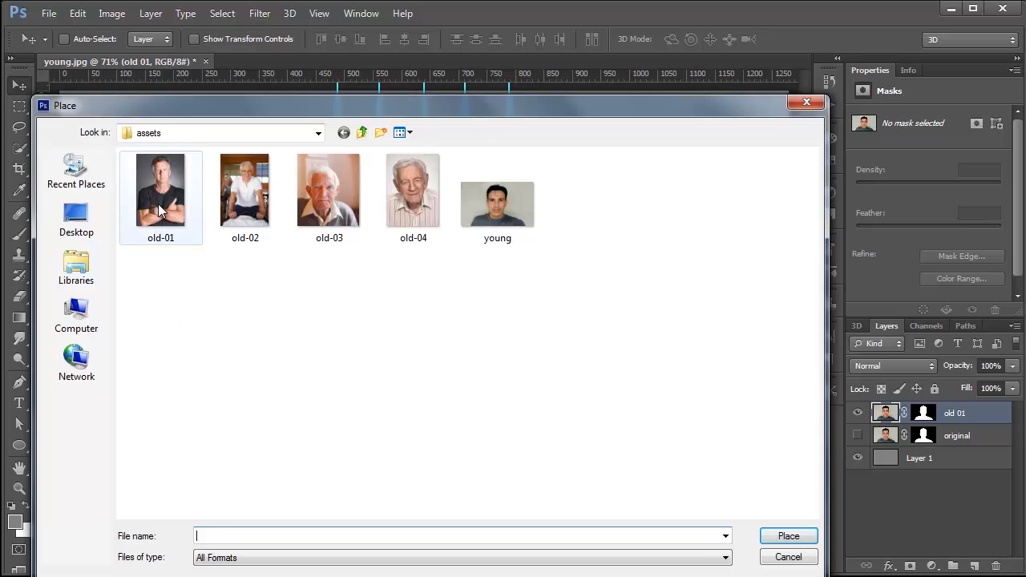
{"action": "left_click", "coordinate": [163, 210]}
{"action": "left_click", "coordinate": [789, 538]}
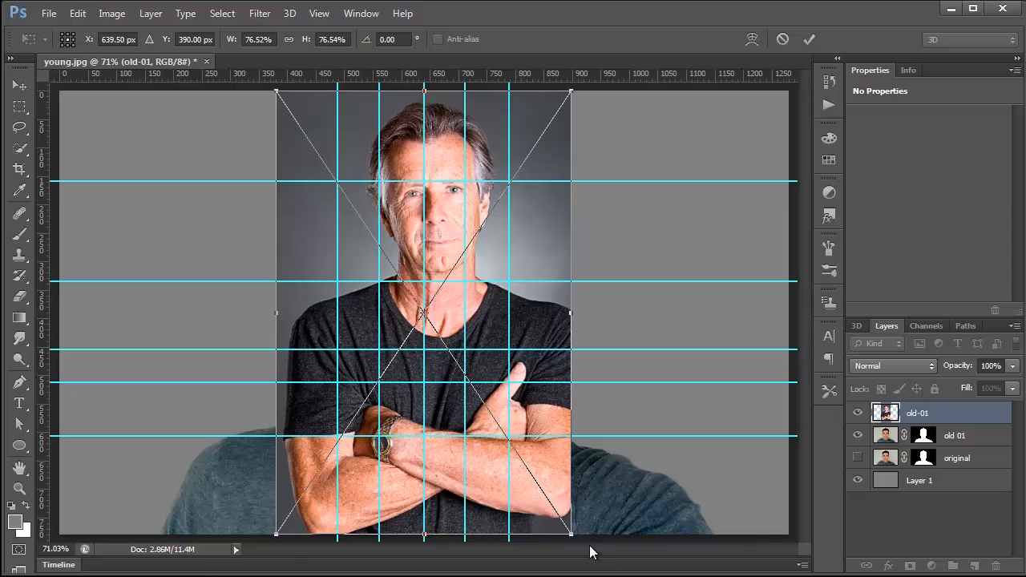
Step: Scale the placed portrait proportionally to about 148% and move its face down over the guides
{"action": "left_click_drag", "start_coordinate": [572, 534], "coordinate": [664, 574]}
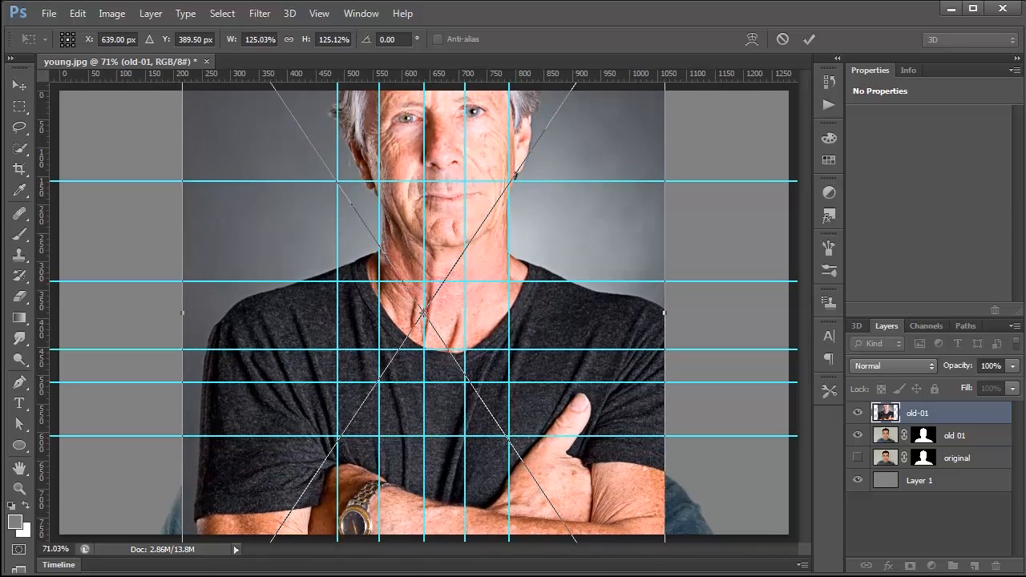
{"action": "left_click_drag", "start_coordinate": [564, 251], "coordinate": [550, 399]}
{"action": "left_click_drag", "start_coordinate": [659, 126], "coordinate": [707, 85]}
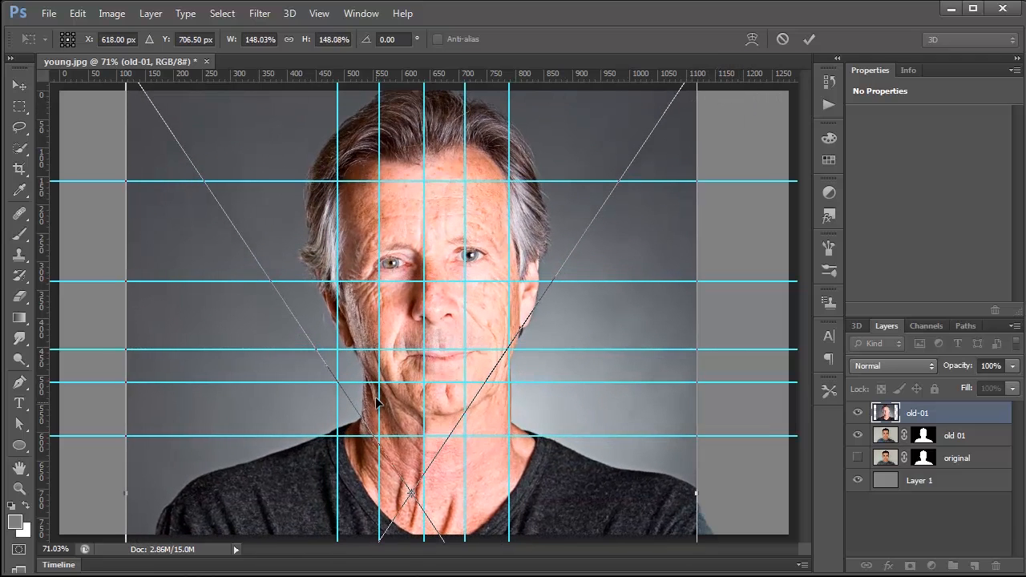
Step: Rotate the placed portrait to 5.50°, scale it to about 151.4% and shift it so its facial features match the guides
{"action": "left_click_drag", "start_coordinate": [729, 149], "coordinate": [741, 164]}
{"action": "left_click_drag", "start_coordinate": [526, 245], "coordinate": [514, 260]}
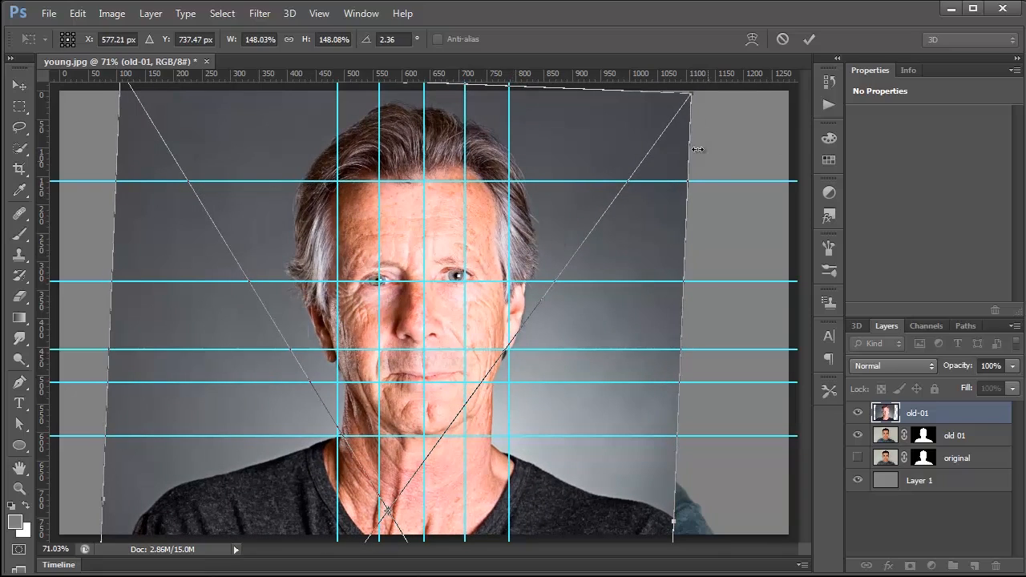
{"action": "left_click_drag", "start_coordinate": [709, 109], "coordinate": [723, 152]}
{"action": "left_click_drag", "start_coordinate": [598, 203], "coordinate": [588, 202]}
{"action": "left_click_drag", "start_coordinate": [706, 110], "coordinate": [713, 102]}
{"action": "left_click_drag", "start_coordinate": [570, 207], "coordinate": [572, 213]}
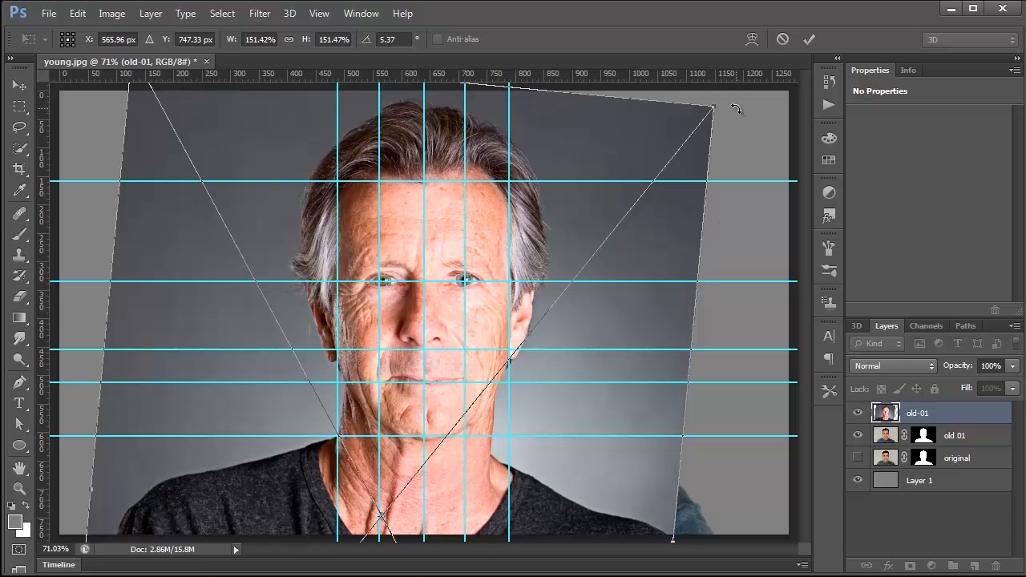
{"action": "left_click_drag", "start_coordinate": [730, 101], "coordinate": [729, 101]}
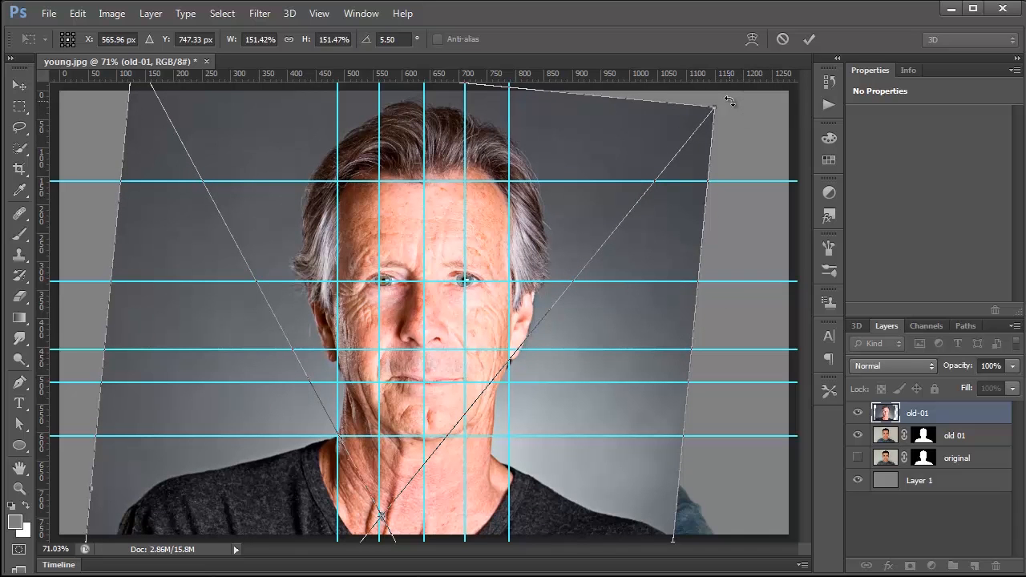
{"action": "key", "text": "Left"}
{"action": "key", "text": "Left"}
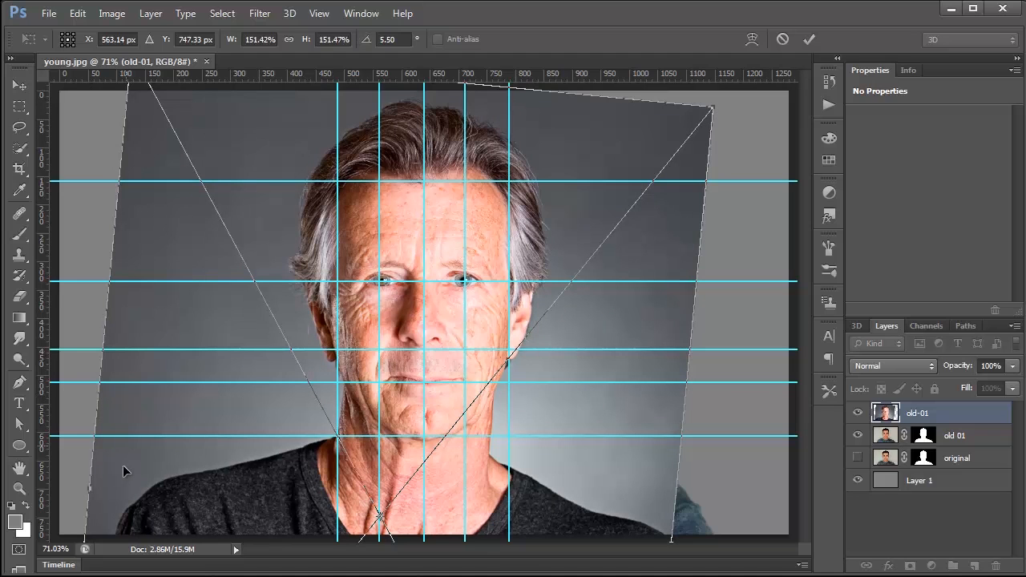
Step: Narrow the placed portrait to about 150% width to fit the side guides and commit the placement
{"action": "left_click_drag", "start_coordinate": [89, 492], "coordinate": [91, 491]}
{"action": "left_click_drag", "start_coordinate": [691, 351], "coordinate": [691, 351]}
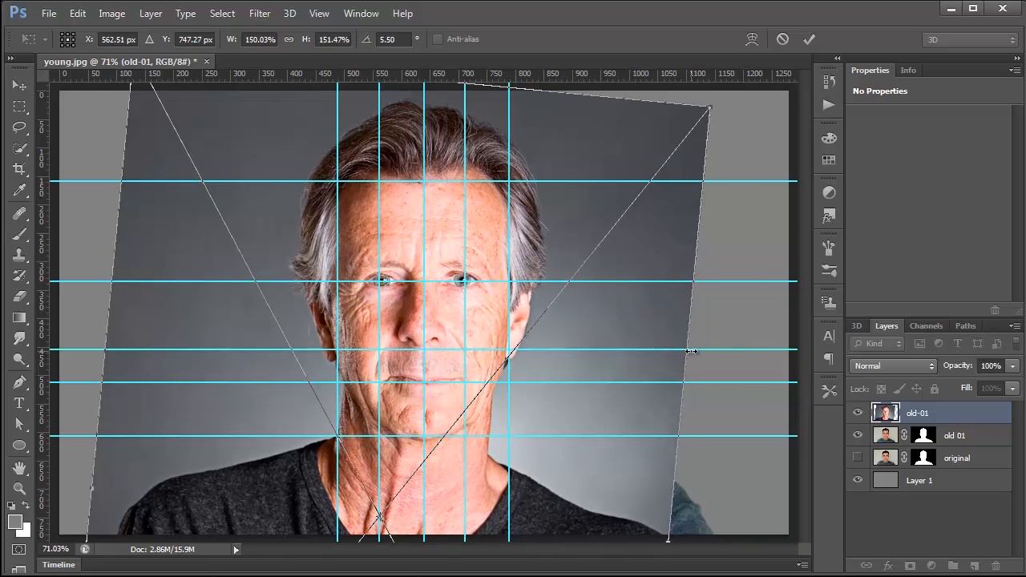
{"action": "key", "text": "Return"}
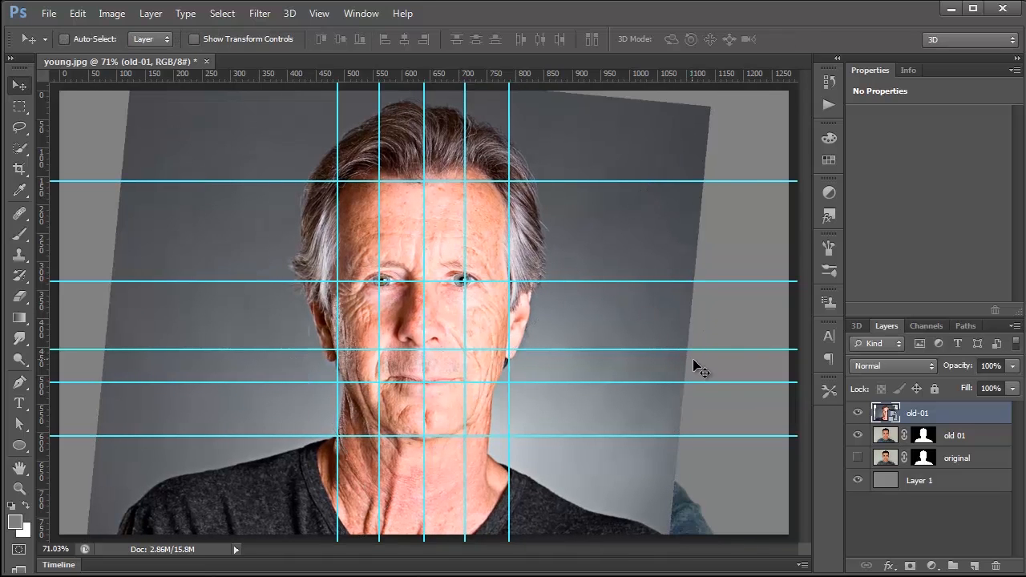
Step: Rasterize the placed old-01 layer
{"action": "right_click", "coordinate": [885, 413]}
{"action": "left_click", "coordinate": [932, 407]}
{"action": "right_click", "coordinate": [948, 409]}
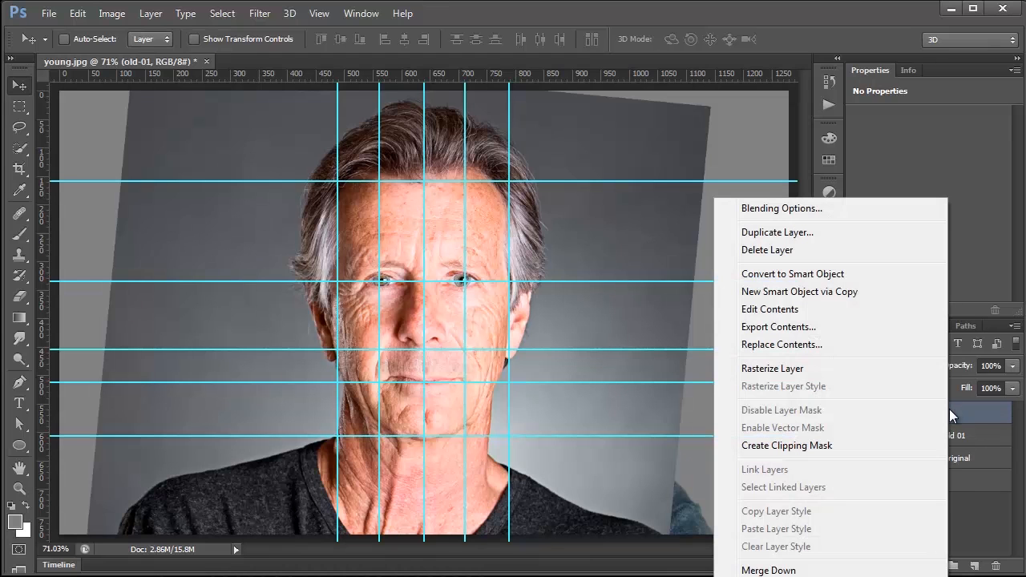
{"action": "left_click", "coordinate": [824, 367]}
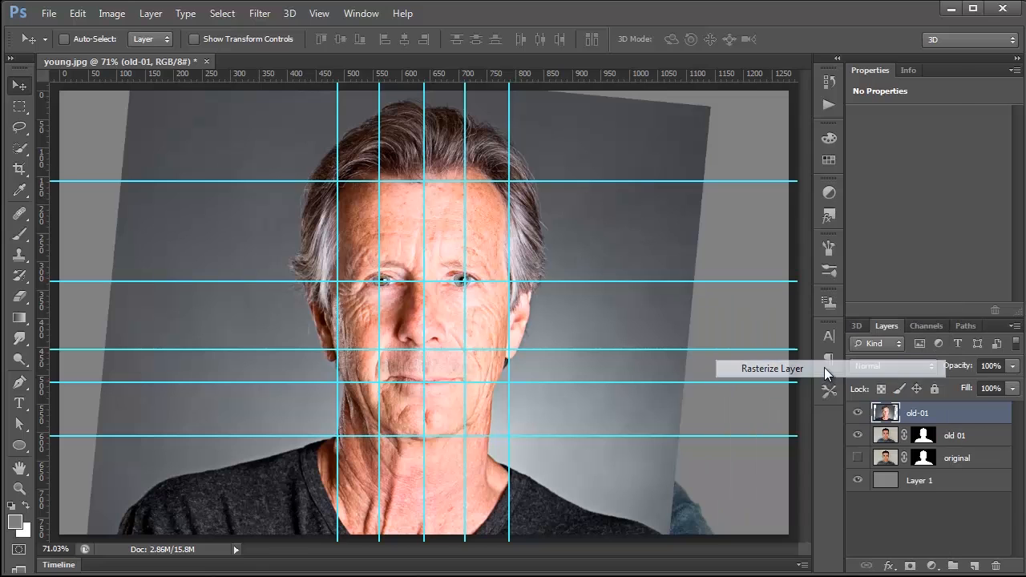
Step: Select the whole canvas and crop the image to it, discarding the placed portrait's pixels outside the canvas
{"action": "key", "text": "ctrl+a"}
{"action": "left_click", "coordinate": [83, 14]}
{"action": "mouse_move", "coordinate": [101, 11]}
{"action": "left_click", "coordinate": [161, 173]}
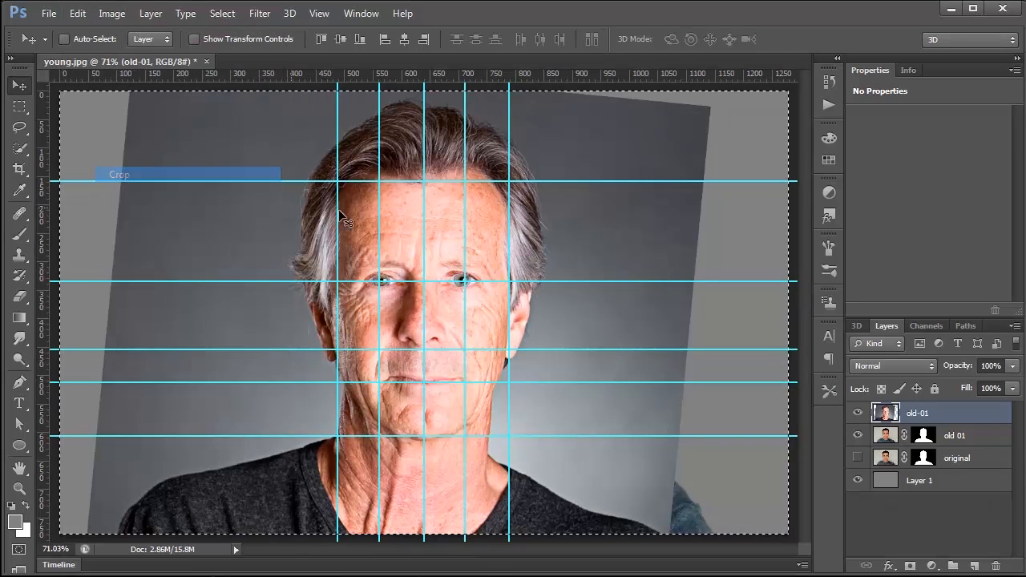
Step: Delete the old-01 portrait's surroundings outside a rectangular selection around the older man's head, and deselect
{"action": "key", "text": "m"}
{"action": "key", "text": "ctrl+d"}
{"action": "left_click_drag", "start_coordinate": [290, 105], "coordinate": [562, 523]}
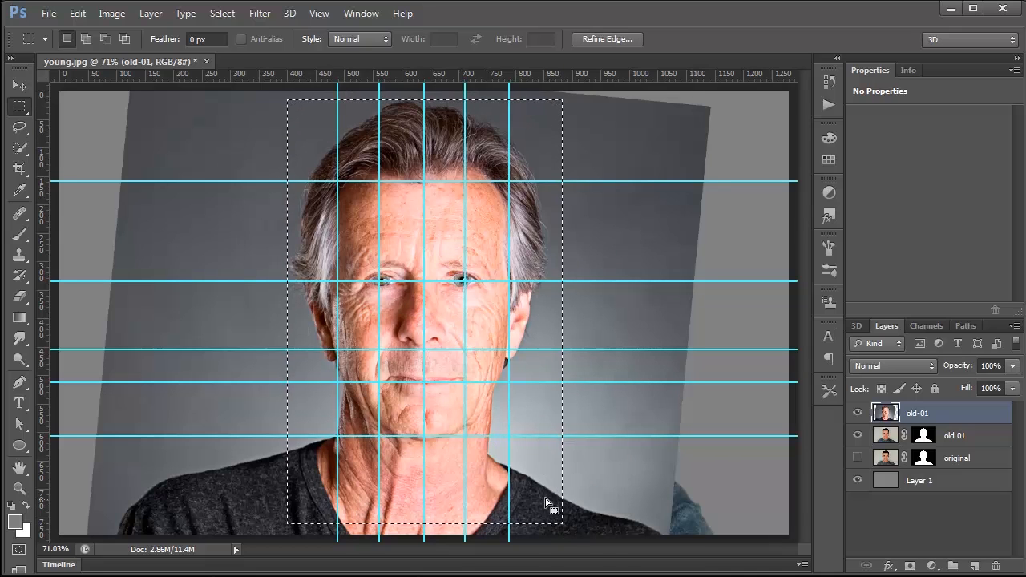
{"action": "right_click", "coordinate": [405, 245]}
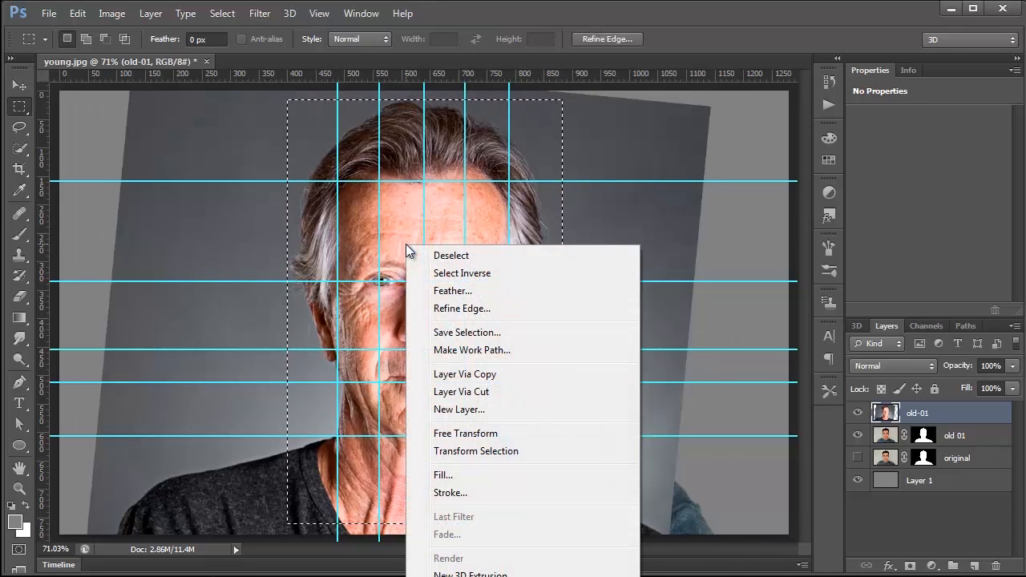
{"action": "left_click", "coordinate": [464, 273]}
{"action": "key", "text": "Delete"}
{"action": "key", "text": "ctrl+d"}
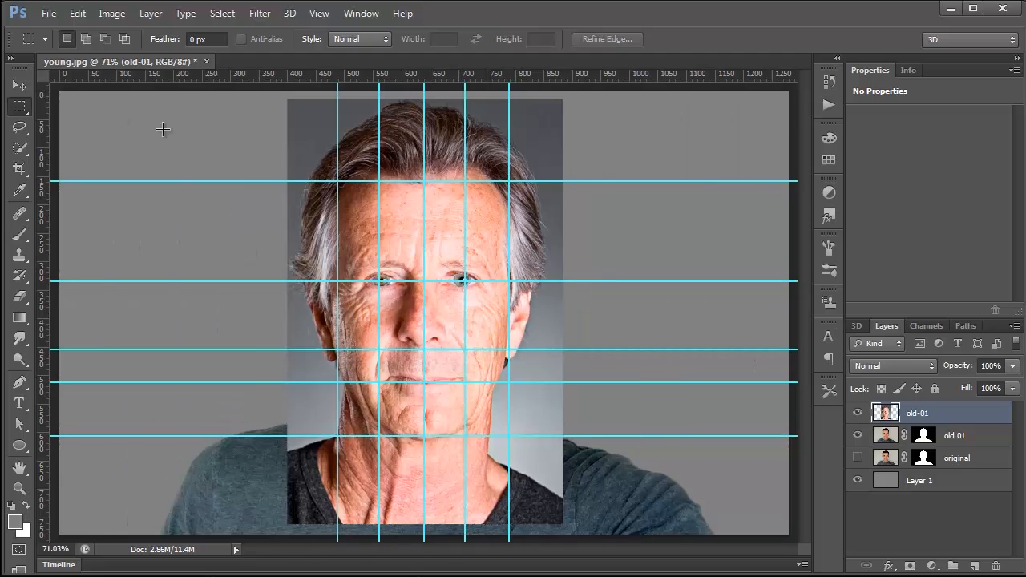
Step: Hide the guides and compare the two faces by temporarily lowering the old-01 layer's opacity to 55%, restoring it to 100%
{"action": "left_click", "coordinate": [19, 85]}
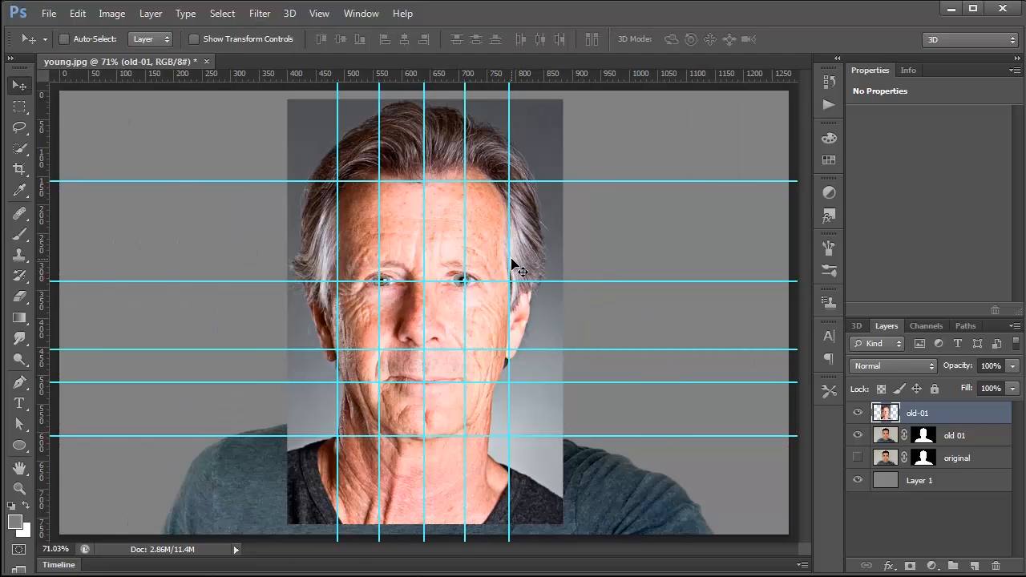
{"action": "key", "text": "ctrl+semicolon"}
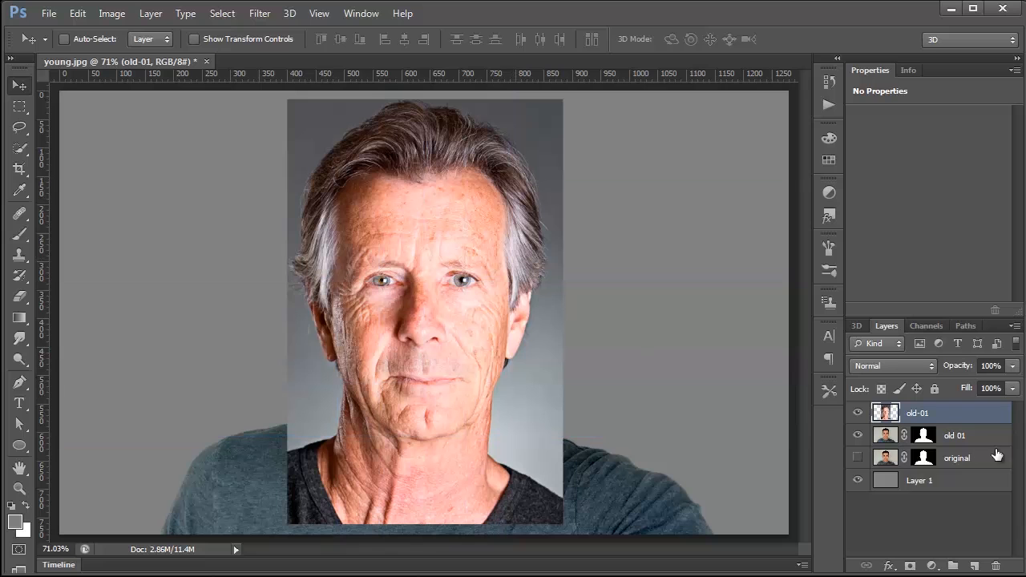
{"action": "left_click", "coordinate": [1012, 388]}
{"action": "mouse_move", "coordinate": [965, 382]}
{"action": "left_mouse_down"}
{"action": "mouse_move", "coordinate": [936, 383]}
{"action": "mouse_move", "coordinate": [981, 384]}
{"action": "left_mouse_up"}
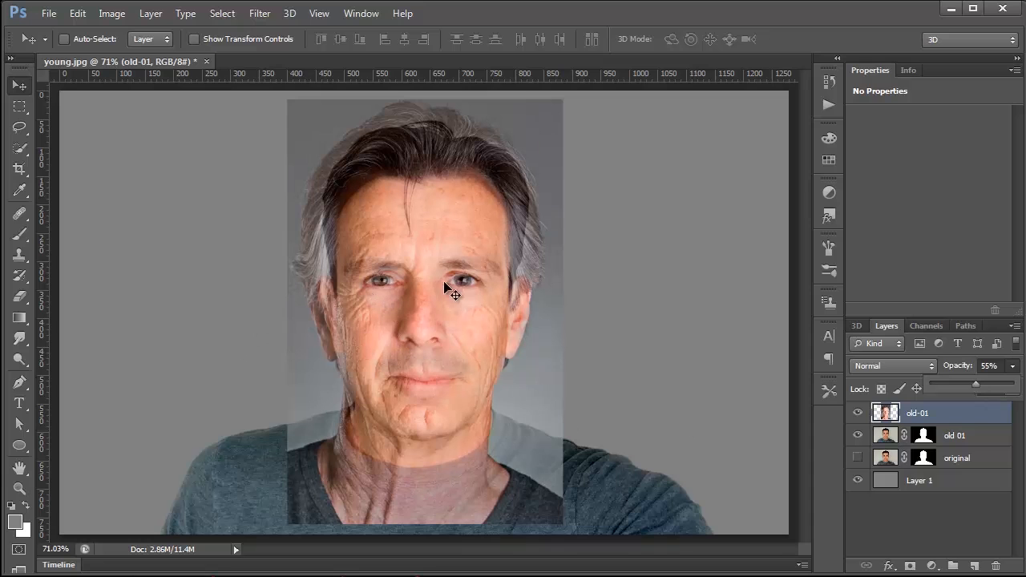
{"action": "left_click_drag", "start_coordinate": [974, 384], "coordinate": [1020, 391]}
Step: Move the old-01 portrait beside the young man's face and merge it into the old 01 layer, applying the layer mask
{"action": "left_click_drag", "start_coordinate": [459, 307], "coordinate": [215, 291]}
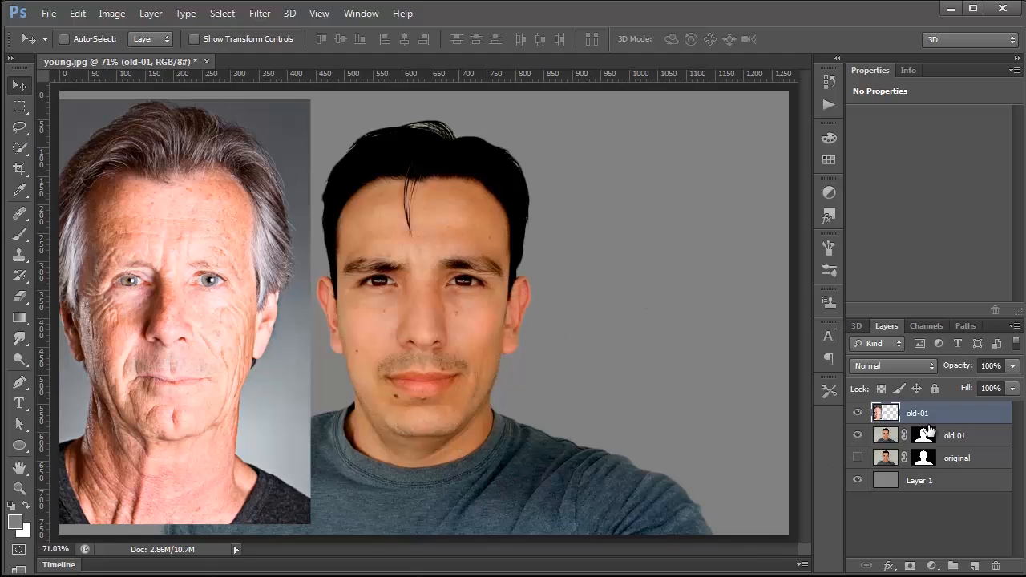
{"action": "key", "text": "ctrl+e"}
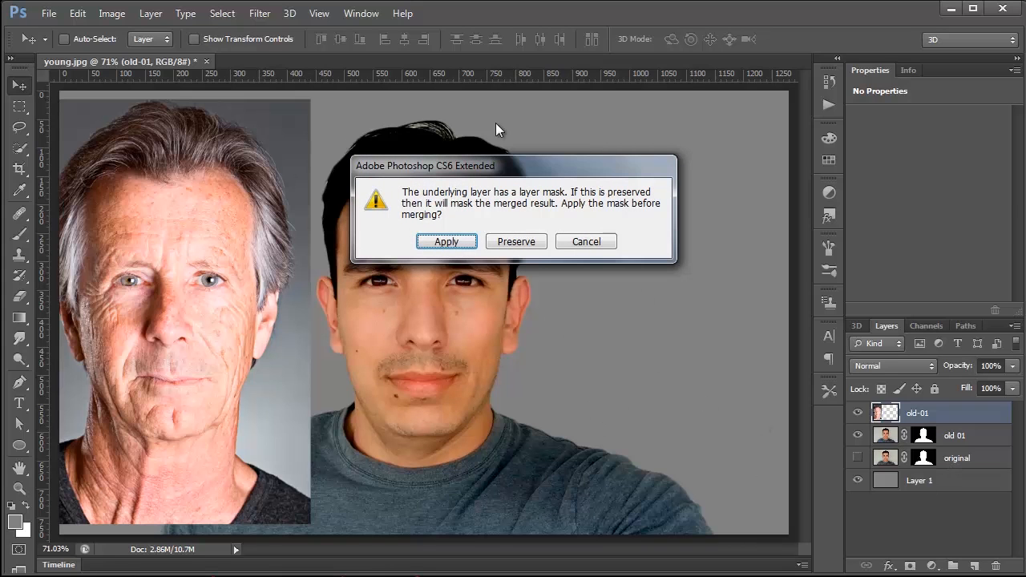
{"action": "left_click", "coordinate": [447, 242]}
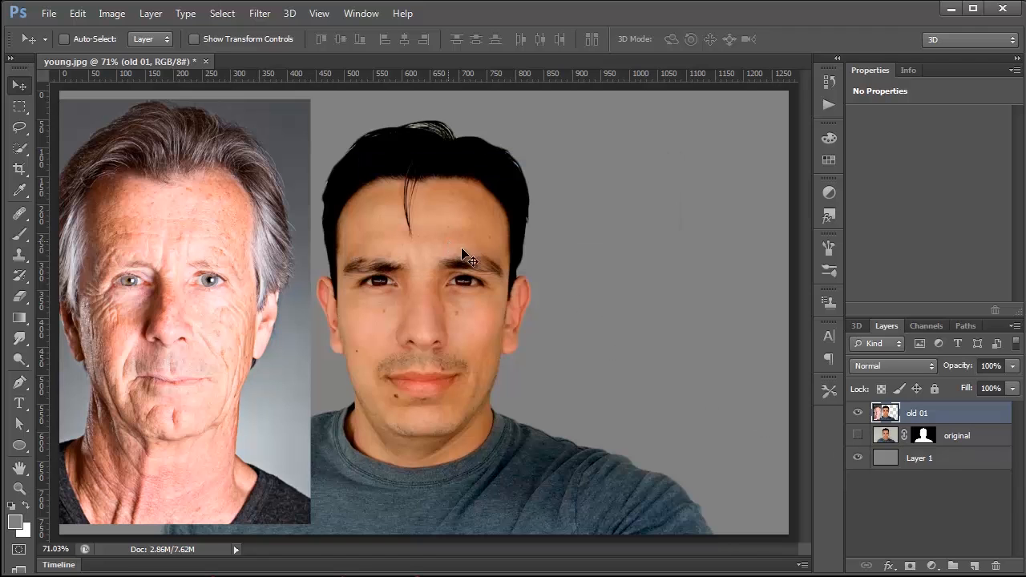
{"action": "left_click", "coordinate": [858, 414]}
{"action": "left_click", "coordinate": [858, 413]}
Step: With the Patch tool, transfer the older man's wrinkles beside the shadowed-side eye to the same spot on the young man's face
{"action": "left_click", "coordinate": [20, 214]}
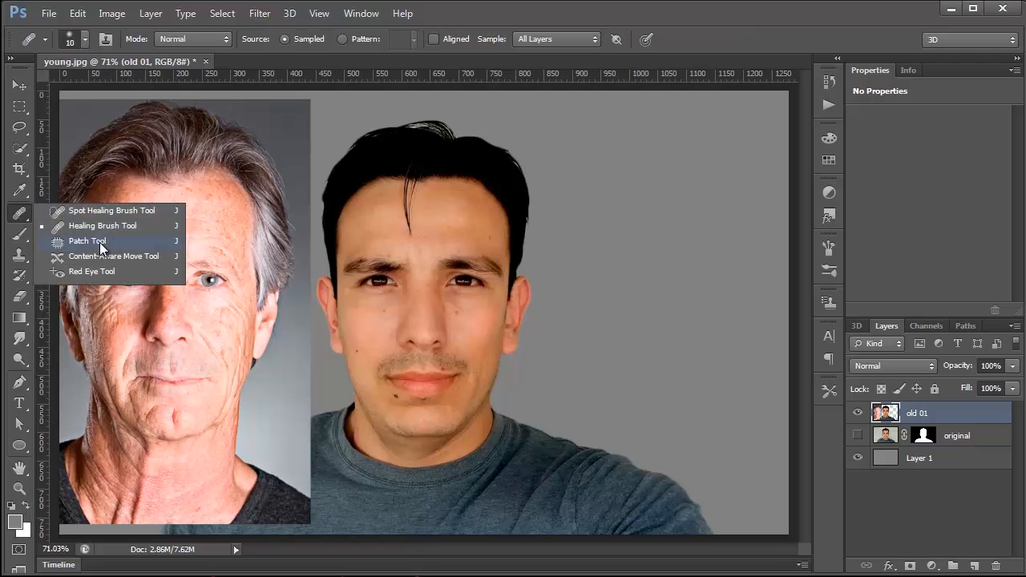
{"action": "left_click", "coordinate": [102, 240]}
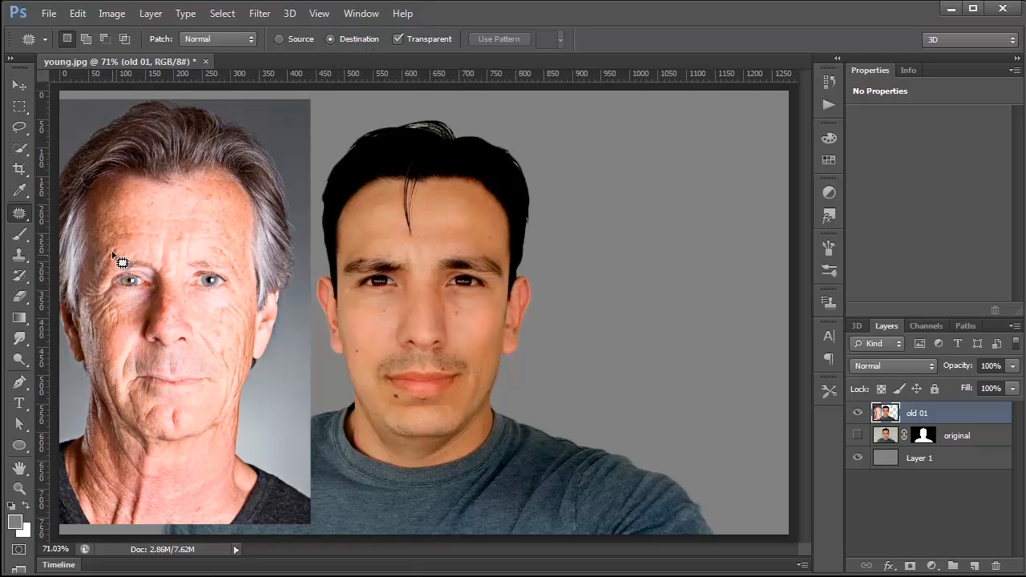
{"action": "mouse_move", "coordinate": [120, 241]}
{"action": "left_mouse_down"}
{"action": "mouse_move", "coordinate": [107, 285]}
{"action": "mouse_move", "coordinate": [129, 319]}
{"action": "mouse_move", "coordinate": [99, 356]}
{"action": "mouse_move", "coordinate": [84, 336]}
{"action": "mouse_move", "coordinate": [78, 296]}
{"action": "mouse_move", "coordinate": [121, 243]}
{"action": "left_mouse_up"}
{"action": "left_click_drag", "start_coordinate": [106, 329], "coordinate": [340, 327]}
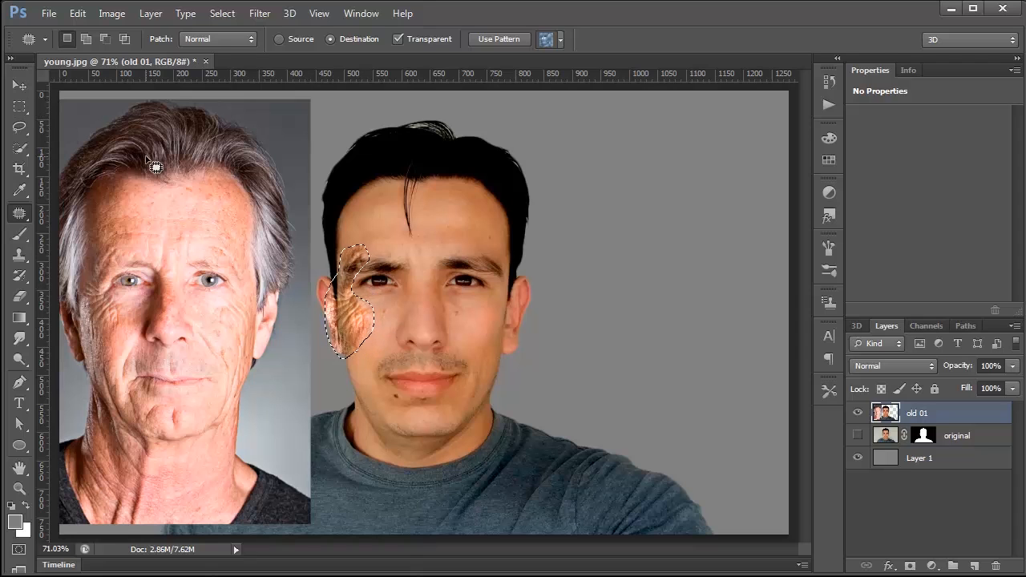
{"action": "left_click", "coordinate": [390, 297]}
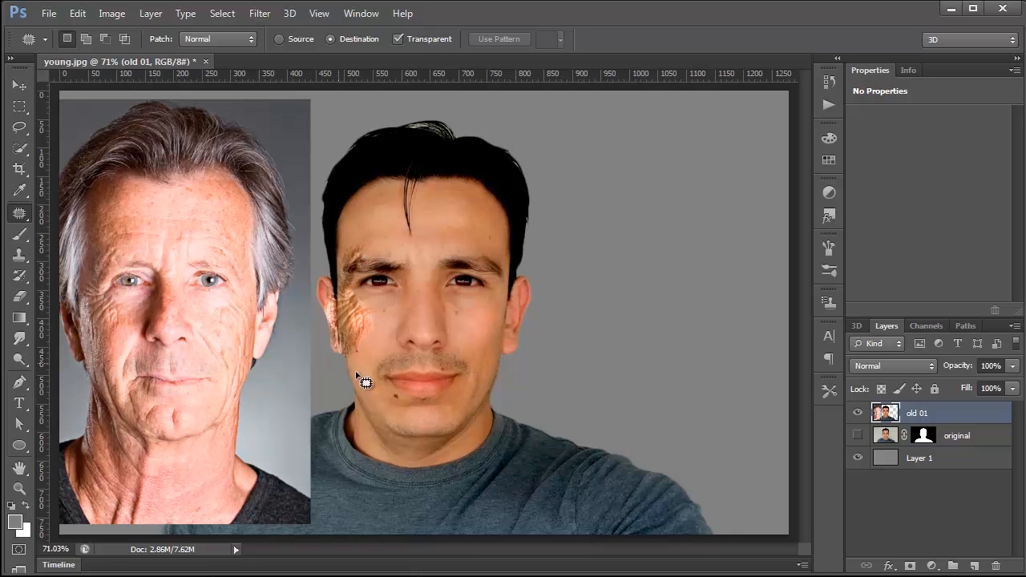
Step: Return to the Merge Down history state and save it as a snapshot
{"action": "left_click", "coordinate": [830, 105]}
{"action": "left_click", "coordinate": [583, 71]}
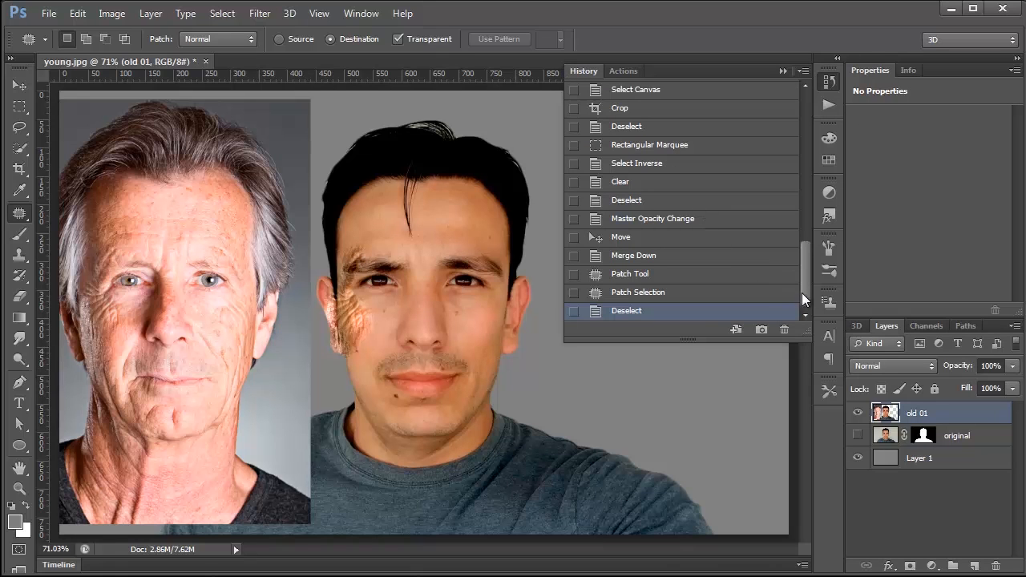
{"action": "left_click", "coordinate": [633, 258]}
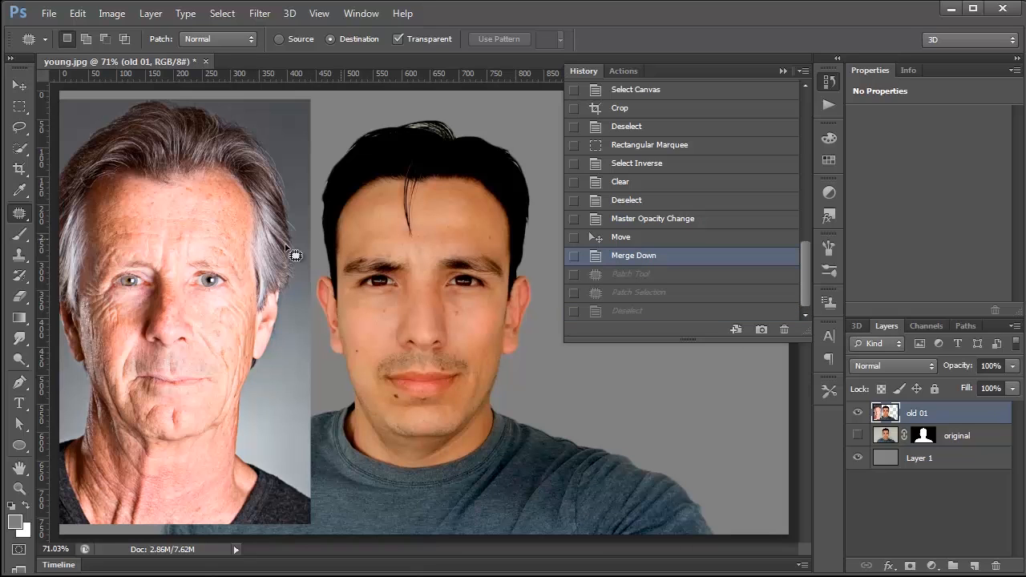
{"action": "left_click", "coordinate": [761, 329]}
Step: Compare the original young.jpg snapshot with Snapshot 1
{"action": "left_click_drag", "start_coordinate": [807, 290], "coordinate": [798, 113]}
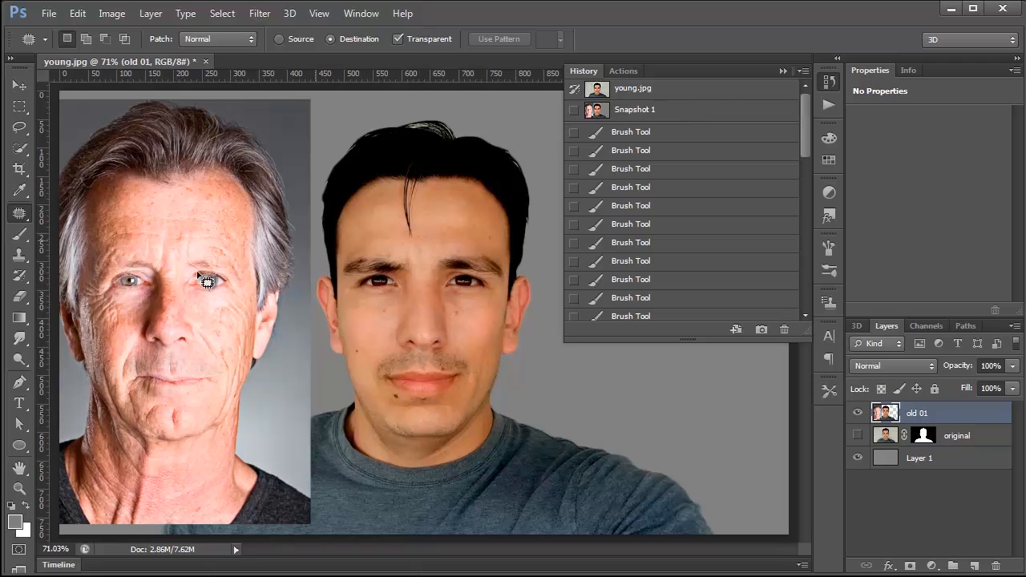
{"action": "left_click", "coordinate": [602, 93]}
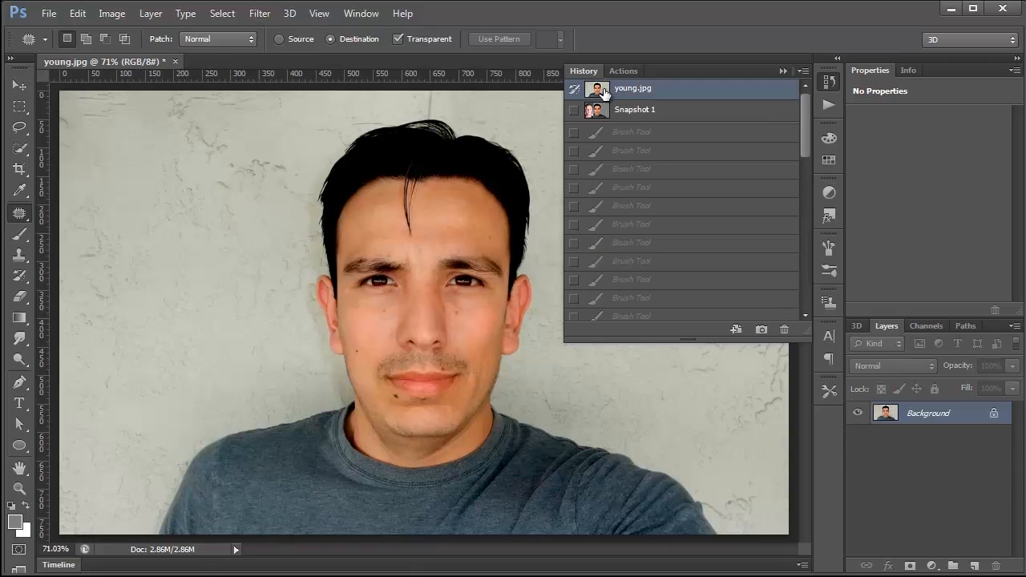
{"action": "left_click", "coordinate": [603, 113]}
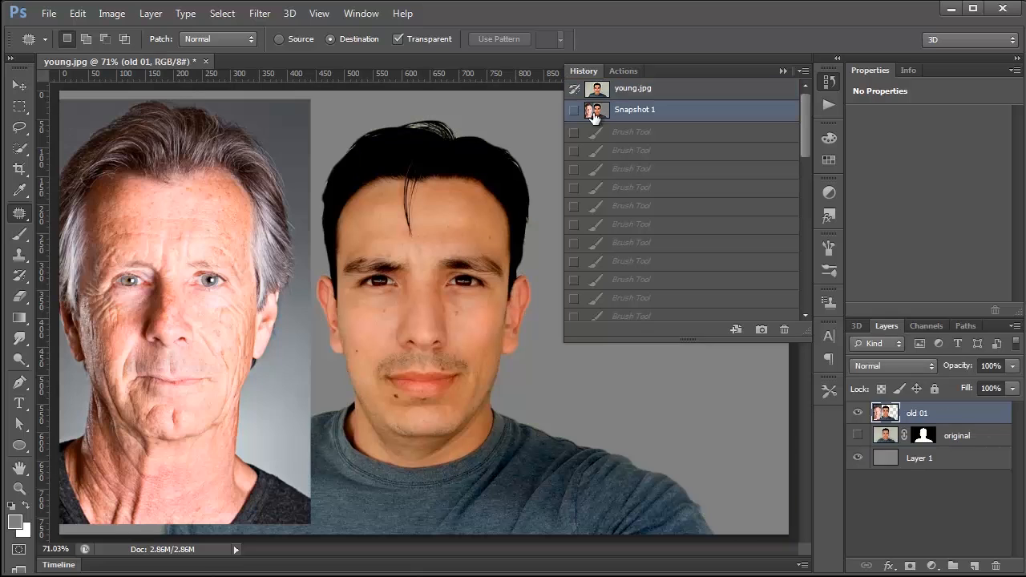
Step: Return to the last Deselect history state and set Snapshot 1 as the History Brush source
{"action": "left_click_drag", "start_coordinate": [806, 127], "coordinate": [787, 297]}
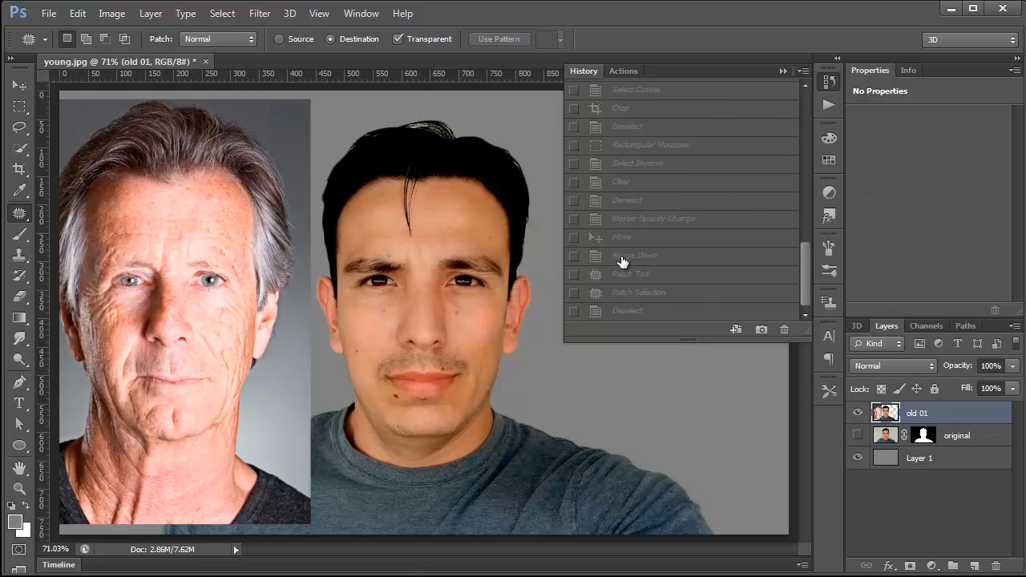
{"action": "left_click", "coordinate": [627, 315]}
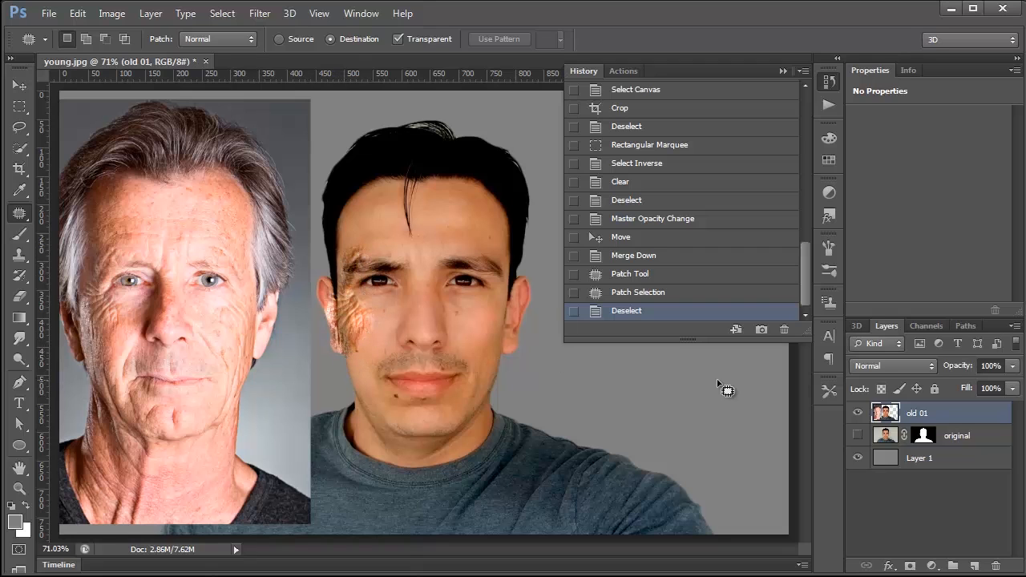
{"action": "left_click_drag", "start_coordinate": [804, 284], "coordinate": [803, 108]}
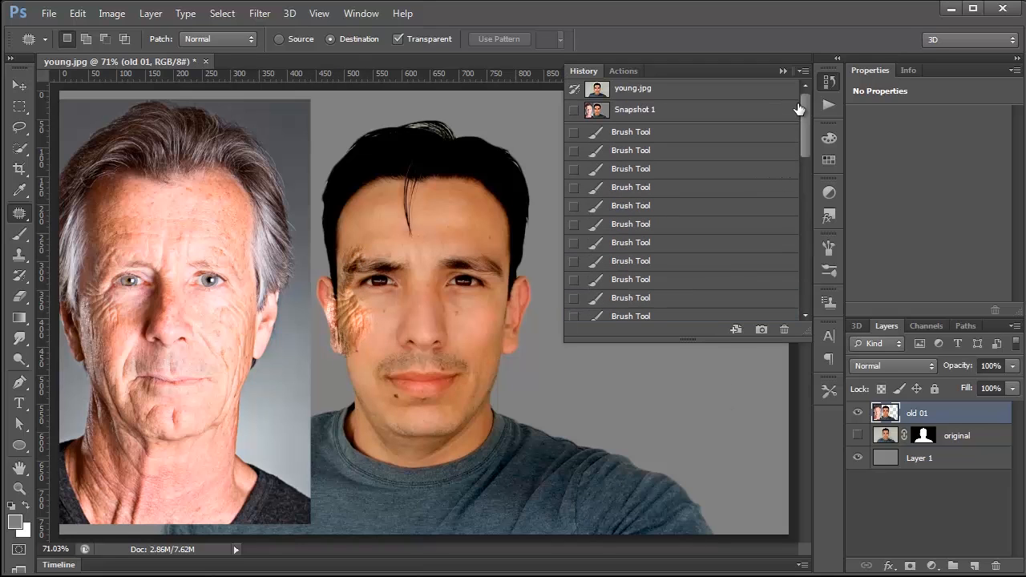
{"action": "left_click", "coordinate": [574, 112]}
Step: Paint over the patched wrinkles beside the young man's eye and cheek with the History Brush at size 90
{"action": "left_click", "coordinate": [18, 277]}
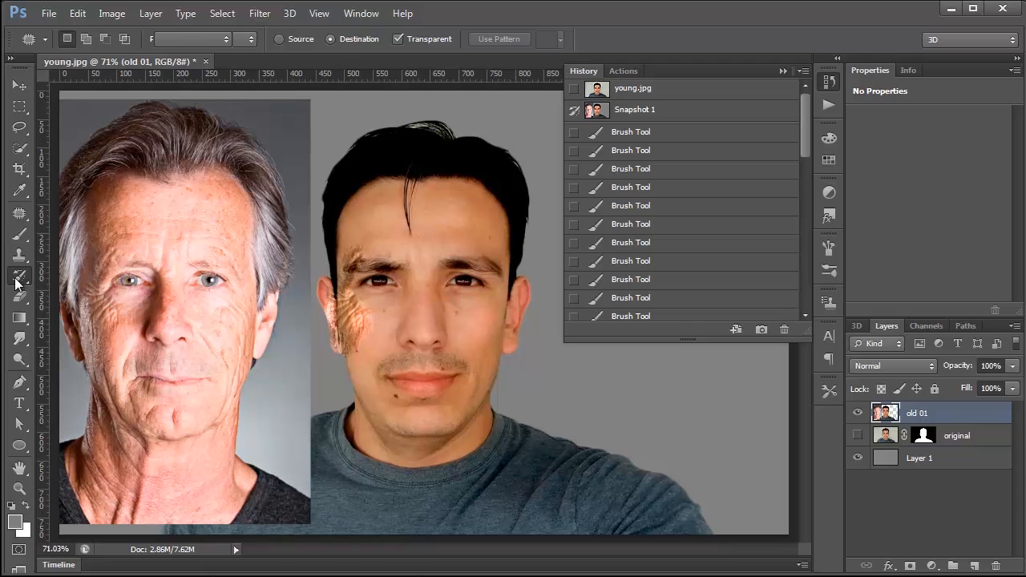
{"action": "key", "text": "bracketright"}
{"action": "key", "text": "bracketright"}
{"action": "key", "text": "bracketright"}
{"action": "key", "text": "bracketright"}
{"action": "key", "text": "bracketright"}
{"action": "key", "text": "bracketright"}
{"action": "key", "text": "bracketright"}
{"action": "key", "text": "bracketright"}
{"action": "mouse_move", "coordinate": [323, 275]}
{"action": "left_mouse_down"}
{"action": "mouse_move", "coordinate": [328, 329]}
{"action": "mouse_move", "coordinate": [342, 273]}
{"action": "mouse_move", "coordinate": [368, 232]}
{"action": "mouse_move", "coordinate": [376, 326]}
{"action": "mouse_move", "coordinate": [350, 237]}
{"action": "mouse_move", "coordinate": [334, 218]}
{"action": "mouse_move", "coordinate": [347, 231]}
{"action": "mouse_move", "coordinate": [336, 387]}
{"action": "mouse_move", "coordinate": [365, 232]}
{"action": "mouse_move", "coordinate": [387, 280]}
{"action": "left_mouse_up"}
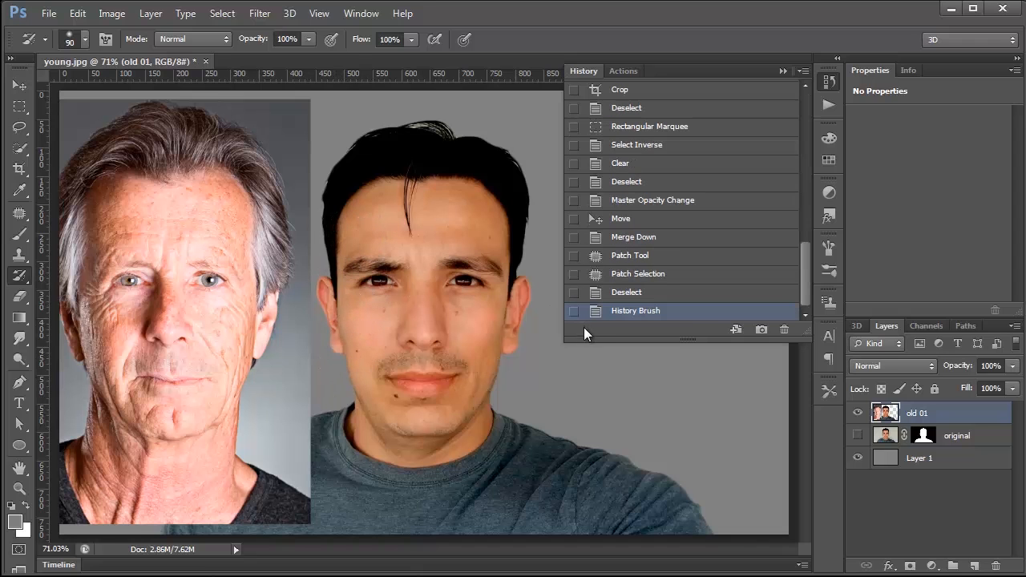
Step: Partially fade the last History Brush stroke and brush away the patch's rough edges around the young man's cheek and eye
{"action": "left_click", "coordinate": [77, 14]}
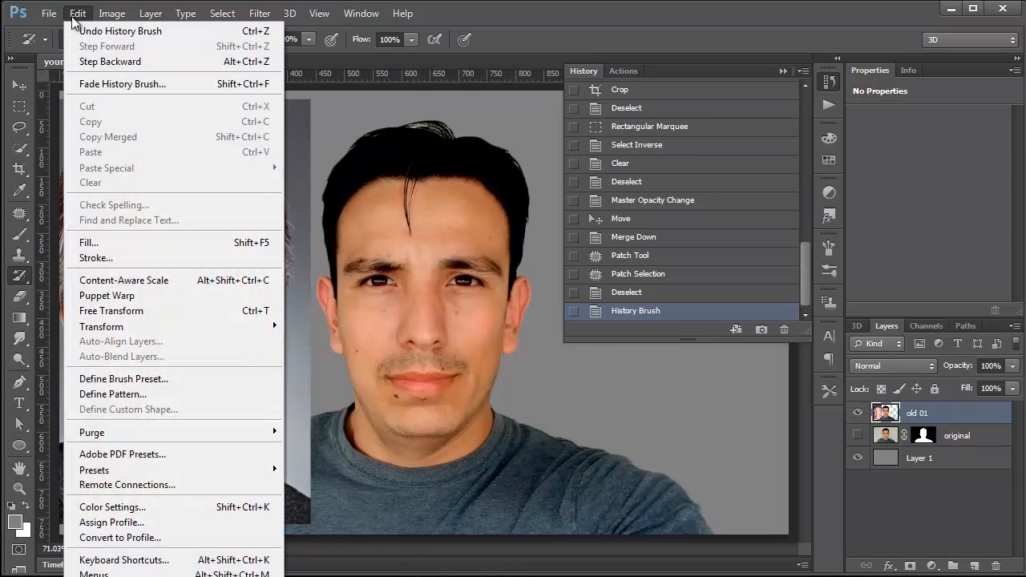
{"action": "left_click", "coordinate": [112, 84]}
{"action": "left_click_drag", "start_coordinate": [523, 241], "coordinate": [592, 226]}
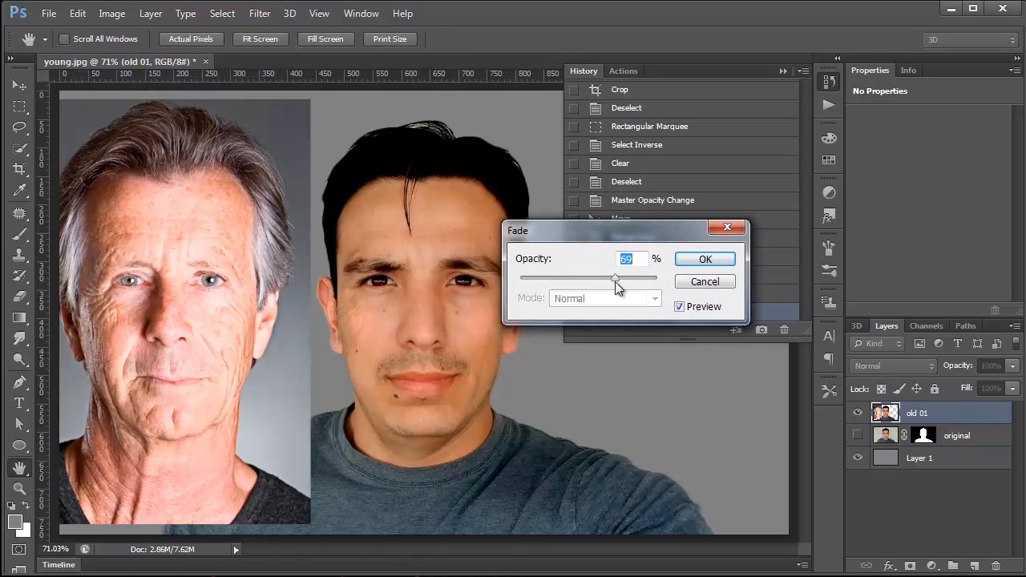
{"action": "left_click_drag", "start_coordinate": [609, 278], "coordinate": [587, 279]}
{"action": "left_click_drag", "start_coordinate": [609, 278], "coordinate": [600, 278]}
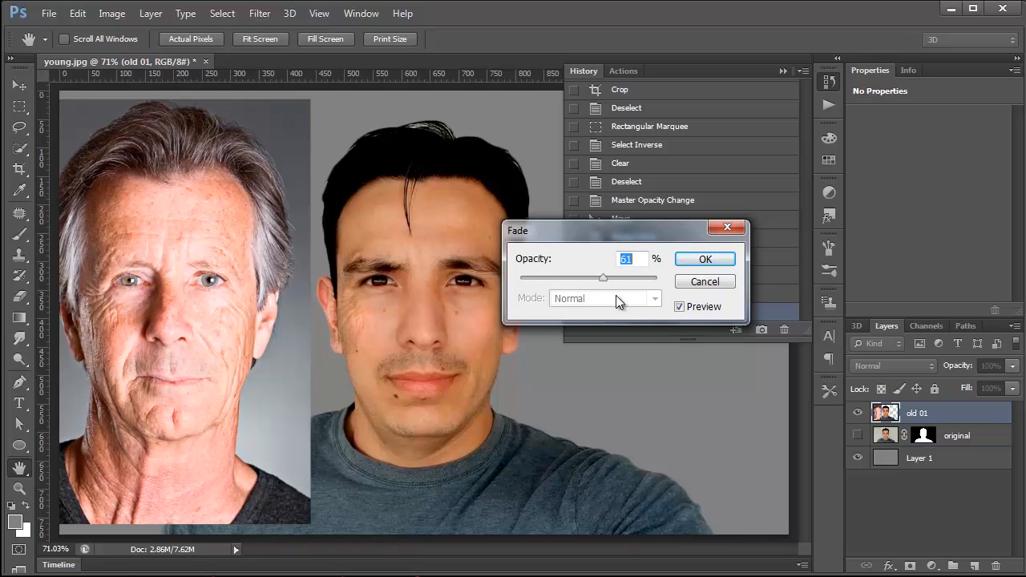
{"action": "left_click", "coordinate": [702, 260]}
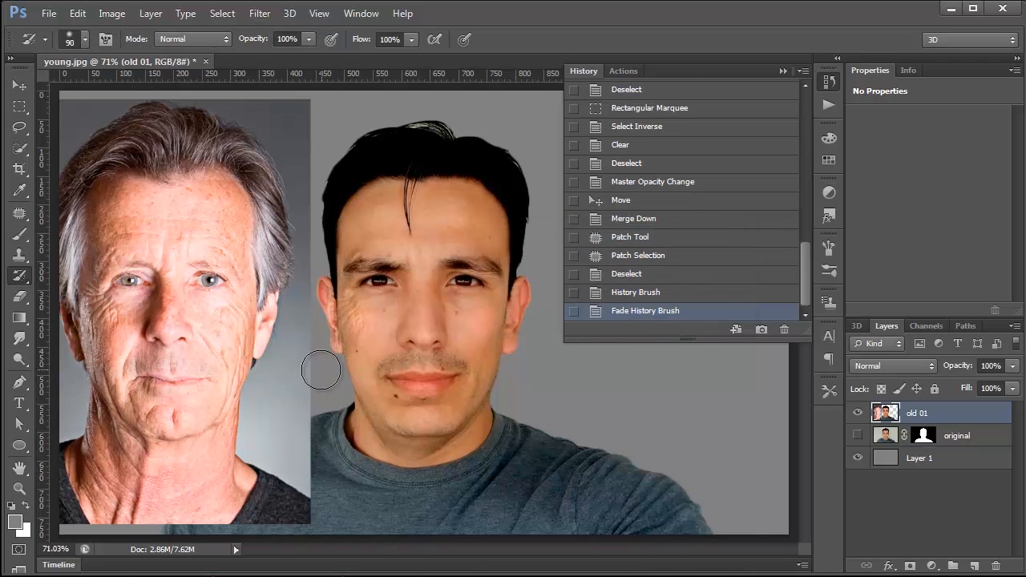
{"action": "mouse_move", "coordinate": [322, 346]}
{"action": "left_mouse_down"}
{"action": "mouse_move", "coordinate": [320, 273]}
{"action": "mouse_move", "coordinate": [387, 294]}
{"action": "mouse_move", "coordinate": [367, 318]}
{"action": "mouse_move", "coordinate": [375, 343]}
{"action": "left_mouse_up"}
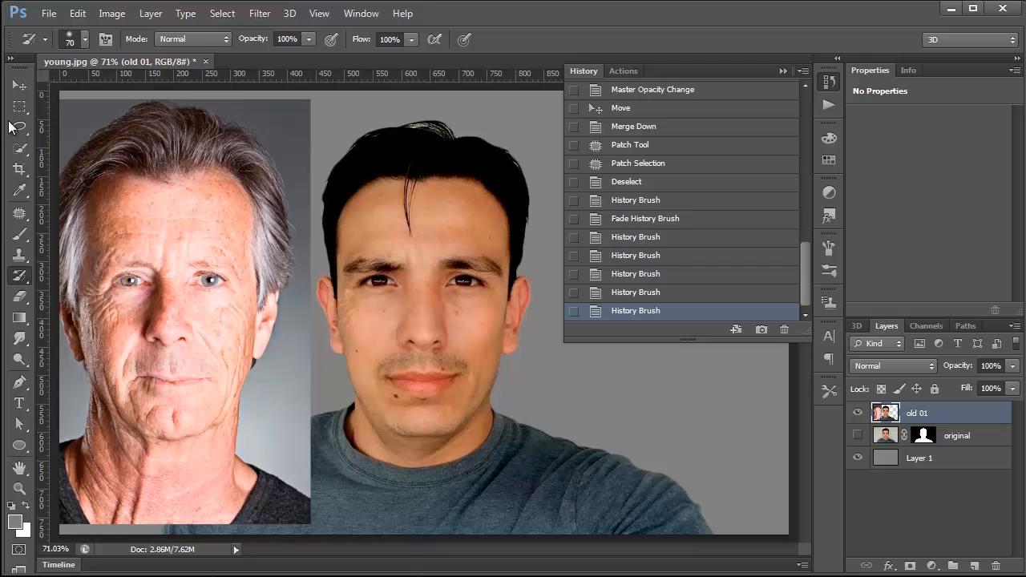
Step: Try patching the older man's forehead wrinkles onto the young man's forehead, and undo the patch
{"action": "left_click", "coordinate": [19, 213]}
{"action": "mouse_move", "coordinate": [211, 249]}
{"action": "left_mouse_down"}
{"action": "mouse_move", "coordinate": [133, 246]}
{"action": "mouse_move", "coordinate": [117, 217]}
{"action": "mouse_move", "coordinate": [204, 225]}
{"action": "mouse_move", "coordinate": [218, 250]}
{"action": "left_mouse_up"}
{"action": "mouse_move", "coordinate": [135, 242]}
{"action": "left_mouse_down"}
{"action": "mouse_move", "coordinate": [459, 256]}
{"action": "mouse_move", "coordinate": [398, 253]}
{"action": "left_mouse_up"}
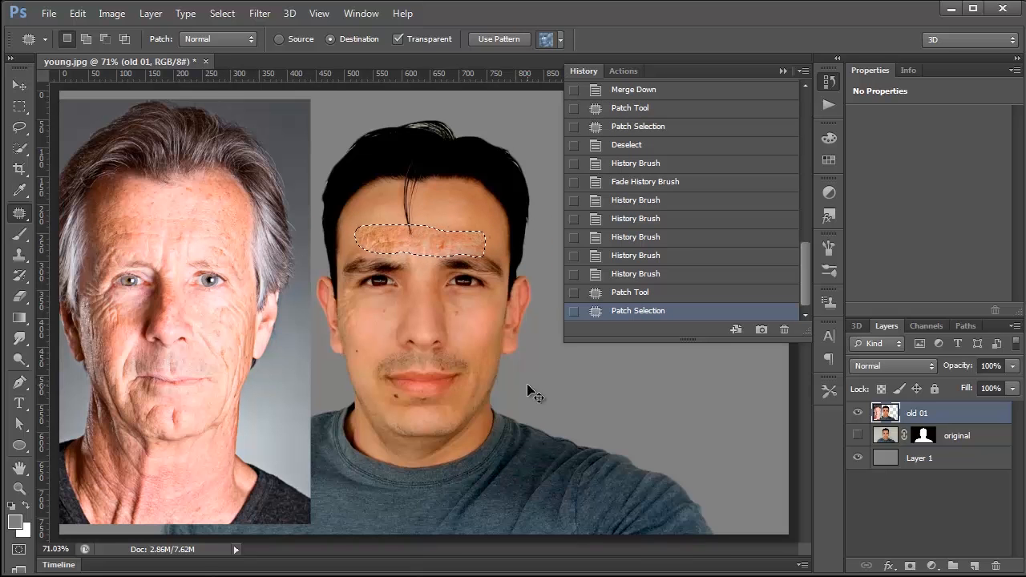
{"action": "key", "text": "ctrl+z"}
Step: Outline the young man's cheek fold from beside the nose down past the mouth corner with the Lasso tool
{"action": "left_click", "coordinate": [21, 127]}
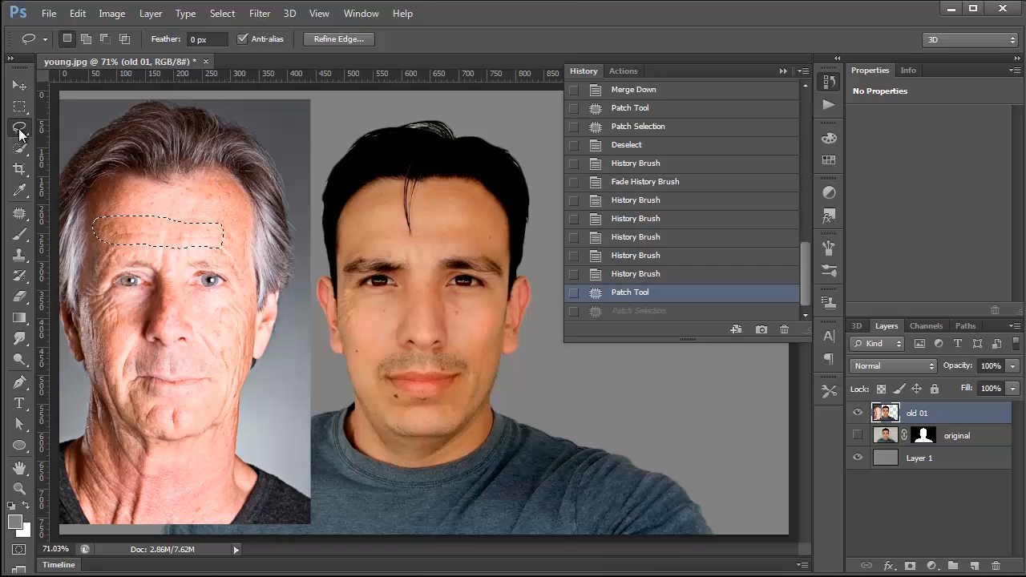
{"action": "left_click", "coordinate": [21, 130]}
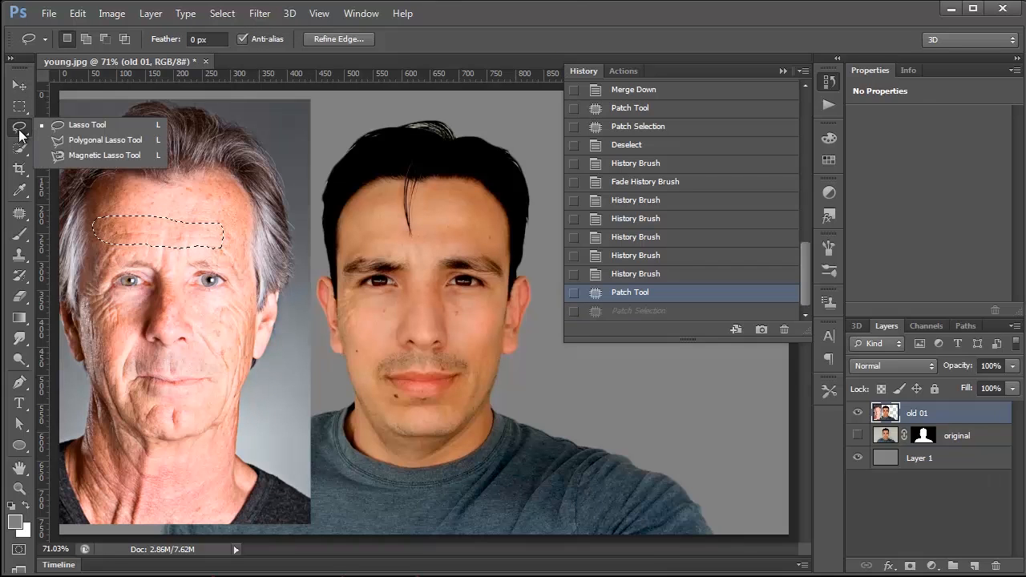
{"action": "left_click", "coordinate": [104, 127]}
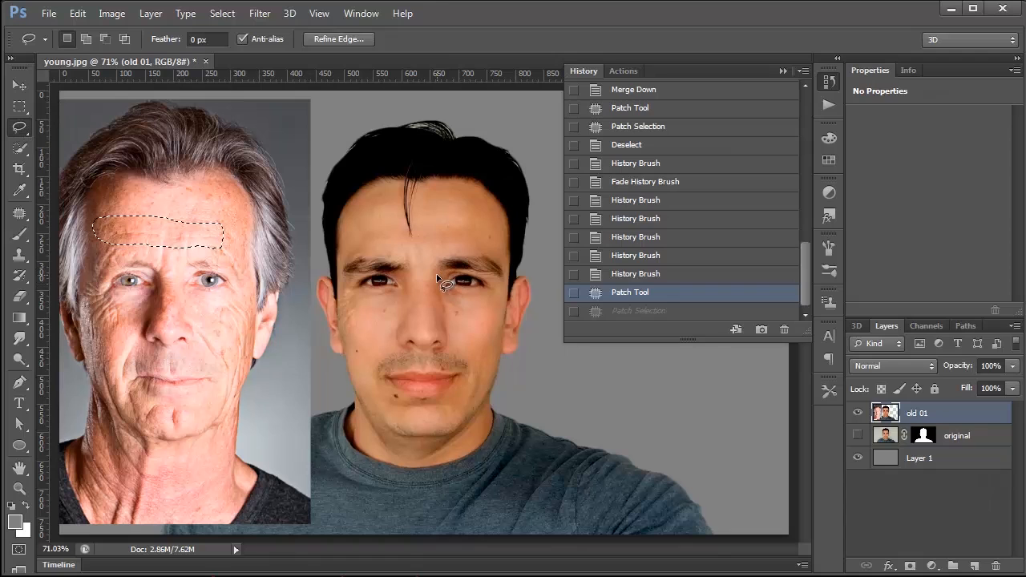
{"action": "left_click", "coordinate": [448, 333]}
{"action": "mouse_move", "coordinate": [493, 374]}
{"action": "left_mouse_down"}
{"action": "mouse_move", "coordinate": [491, 331]}
{"action": "mouse_move", "coordinate": [453, 322]}
{"action": "left_mouse_up"}
{"action": "left_click_drag", "start_coordinate": [517, 407], "coordinate": [517, 407]}
Step: Move the cheek selection onto the older man's matching cheek and patch its wrinkles onto the young man's cheek
{"action": "left_click_drag", "start_coordinate": [482, 345], "coordinate": [226, 343]}
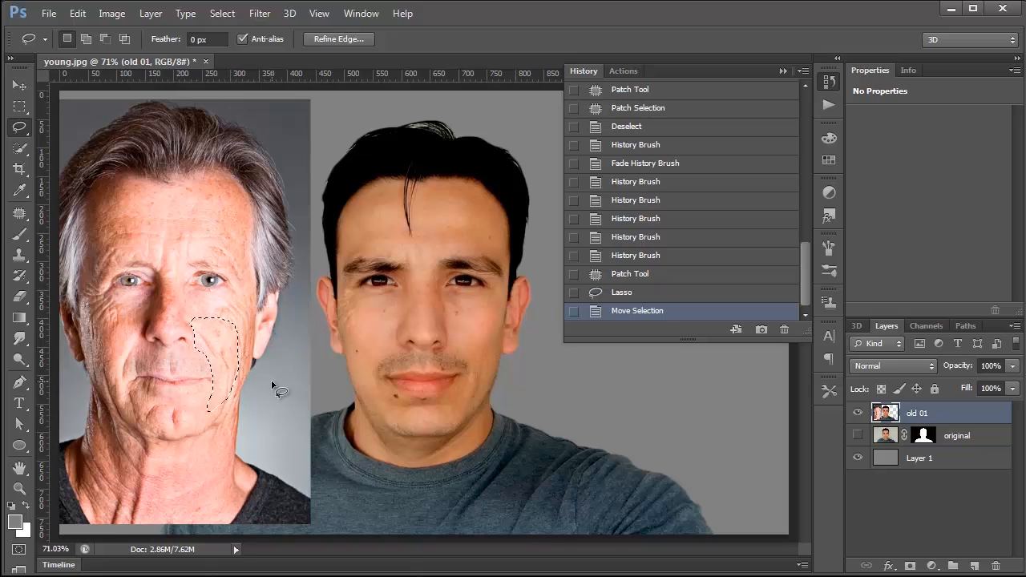
{"action": "left_click", "coordinate": [19, 213]}
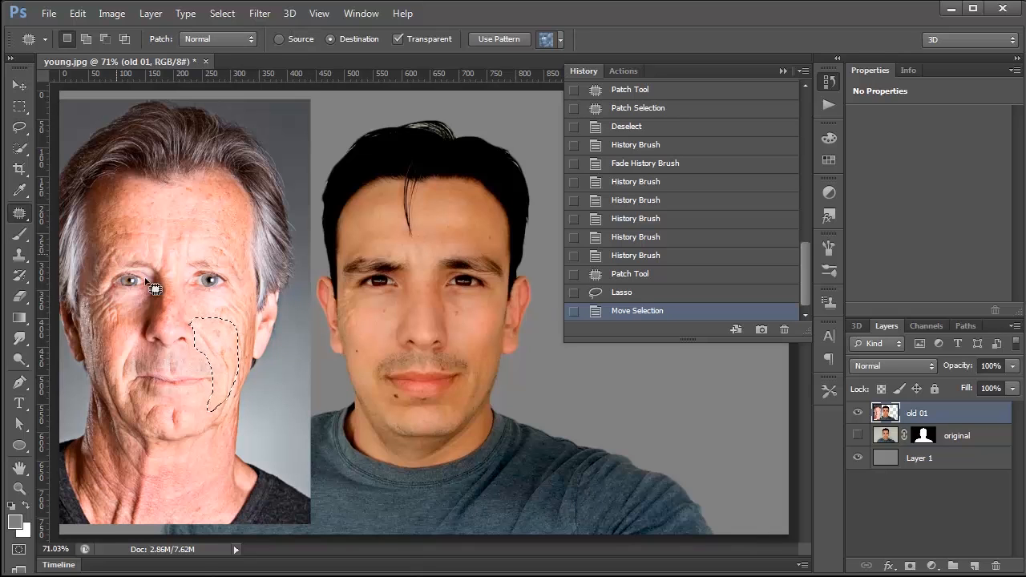
{"action": "mouse_move", "coordinate": [223, 339]}
{"action": "left_mouse_down"}
{"action": "mouse_move", "coordinate": [478, 341]}
{"action": "mouse_move", "coordinate": [466, 339]}
{"action": "left_mouse_up"}
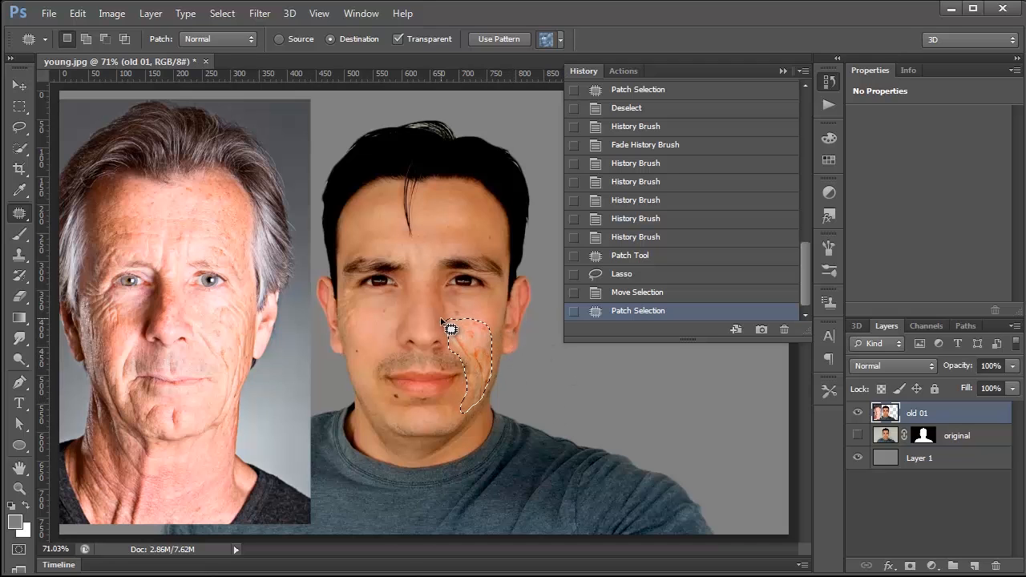
Step: Deselect the cheek patch, paint over it with the History Brush, and fade that stroke to about 32% opacity
{"action": "left_click", "coordinate": [18, 111]}
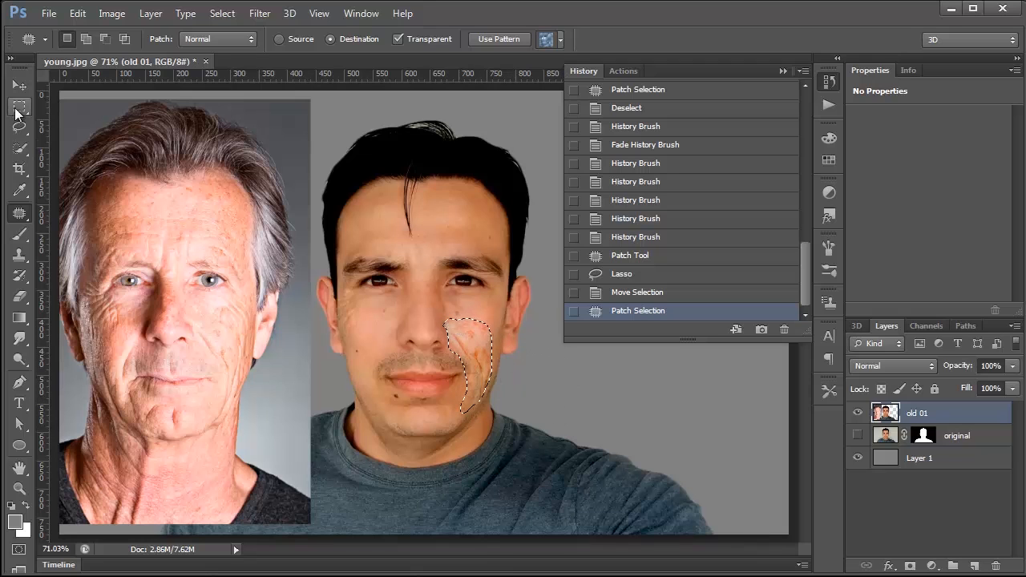
{"action": "key", "text": "ctrl+d"}
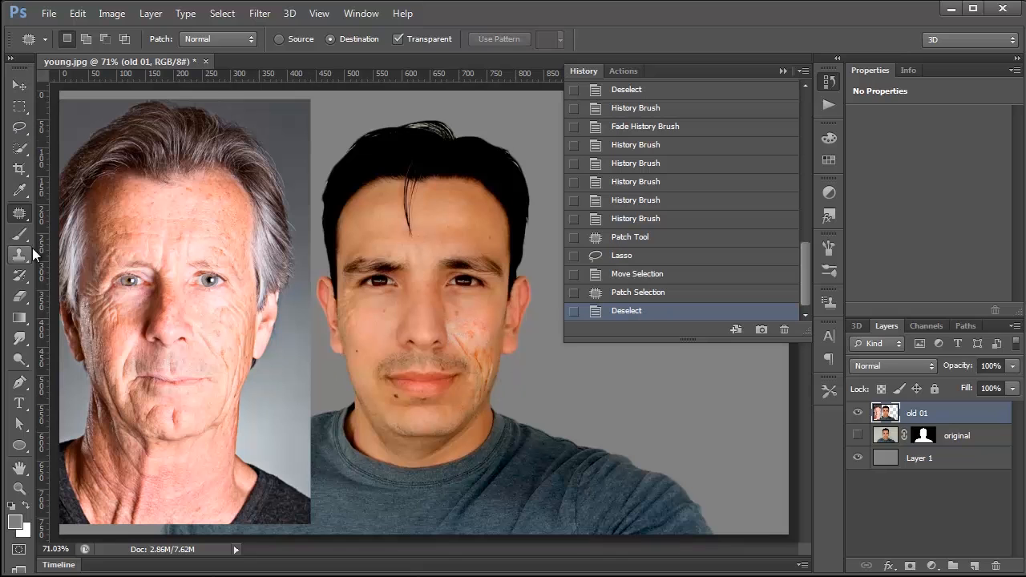
{"action": "left_click", "coordinate": [19, 275]}
{"action": "mouse_move", "coordinate": [465, 318]}
{"action": "left_mouse_down"}
{"action": "mouse_move", "coordinate": [451, 349]}
{"action": "mouse_move", "coordinate": [489, 329]}
{"action": "mouse_move", "coordinate": [504, 370]}
{"action": "mouse_move", "coordinate": [492, 361]}
{"action": "mouse_move", "coordinate": [473, 429]}
{"action": "mouse_move", "coordinate": [455, 312]}
{"action": "mouse_move", "coordinate": [493, 393]}
{"action": "left_mouse_up"}
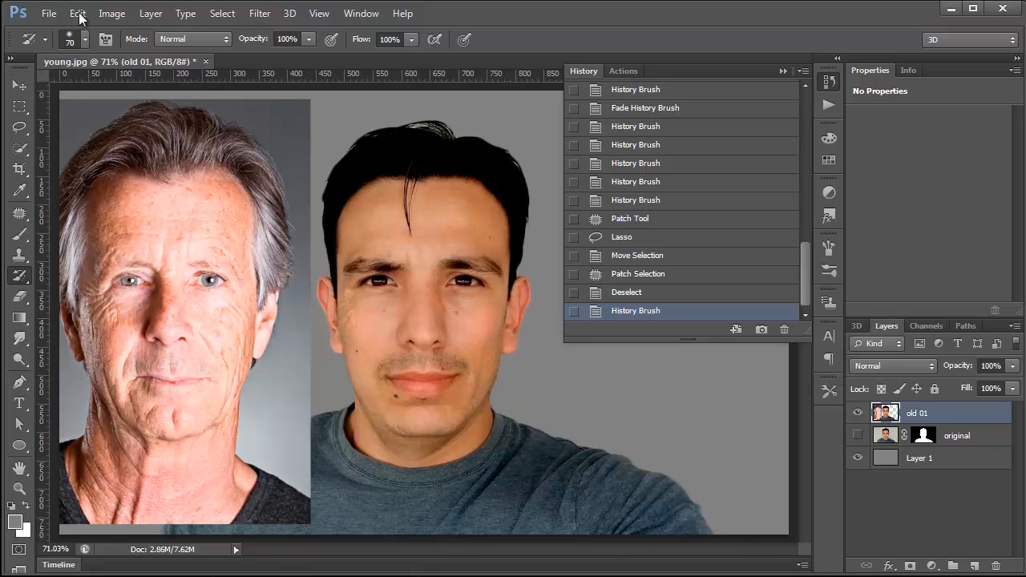
{"action": "left_click", "coordinate": [77, 13]}
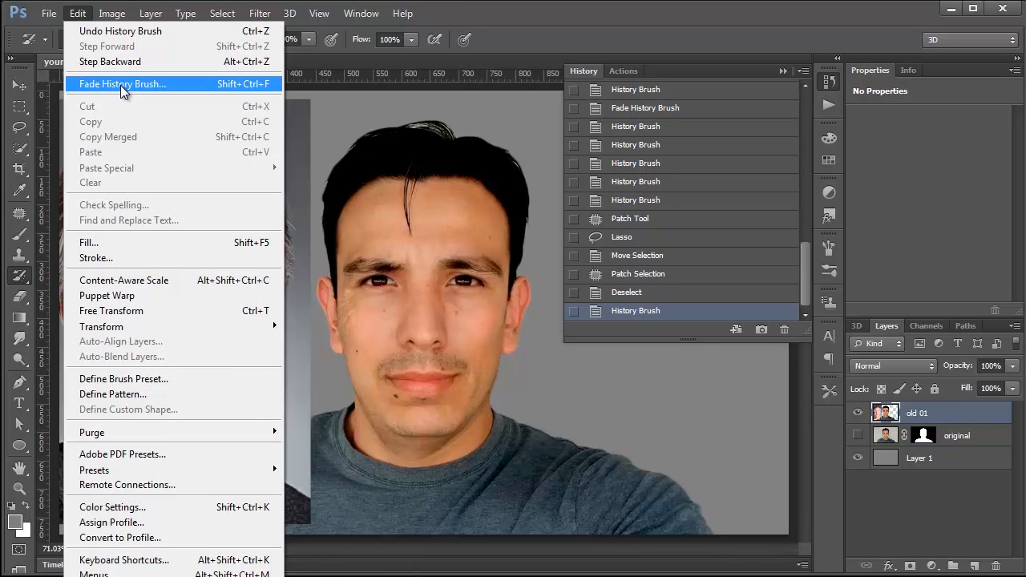
{"action": "left_click", "coordinate": [120, 85]}
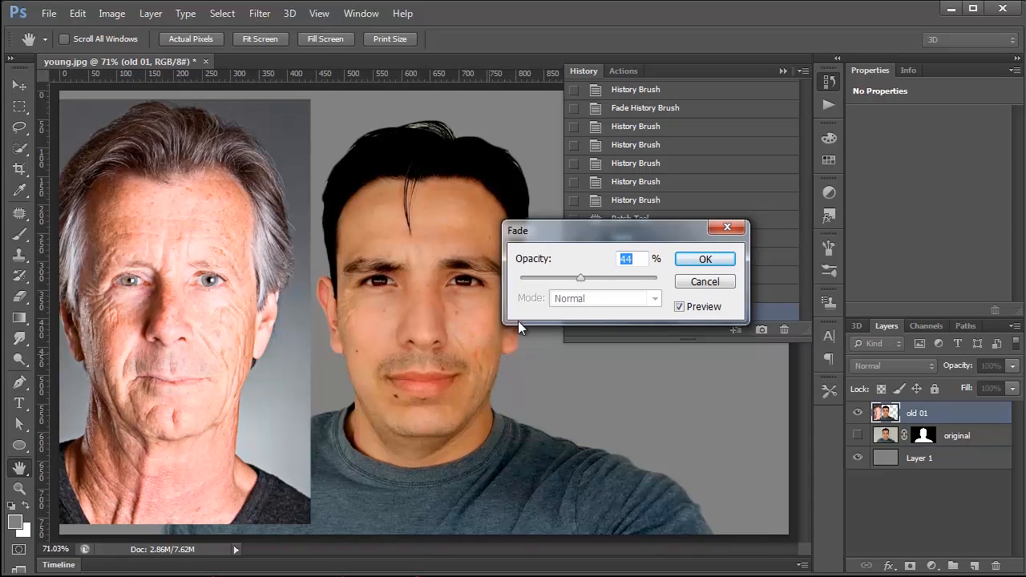
{"action": "left_click_drag", "start_coordinate": [558, 282], "coordinate": [564, 281]}
{"action": "left_click", "coordinate": [704, 259]}
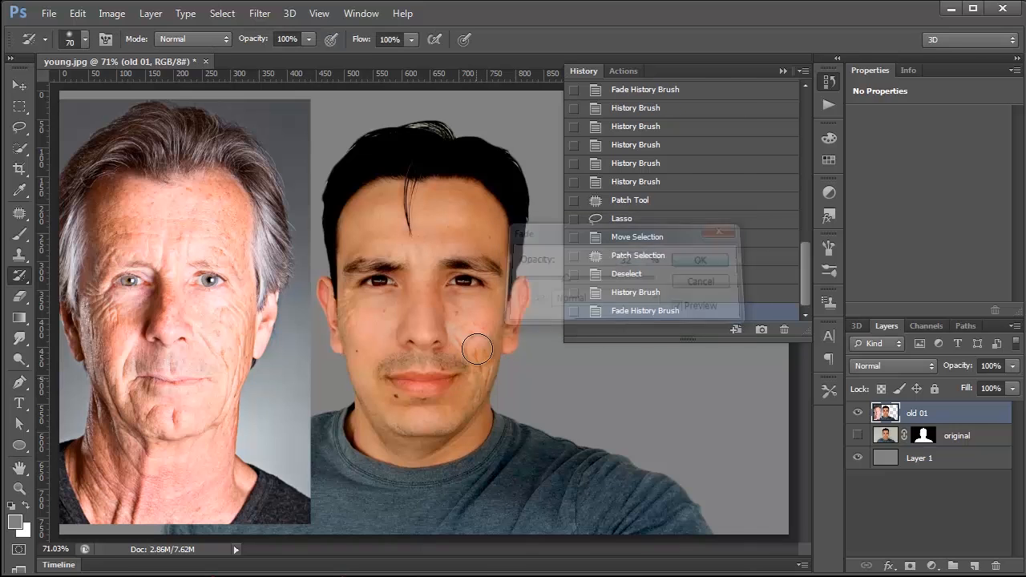
Step: Brush away the patch's rough edges beside the nose, below the eye and along the jaw with the History Brush
{"action": "left_click", "coordinate": [473, 324]}
{"action": "left_click_drag", "start_coordinate": [439, 350], "coordinate": [433, 336]}
{"action": "left_click", "coordinate": [435, 333]}
{"action": "left_click", "coordinate": [454, 315]}
{"action": "left_click", "coordinate": [512, 361]}
{"action": "left_click", "coordinate": [486, 418]}
{"action": "left_click", "coordinate": [473, 429]}
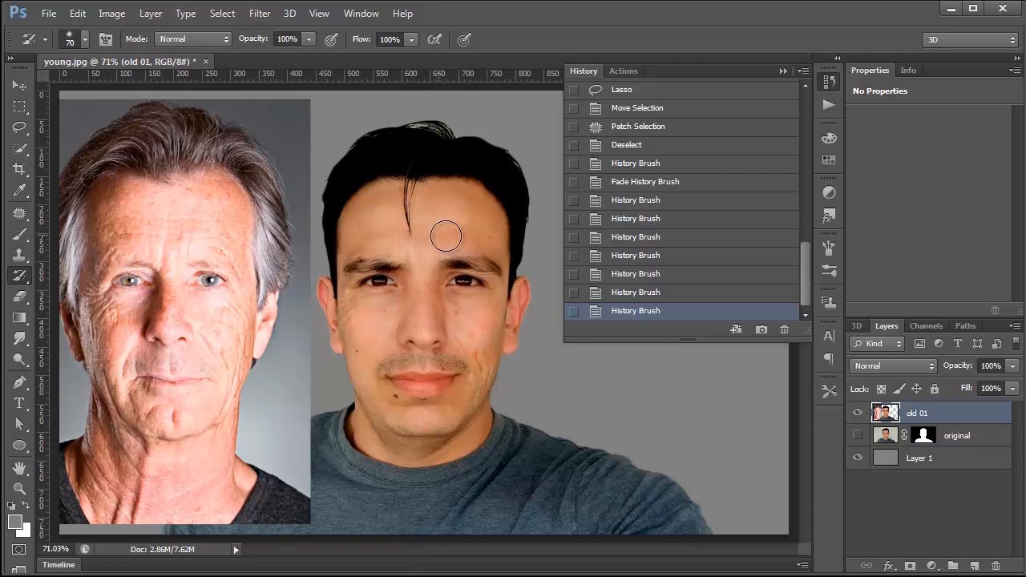
Step: Try patching a wide strip of the older man's forehead onto the young man's forehead, and undo the patch
{"action": "left_click", "coordinate": [24, 148]}
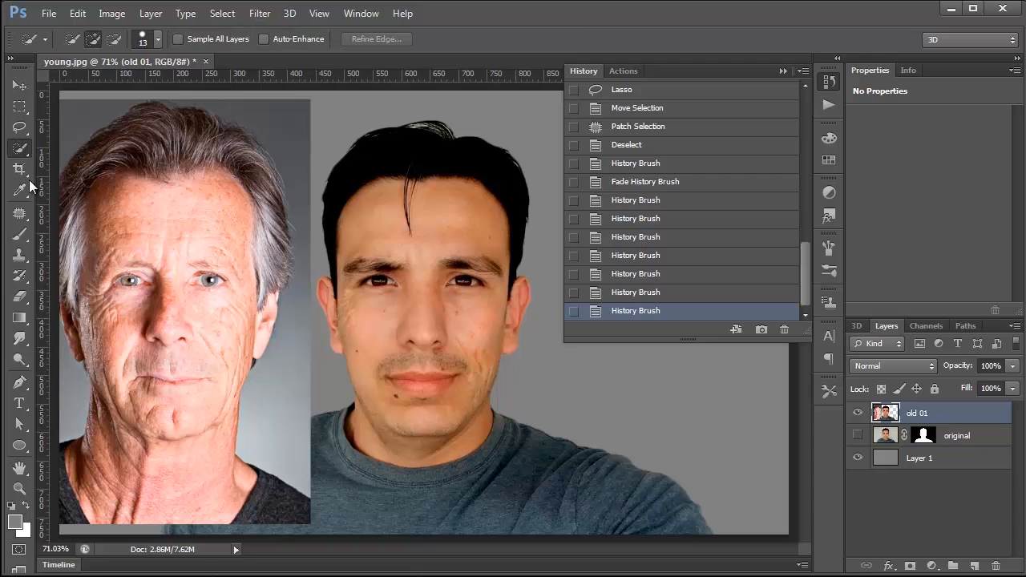
{"action": "left_click", "coordinate": [19, 213]}
{"action": "mouse_move", "coordinate": [182, 199]}
{"action": "left_mouse_down"}
{"action": "mouse_move", "coordinate": [124, 208]}
{"action": "mouse_move", "coordinate": [121, 251]}
{"action": "mouse_move", "coordinate": [230, 251]}
{"action": "mouse_move", "coordinate": [204, 204]}
{"action": "mouse_move", "coordinate": [305, 190]}
{"action": "mouse_move", "coordinate": [457, 192]}
{"action": "left_mouse_up"}
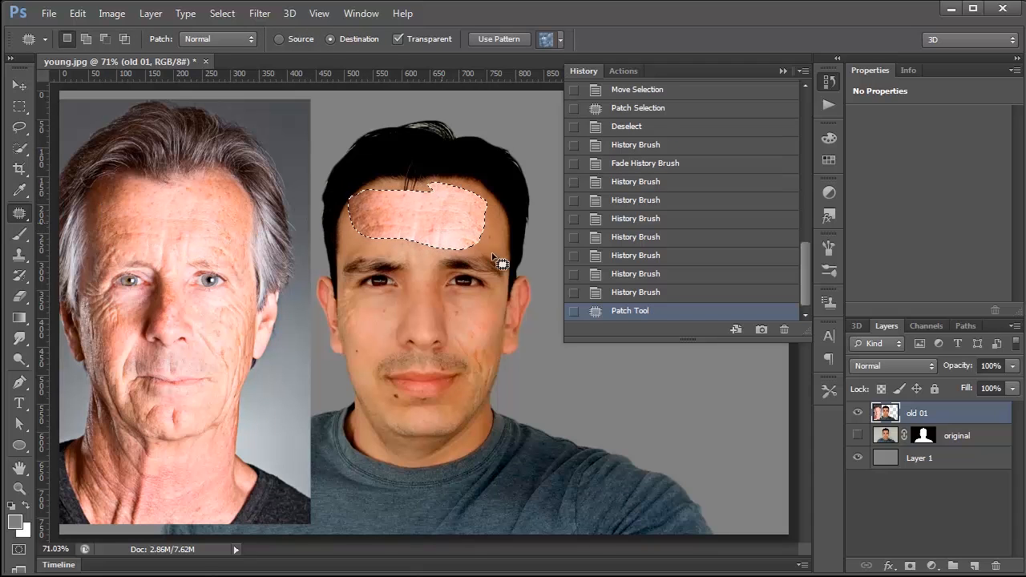
{"action": "key", "text": "ctrl+d"}
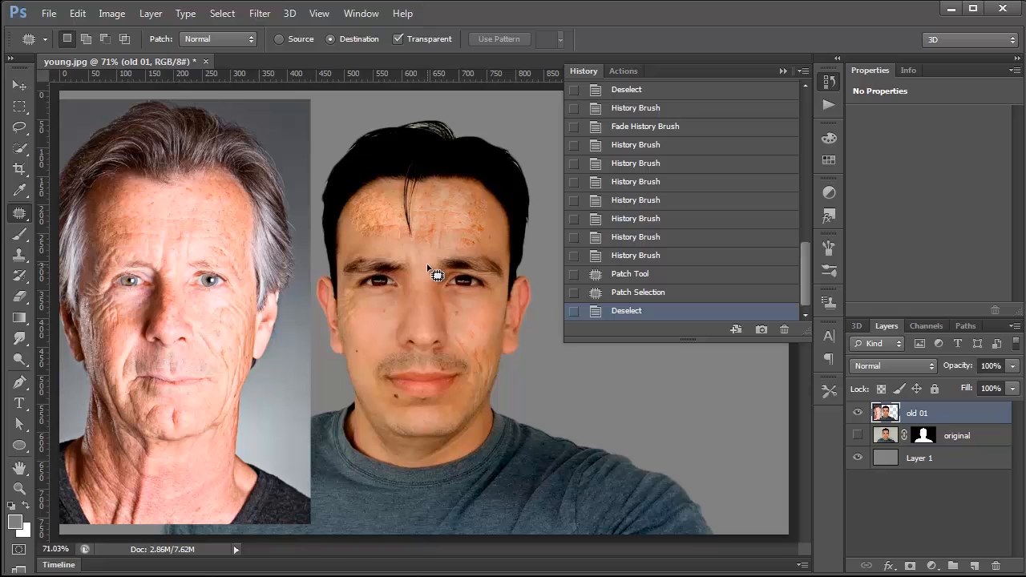
{"action": "key", "text": "ctrl+alt+z"}
{"action": "key", "text": "ctrl+alt+z"}
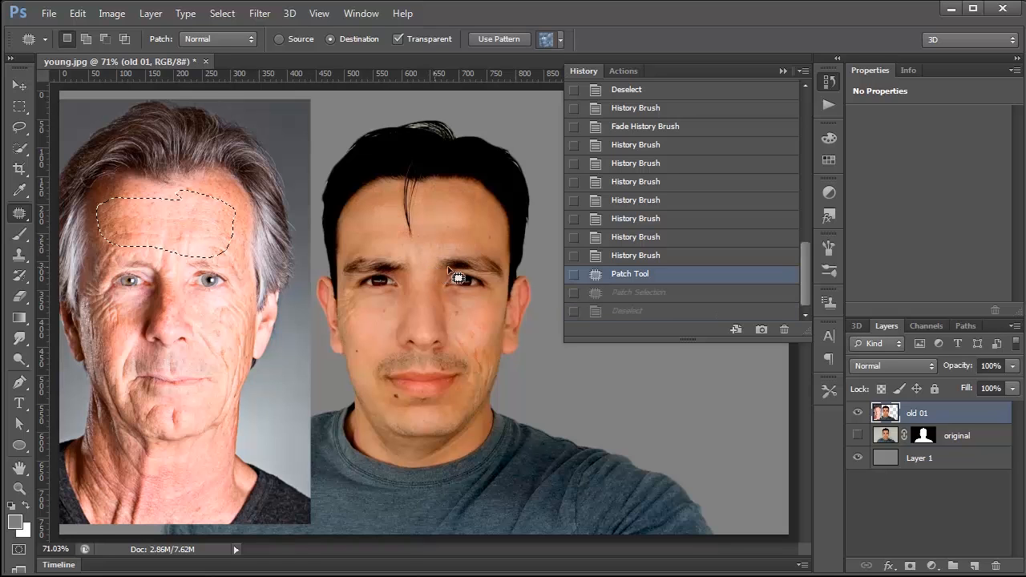
Step: Deselect the forehead area and remove the hair strand hanging over the young man's forehead with the Clone Stamp tool at size 30
{"action": "left_click", "coordinate": [19, 106]}
{"action": "left_click", "coordinate": [20, 254]}
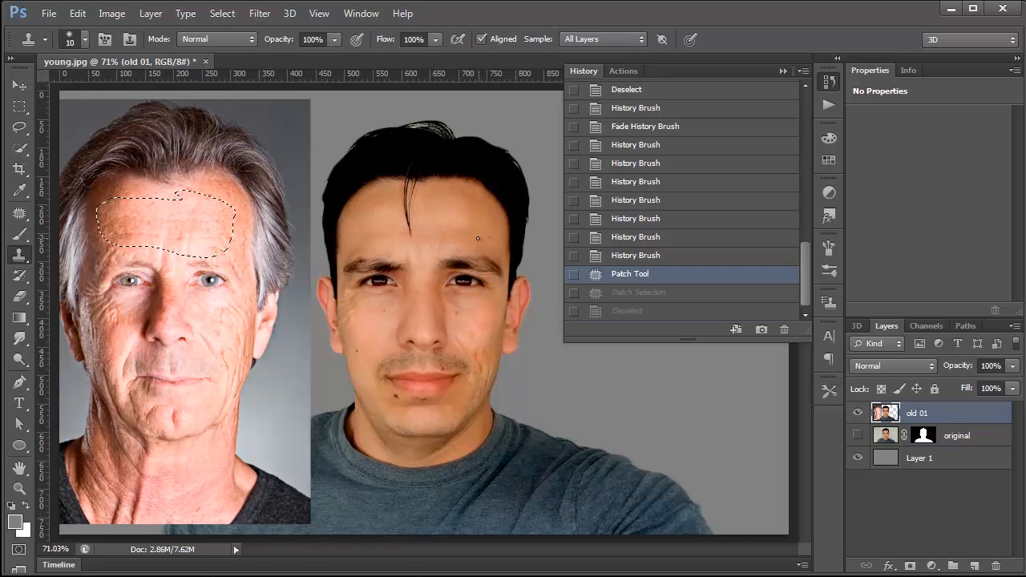
{"action": "left_click", "coordinate": [457, 232], "text": "alt"}
{"action": "left_click", "coordinate": [407, 219]}
{"action": "key", "text": "alt"}
{"action": "key", "text": "ctrl+d"}
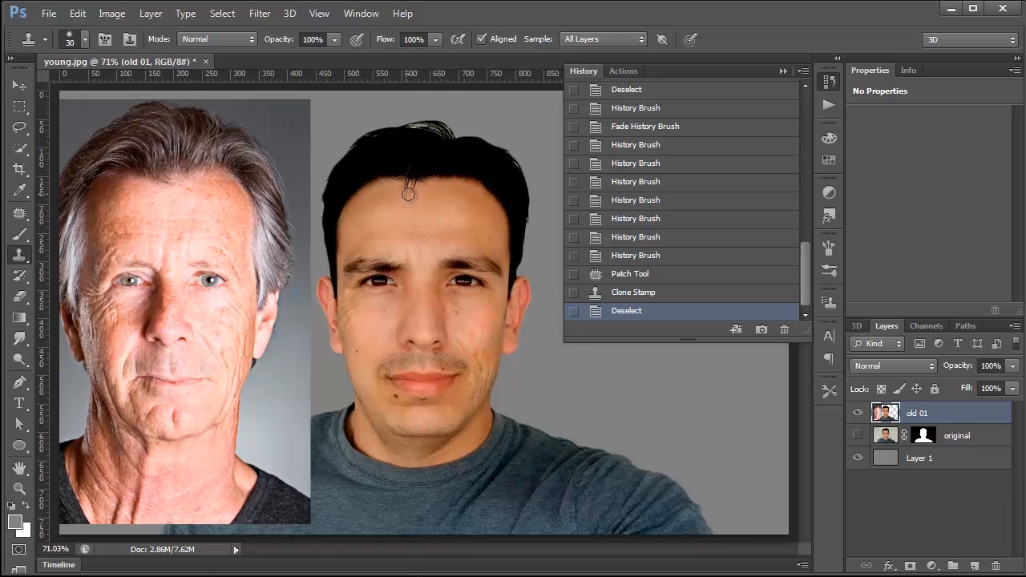
{"action": "left_click_drag", "start_coordinate": [402, 187], "coordinate": [422, 194]}
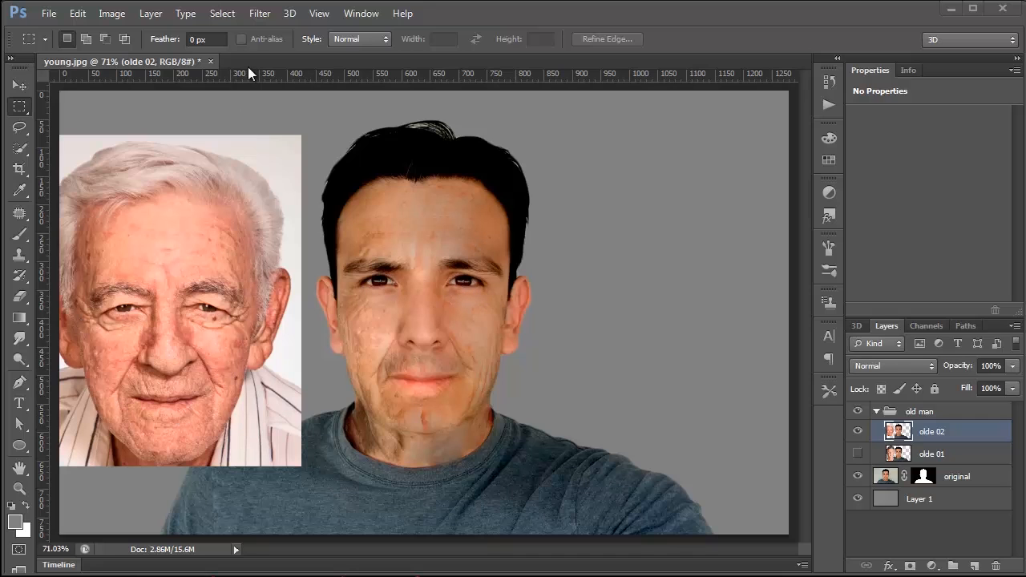
Step: Open the olde 02 layer in the Liquify filter with the young man's face in view
{"action": "left_click", "coordinate": [259, 13]}
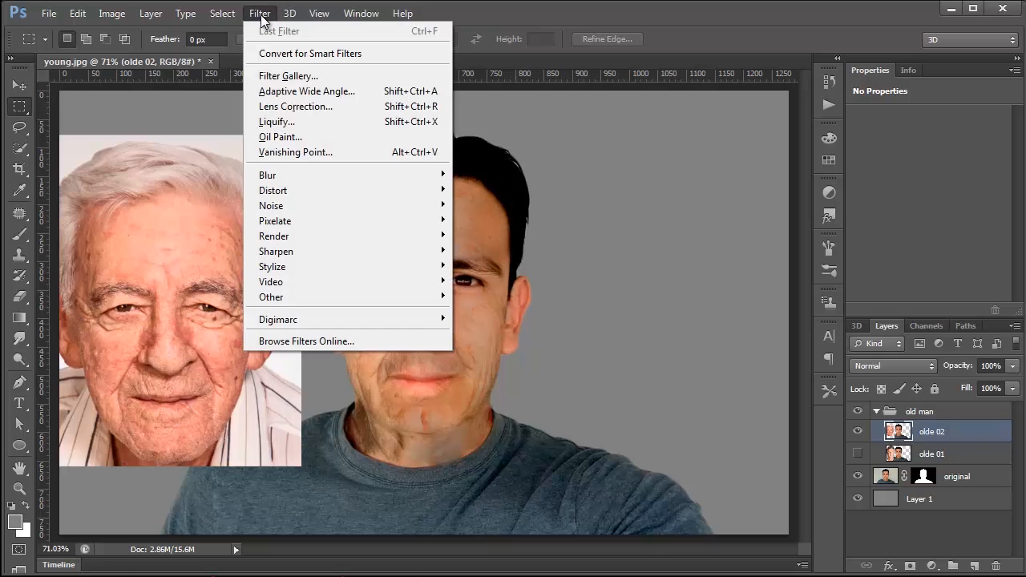
{"action": "left_click", "coordinate": [281, 122]}
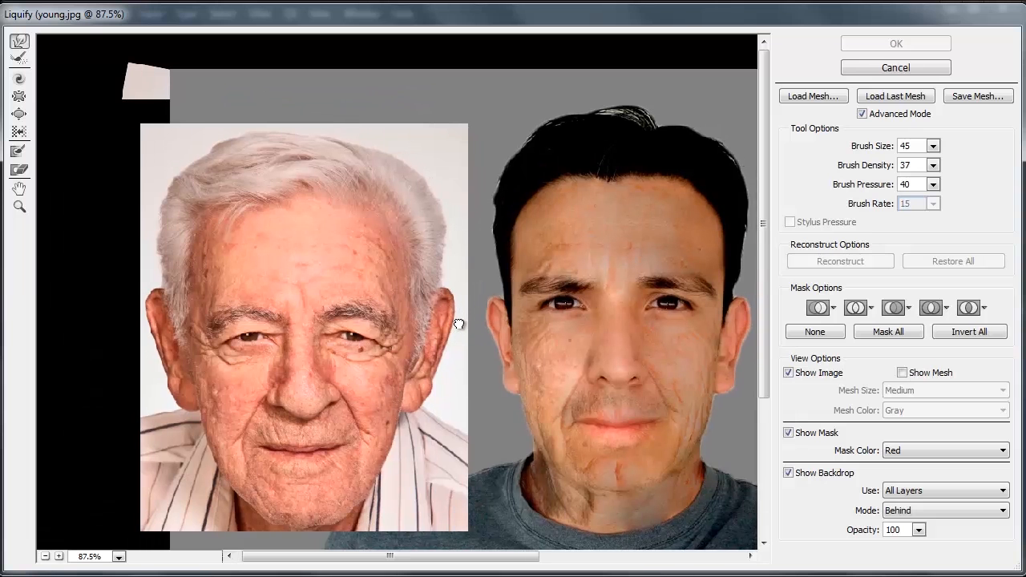
{"action": "mouse_move", "coordinate": [458, 324]}
{"action": "left_mouse_down"}
{"action": "mouse_move", "coordinate": [393, 297]}
{"action": "mouse_move", "coordinate": [235, 328]}
{"action": "mouse_move", "coordinate": [265, 329]}
{"action": "left_mouse_up"}
{"action": "left_click", "coordinate": [20, 207]}
{"action": "left_click_drag", "start_coordinate": [472, 343], "coordinate": [404, 299]}
{"action": "left_click", "coordinate": [384, 309], "text": "alt"}
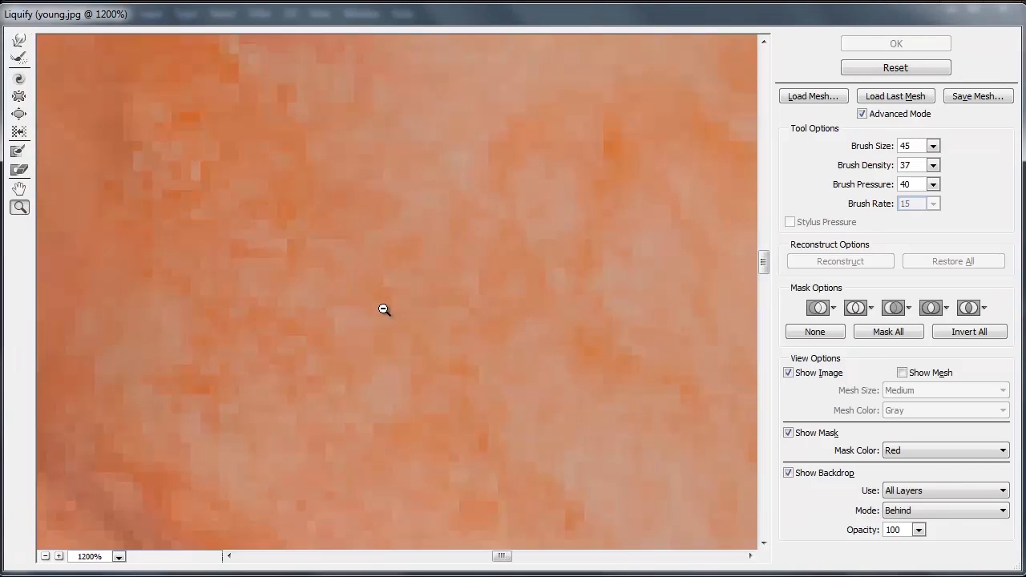
{"action": "left_click", "coordinate": [384, 310], "text": "alt"}
{"action": "left_click", "coordinate": [384, 310], "text": "alt"}
{"action": "left_click", "coordinate": [383, 309], "text": "alt"}
{"action": "left_click", "coordinate": [384, 309], "text": "alt"}
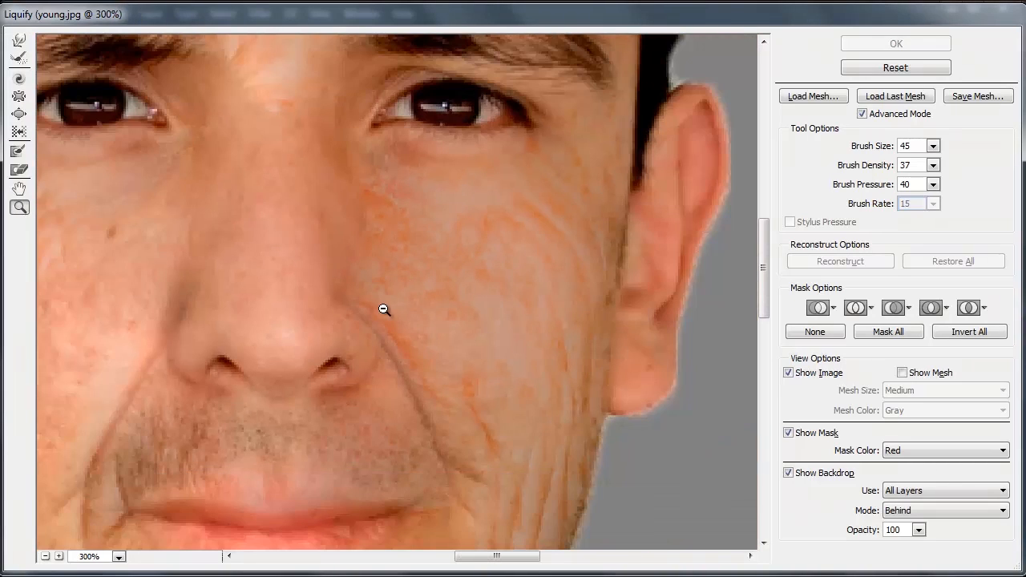
{"action": "left_click", "coordinate": [339, 197], "text": "alt"}
{"action": "scroll", "coordinate": [304, 253], "scroll_direction": "up", "scroll_amount": 1}
Step: Enlarge the Forward Warp brush and pull the skin at the outer corners of both eyes downward
{"action": "left_click", "coordinate": [19, 40]}
{"action": "key", "text": "bracketright"}
{"action": "key", "text": "bracketright"}
{"action": "key", "text": "bracketright"}
{"action": "key", "text": "bracketright"}
{"action": "key", "text": "bracketright"}
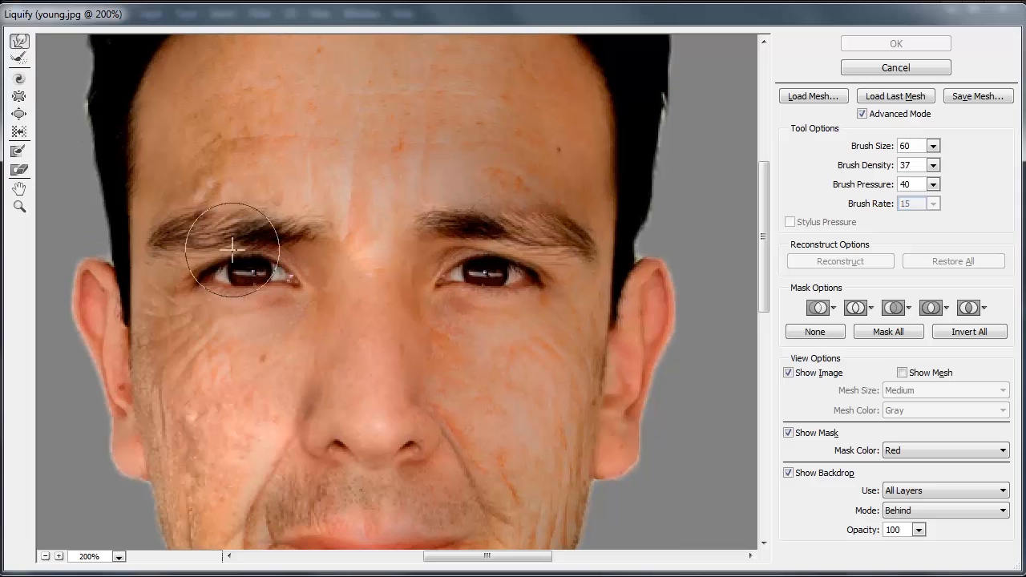
{"action": "mouse_move", "coordinate": [219, 250]}
{"action": "left_mouse_down"}
{"action": "mouse_move", "coordinate": [207, 258]}
{"action": "mouse_move", "coordinate": [225, 255]}
{"action": "mouse_move", "coordinate": [245, 308]}
{"action": "mouse_move", "coordinate": [224, 305]}
{"action": "mouse_move", "coordinate": [191, 268]}
{"action": "left_mouse_up"}
{"action": "mouse_move", "coordinate": [552, 261]}
{"action": "left_mouse_down"}
{"action": "mouse_move", "coordinate": [513, 255]}
{"action": "mouse_move", "coordinate": [517, 297]}
{"action": "mouse_move", "coordinate": [552, 273]}
{"action": "left_mouse_up"}
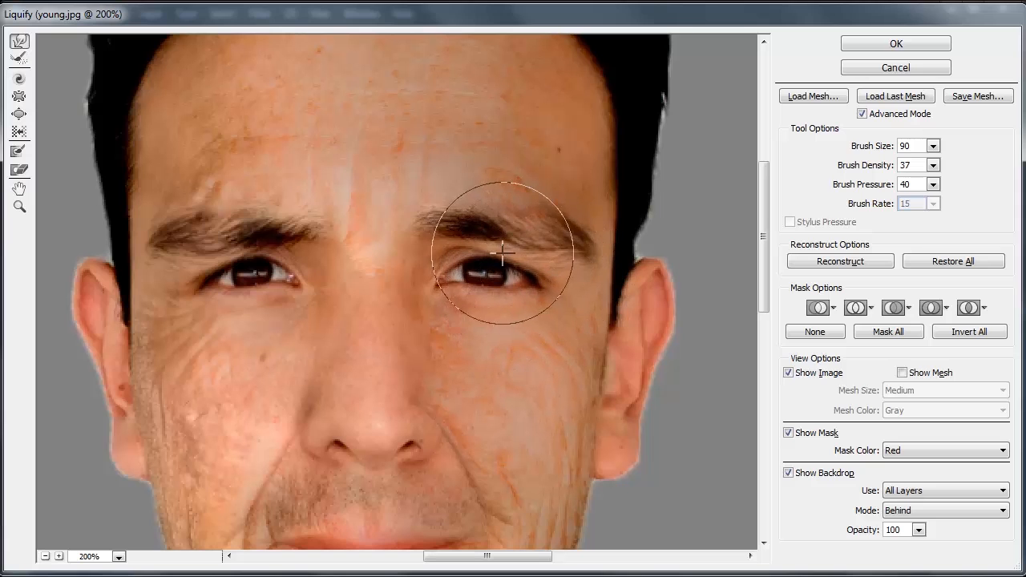
Step: Set the Liquify brush size to 150 and push the jaw and jowl edge beside the mouth outward
{"action": "scroll", "coordinate": [552, 390], "scroll_direction": "down", "scroll_amount": 3}
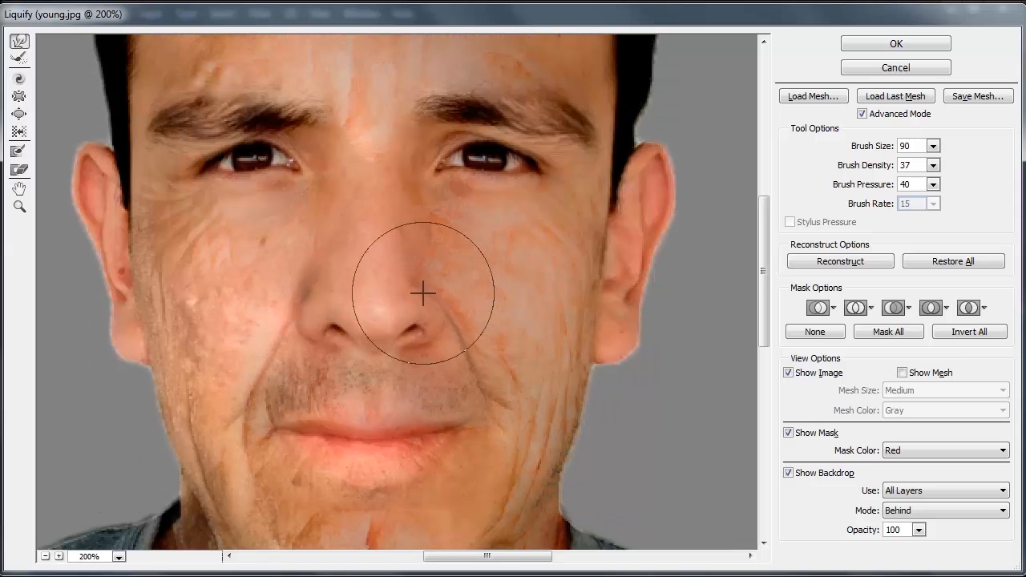
{"action": "key", "text": "bracketright"}
{"action": "key", "text": "bracketright"}
{"action": "key", "text": "bracketright"}
{"action": "key", "text": "bracketright"}
{"action": "key", "text": "bracketright"}
{"action": "key", "text": "bracketright"}
{"action": "key", "text": "bracketright"}
{"action": "key", "text": "bracketright"}
{"action": "key", "text": "bracketright"}
{"action": "key", "text": "bracketright"}
{"action": "key", "text": "bracketright"}
{"action": "key", "text": "bracketright"}
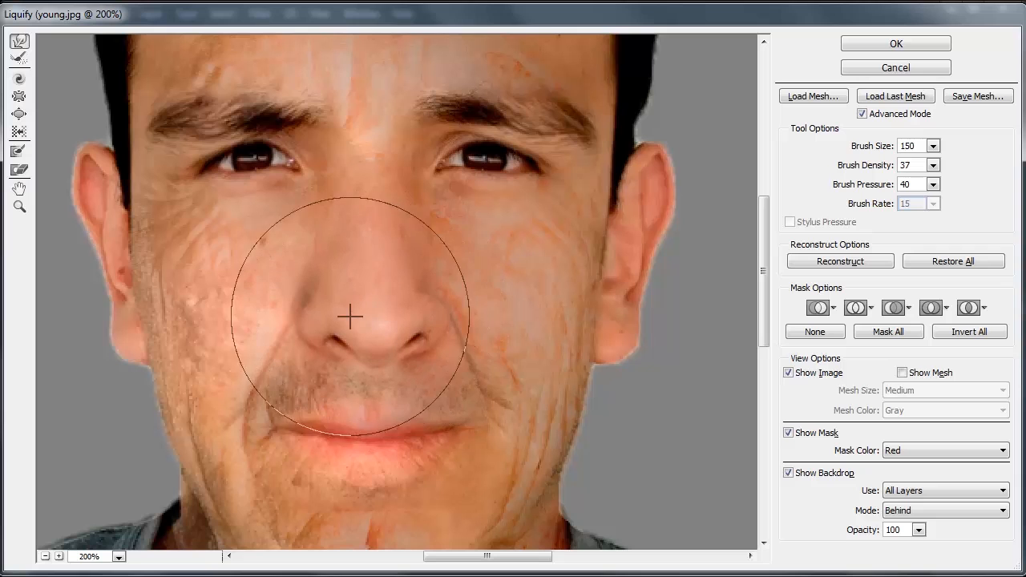
{"action": "scroll", "coordinate": [403, 366], "scroll_direction": "down", "scroll_amount": 4}
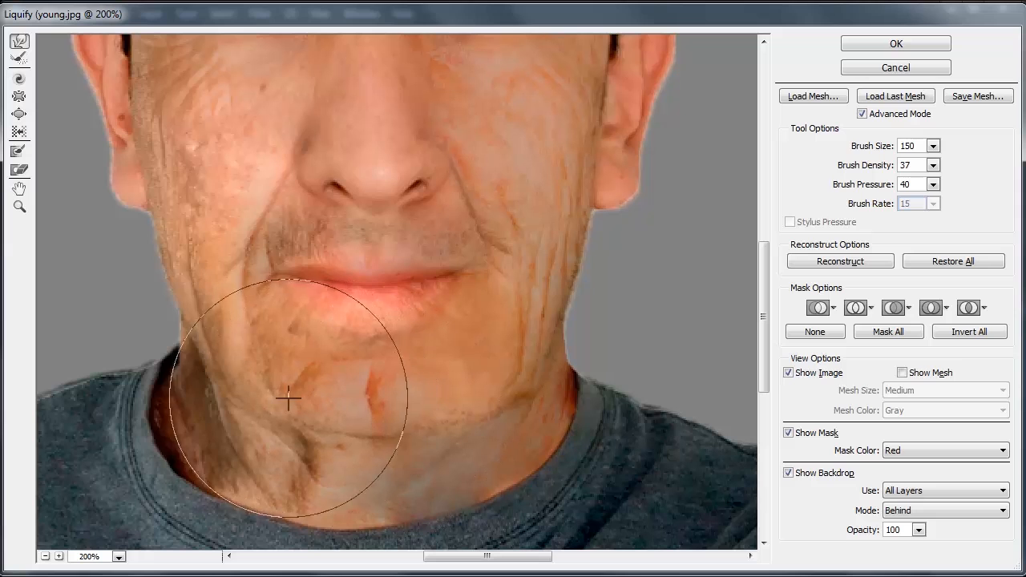
{"action": "left_click_drag", "start_coordinate": [214, 358], "coordinate": [200, 356]}
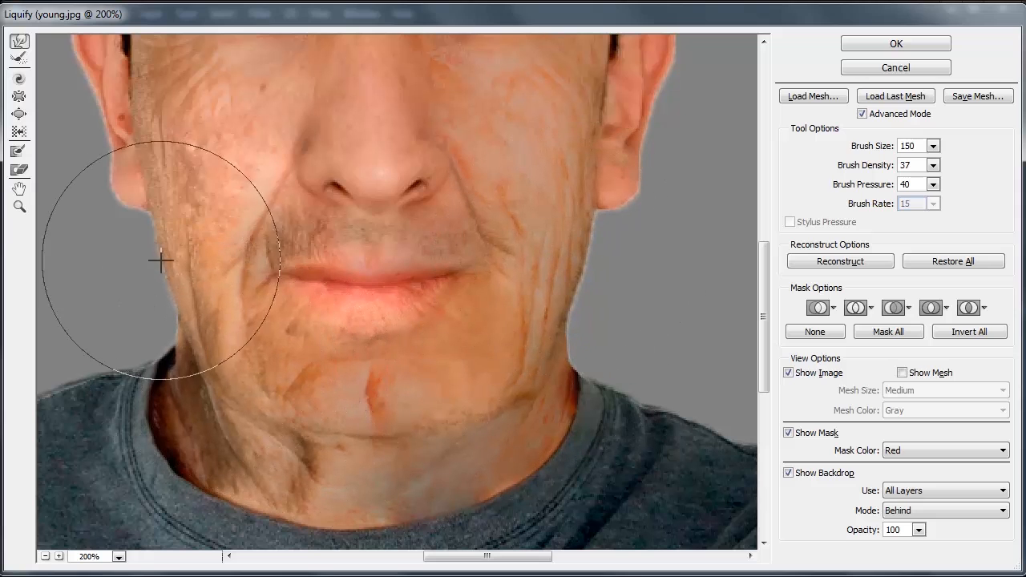
{"action": "left_click_drag", "start_coordinate": [186, 275], "coordinate": [171, 281]}
{"action": "left_click_drag", "start_coordinate": [190, 329], "coordinate": [178, 323]}
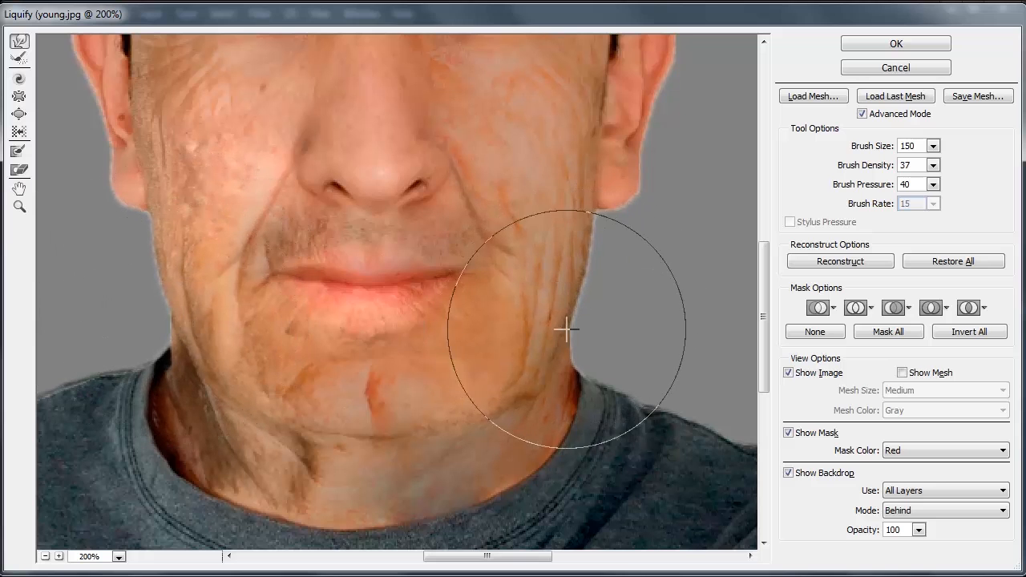
Step: Push the outer edges of both cheeks slightly outward beside the ears and apply the Liquify changes
{"action": "scroll", "coordinate": [553, 393], "scroll_direction": "up", "scroll_amount": 5}
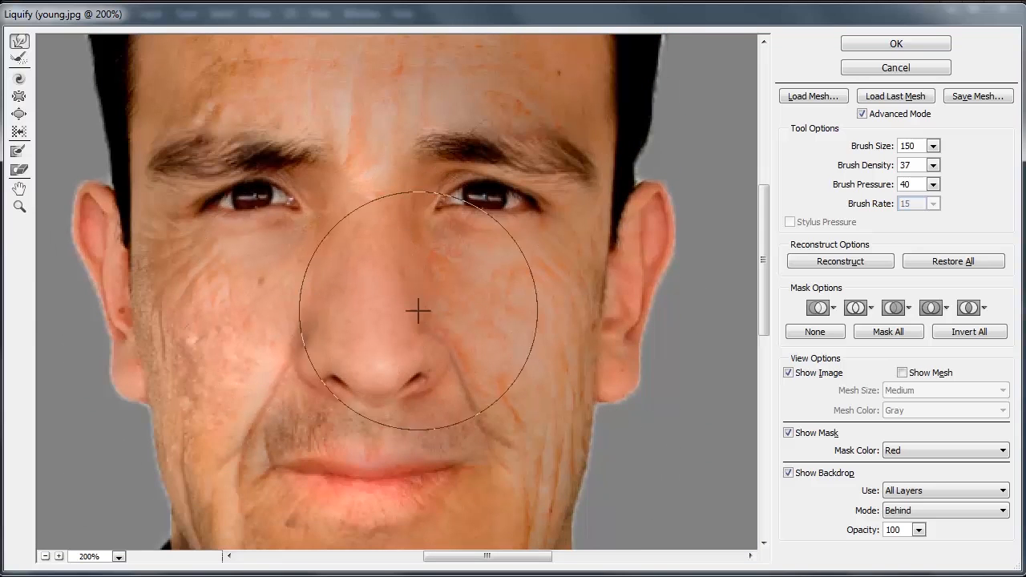
{"action": "left_click_drag", "start_coordinate": [595, 298], "coordinate": [607, 298]}
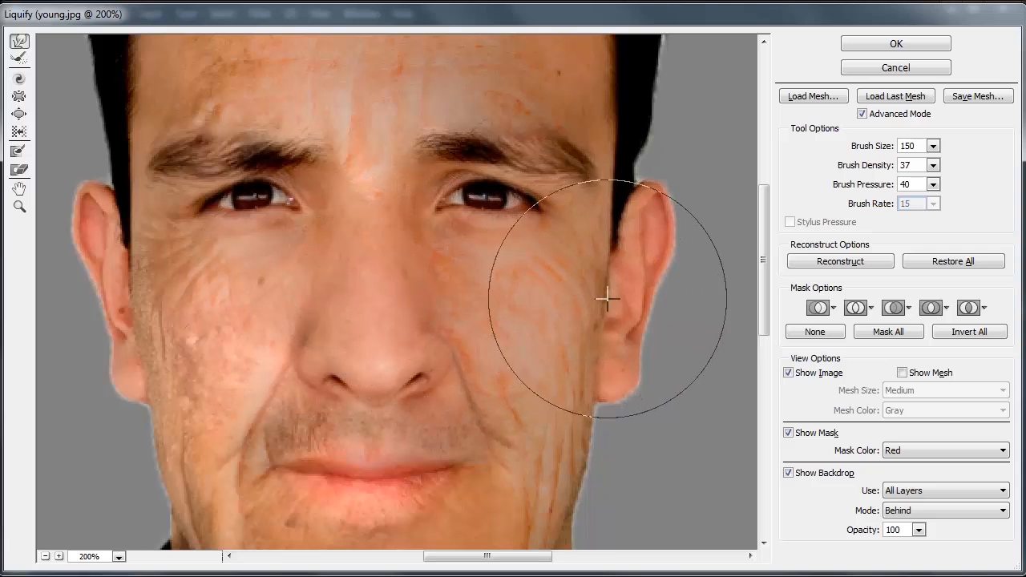
{"action": "left_click_drag", "start_coordinate": [150, 292], "coordinate": [141, 291]}
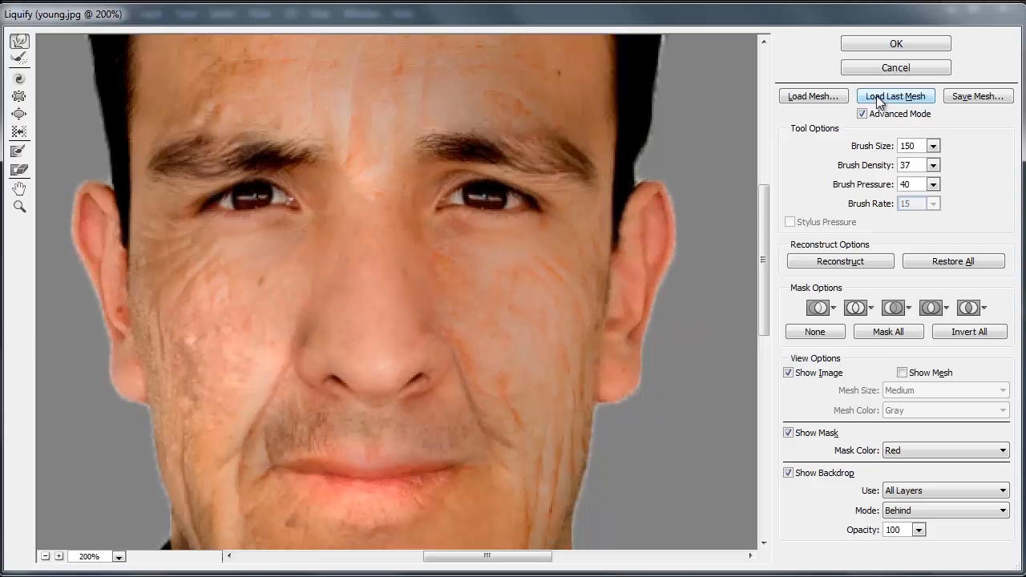
{"action": "left_click", "coordinate": [894, 48]}
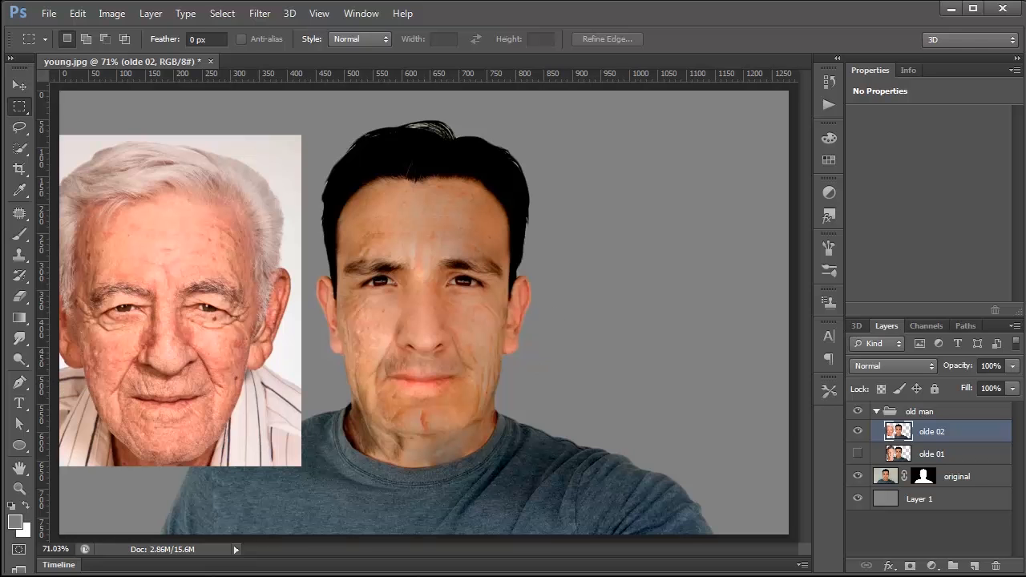
Step: Outline the older man's whole ear on the olde 02 layer with the Lasso tool
{"action": "left_click", "coordinate": [19, 487]}
{"action": "left_click_drag", "start_coordinate": [238, 337], "coordinate": [351, 339]}
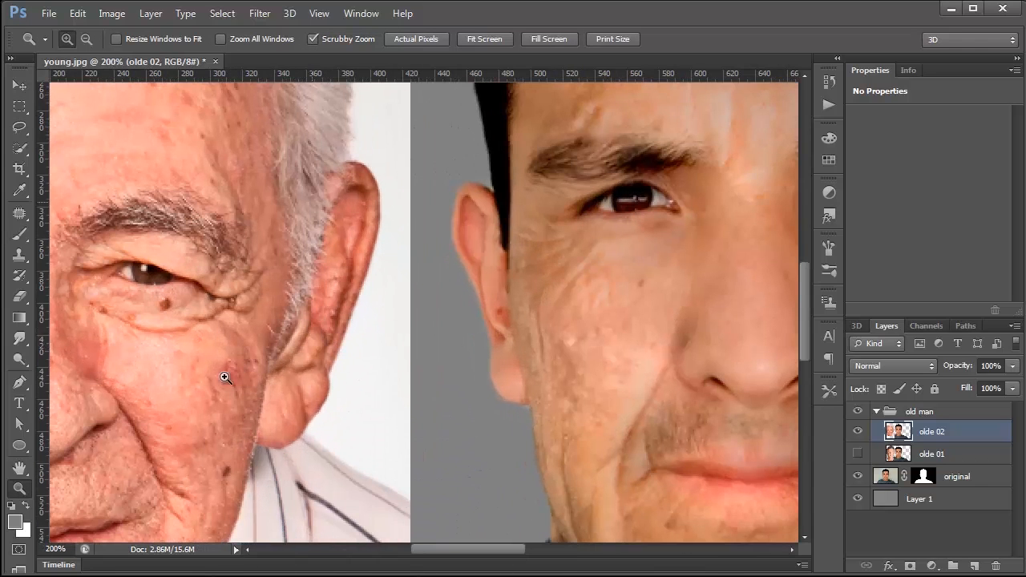
{"action": "left_click", "coordinate": [249, 250], "text": "alt"}
{"action": "left_click", "coordinate": [251, 246], "text": "alt"}
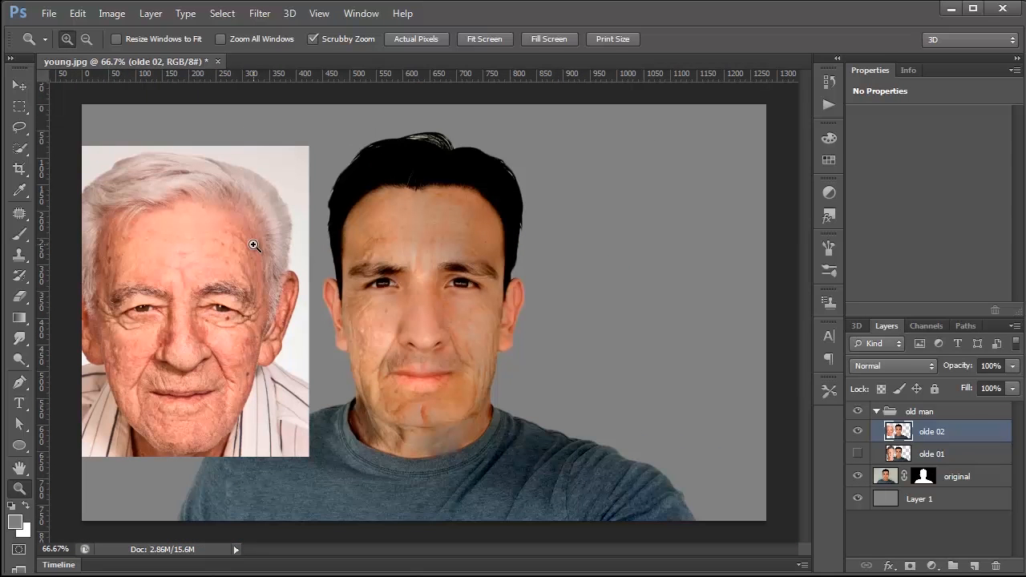
{"action": "left_click", "coordinate": [311, 297]}
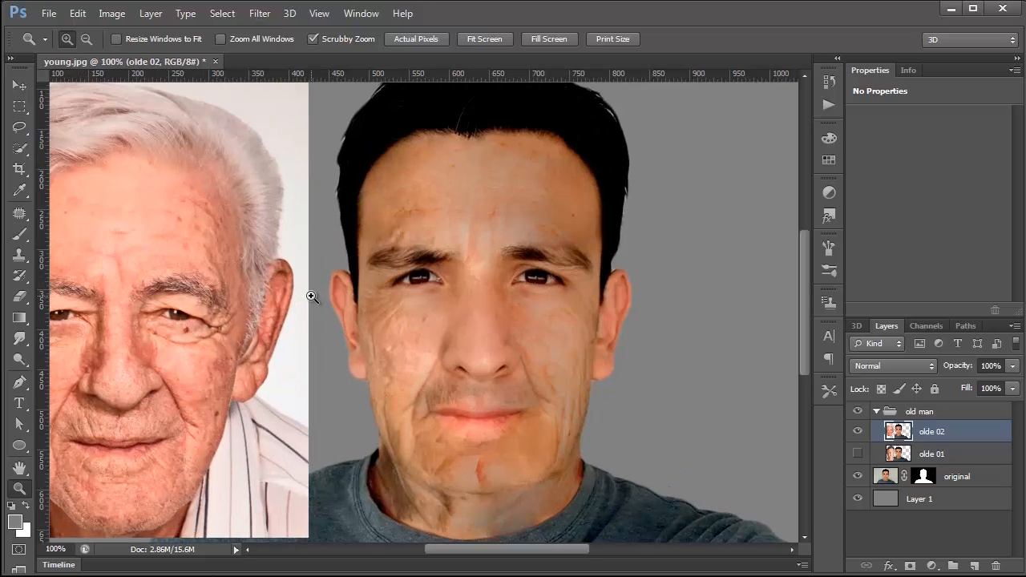
{"action": "left_click", "coordinate": [312, 295]}
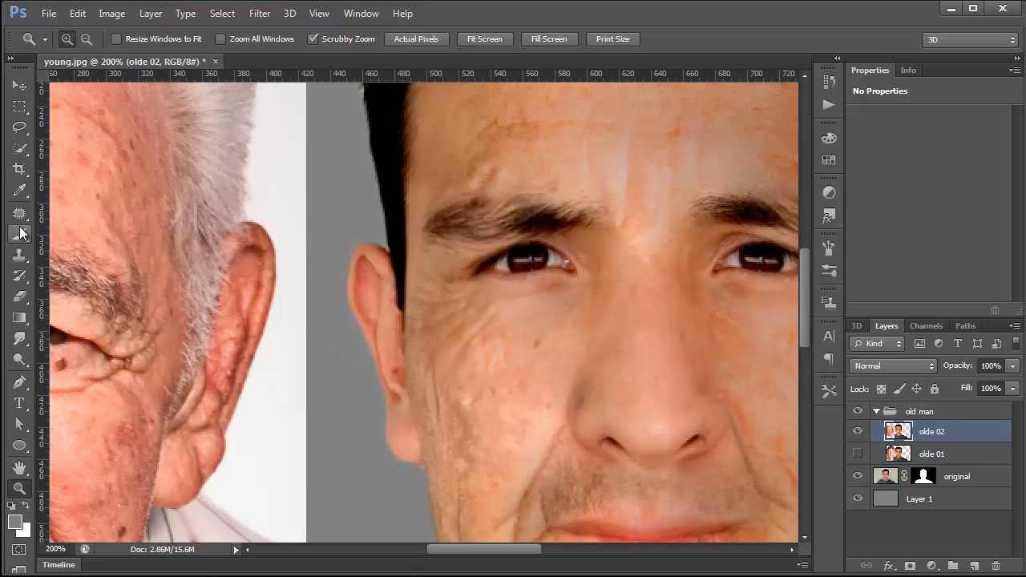
{"action": "left_click", "coordinate": [22, 129]}
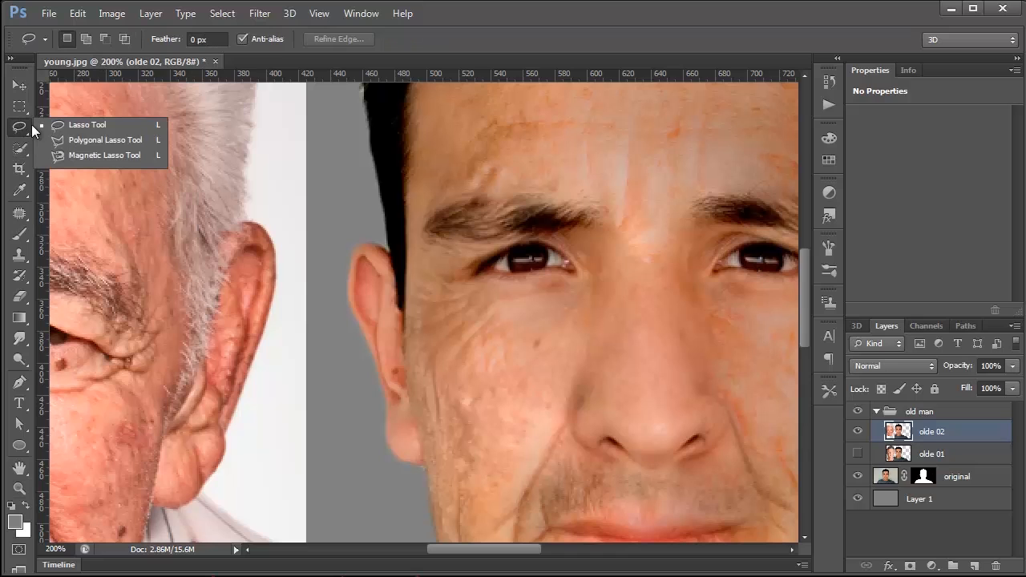
{"action": "left_click", "coordinate": [87, 128]}
{"action": "mouse_move", "coordinate": [249, 223]}
{"action": "left_mouse_down"}
{"action": "mouse_move", "coordinate": [215, 261]}
{"action": "mouse_move", "coordinate": [166, 417]}
{"action": "mouse_move", "coordinate": [154, 494]}
{"action": "mouse_move", "coordinate": [195, 512]}
{"action": "mouse_move", "coordinate": [237, 452]}
{"action": "mouse_move", "coordinate": [280, 300]}
{"action": "mouse_move", "coordinate": [265, 232]}
{"action": "mouse_move", "coordinate": [276, 231]}
{"action": "mouse_move", "coordinate": [258, 230]}
{"action": "left_mouse_up"}
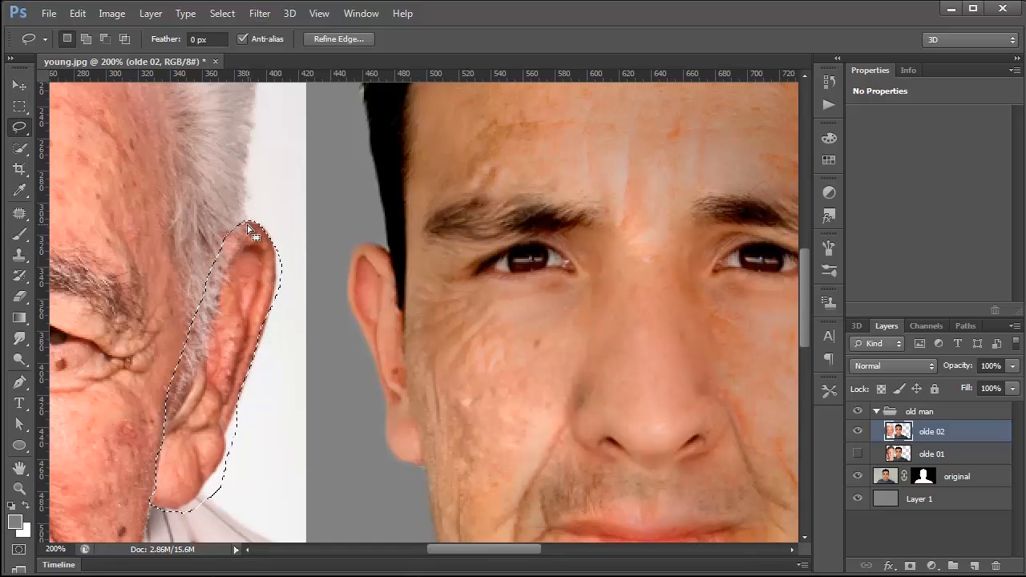
Step: Subtract the white background strip beyond the older ear's outer edge and lobe from the lasso selection
{"action": "mouse_move", "coordinate": [266, 337]}
{"action": "left_mouse_down"}
{"action": "mouse_move", "coordinate": [232, 430]}
{"action": "mouse_move", "coordinate": [278, 291]}
{"action": "mouse_move", "coordinate": [257, 390]}
{"action": "mouse_move", "coordinate": [224, 449]}
{"action": "left_mouse_up"}
{"action": "left_click_drag", "start_coordinate": [193, 521], "coordinate": [195, 509]}
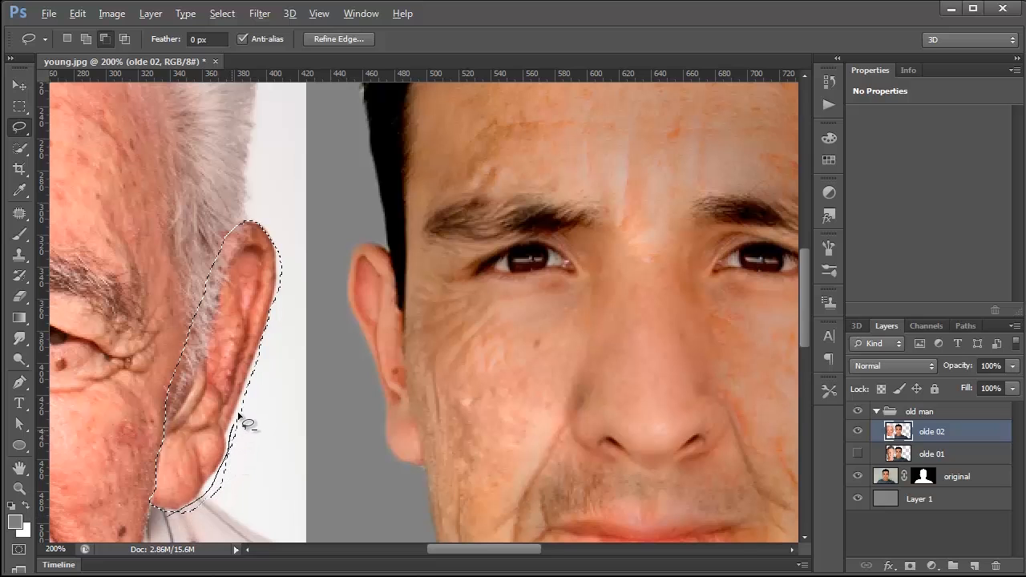
{"action": "left_click_drag", "start_coordinate": [166, 523], "coordinate": [170, 520]}
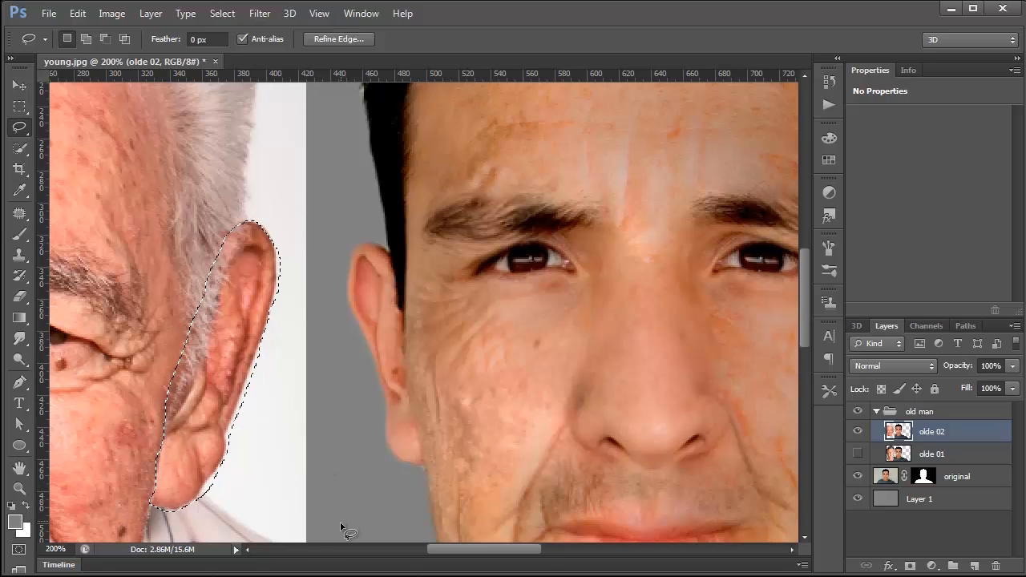
Step: Refine the ear selection in Quick Mask by painting black with a 5 px brush over the white fringe, and return to the selection
{"action": "left_click", "coordinate": [20, 549]}
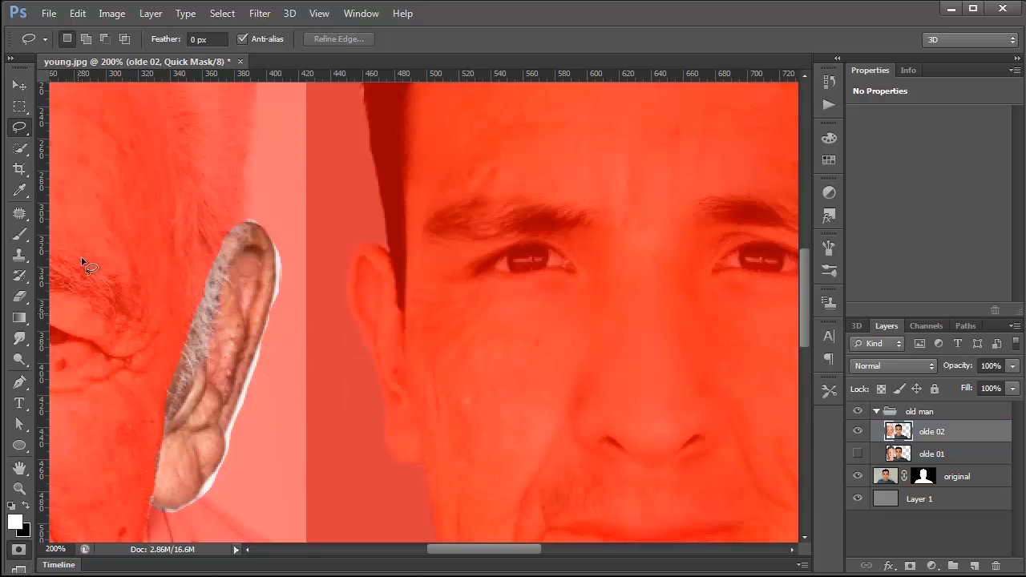
{"action": "left_click", "coordinate": [20, 233]}
{"action": "left_click", "coordinate": [26, 506]}
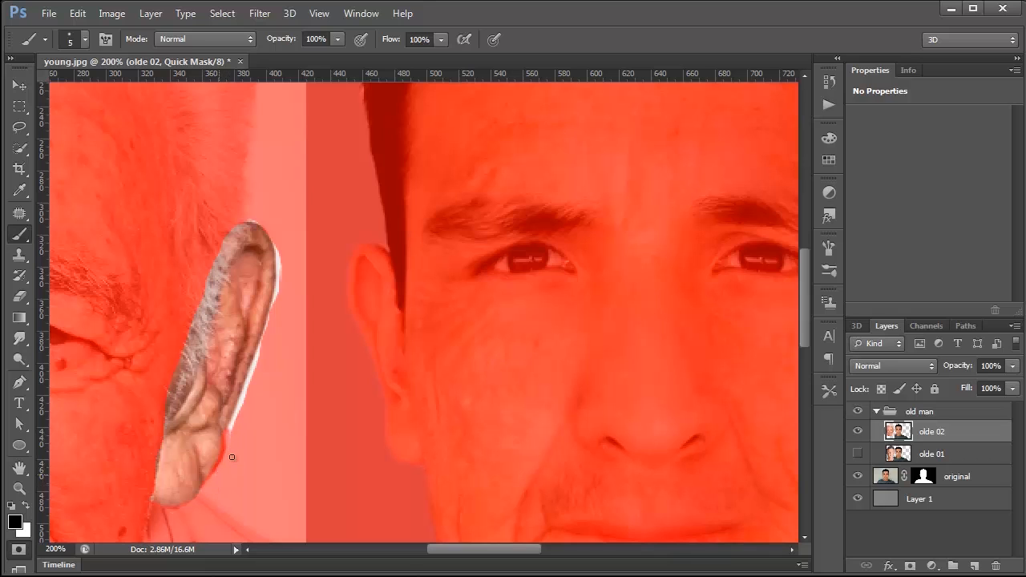
{"action": "left_click", "coordinate": [246, 387], "text": "shift"}
{"action": "left_click", "coordinate": [258, 351], "text": "shift"}
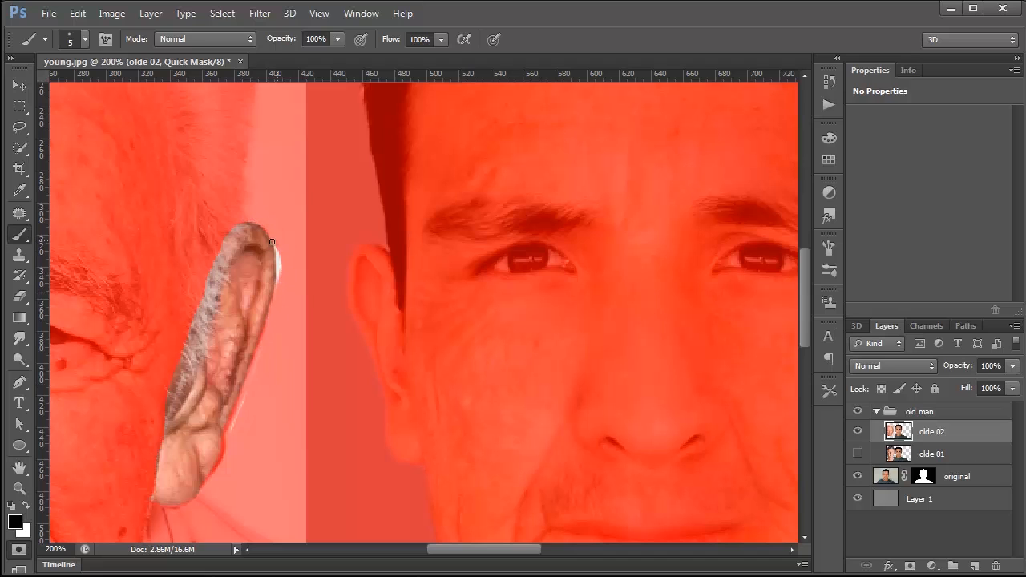
{"action": "key", "text": "ctrl+z"}
{"action": "left_click", "coordinate": [16, 551]}
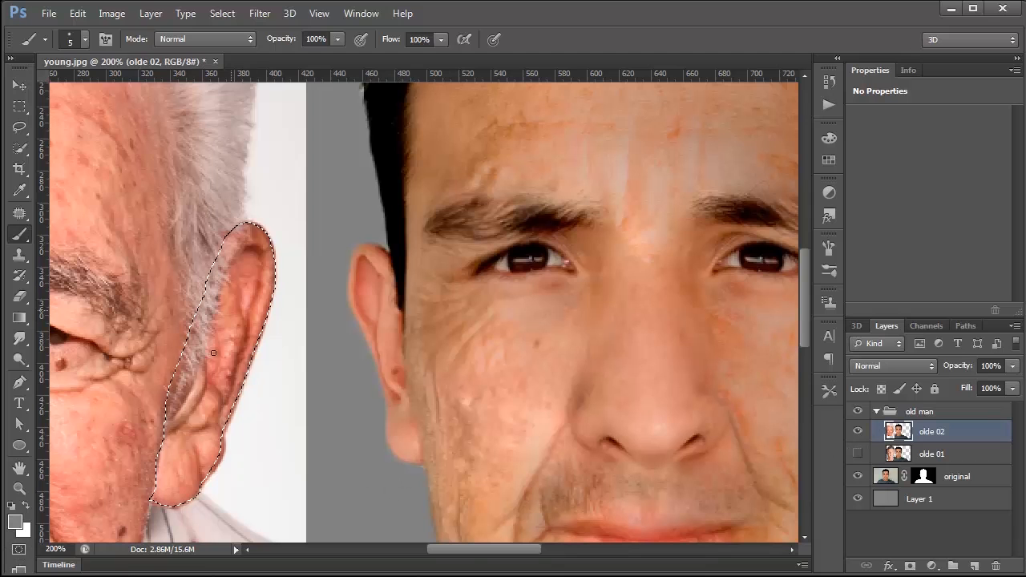
Step: Copy the selected ear from olde 02 onto its own new layer with Layer Via Copy
{"action": "left_click", "coordinate": [77, 13]}
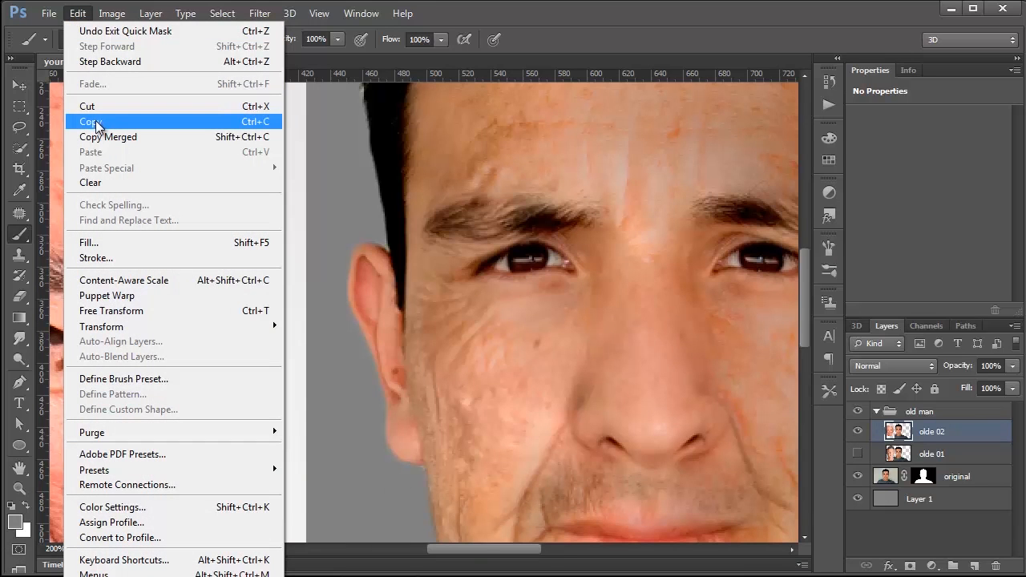
{"action": "left_click", "coordinate": [95, 124]}
{"action": "left_click", "coordinate": [77, 14]}
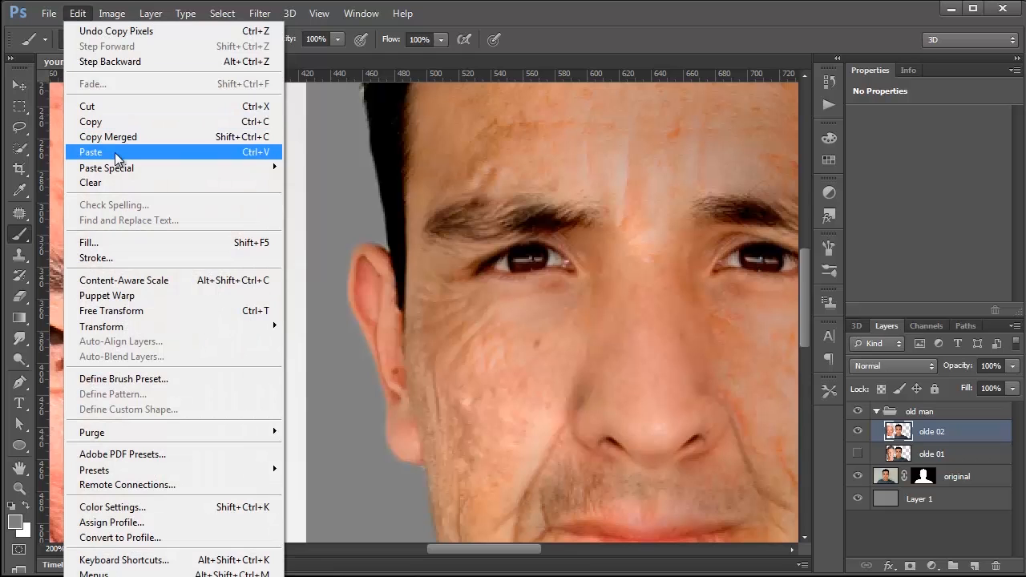
{"action": "mouse_move", "coordinate": [147, 13]}
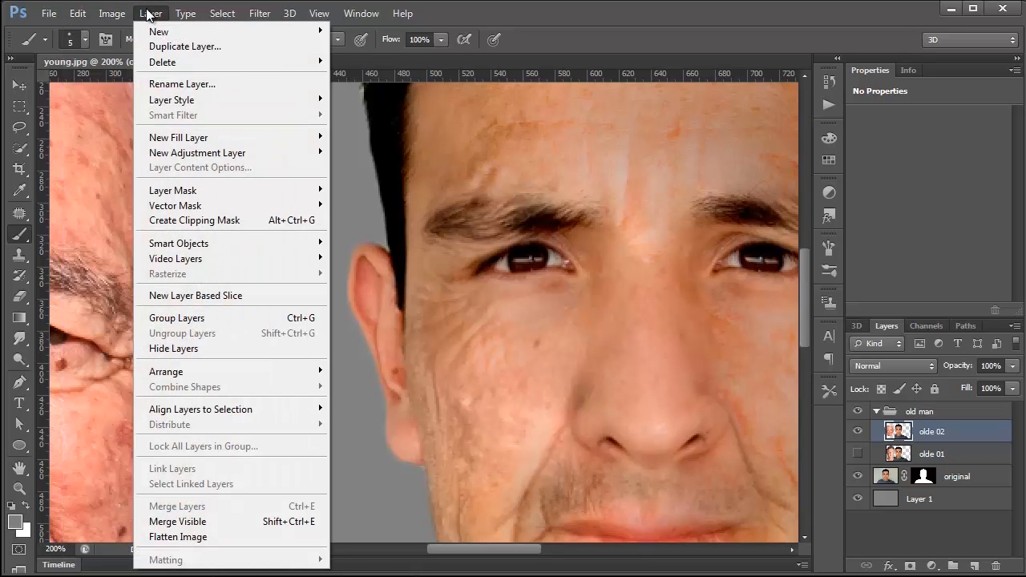
{"action": "mouse_move", "coordinate": [161, 31]}
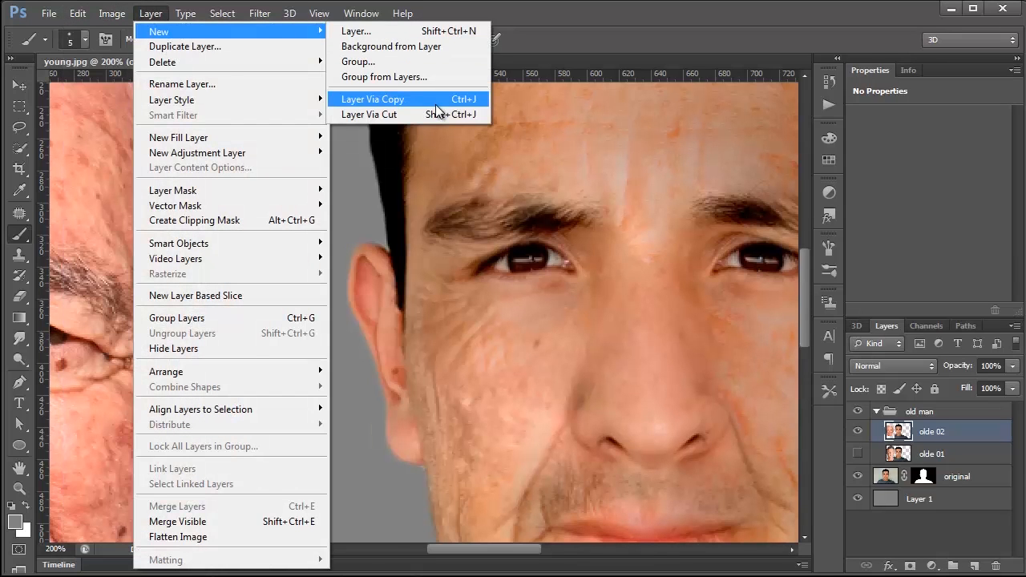
{"action": "left_click", "coordinate": [435, 102]}
Step: Move the copied ear across the face and over the young man's ear on the far side from the older portrait
{"action": "left_click", "coordinate": [20, 85]}
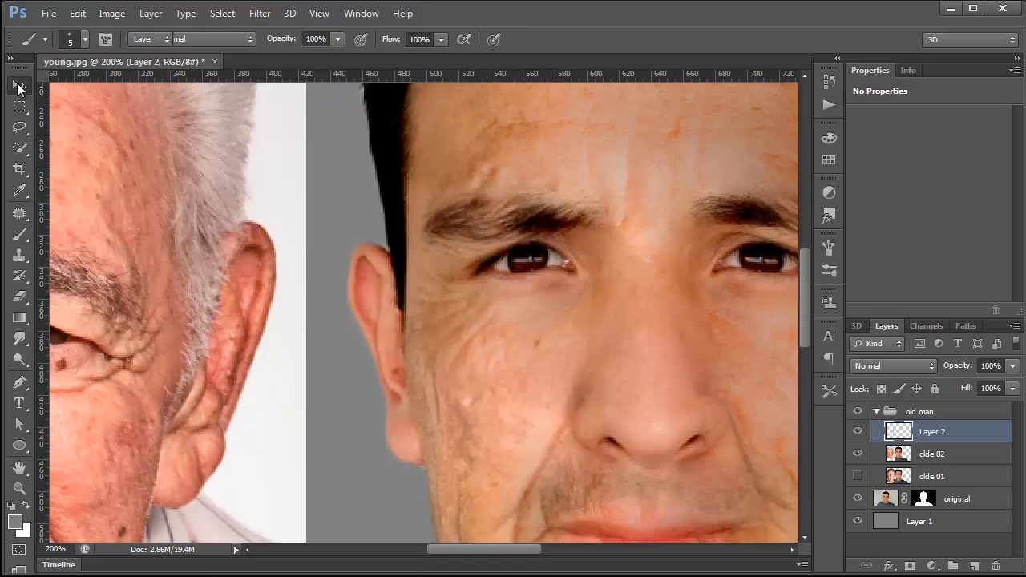
{"action": "left_click_drag", "start_coordinate": [244, 351], "coordinate": [509, 342]}
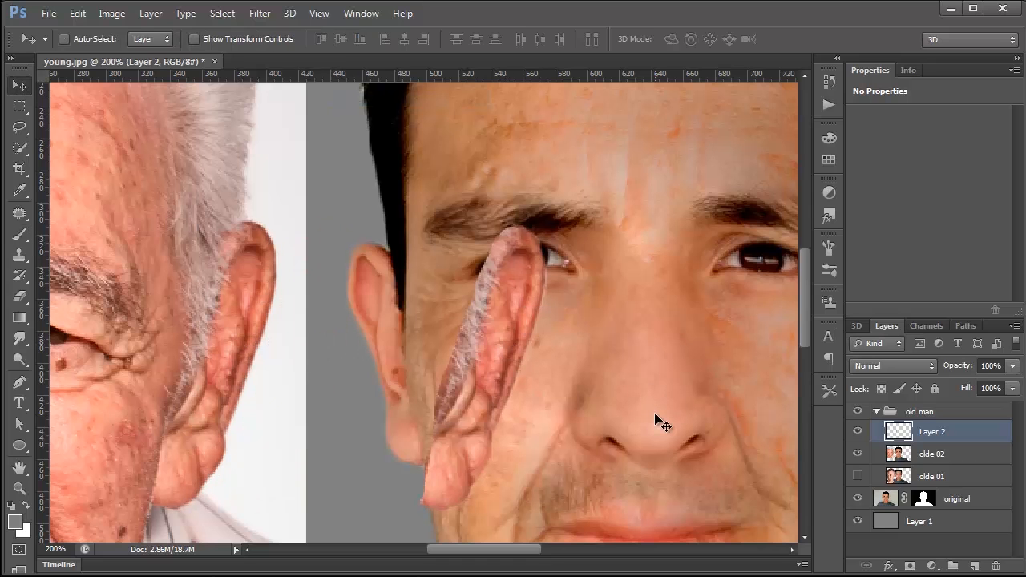
{"action": "left_click_drag", "start_coordinate": [518, 366], "coordinate": [313, 350]}
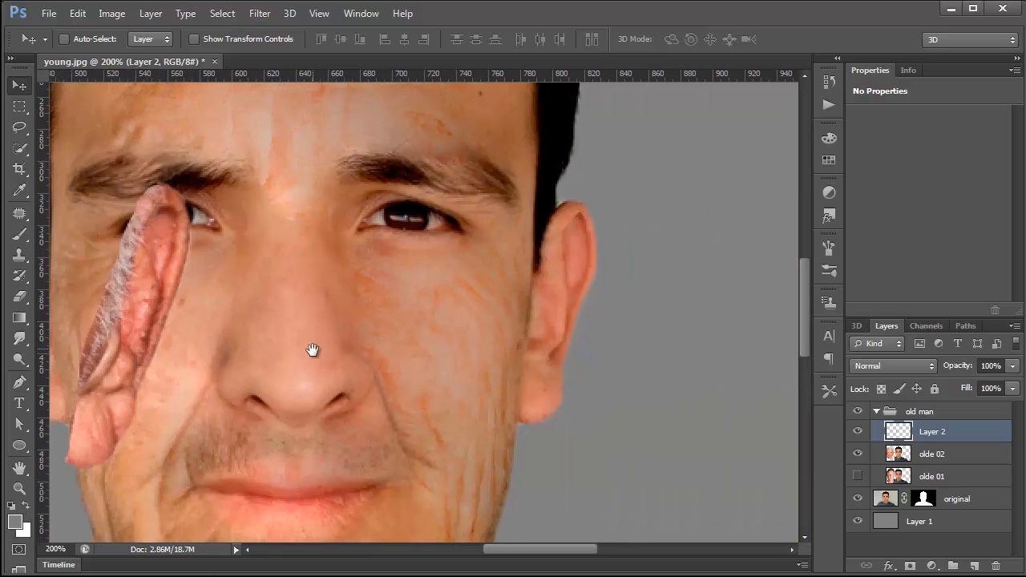
{"action": "left_click_drag", "start_coordinate": [146, 321], "coordinate": [591, 277]}
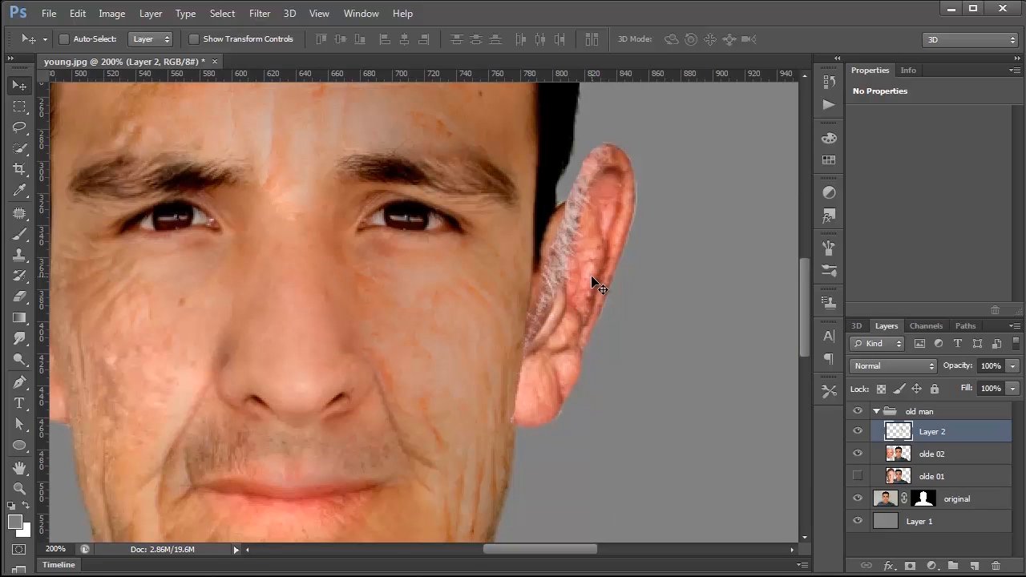
Step: Scale down and rotate the copied ear with Free Transform to fit over the young man's ear, and apply it
{"action": "key", "text": "ctrl+t"}
{"action": "left_click_drag", "start_coordinate": [575, 287], "coordinate": [516, 418]}
{"action": "left_click_drag", "start_coordinate": [647, 147], "coordinate": [610, 197]}
{"action": "left_click_drag", "start_coordinate": [505, 207], "coordinate": [497, 200]}
{"action": "left_click_drag", "start_coordinate": [617, 433], "coordinate": [640, 438]}
{"action": "key", "text": "Return"}
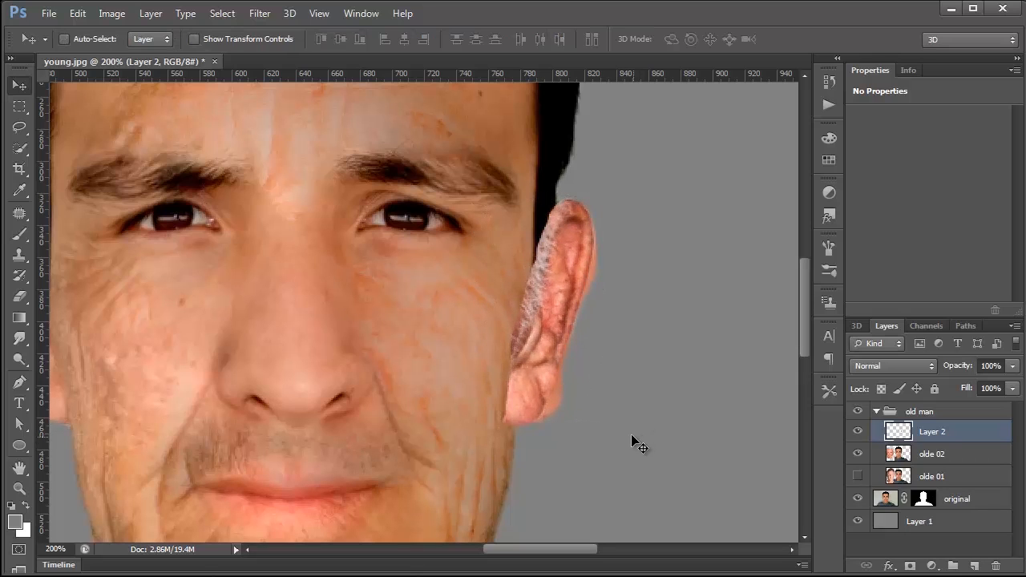
Step: Open the ear layer in Liquify, set the Forward Warp brush size to 60, and push the ear's upper outer edge outward
{"action": "left_click", "coordinate": [256, 17]}
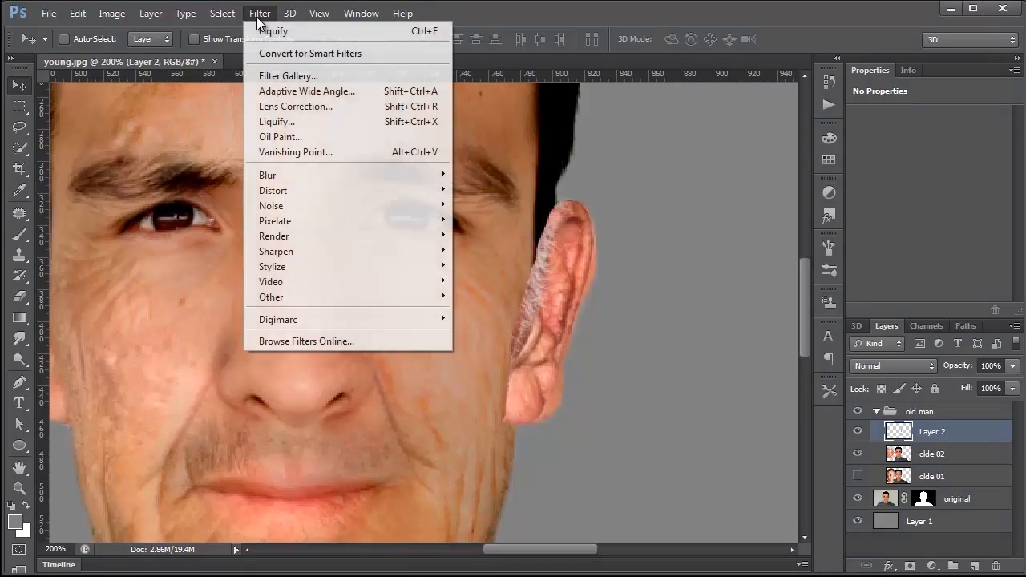
{"action": "left_click", "coordinate": [294, 121]}
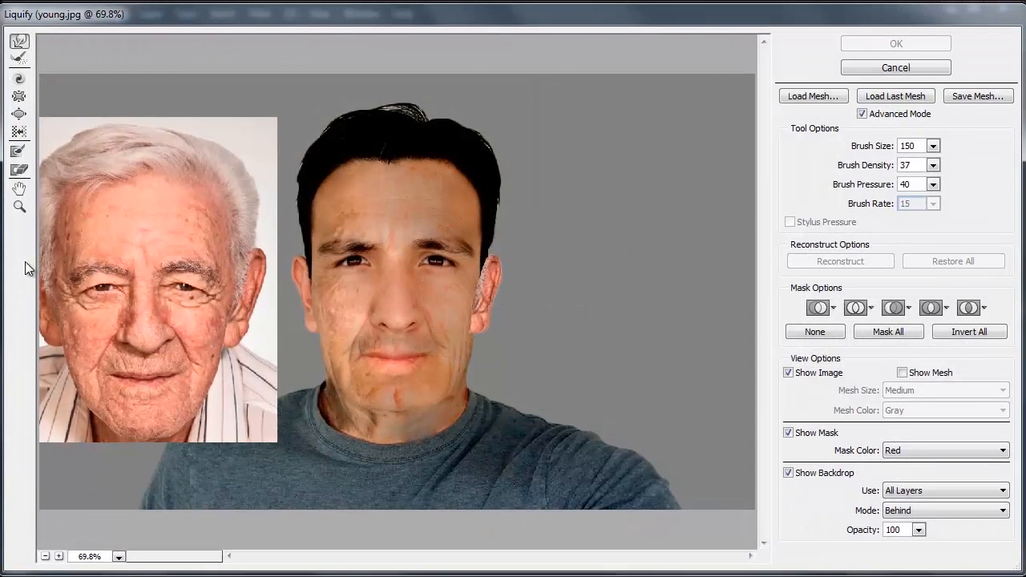
{"action": "left_click", "coordinate": [19, 207]}
{"action": "left_click", "coordinate": [577, 334]}
{"action": "left_click", "coordinate": [365, 222]}
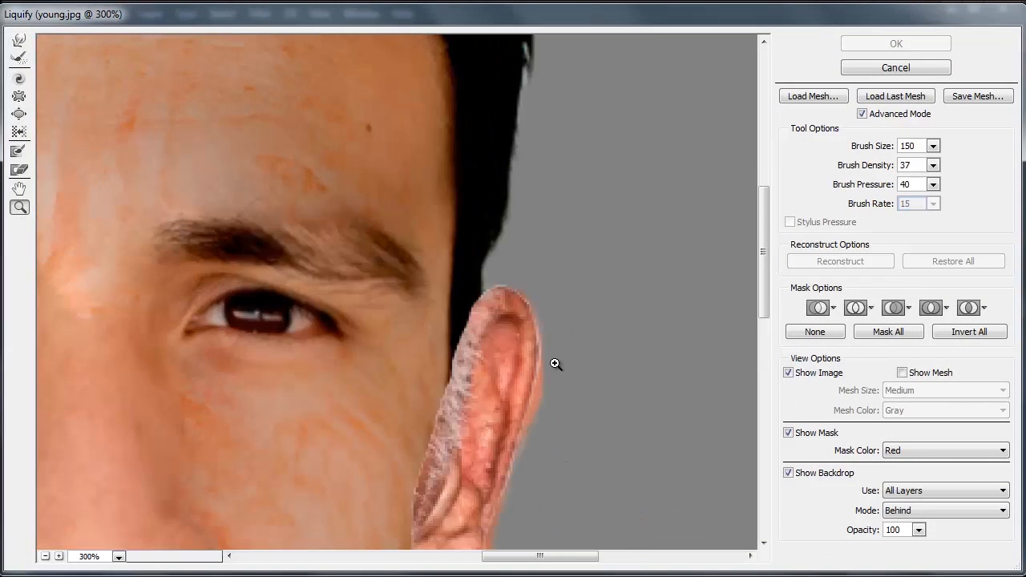
{"action": "left_click", "coordinate": [543, 369]}
{"action": "scroll", "coordinate": [496, 352], "scroll_direction": "up", "scroll_amount": 1}
{"action": "key", "text": "w"}
{"action": "key", "text": "bracketleft"}
{"action": "key", "text": "bracketleft"}
{"action": "key", "text": "bracketleft"}
{"action": "key", "text": "bracketleft"}
{"action": "key", "text": "bracketleft"}
{"action": "key", "text": "bracketleft"}
{"action": "left_click_drag", "start_coordinate": [515, 198], "coordinate": [525, 200]}
{"action": "left_click_drag", "start_coordinate": [509, 158], "coordinate": [516, 166]}
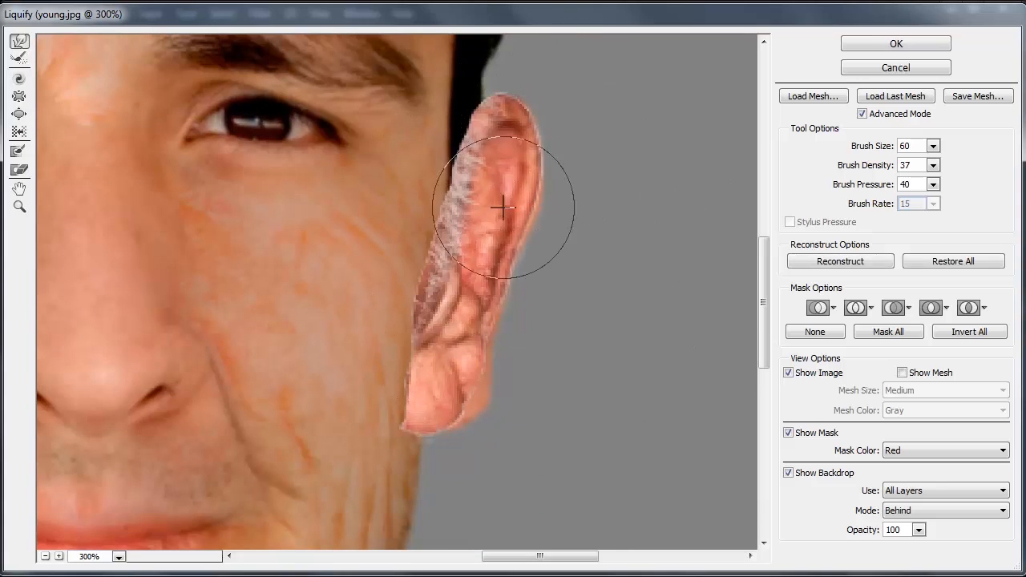
Step: Push the pasted earlobe outward until it covers the original lobe, tidy the edge above it, and apply the Liquify changes
{"action": "mouse_move", "coordinate": [464, 392]}
{"action": "left_mouse_down"}
{"action": "mouse_move", "coordinate": [487, 407]}
{"action": "mouse_move", "coordinate": [471, 413]}
{"action": "left_mouse_up"}
{"action": "left_click_drag", "start_coordinate": [517, 363], "coordinate": [510, 351]}
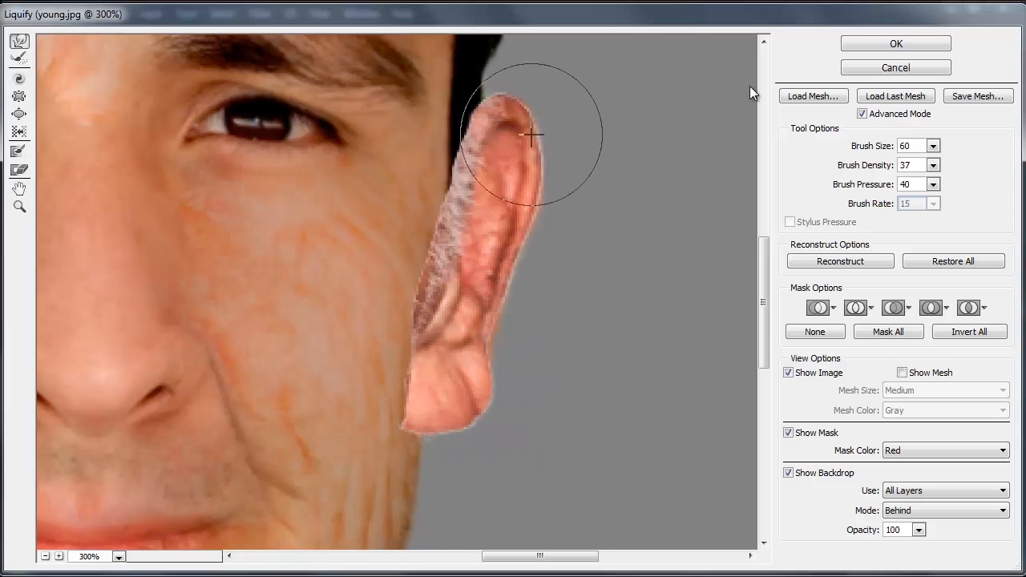
{"action": "left_click", "coordinate": [905, 43]}
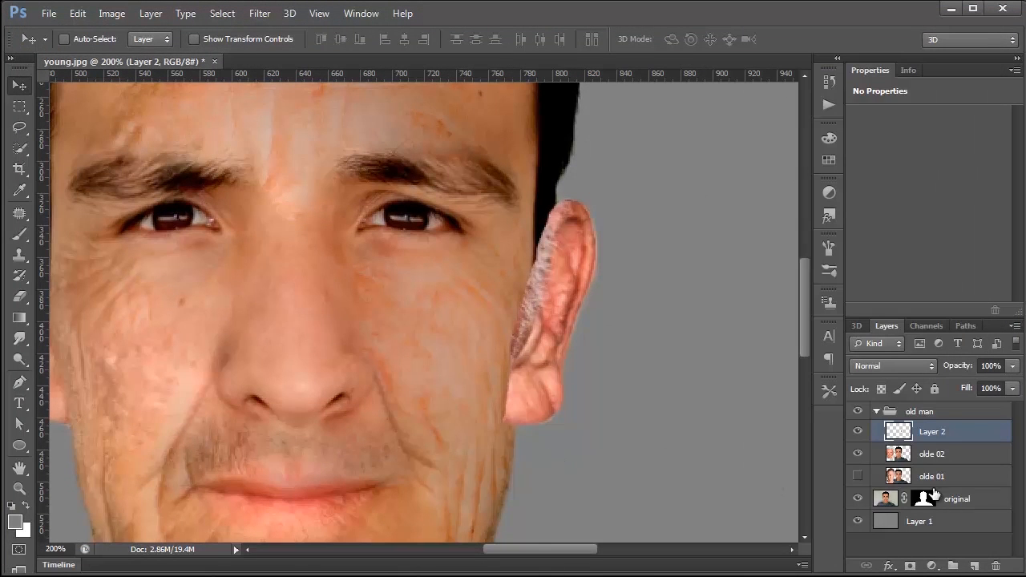
Step: Add a layer mask to the ear layer and hide the hair along its inner edge with a soft 40 px black brush
{"action": "left_click", "coordinate": [909, 566]}
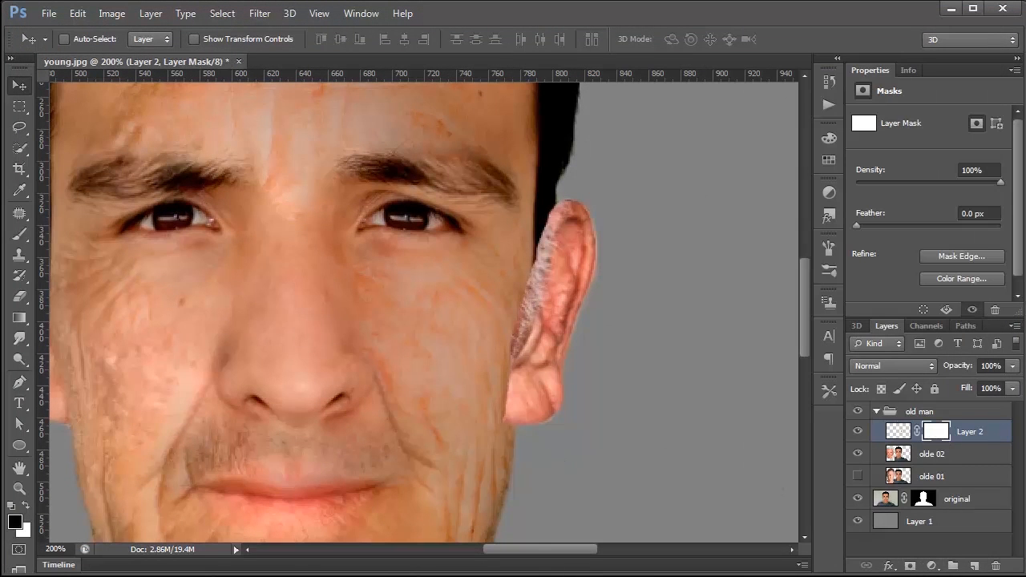
{"action": "left_click", "coordinate": [20, 233]}
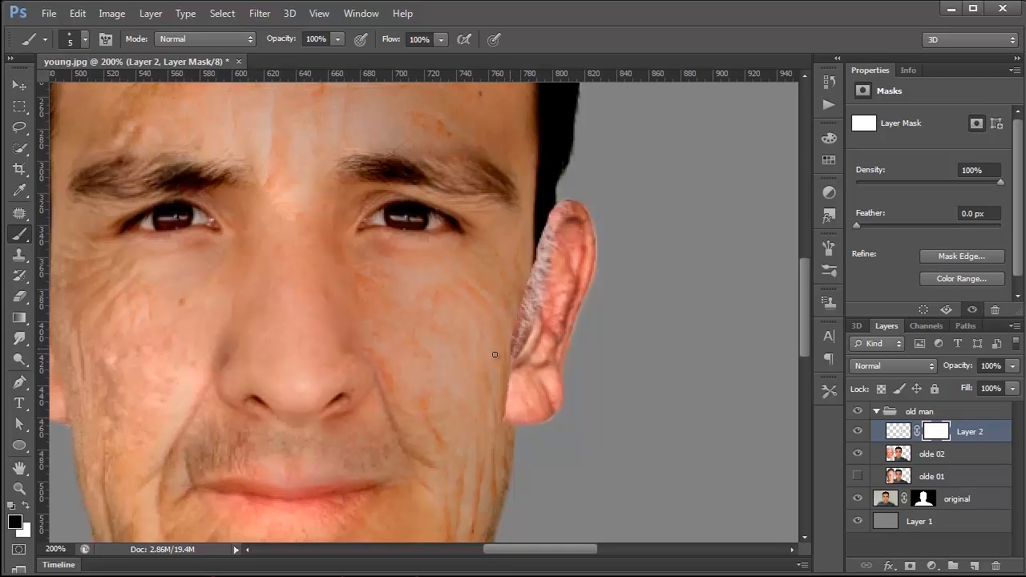
{"action": "key", "text": "bracketright"}
{"action": "key", "text": "bracketright"}
{"action": "key", "text": "bracketright"}
{"action": "key", "text": "bracketright"}
{"action": "key", "text": "bracketright"}
{"action": "key", "text": "bracketright"}
{"action": "key", "text": "bracketright"}
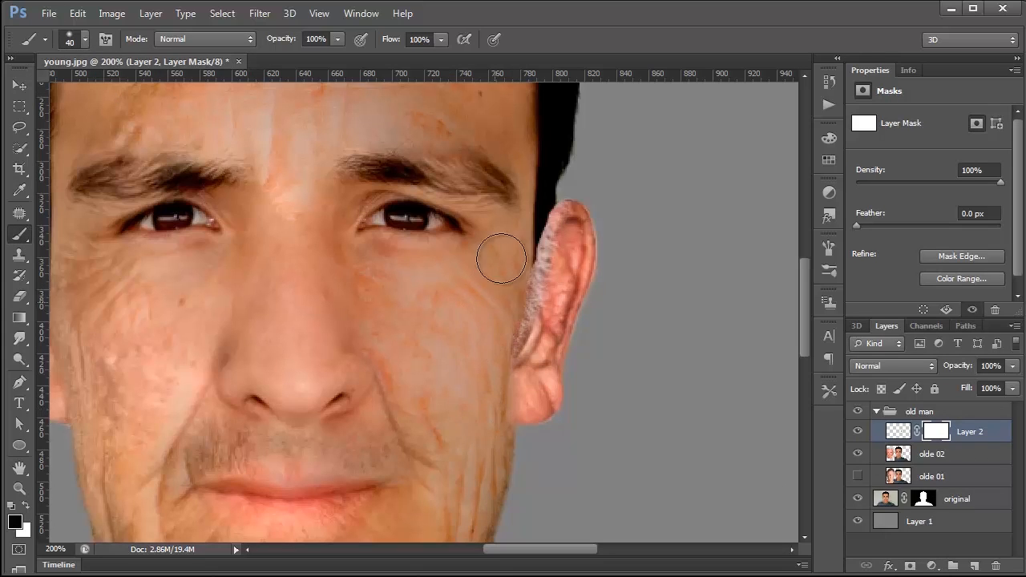
{"action": "left_click_drag", "start_coordinate": [531, 237], "coordinate": [508, 291]}
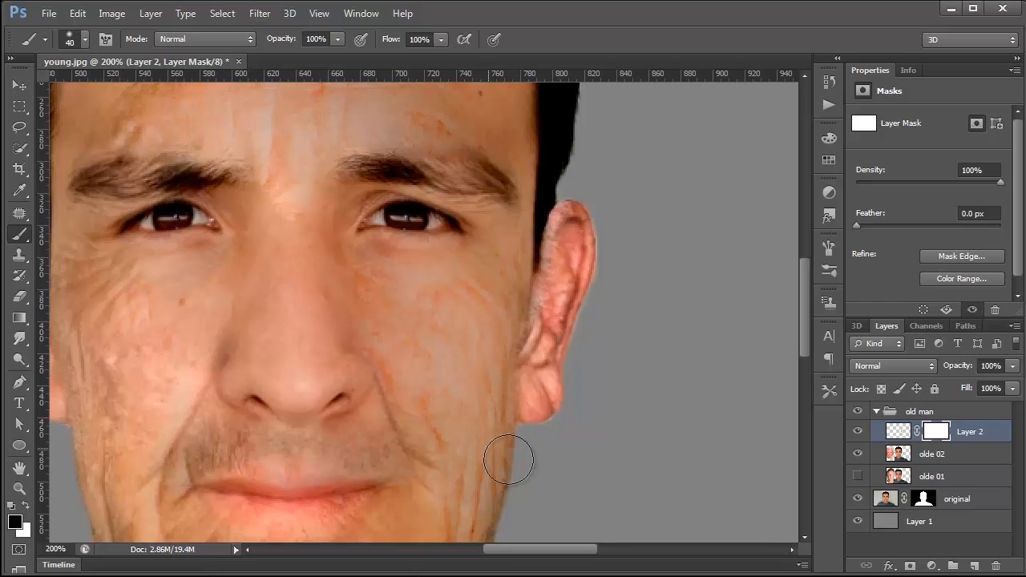
{"action": "double_click", "coordinate": [20, 487]}
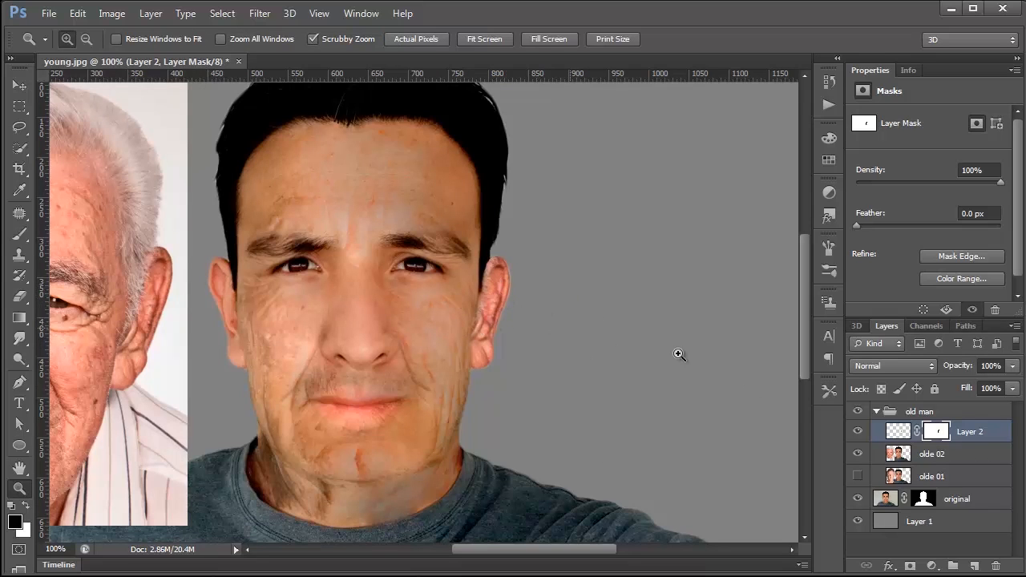
Step: Adjust the pasted ear's colour in Hue/Saturation with hue +9, saturation -7 and lightness +2
{"action": "left_click", "coordinate": [901, 433]}
{"action": "left_click", "coordinate": [112, 15]}
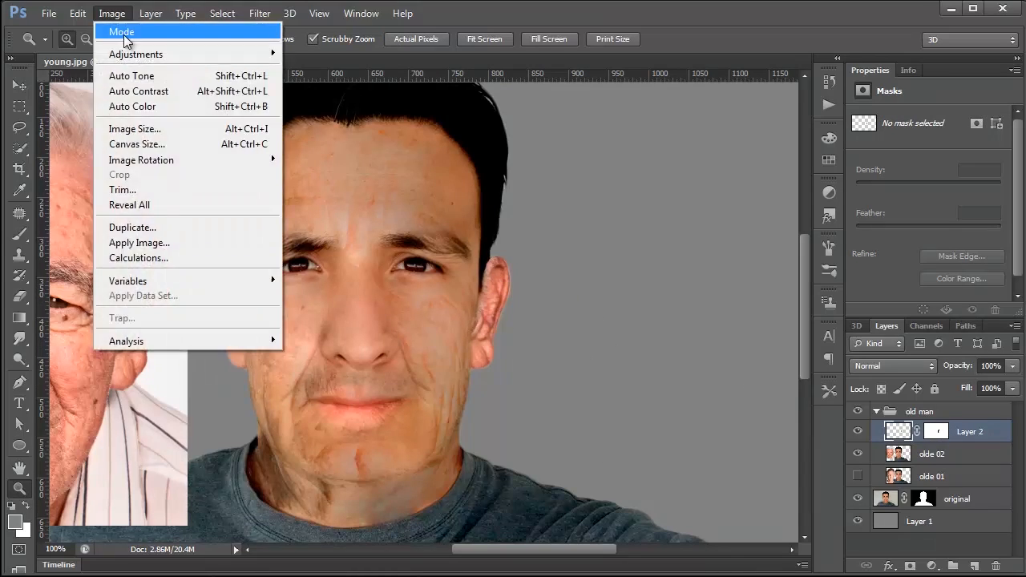
{"action": "mouse_move", "coordinate": [135, 56]}
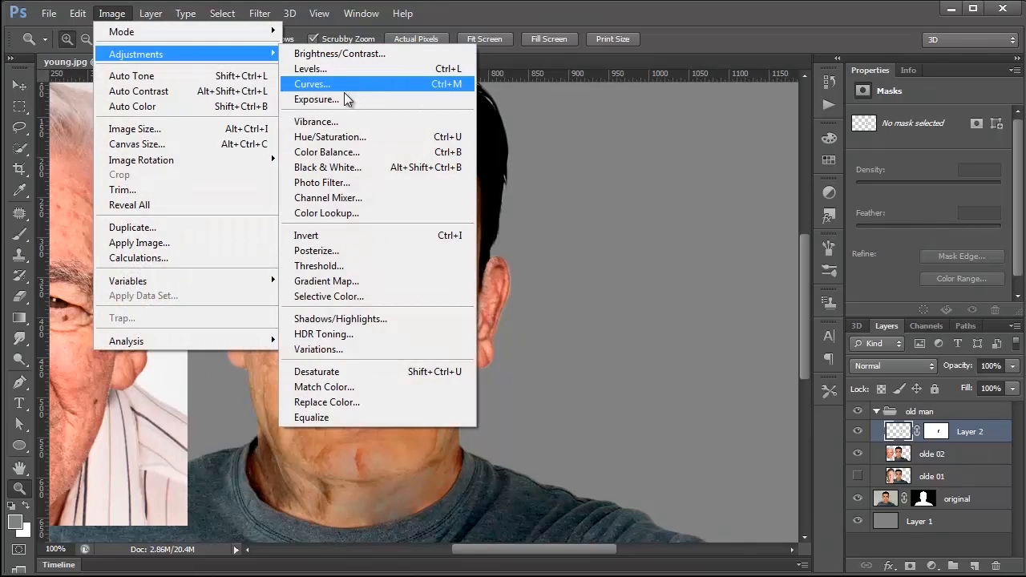
{"action": "left_click", "coordinate": [350, 137]}
{"action": "left_click_drag", "start_coordinate": [212, 499], "coordinate": [860, 196]}
{"action": "left_click_drag", "start_coordinate": [774, 303], "coordinate": [780, 301]}
{"action": "left_click_drag", "start_coordinate": [774, 375], "coordinate": [778, 377]}
{"action": "left_click_drag", "start_coordinate": [774, 377], "coordinate": [772, 377]}
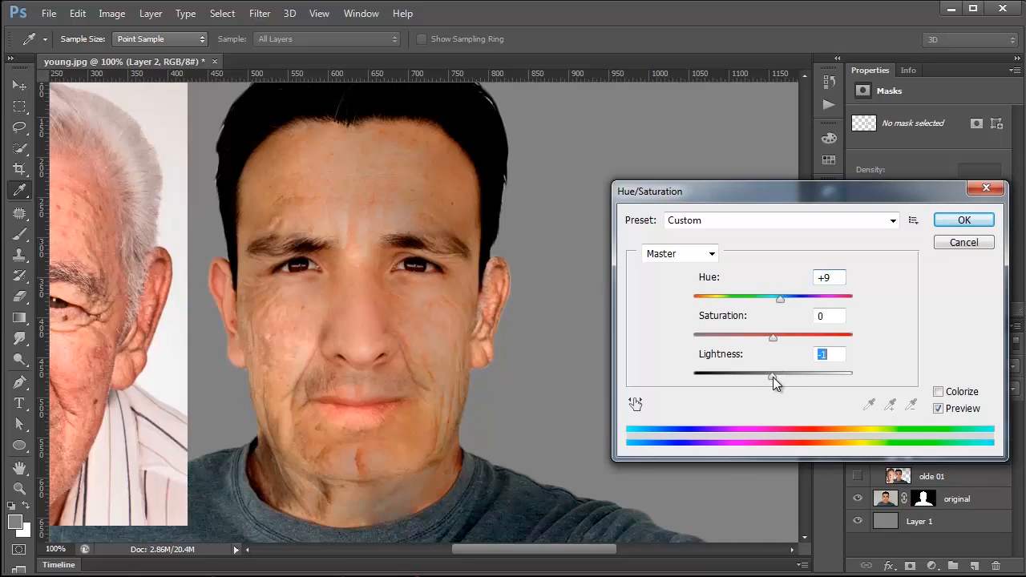
{"action": "left_click_drag", "start_coordinate": [773, 336], "coordinate": [770, 344]}
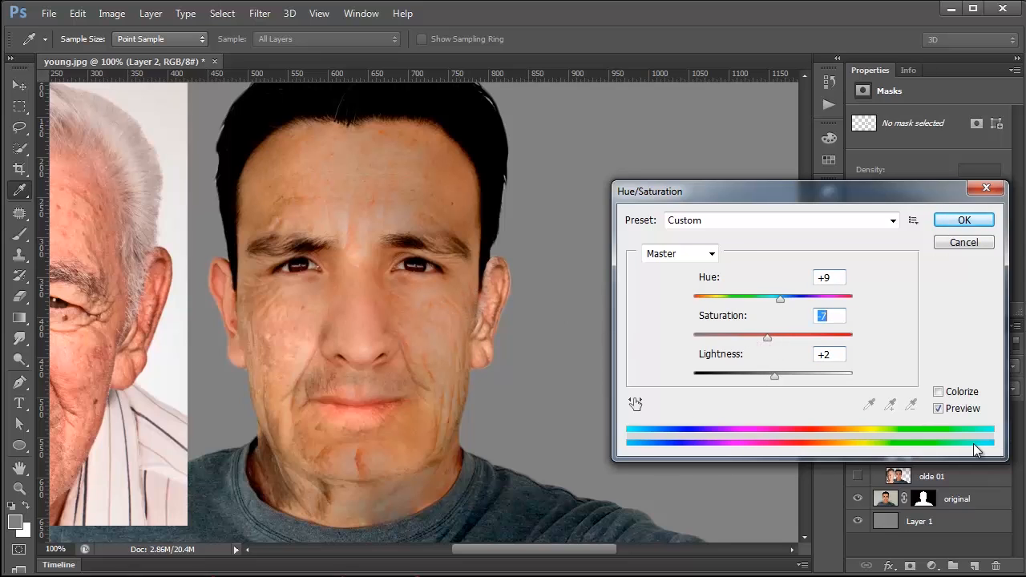
Step: Compare the ear with and without the Hue/Saturation preview and apply the adjustment
{"action": "left_click", "coordinate": [938, 409]}
{"action": "left_click", "coordinate": [938, 409]}
{"action": "left_click", "coordinate": [938, 409]}
{"action": "left_click", "coordinate": [938, 408]}
{"action": "left_click", "coordinate": [965, 221]}
{"action": "key", "text": "z"}
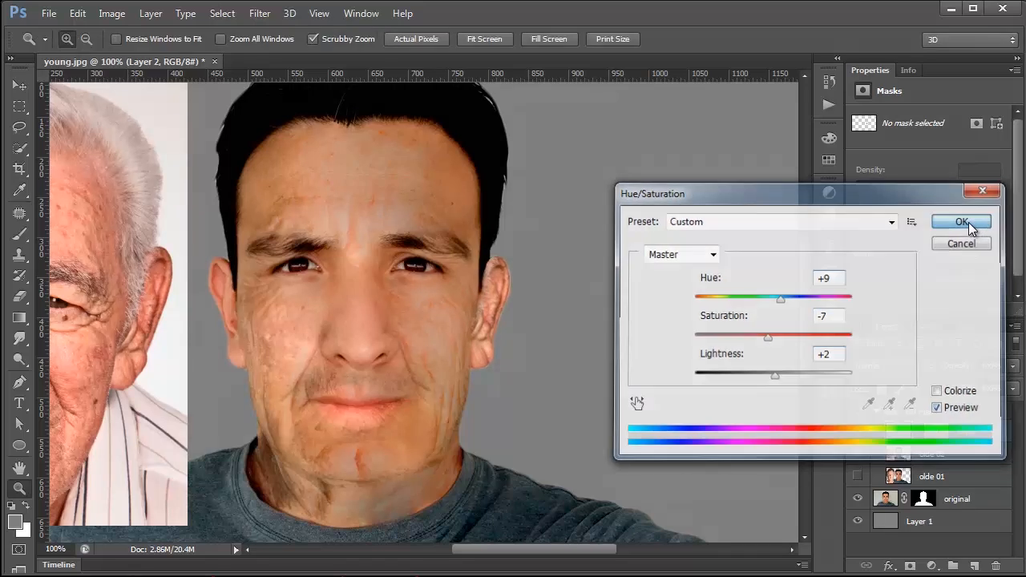
{"action": "left_click", "coordinate": [111, 14]}
{"action": "mouse_move", "coordinate": [126, 54]}
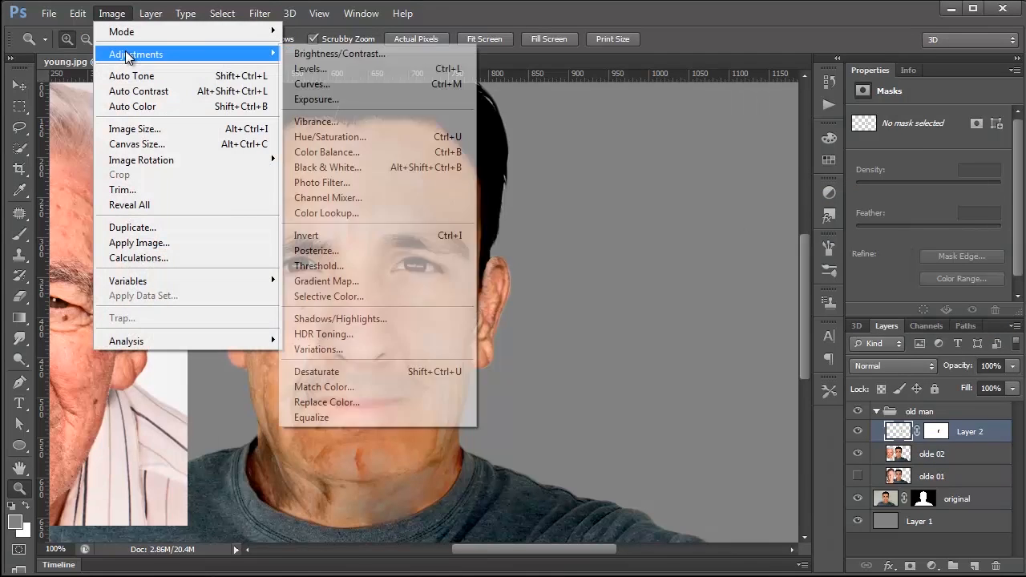
{"action": "left_click", "coordinate": [353, 152]}
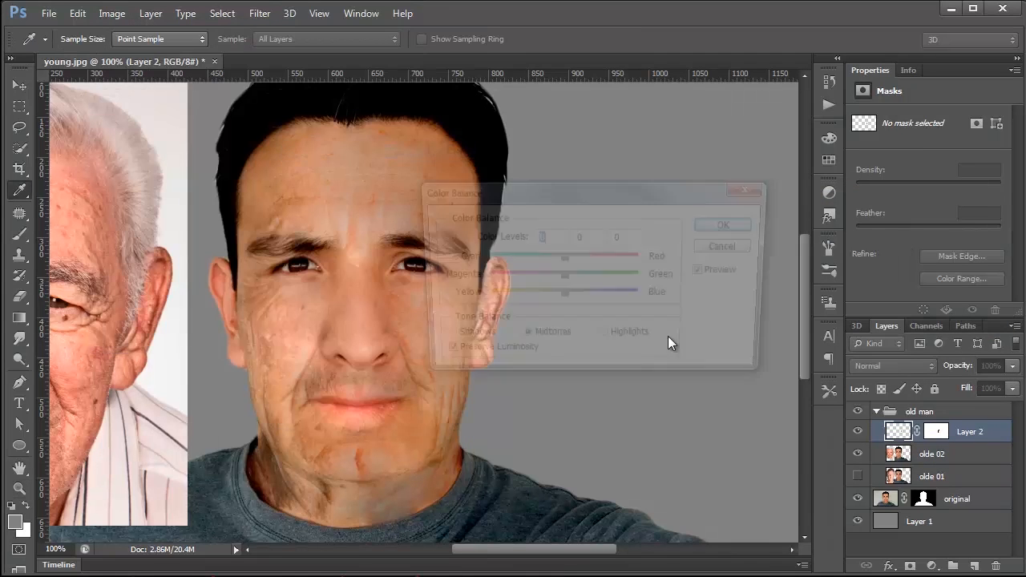
{"action": "left_click_drag", "start_coordinate": [556, 194], "coordinate": [707, 185]}
{"action": "mouse_move", "coordinate": [715, 289]}
{"action": "left_mouse_down"}
{"action": "mouse_move", "coordinate": [705, 290]}
{"action": "mouse_move", "coordinate": [715, 294]}
{"action": "left_mouse_up"}
{"action": "left_click_drag", "start_coordinate": [713, 247], "coordinate": [723, 247]}
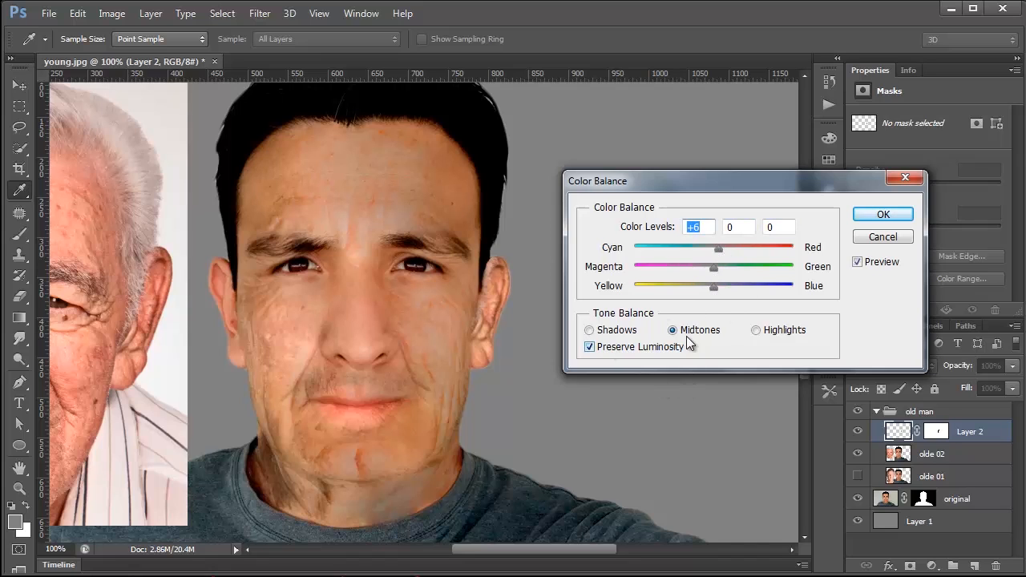
{"action": "key", "text": "z"}
{"action": "left_click", "coordinate": [883, 237]}
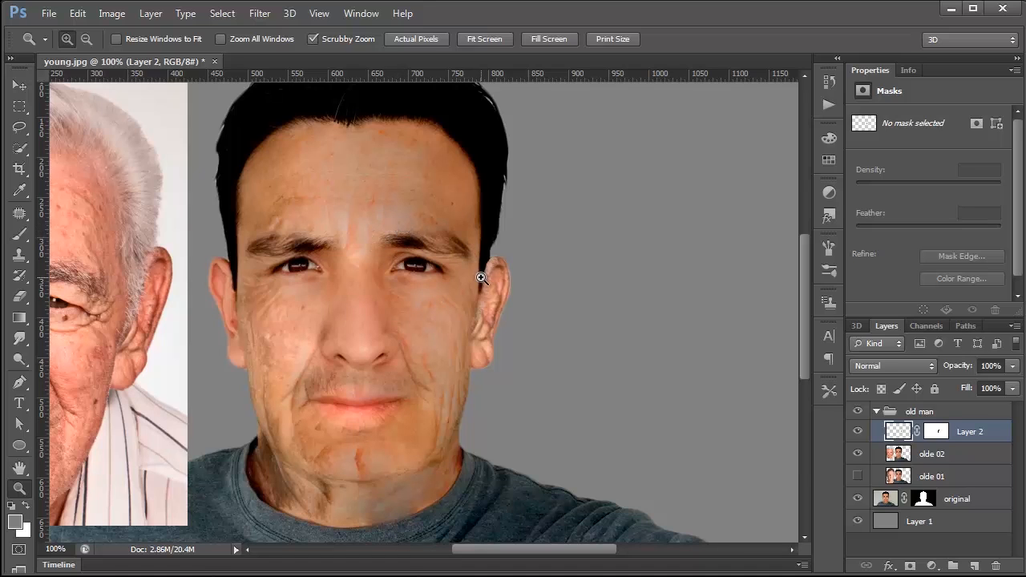
Step: On the olde 02 layer, patch clean forehead skin over the eyebrow nearest the pasted ear with the Patch tool set to Destination, and deselect
{"action": "left_click", "coordinate": [433, 249]}
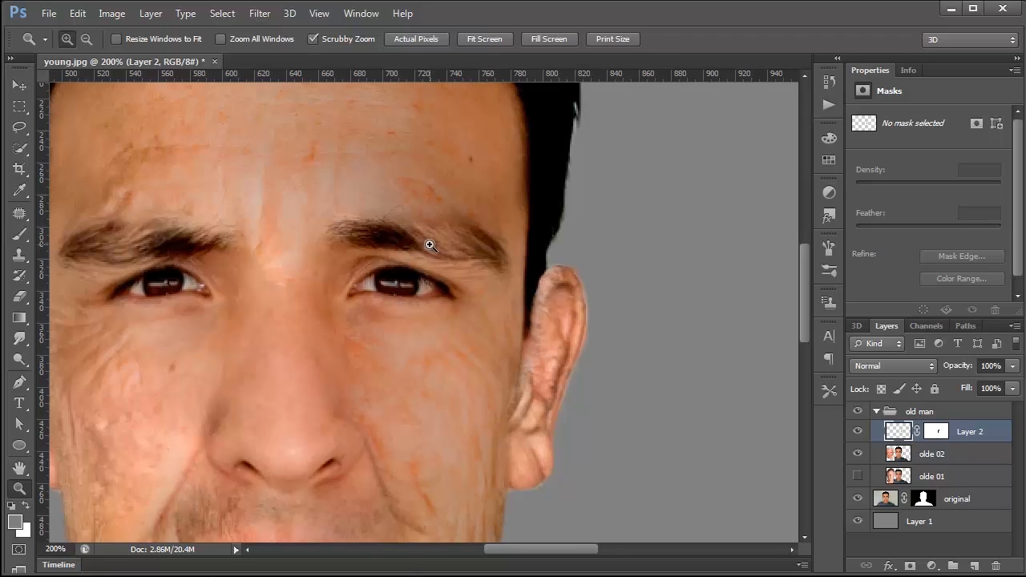
{"action": "left_click", "coordinate": [893, 458]}
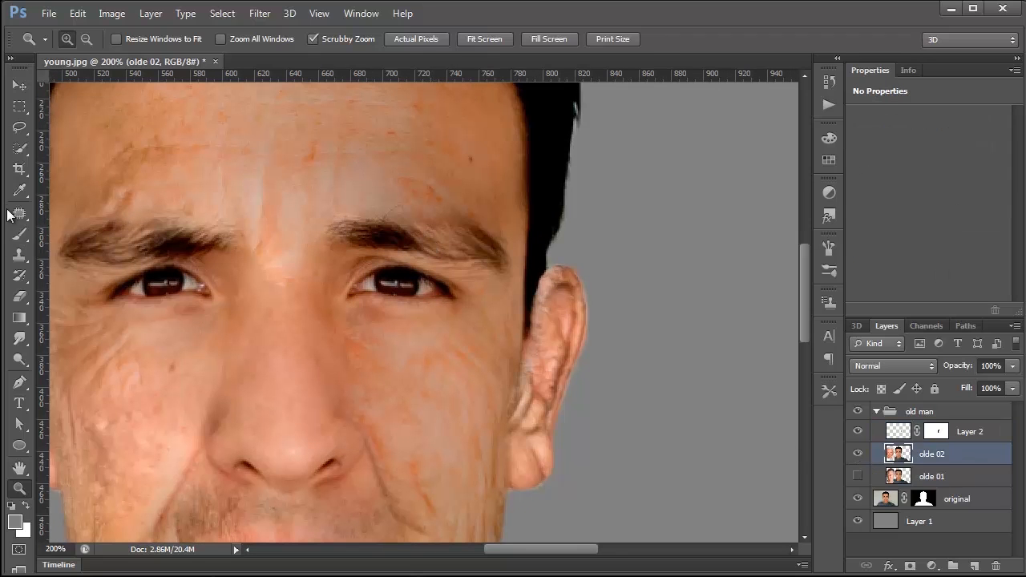
{"action": "left_click", "coordinate": [20, 127]}
{"action": "mouse_move", "coordinate": [364, 207]}
{"action": "left_mouse_down"}
{"action": "mouse_move", "coordinate": [319, 223]}
{"action": "mouse_move", "coordinate": [315, 246]}
{"action": "mouse_move", "coordinate": [455, 278]}
{"action": "mouse_move", "coordinate": [517, 276]}
{"action": "mouse_move", "coordinate": [494, 227]}
{"action": "mouse_move", "coordinate": [412, 201]}
{"action": "mouse_move", "coordinate": [357, 207]}
{"action": "left_mouse_up"}
{"action": "left_click_drag", "start_coordinate": [373, 351], "coordinate": [394, 423]}
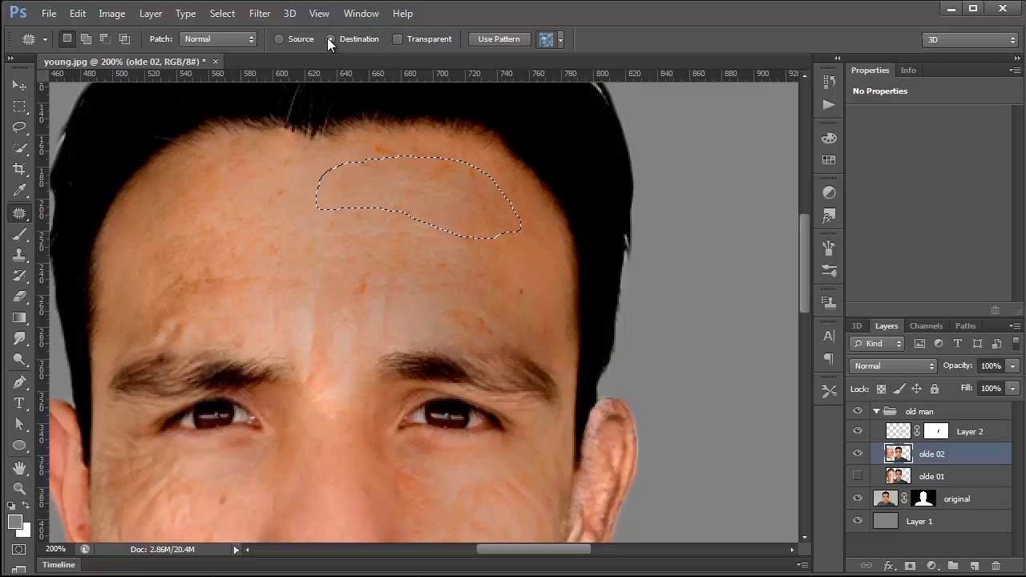
{"action": "left_click_drag", "start_coordinate": [417, 205], "coordinate": [463, 358]}
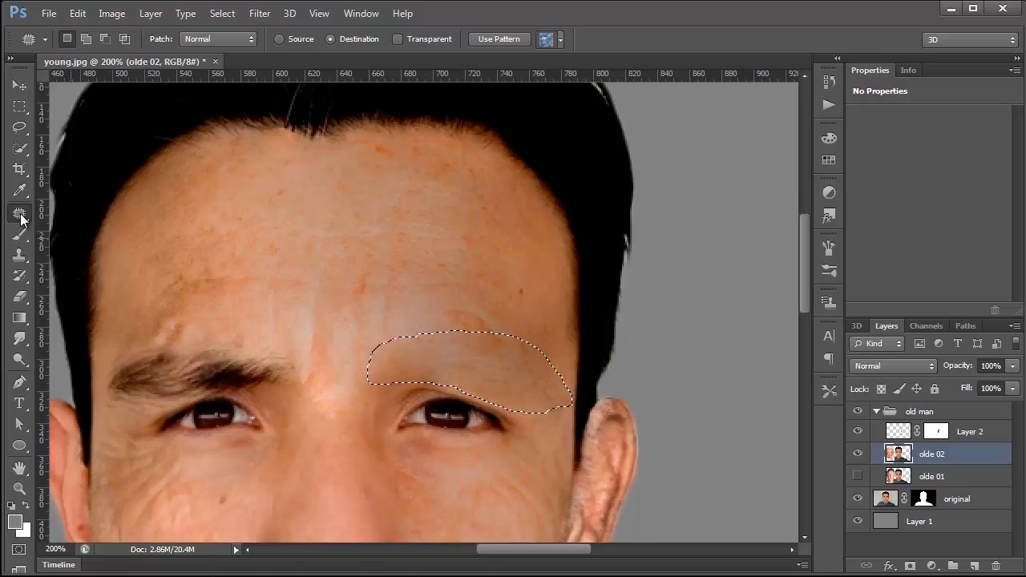
{"action": "left_click", "coordinate": [169, 232]}
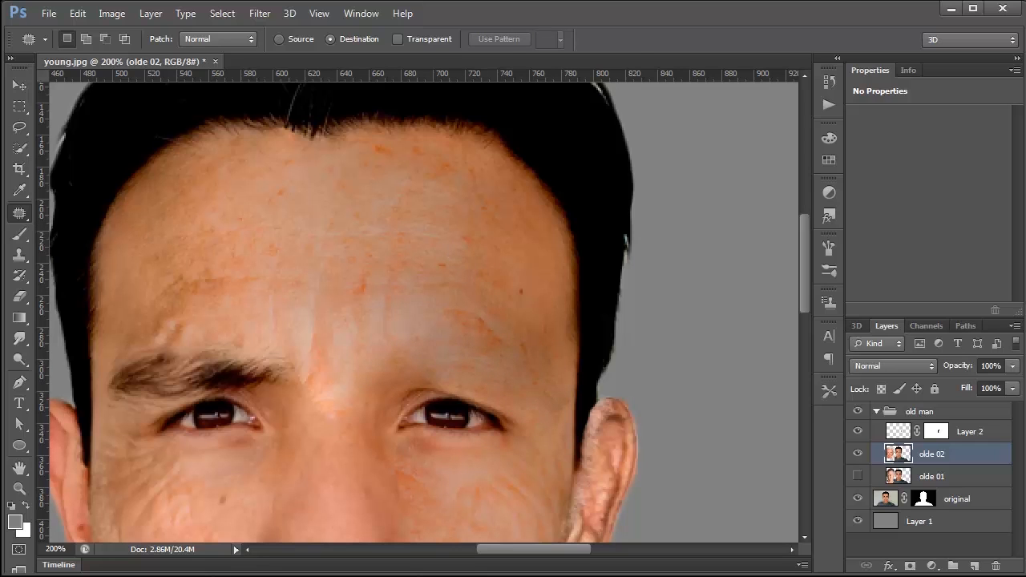
Step: Set the Move Selection history state as the History Brush source and paint the covered eyebrow back in
{"action": "left_click", "coordinate": [22, 278]}
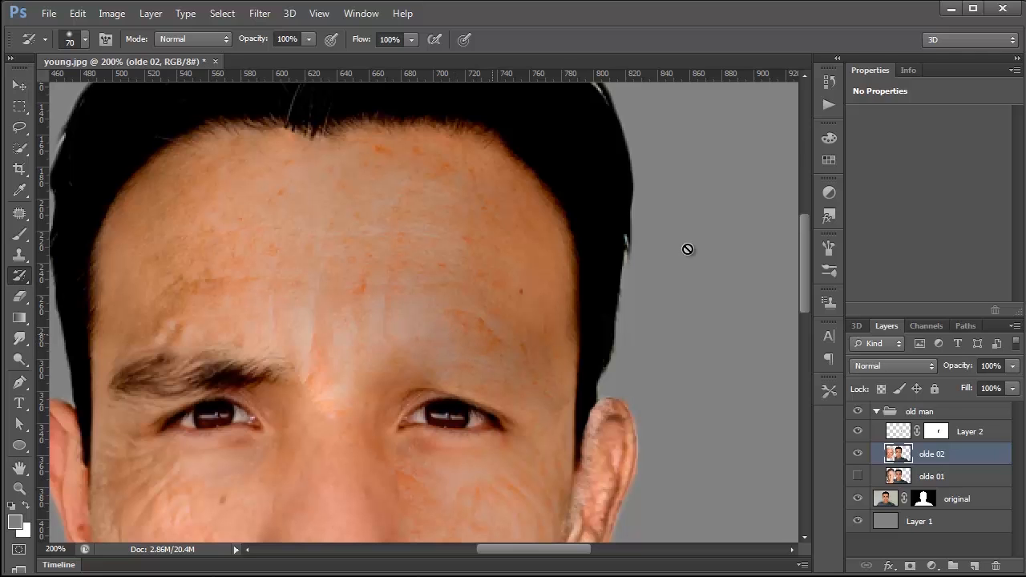
{"action": "left_click", "coordinate": [828, 104]}
{"action": "left_click", "coordinate": [584, 70]}
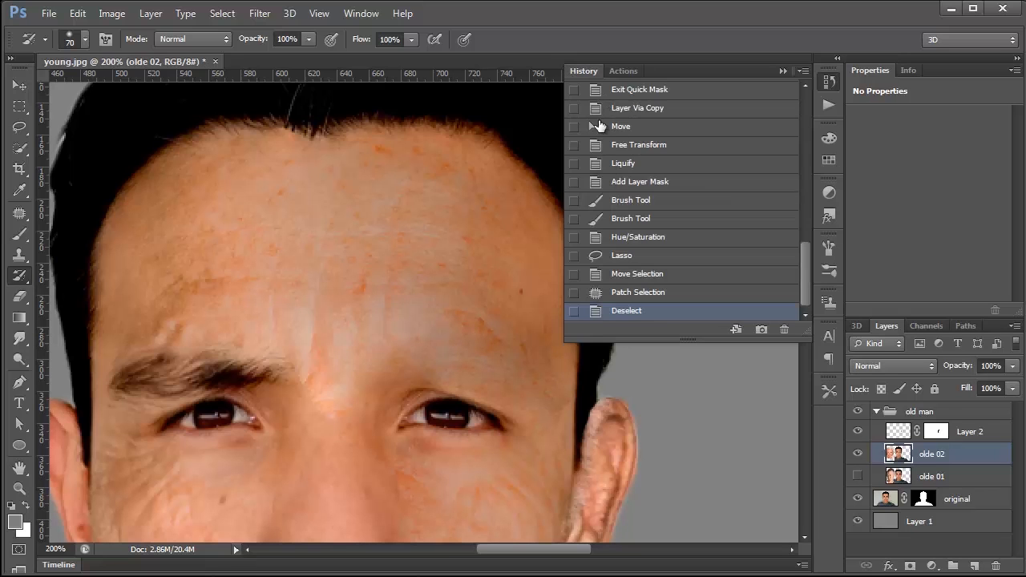
{"action": "left_click_drag", "start_coordinate": [805, 293], "coordinate": [820, 141]}
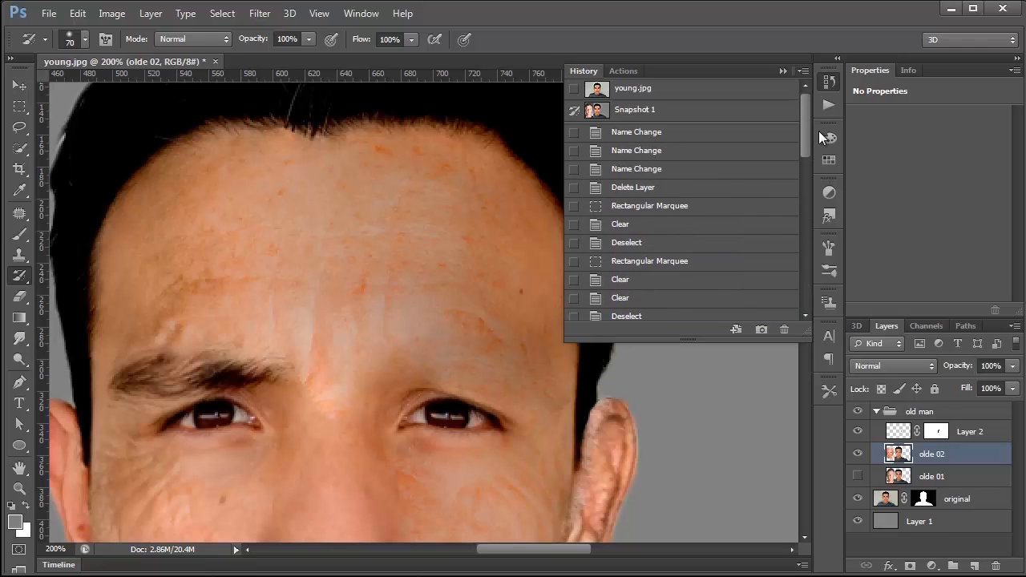
{"action": "left_click_drag", "start_coordinate": [806, 127], "coordinate": [840, 279]}
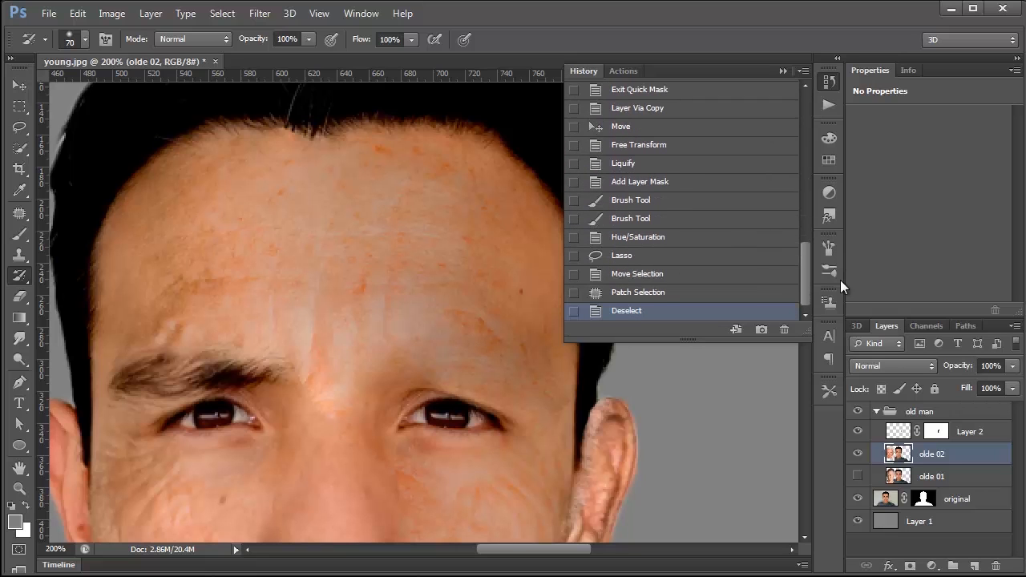
{"action": "left_click", "coordinate": [575, 298]}
{"action": "left_click_drag", "start_coordinate": [474, 343], "coordinate": [455, 351]}
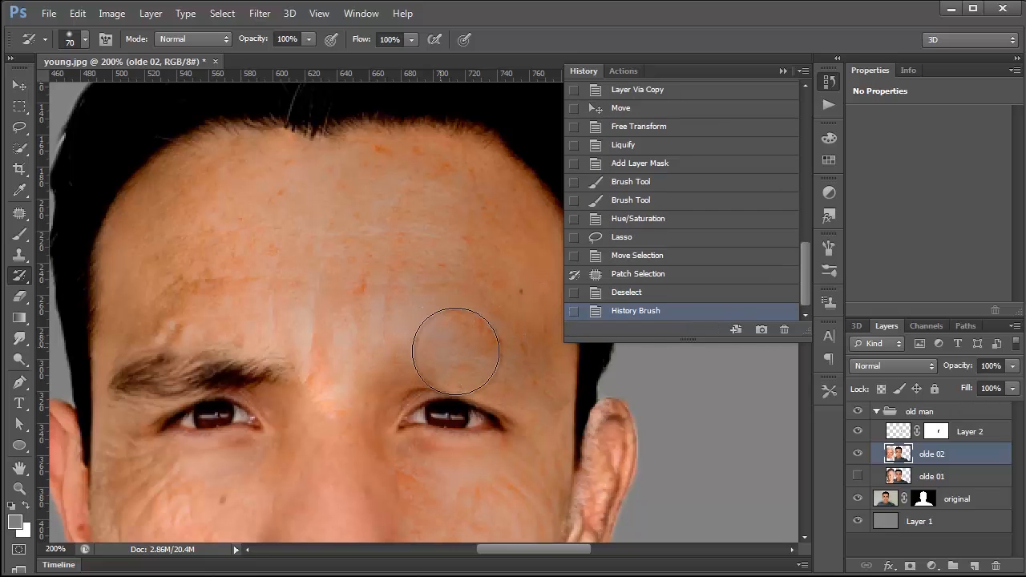
{"action": "left_click", "coordinate": [572, 256]}
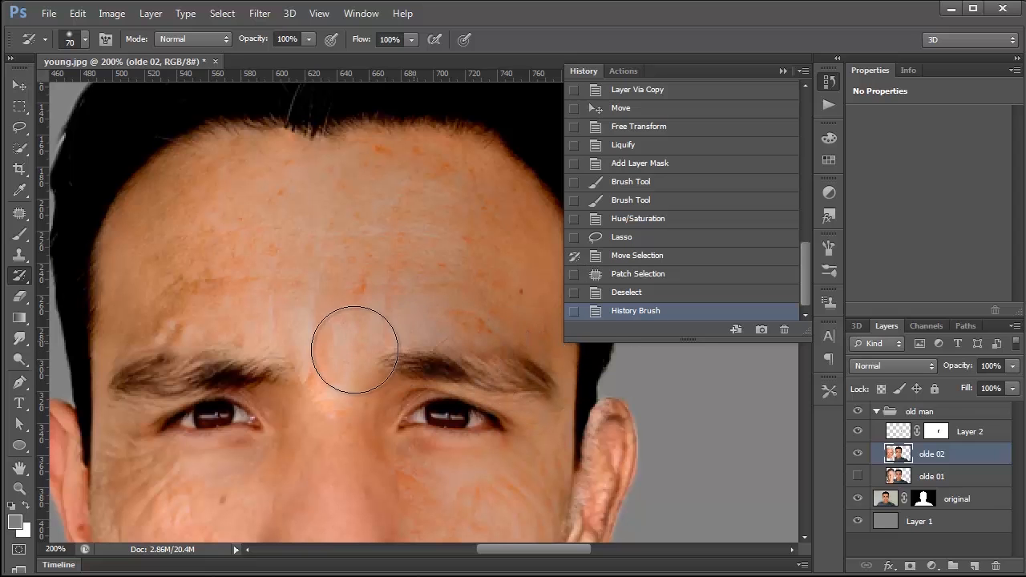
{"action": "left_click_drag", "start_coordinate": [492, 359], "coordinate": [545, 416]}
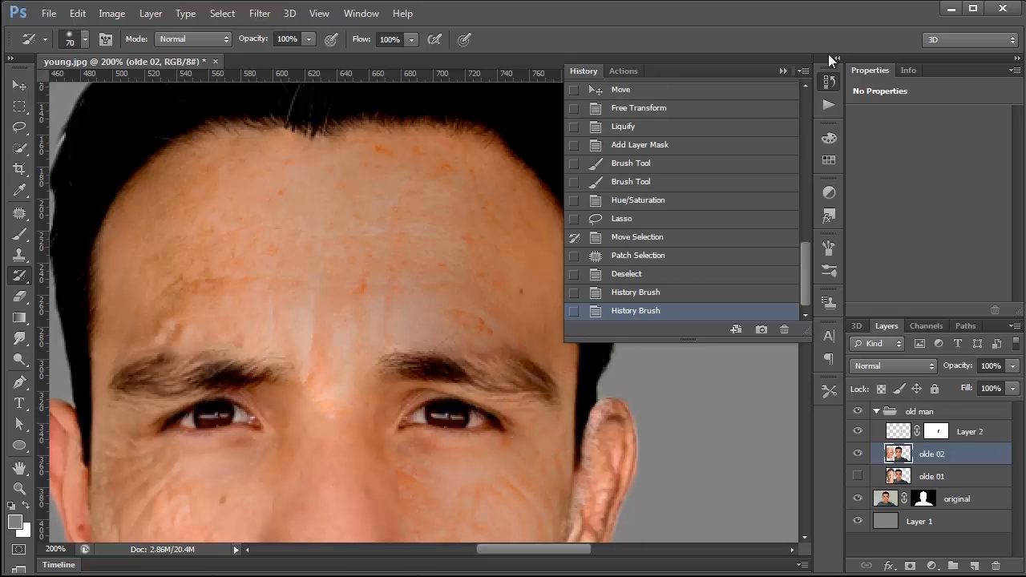
{"action": "left_click", "coordinate": [783, 72]}
Step: Fade the last History Brush stroke on the eyebrow to 42% opacity
{"action": "scroll", "coordinate": [264, 172], "scroll_direction": "down", "scroll_amount": 2}
{"action": "left_click", "coordinate": [77, 14]}
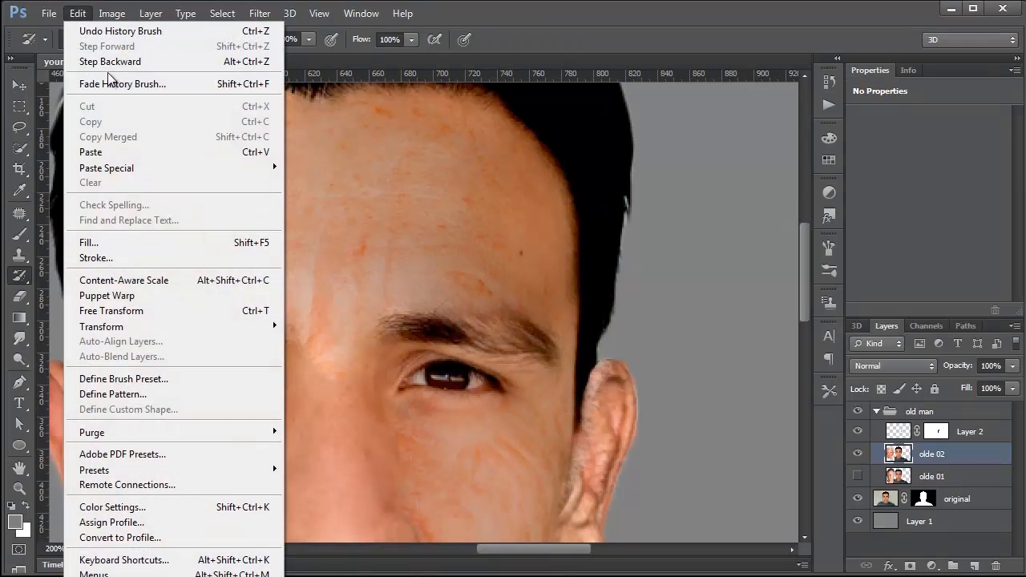
{"action": "left_click", "coordinate": [120, 83]}
{"action": "left_click_drag", "start_coordinate": [655, 279], "coordinate": [578, 279]}
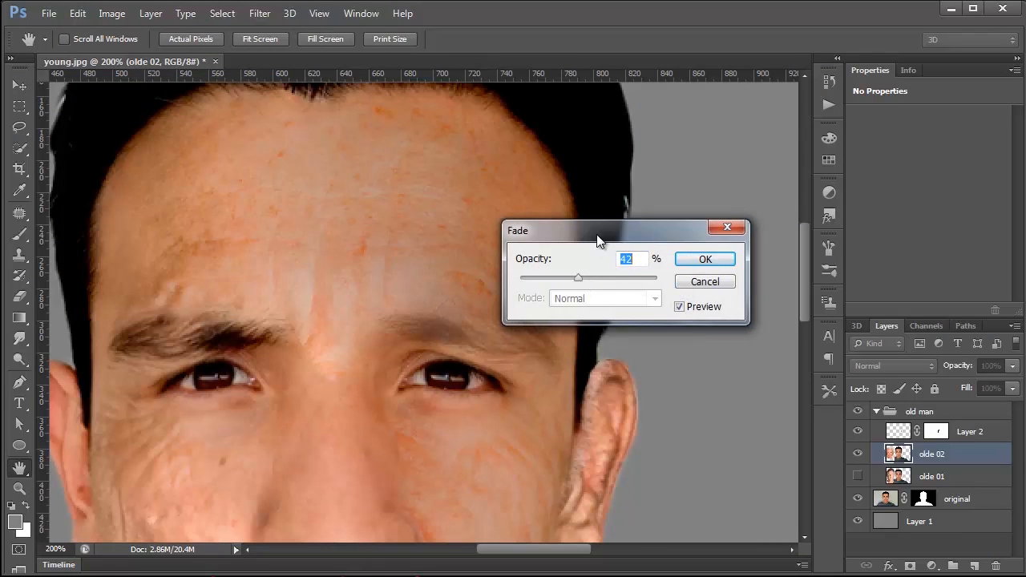
{"action": "left_click_drag", "start_coordinate": [597, 240], "coordinate": [690, 219]}
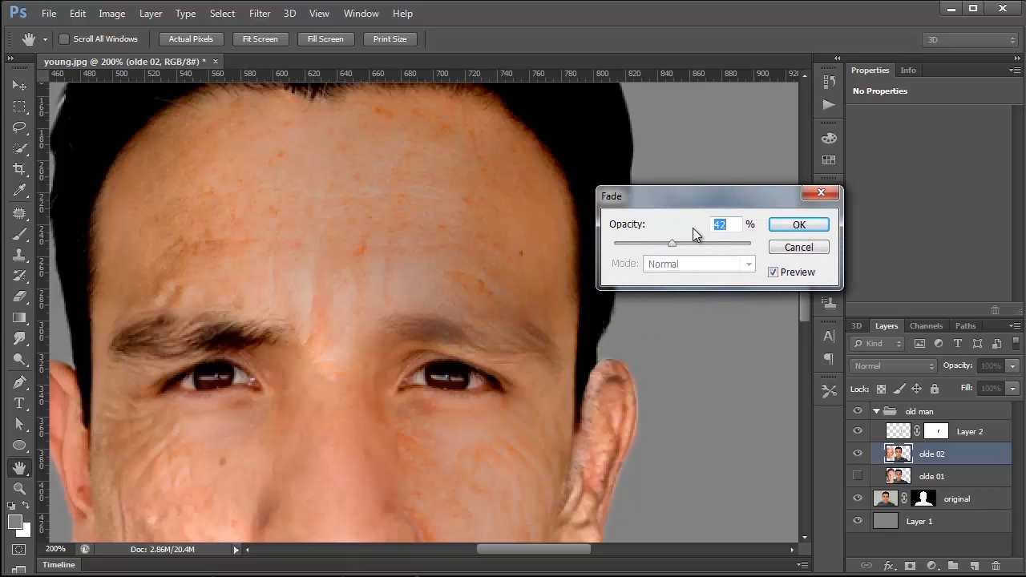
{"action": "mouse_move", "coordinate": [670, 245]}
{"action": "left_mouse_down"}
{"action": "mouse_move", "coordinate": [659, 246]}
{"action": "mouse_move", "coordinate": [670, 241]}
{"action": "left_mouse_up"}
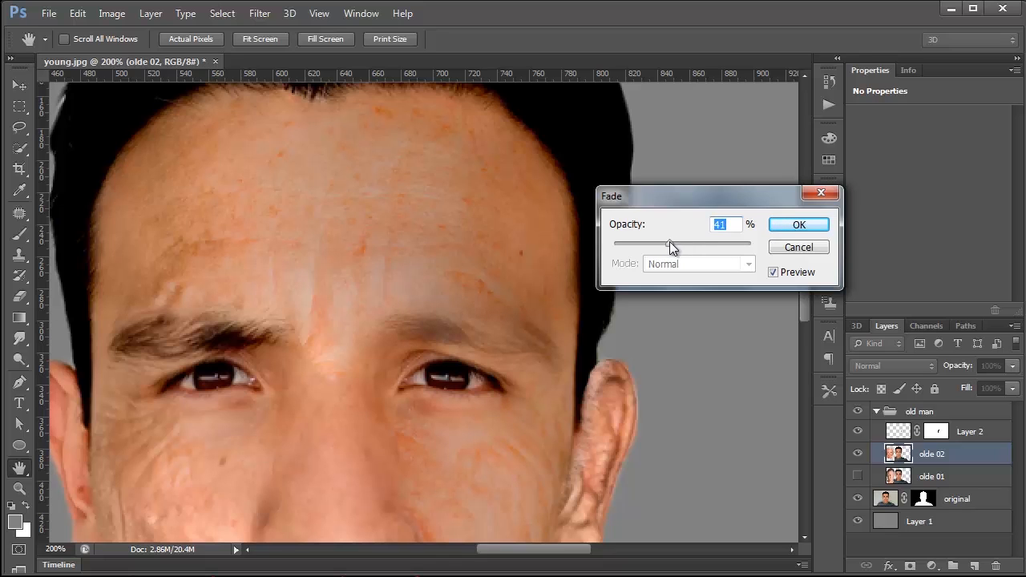
{"action": "left_click", "coordinate": [804, 232]}
{"action": "key", "text": "y"}
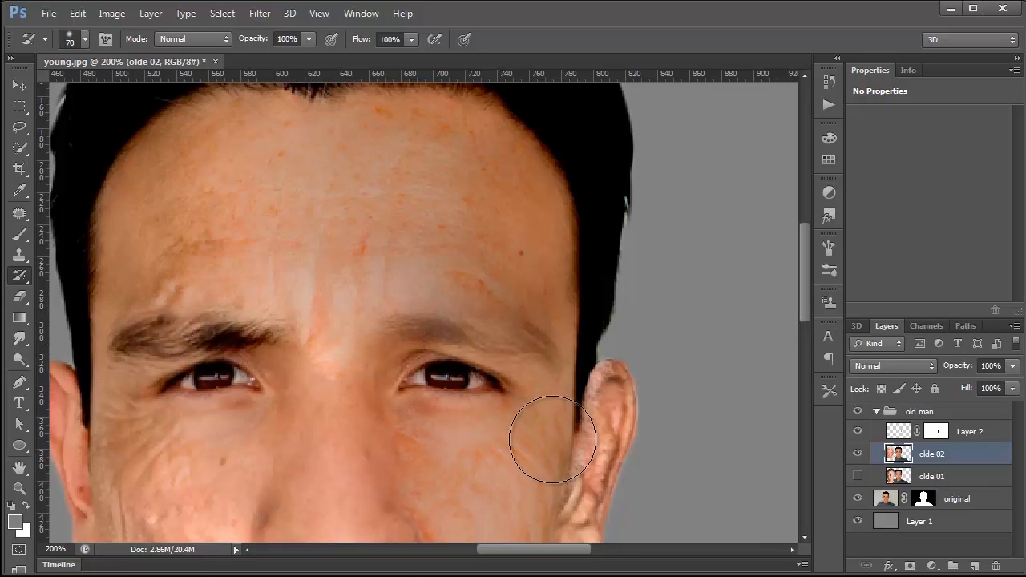
Step: Add a new empty layer directly above the olde 02 layer
{"action": "left_click", "coordinate": [19, 488]}
{"action": "key", "text": "ctrl+minus"}
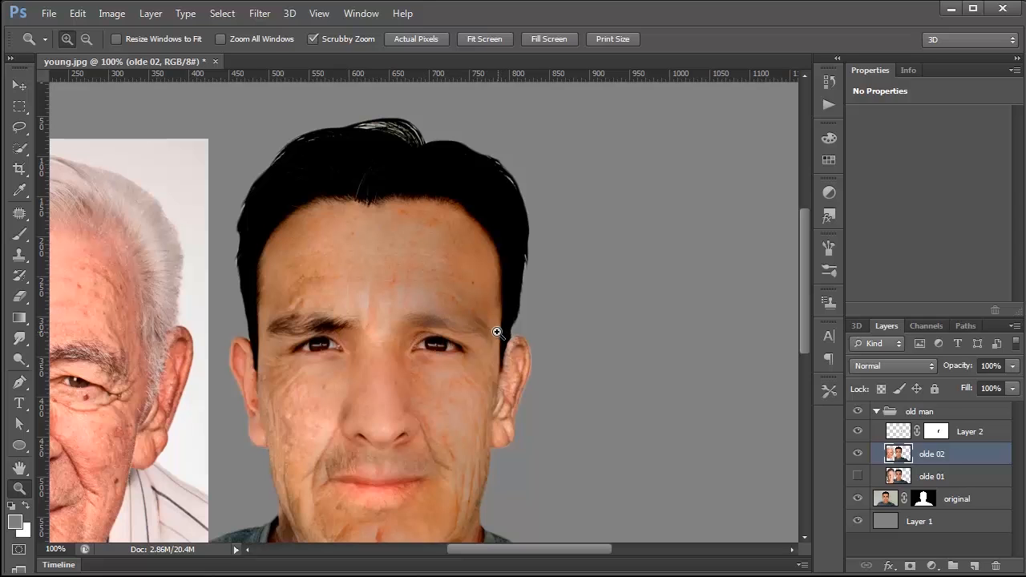
{"action": "left_click", "coordinate": [974, 566]}
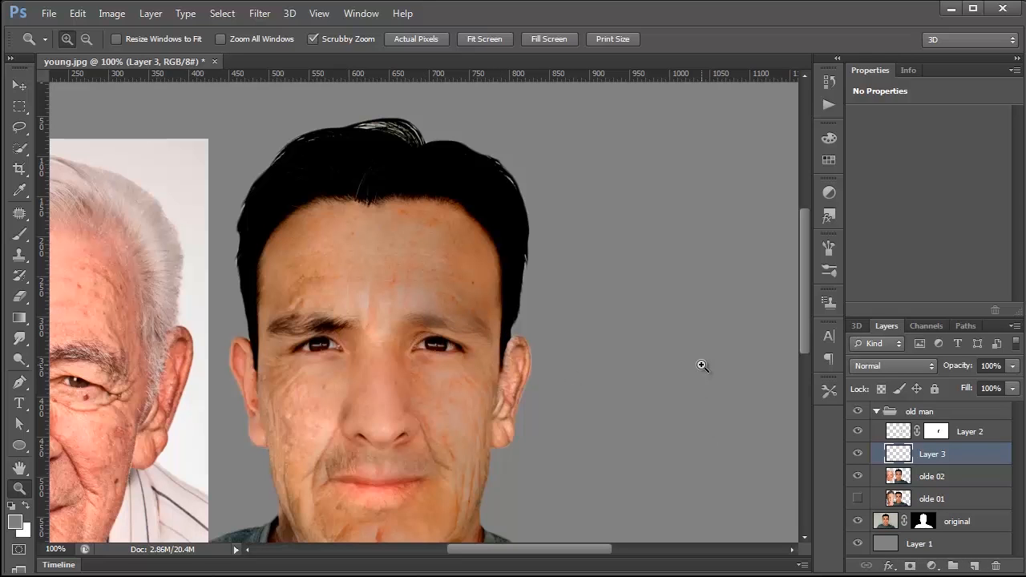
Step: Open the recent file hair.psd and display its saved Work Path on the canvas
{"action": "left_click", "coordinate": [49, 14]}
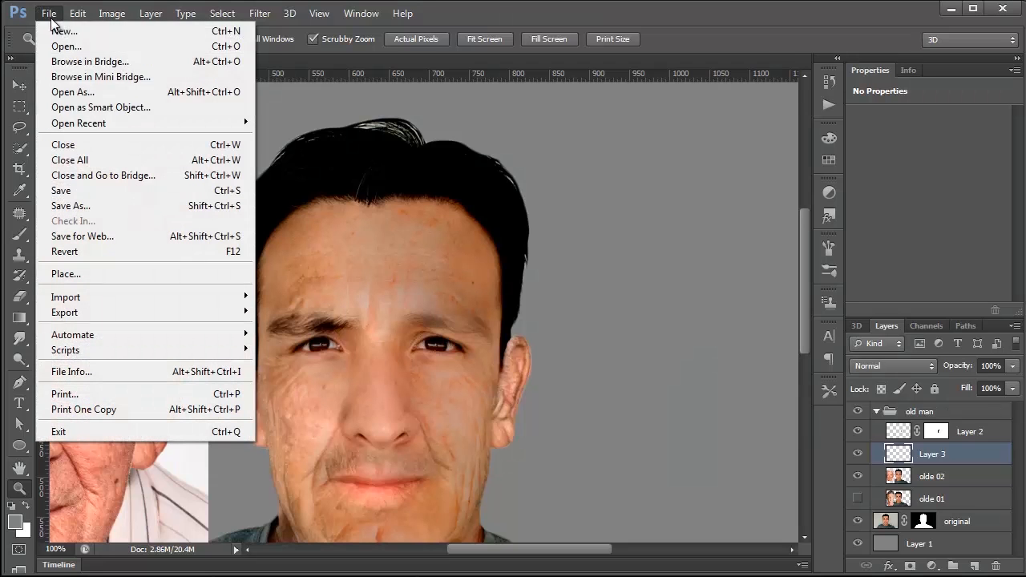
{"action": "mouse_move", "coordinate": [110, 126]}
{"action": "left_click", "coordinate": [293, 152]}
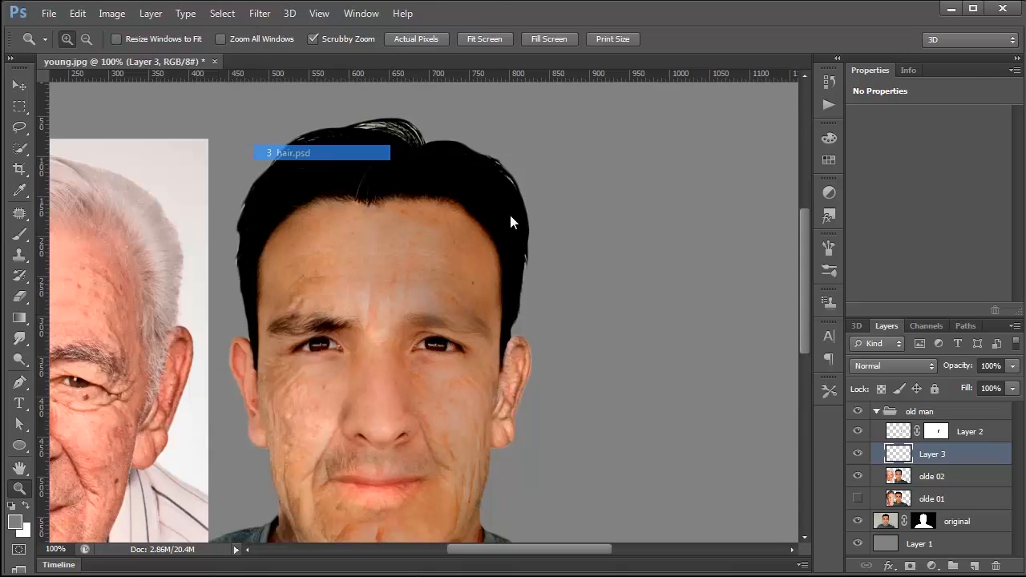
{"action": "left_click", "coordinate": [966, 325]}
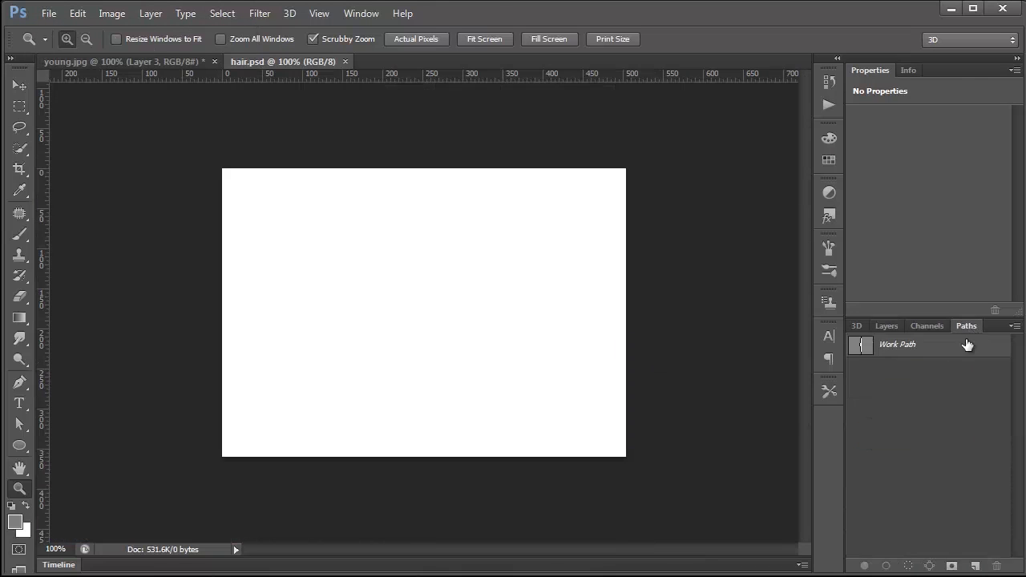
{"action": "left_click", "coordinate": [864, 353]}
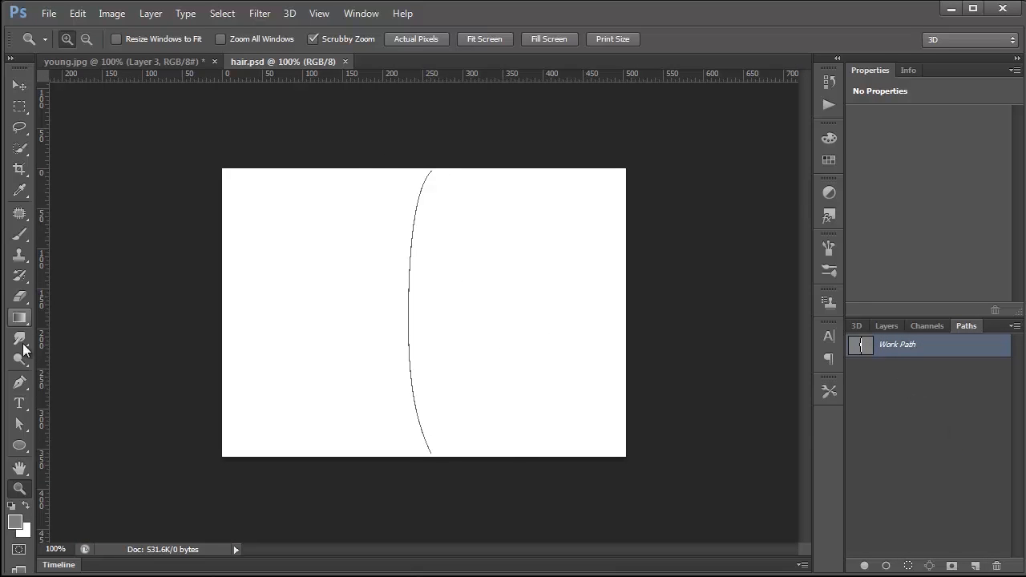
Step: Try drawing a second curved hair path beside the existing one with the Pen tool, and discard it
{"action": "left_click", "coordinate": [20, 383]}
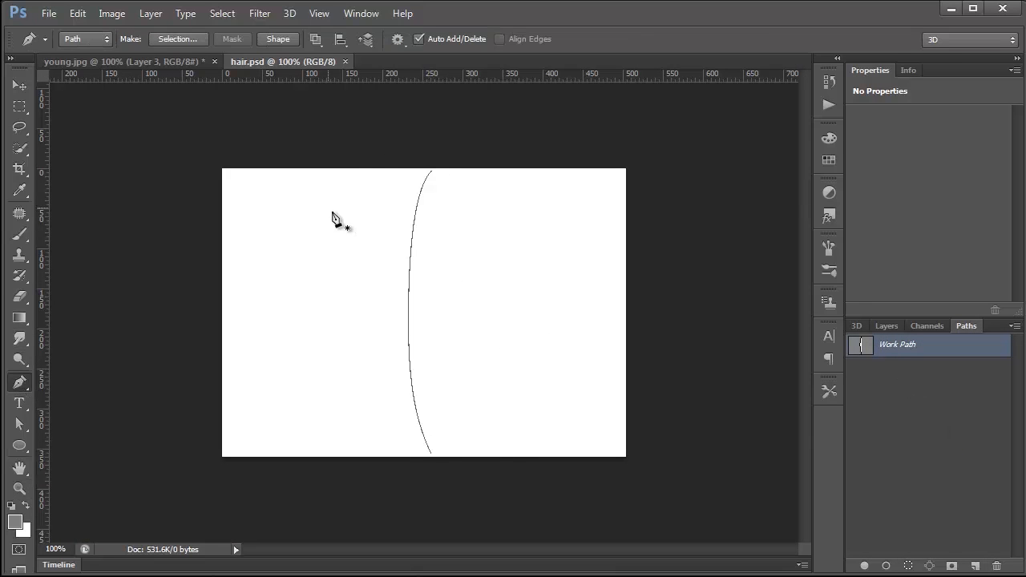
{"action": "left_click_drag", "start_coordinate": [370, 180], "coordinate": [343, 211]}
{"action": "left_click_drag", "start_coordinate": [343, 438], "coordinate": [358, 469]}
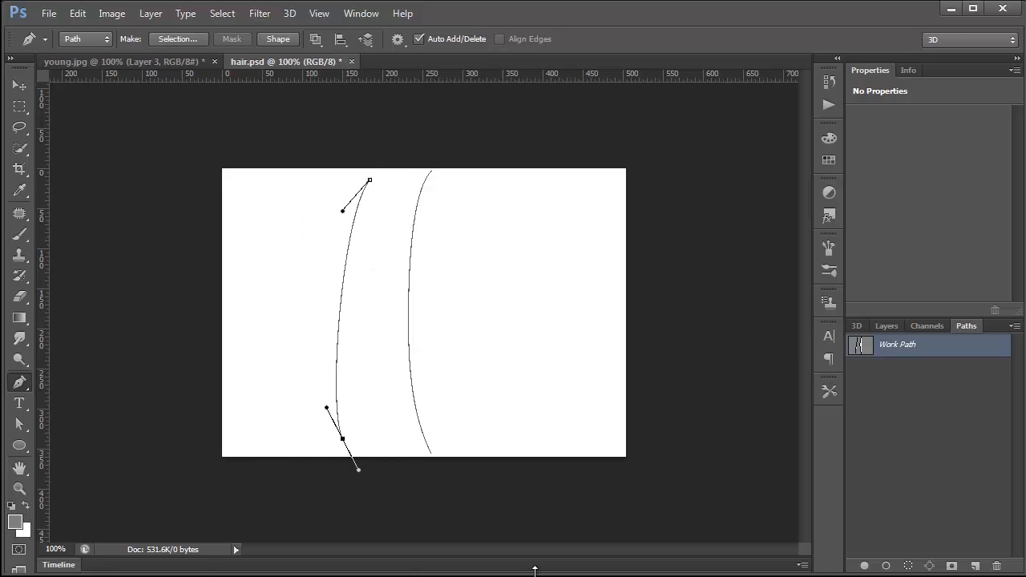
{"action": "key", "text": "Return"}
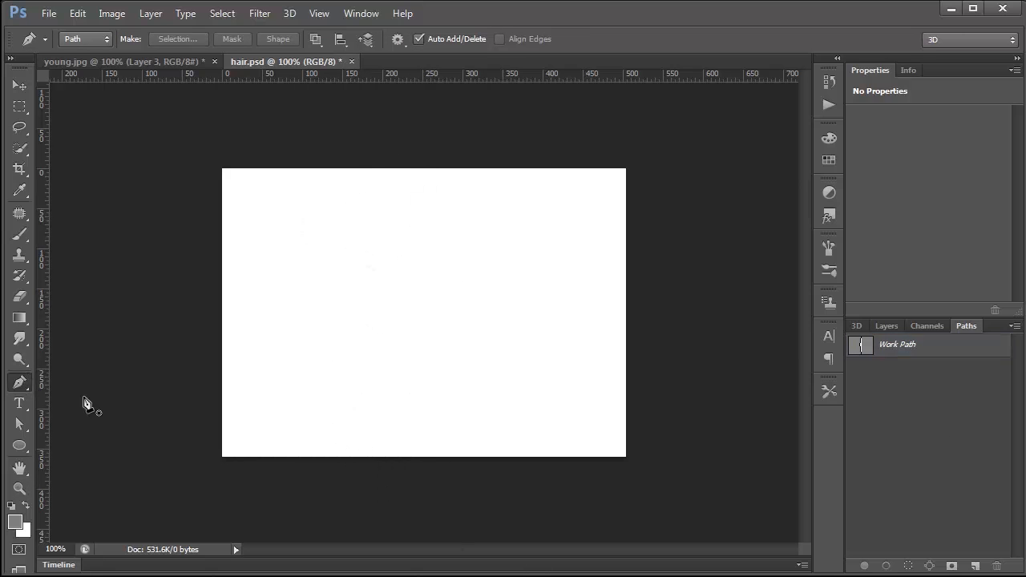
Step: Reselect the Work Path and set up a soft 2 px brush with the default black foreground colour
{"action": "left_click", "coordinate": [890, 328]}
{"action": "left_click", "coordinate": [959, 328]}
{"action": "left_click", "coordinate": [855, 349]}
{"action": "left_click", "coordinate": [885, 326]}
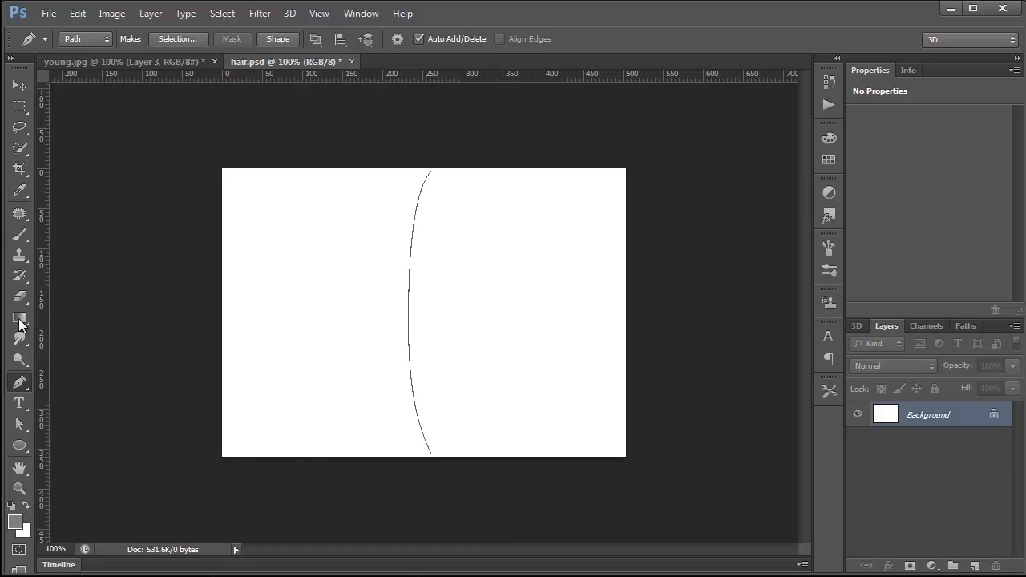
{"action": "left_click", "coordinate": [19, 253]}
{"action": "left_click", "coordinate": [16, 238]}
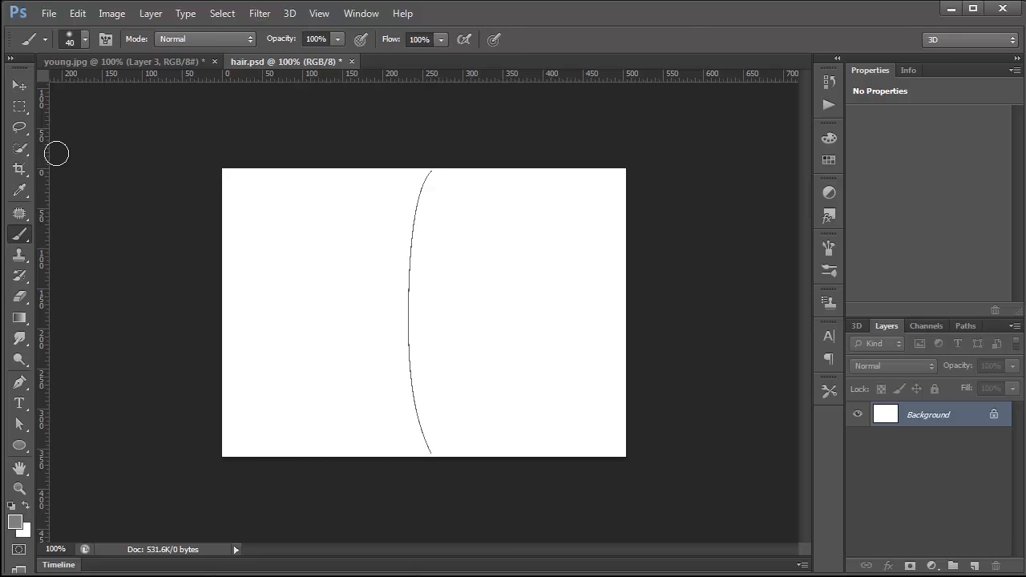
{"action": "left_click", "coordinate": [84, 39]}
{"action": "left_click", "coordinate": [157, 71]}
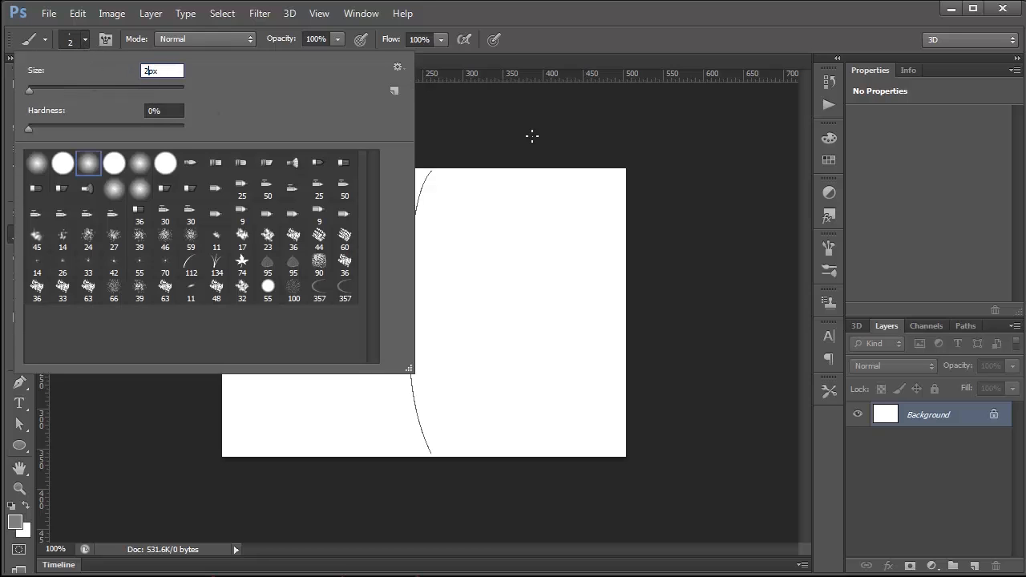
{"action": "key", "text": "Return"}
{"action": "key", "text": "d"}
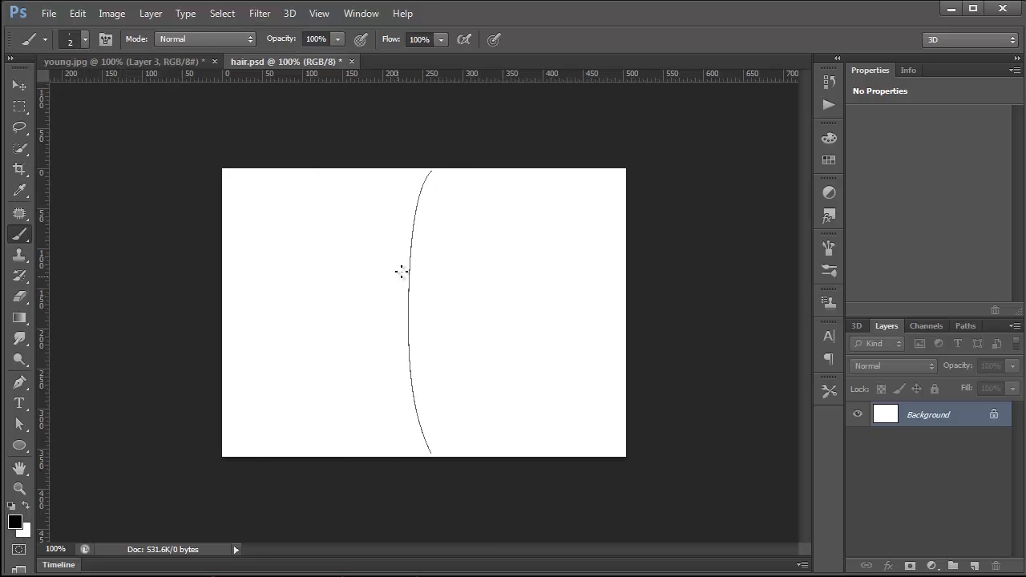
Step: Select the curved hair path and stroke it with the Brush, leaving Simulate Pressure off
{"action": "left_click_drag", "start_coordinate": [19, 424], "coordinate": [87, 423]}
{"action": "left_click", "coordinate": [412, 291]}
{"action": "right_click", "coordinate": [410, 293]}
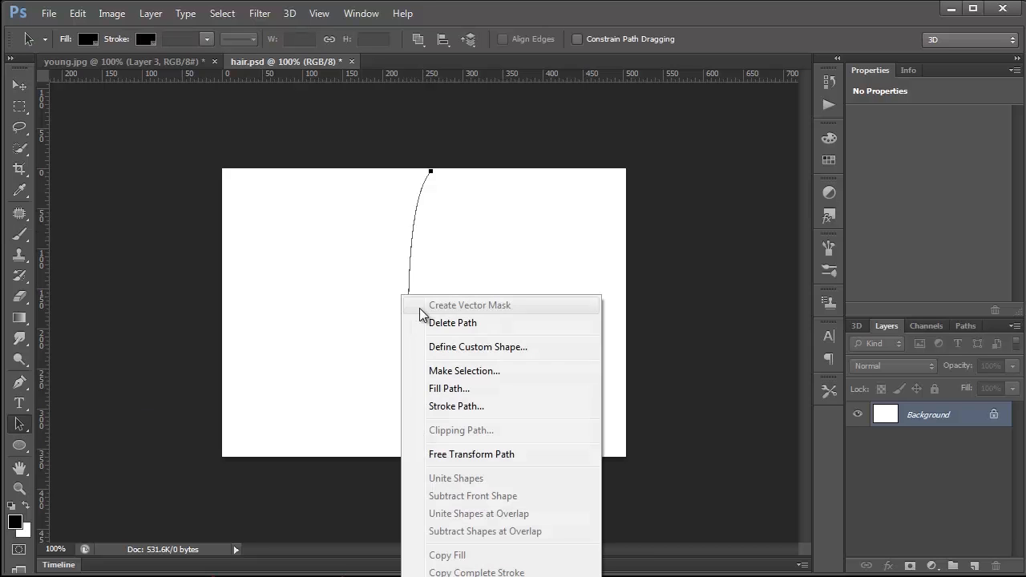
{"action": "left_click", "coordinate": [460, 410]}
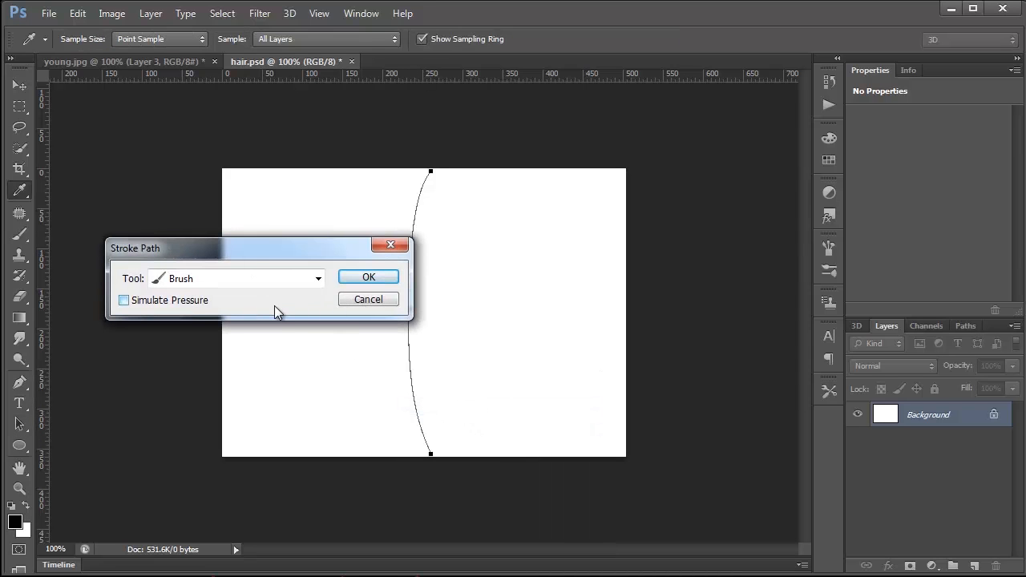
{"action": "left_click", "coordinate": [369, 279]}
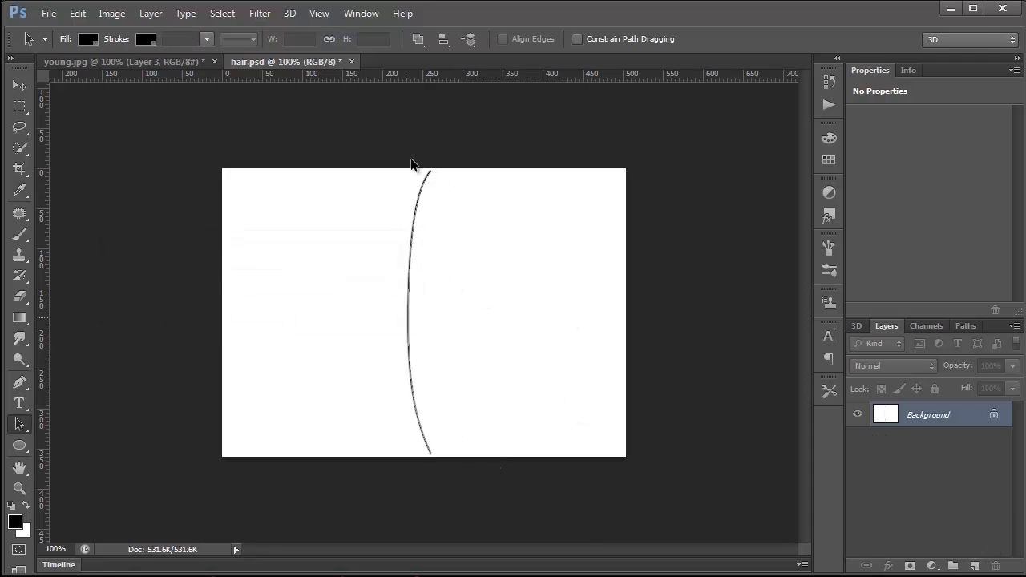
Step: Choose the saved 357 px curved hair-strand preset for the Brush tool
{"action": "left_click", "coordinate": [77, 13]}
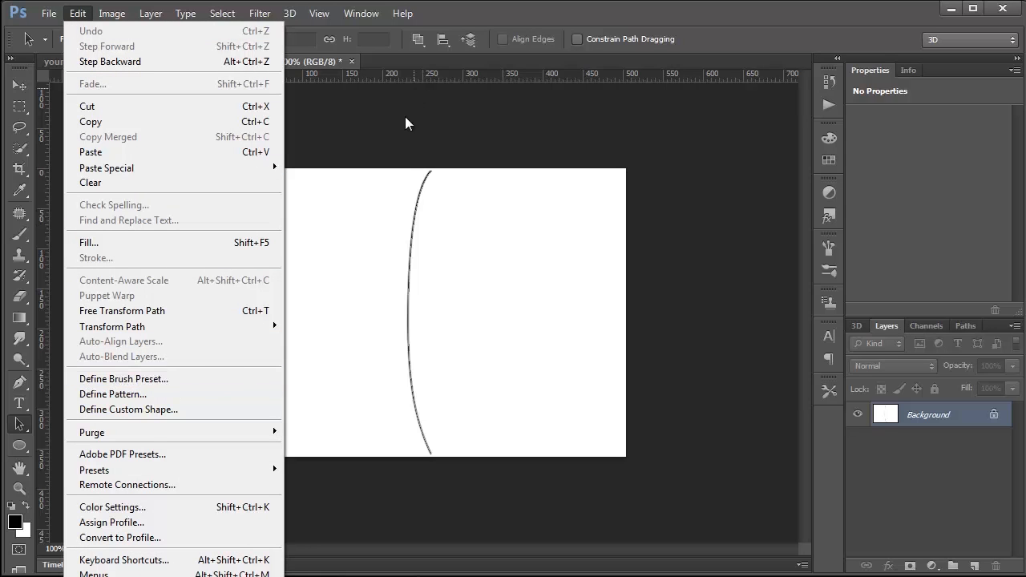
{"action": "left_click", "coordinate": [392, 162]}
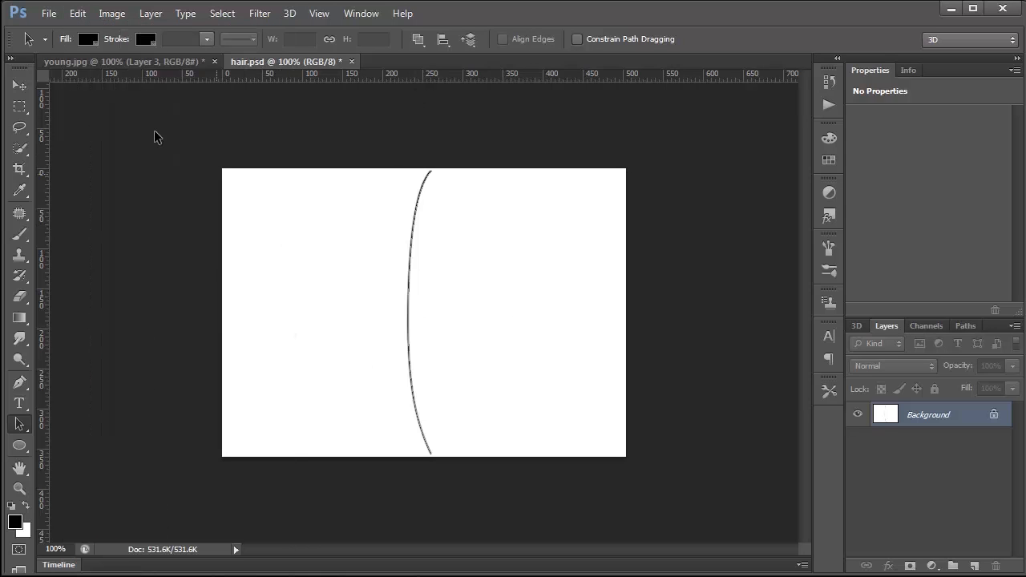
{"action": "left_click", "coordinate": [18, 237]}
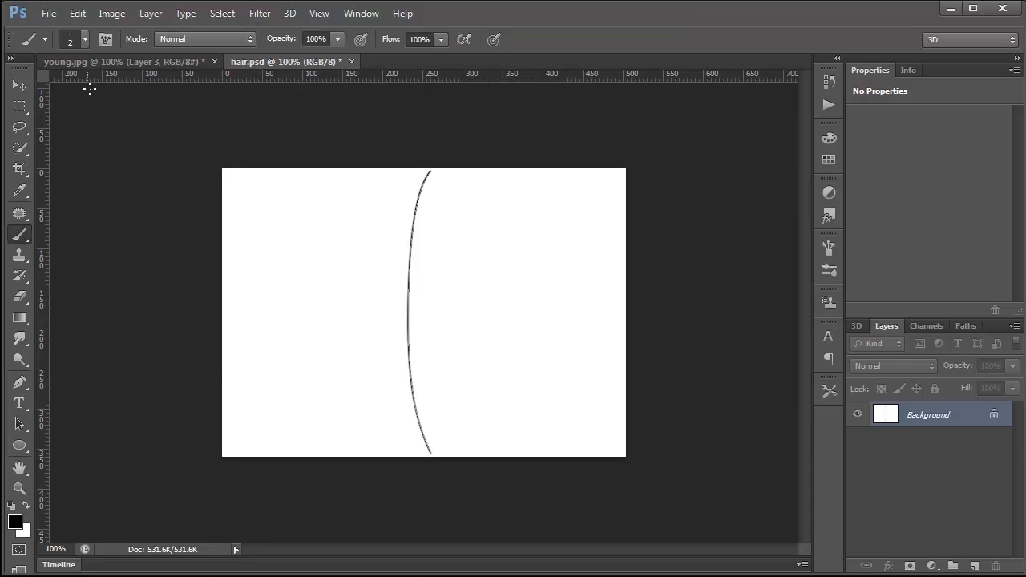
{"action": "left_click", "coordinate": [83, 40]}
{"action": "left_click", "coordinate": [344, 291]}
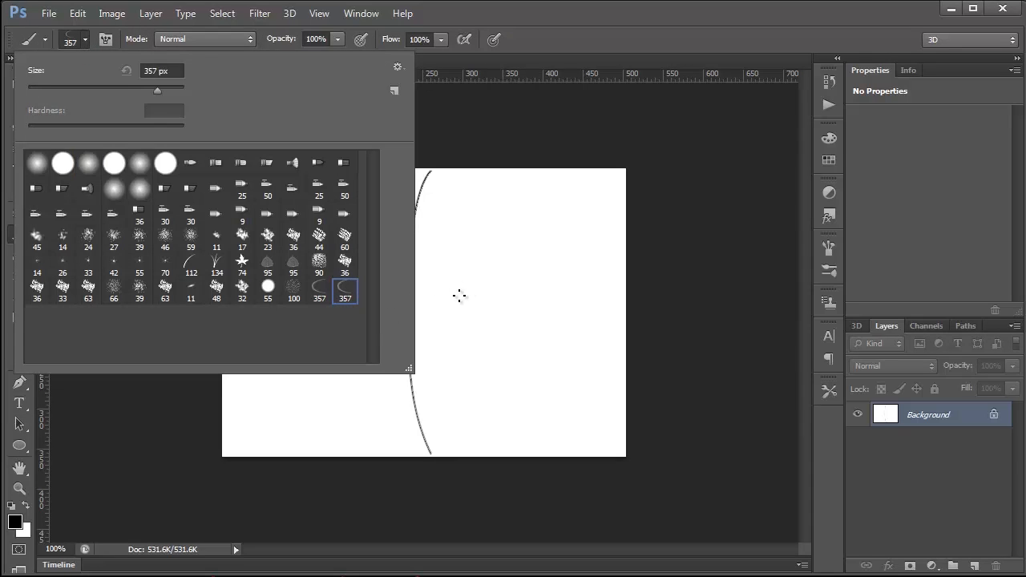
{"action": "left_click", "coordinate": [463, 90]}
Step: Review the hair brush's tip shape and Shape Dynamics settings
{"action": "left_click", "coordinate": [106, 40]}
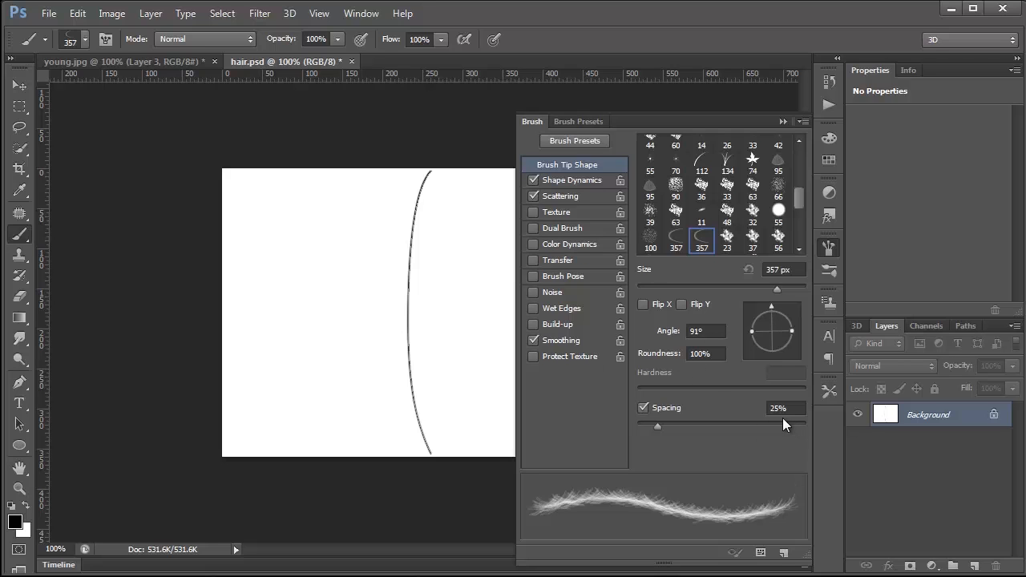
{"action": "left_click", "coordinate": [586, 180]}
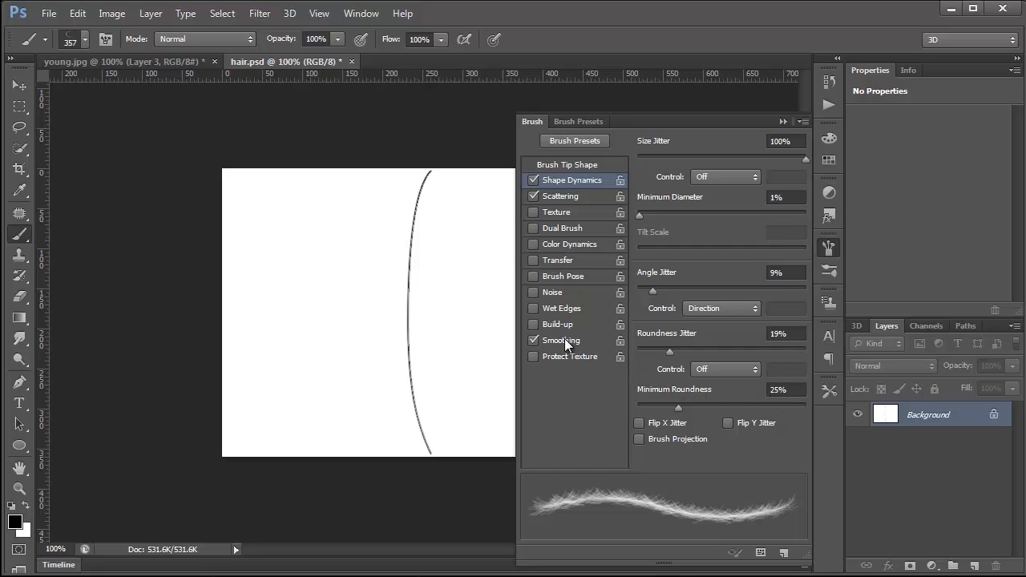
{"action": "left_click", "coordinate": [782, 121]}
Step: Test the hair brush on the hair.psd canvas with one stroke at 357 px and another at 50 px
{"action": "mouse_move", "coordinate": [334, 290]}
{"action": "left_mouse_down"}
{"action": "mouse_move", "coordinate": [348, 291]}
{"action": "mouse_move", "coordinate": [320, 297]}
{"action": "mouse_move", "coordinate": [321, 309]}
{"action": "mouse_move", "coordinate": [394, 258]}
{"action": "mouse_move", "coordinate": [405, 315]}
{"action": "left_mouse_up"}
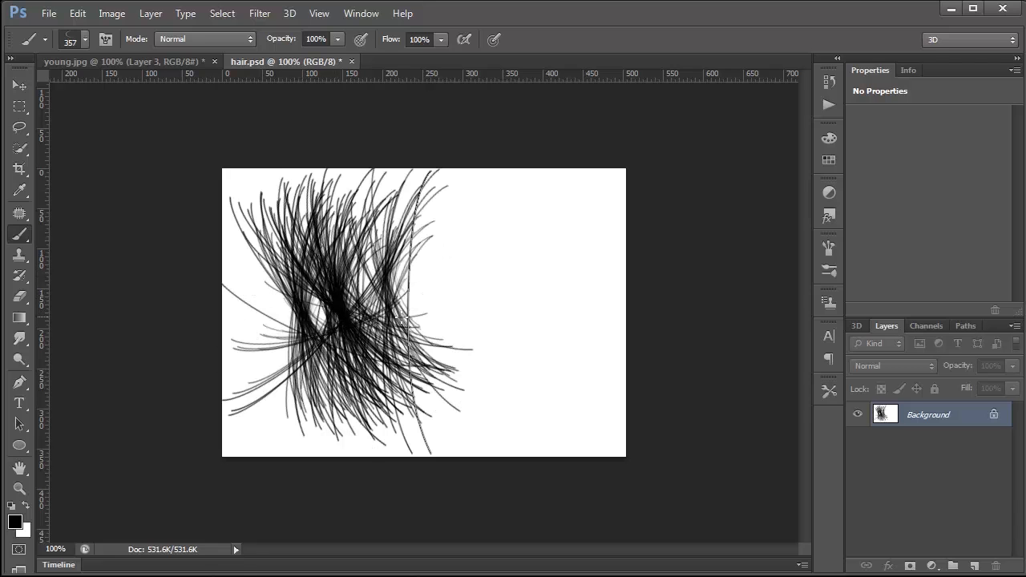
{"action": "key", "text": "bracketleft"}
{"action": "key", "text": "bracketleft"}
{"action": "key", "text": "bracketleft"}
{"action": "key", "text": "bracketleft"}
{"action": "key", "text": "bracketleft"}
{"action": "key", "text": "bracketleft"}
{"action": "key", "text": "bracketleft"}
{"action": "key", "text": "bracketleft"}
{"action": "key", "text": "bracketleft"}
{"action": "key", "text": "bracketleft"}
{"action": "key", "text": "bracketleft"}
{"action": "key", "text": "bracketleft"}
{"action": "mouse_move", "coordinate": [495, 286]}
{"action": "left_mouse_down"}
{"action": "mouse_move", "coordinate": [489, 279]}
{"action": "mouse_move", "coordinate": [514, 344]}
{"action": "mouse_move", "coordinate": [541, 368]}
{"action": "mouse_move", "coordinate": [522, 346]}
{"action": "mouse_move", "coordinate": [544, 361]}
{"action": "left_mouse_up"}
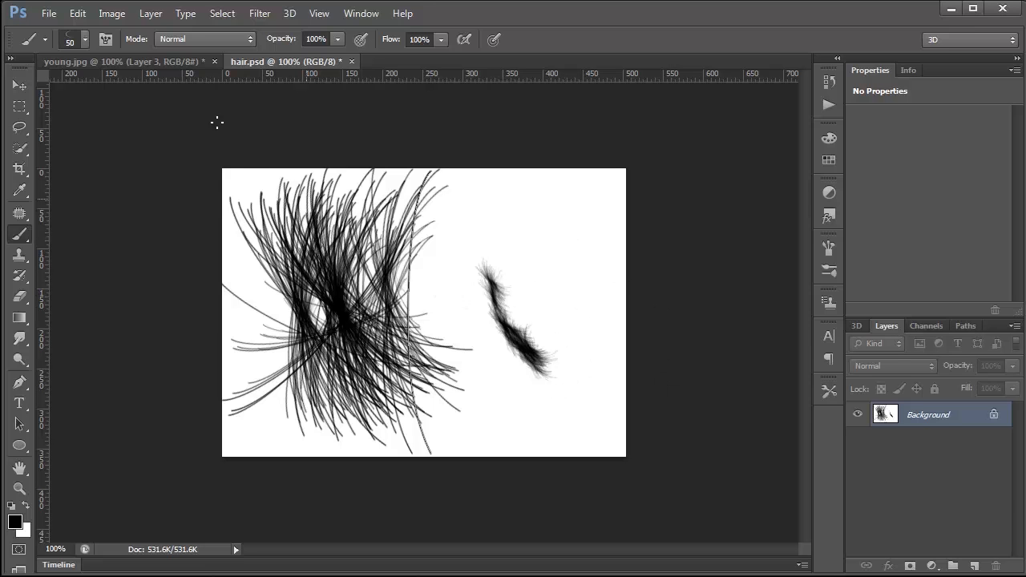
Step: In young.jpg, paint white hairs along the thinned eyebrow on Layer 3 with the hair brush at 30 px
{"action": "left_click", "coordinate": [172, 61]}
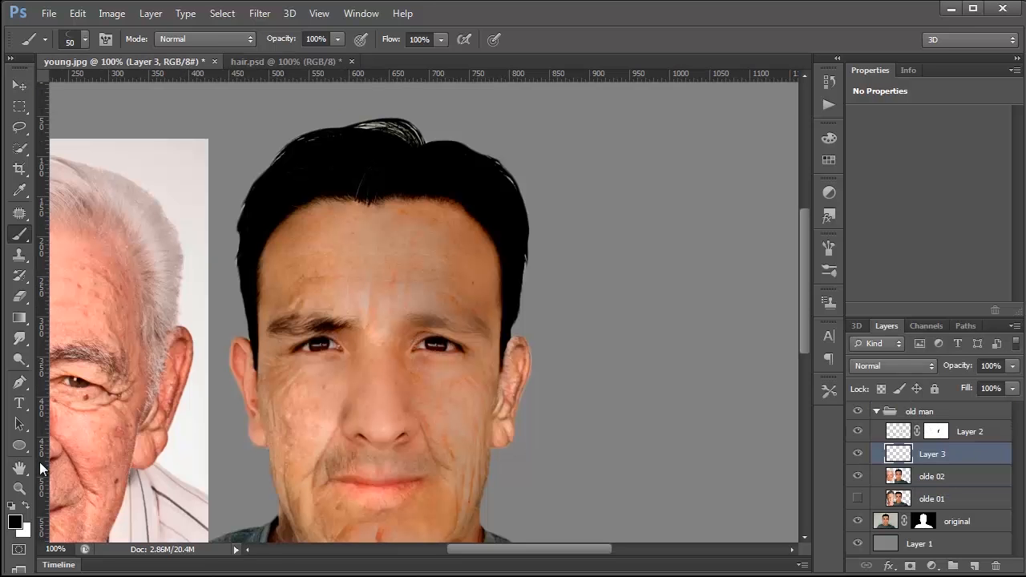
{"action": "left_click", "coordinate": [19, 488]}
{"action": "left_click", "coordinate": [383, 412]}
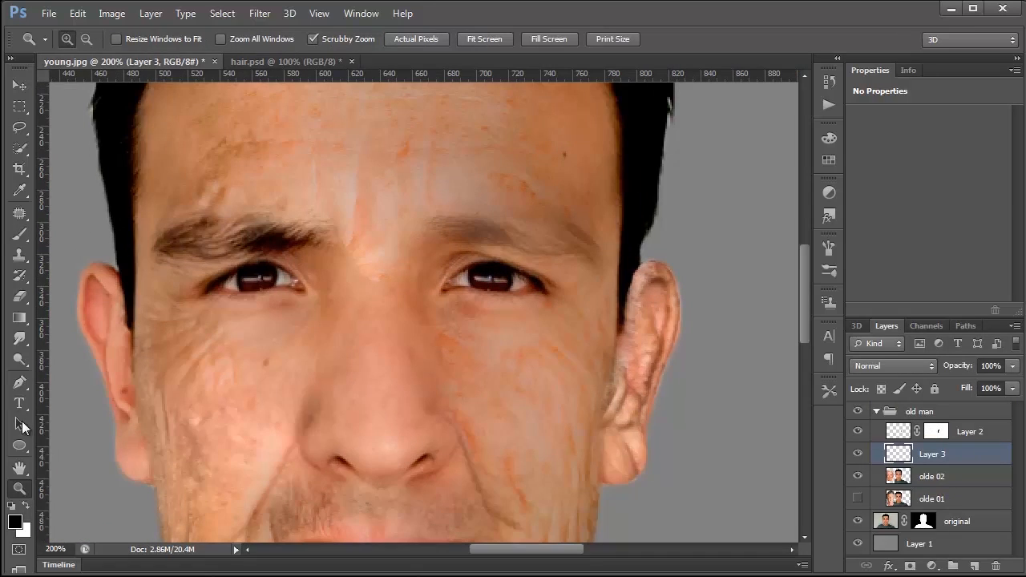
{"action": "left_click", "coordinate": [27, 506]}
{"action": "left_click", "coordinate": [19, 233]}
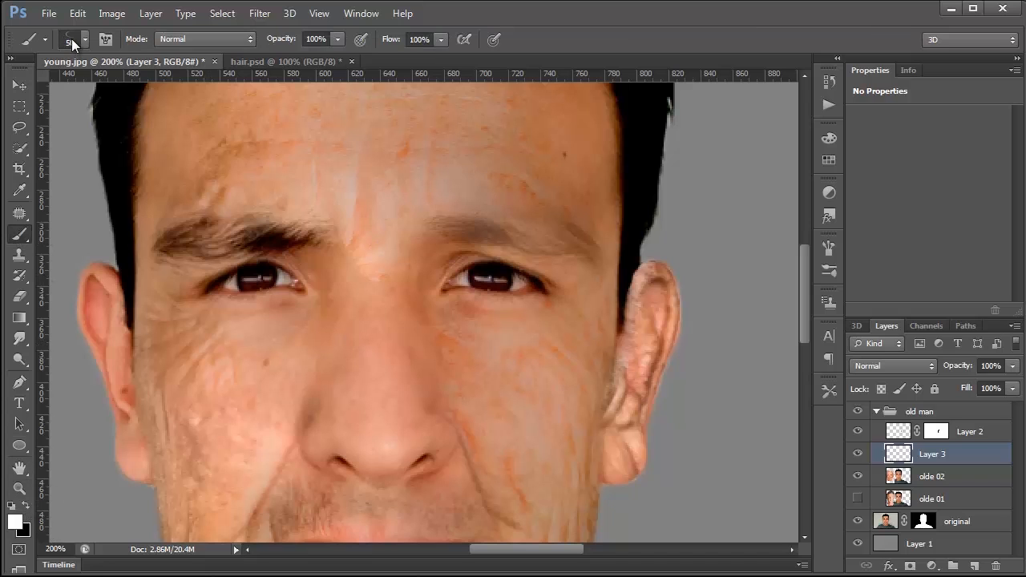
{"action": "key", "text": "bracketleft"}
{"action": "key", "text": "bracketleft"}
{"action": "mouse_move", "coordinate": [437, 228]}
{"action": "left_mouse_down"}
{"action": "mouse_move", "coordinate": [553, 236]}
{"action": "mouse_move", "coordinate": [593, 255]}
{"action": "left_mouse_up"}
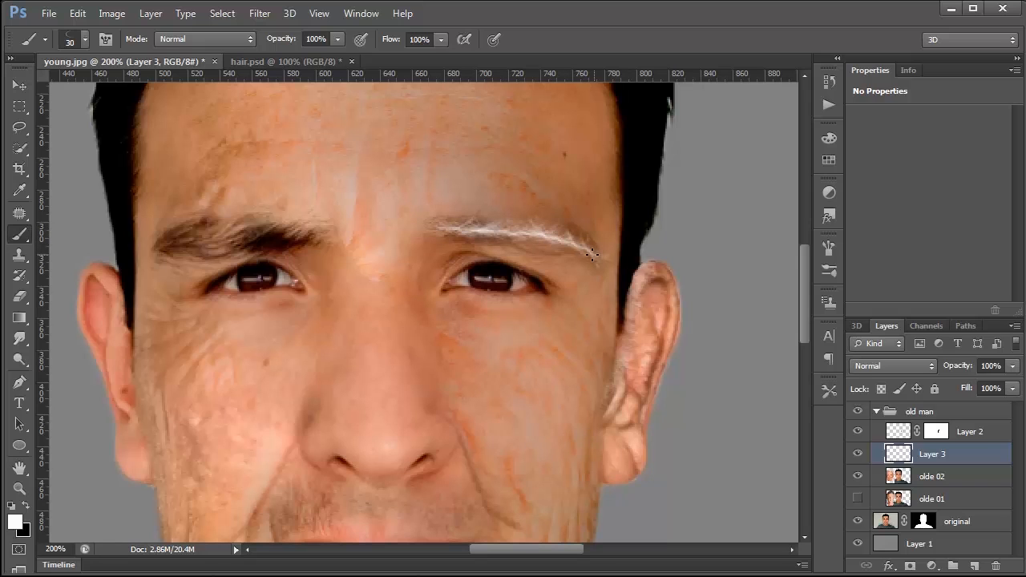
{"action": "mouse_move", "coordinate": [445, 231]}
{"action": "left_mouse_down"}
{"action": "mouse_move", "coordinate": [458, 231]}
{"action": "mouse_move", "coordinate": [439, 233]}
{"action": "left_mouse_up"}
Step: Compare the face with and without the white eyebrow hairs, and lower Layer 3's opacity to 65%
{"action": "left_click", "coordinate": [858, 454]}
{"action": "left_click", "coordinate": [858, 453]}
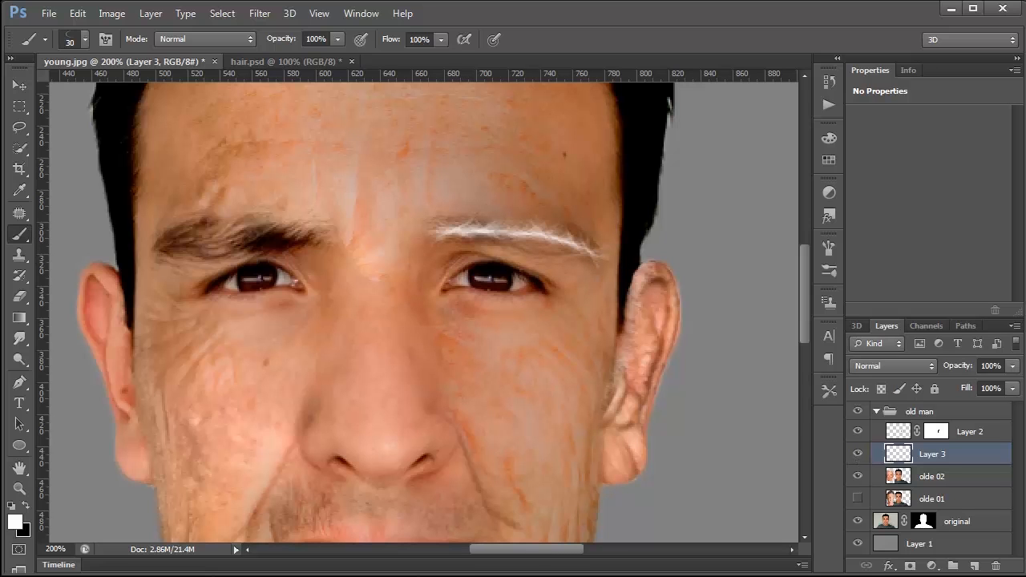
{"action": "double_click", "coordinate": [20, 487]}
{"action": "left_click", "coordinate": [1012, 366]}
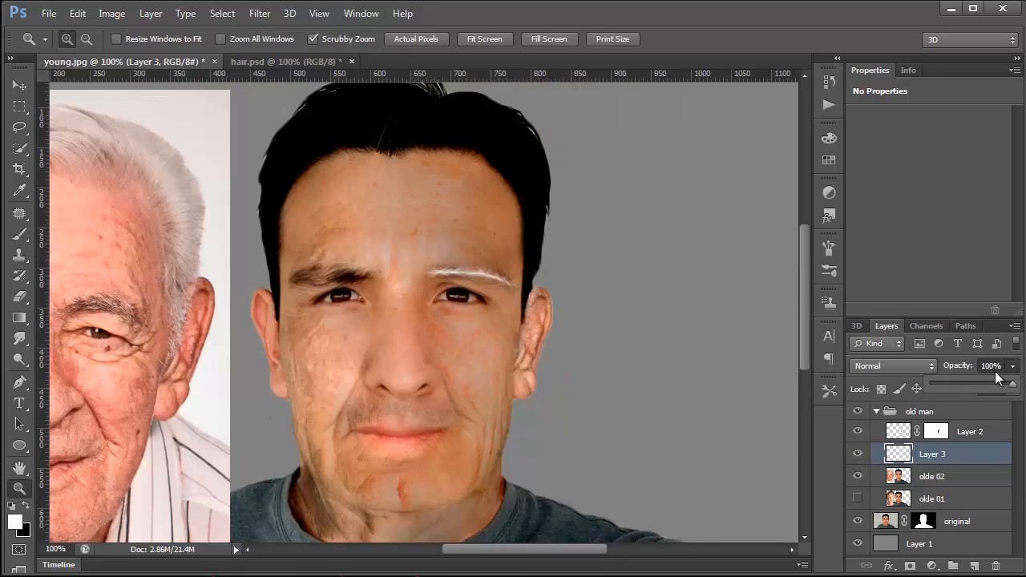
{"action": "mouse_move", "coordinate": [982, 382]}
{"action": "left_mouse_down"}
{"action": "mouse_move", "coordinate": [965, 383]}
{"action": "mouse_move", "coordinate": [984, 386]}
{"action": "left_mouse_up"}
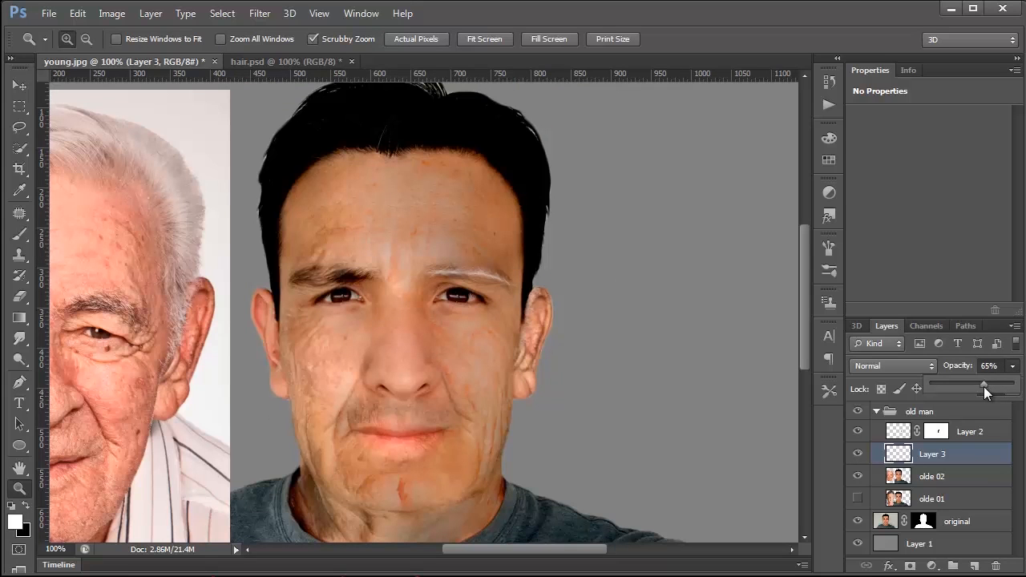
{"action": "left_click", "coordinate": [609, 278]}
Step: Warp the white eyebrow hairs on Layer 3 slightly, arching the upper edge and lowering the outer corner
{"action": "key", "text": "ctrl+t"}
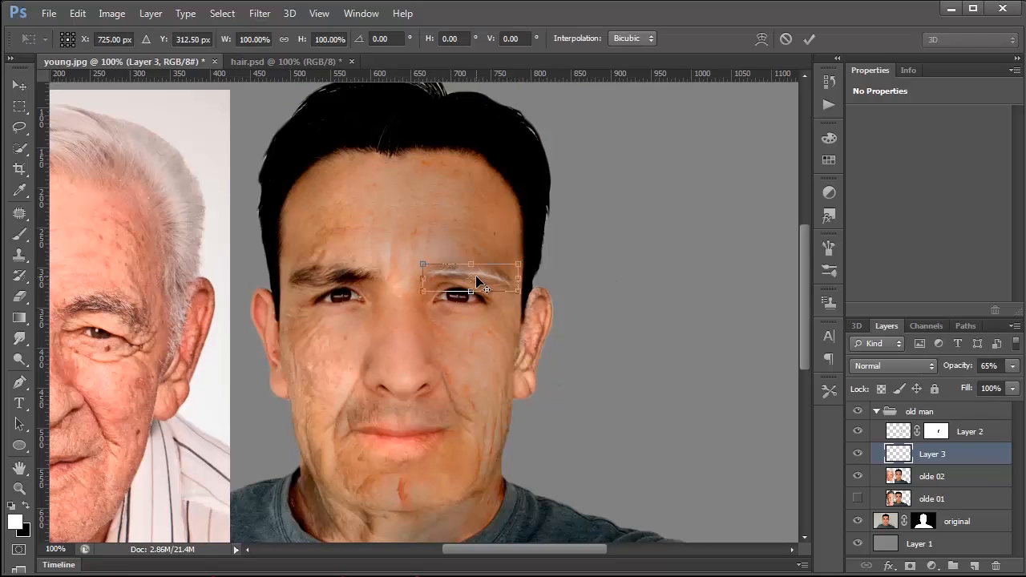
{"action": "right_click", "coordinate": [480, 281]}
{"action": "left_click", "coordinate": [521, 400]}
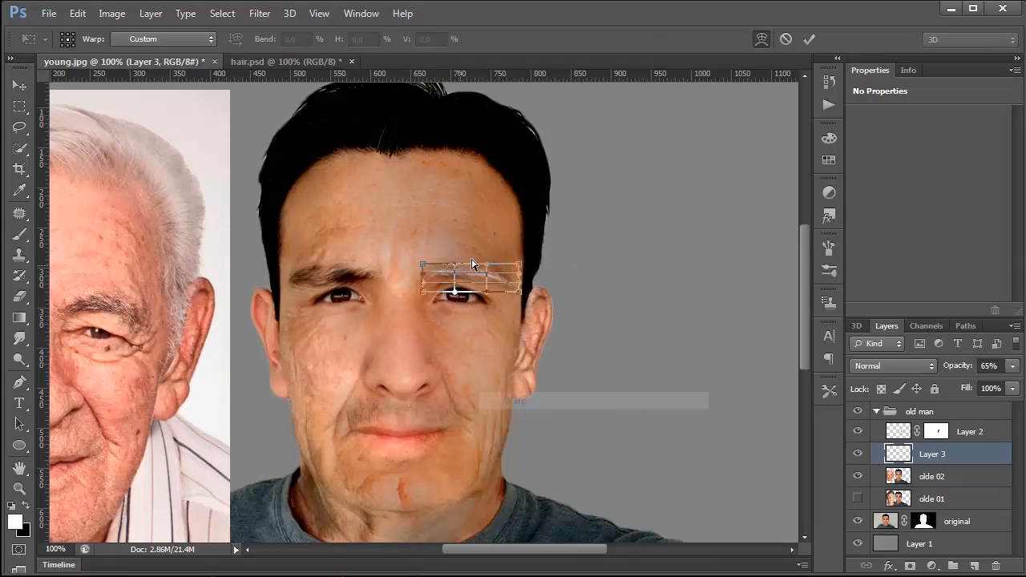
{"action": "left_click_drag", "start_coordinate": [521, 294], "coordinate": [522, 300]}
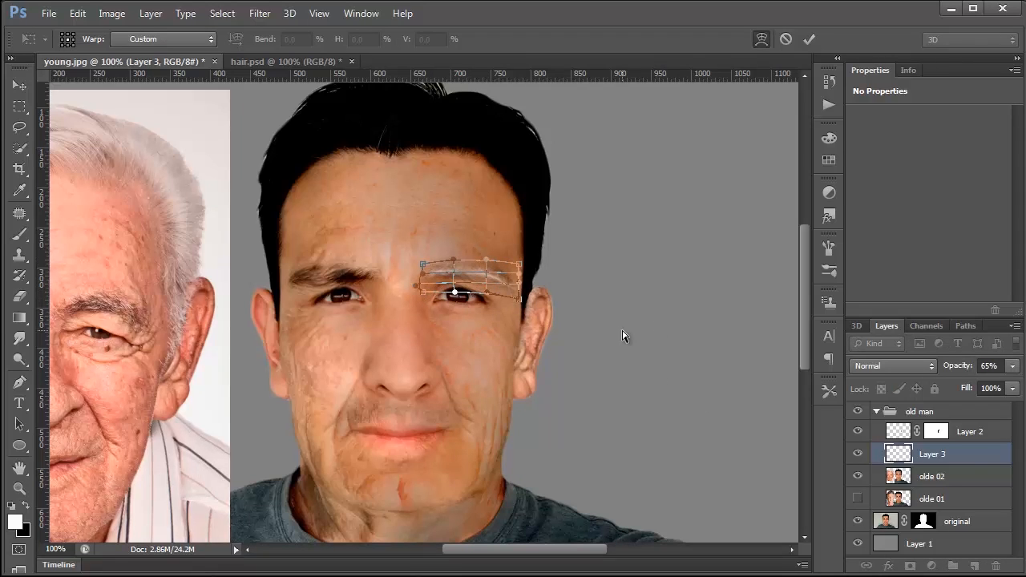
{"action": "key", "text": "Return"}
Step: Duplicate Layer 3 and set the copy's opacity to 10%
{"action": "key", "text": "z"}
{"action": "left_click_drag", "start_coordinate": [903, 458], "coordinate": [977, 567]}
{"action": "left_click", "coordinate": [20, 87]}
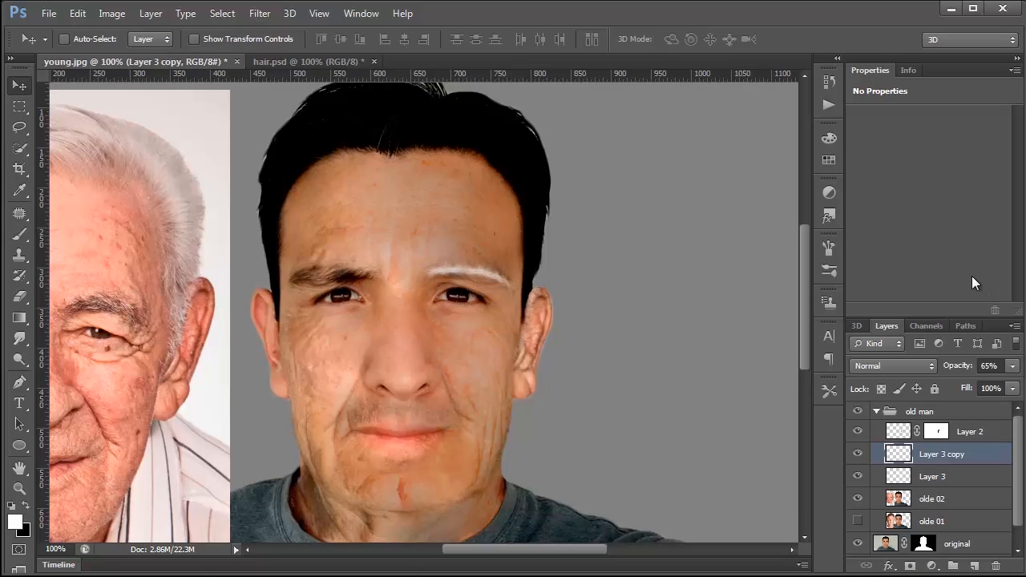
{"action": "left_click_drag", "start_coordinate": [1014, 369], "coordinate": [944, 387]}
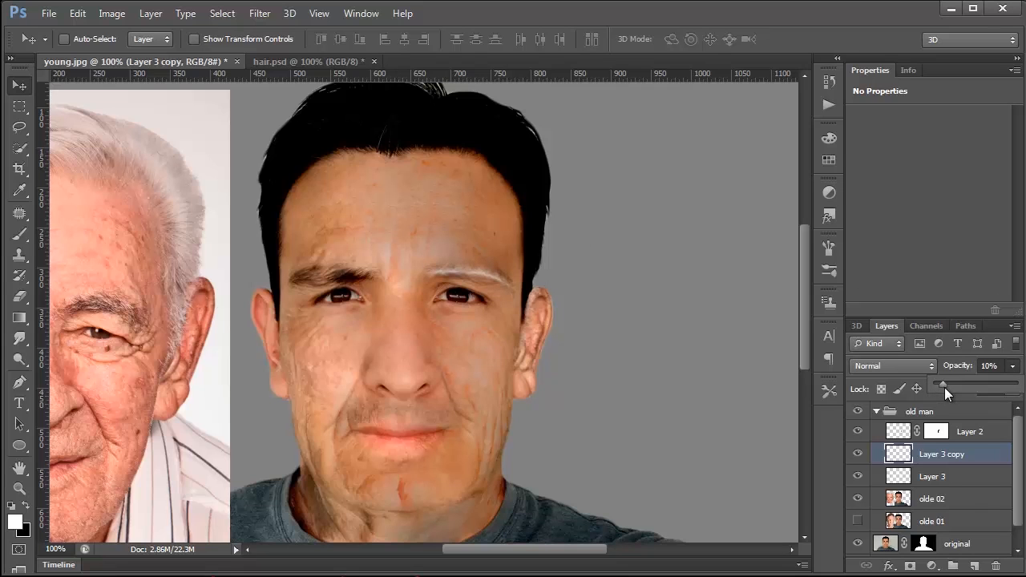
Step: Group Layer 3 with its copy and set the group's opacity to 78%
{"action": "left_click", "coordinate": [902, 478]}
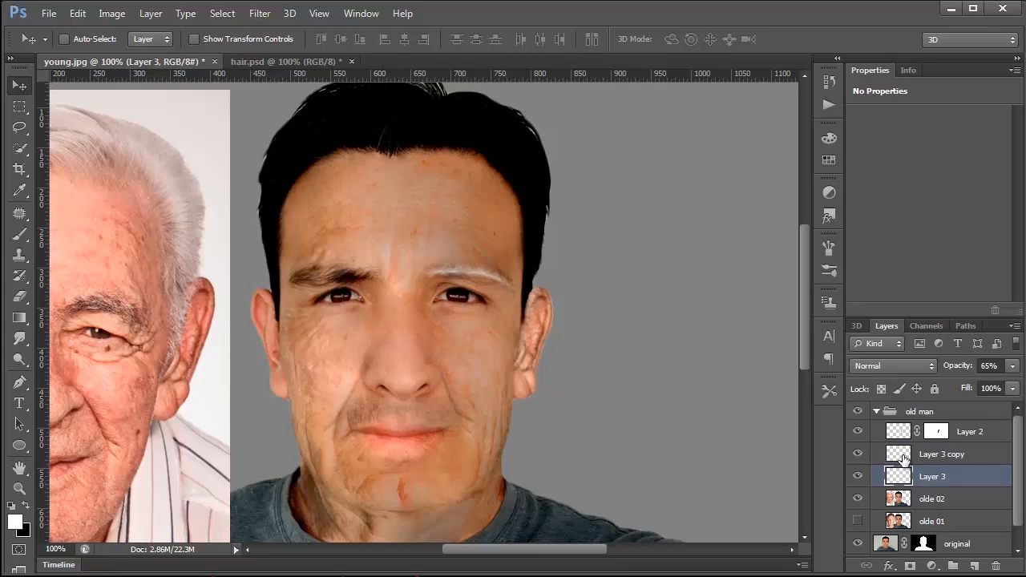
{"action": "left_click", "coordinate": [902, 457], "text": "shift"}
{"action": "key", "text": "ctrl+g"}
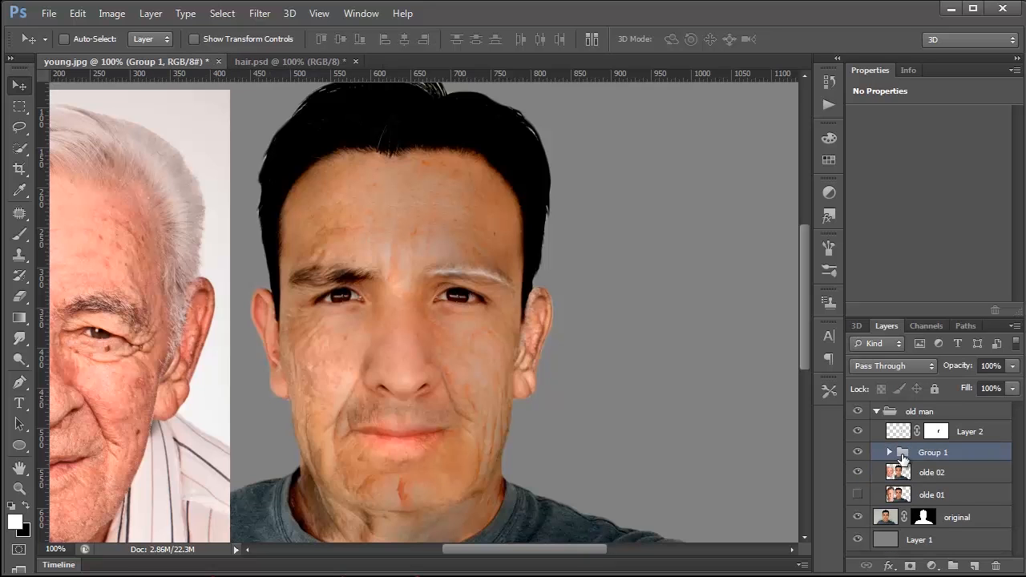
{"action": "left_click", "coordinate": [1012, 365]}
{"action": "mouse_move", "coordinate": [1009, 384]}
{"action": "left_mouse_down"}
{"action": "mouse_move", "coordinate": [991, 387]}
{"action": "mouse_move", "coordinate": [1008, 389]}
{"action": "left_mouse_up"}
{"action": "key", "text": "z"}
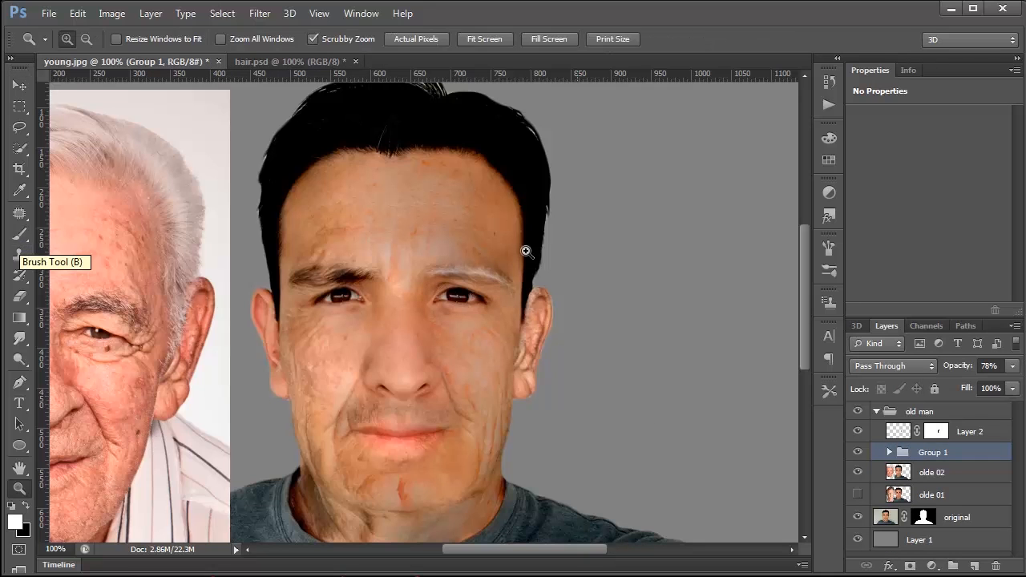
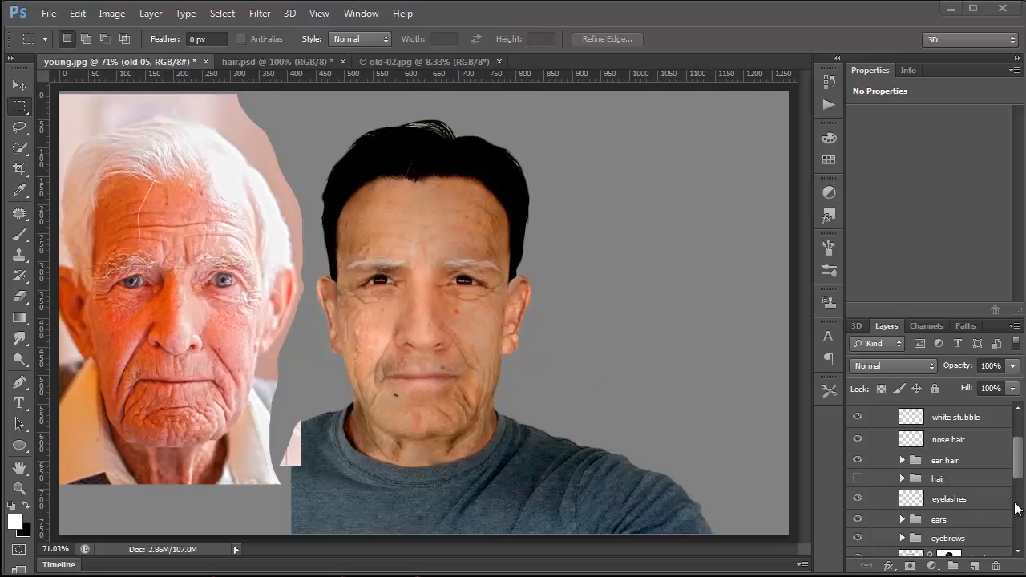
Step: Show the original layer beneath the old man group so the full T-shirt is restored around the reference photo
{"action": "scroll", "coordinate": [1022, 461], "scroll_direction": "up", "scroll_amount": 3}
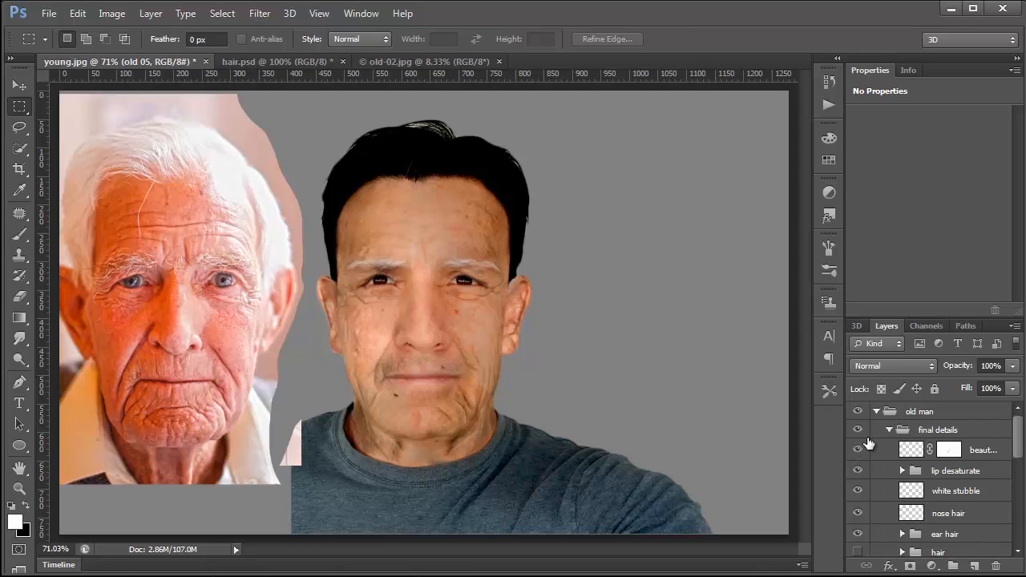
{"action": "left_click", "coordinate": [857, 412]}
{"action": "left_click", "coordinate": [858, 413]}
{"action": "scroll", "coordinate": [858, 414], "scroll_direction": "down", "scroll_amount": 5}
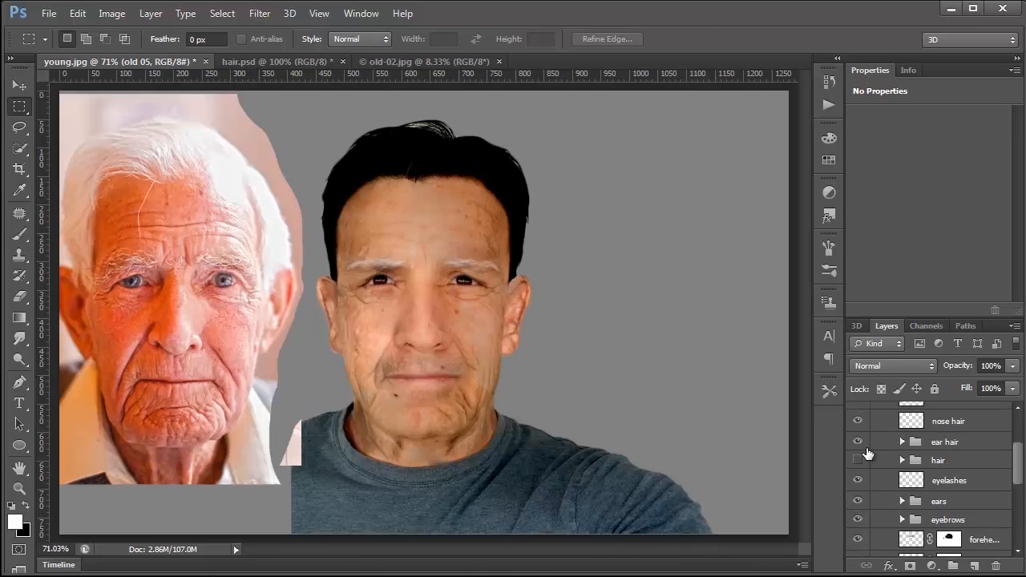
{"action": "left_click", "coordinate": [858, 523]}
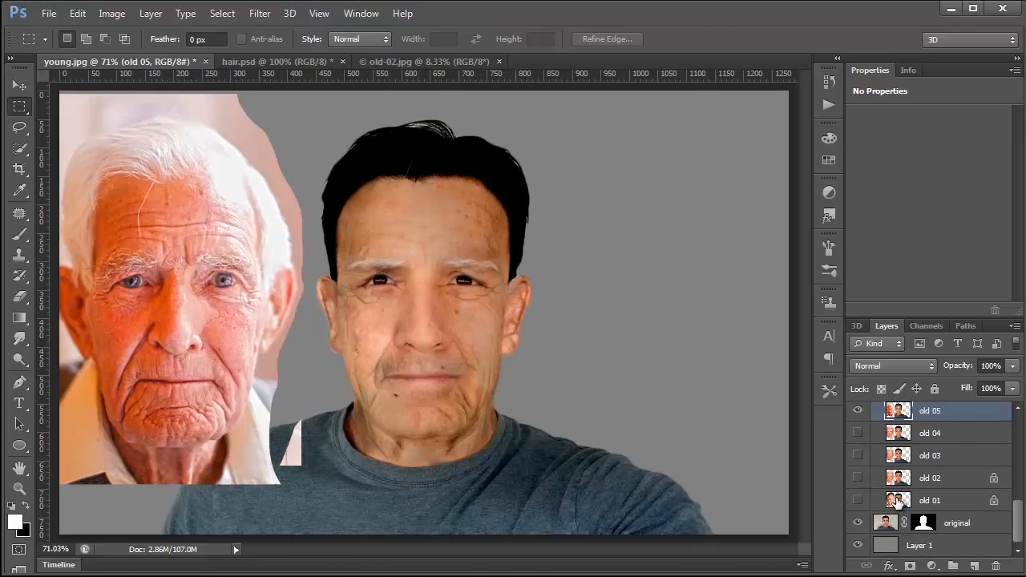
Step: Compare the aged face with the original young face by hiding and showing the old man group several times
{"action": "scroll", "coordinate": [881, 513], "scroll_direction": "up", "scroll_amount": 5}
{"action": "left_click", "coordinate": [857, 412]}
{"action": "left_click", "coordinate": [858, 412]}
{"action": "left_click", "coordinate": [858, 411]}
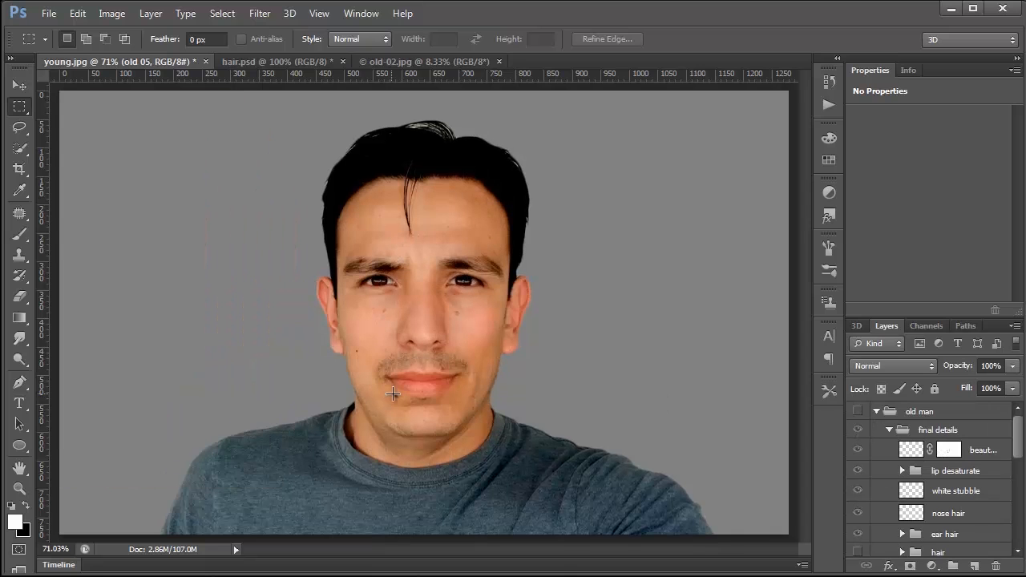
{"action": "left_click", "coordinate": [857, 412]}
{"action": "left_click", "coordinate": [857, 412]}
{"action": "left_click", "coordinate": [857, 412]}
{"action": "left_click", "coordinate": [857, 412]}
{"action": "left_click", "coordinate": [857, 412]}
{"action": "left_click", "coordinate": [857, 412]}
{"action": "left_click", "coordinate": [857, 412]}
{"action": "left_click", "coordinate": [858, 412]}
{"action": "left_click", "coordinate": [858, 412]}
{"action": "scroll", "coordinate": [890, 501], "scroll_direction": "down", "scroll_amount": 3}
{"action": "scroll", "coordinate": [889, 500], "scroll_direction": "down", "scroll_amount": 5}
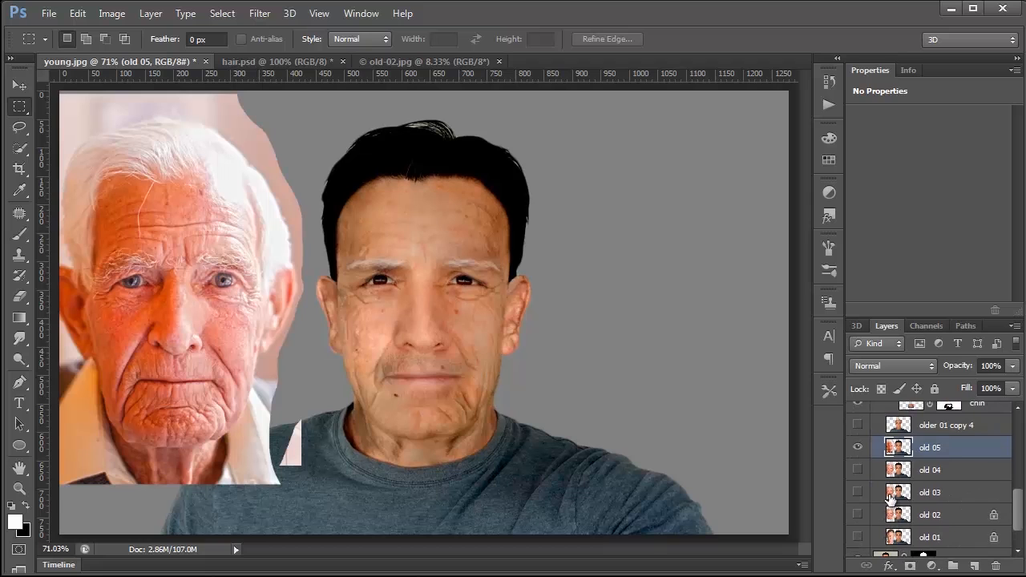
{"action": "scroll", "coordinate": [890, 498], "scroll_direction": "up", "scroll_amount": 1}
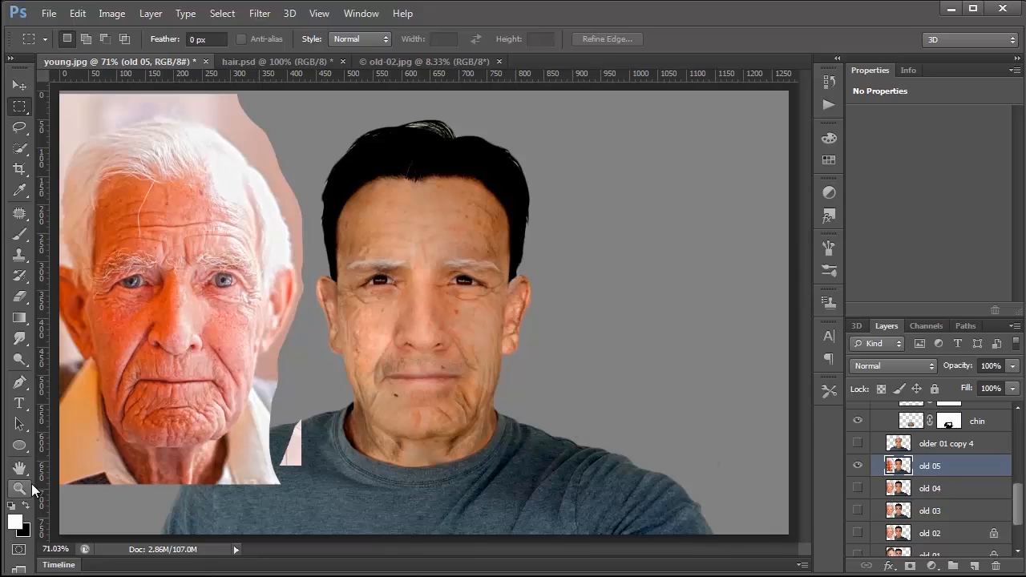
Step: Create a new layer above old 05 and paint white hair strands over both sideburns with the size 30 hair brush
{"action": "left_click", "coordinate": [967, 569]}
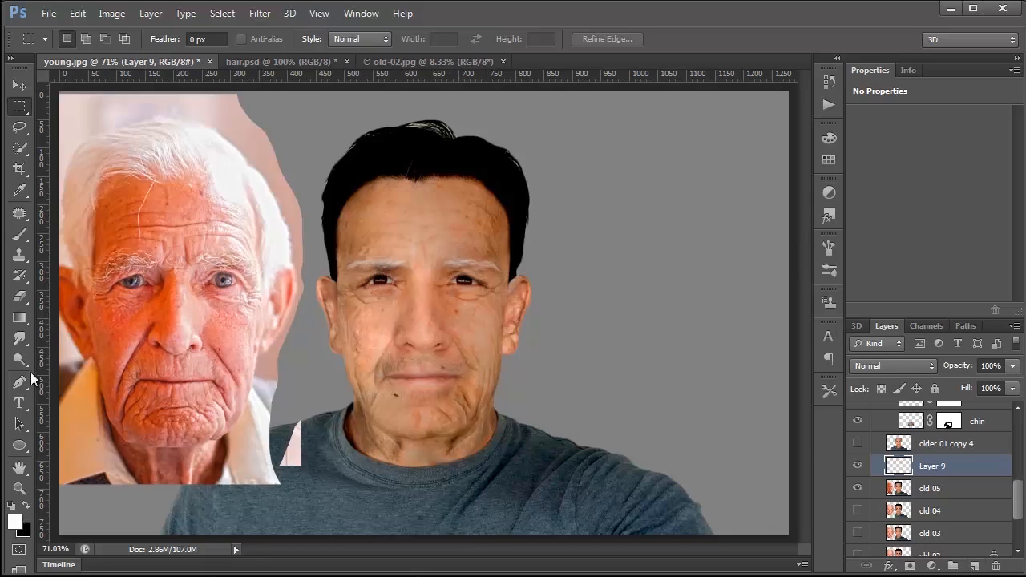
{"action": "left_click", "coordinate": [24, 232]}
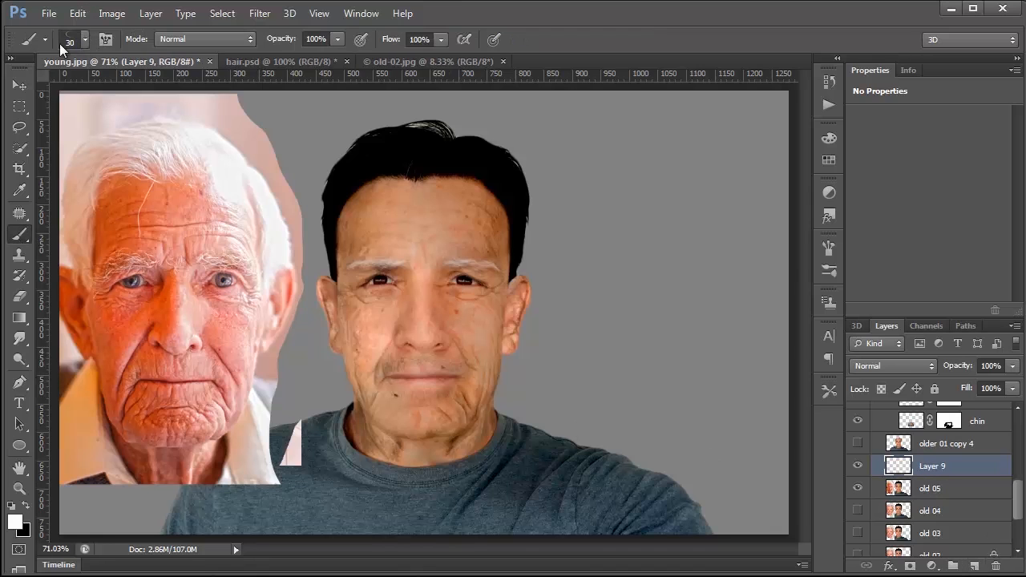
{"action": "mouse_move", "coordinate": [337, 283]}
{"action": "left_mouse_down"}
{"action": "mouse_move", "coordinate": [337, 264]}
{"action": "mouse_move", "coordinate": [336, 280]}
{"action": "left_mouse_up"}
{"action": "mouse_move", "coordinate": [331, 239]}
{"action": "left_mouse_down"}
{"action": "mouse_move", "coordinate": [341, 284]}
{"action": "mouse_move", "coordinate": [329, 229]}
{"action": "left_mouse_up"}
{"action": "mouse_move", "coordinate": [503, 303]}
{"action": "left_mouse_down"}
{"action": "mouse_move", "coordinate": [515, 264]}
{"action": "mouse_move", "coordinate": [517, 277]}
{"action": "mouse_move", "coordinate": [500, 295]}
{"action": "mouse_move", "coordinate": [517, 265]}
{"action": "mouse_move", "coordinate": [513, 274]}
{"action": "mouse_move", "coordinate": [517, 240]}
{"action": "mouse_move", "coordinate": [506, 273]}
{"action": "mouse_move", "coordinate": [511, 237]}
{"action": "mouse_move", "coordinate": [503, 315]}
{"action": "mouse_move", "coordinate": [503, 305]}
{"action": "left_mouse_up"}
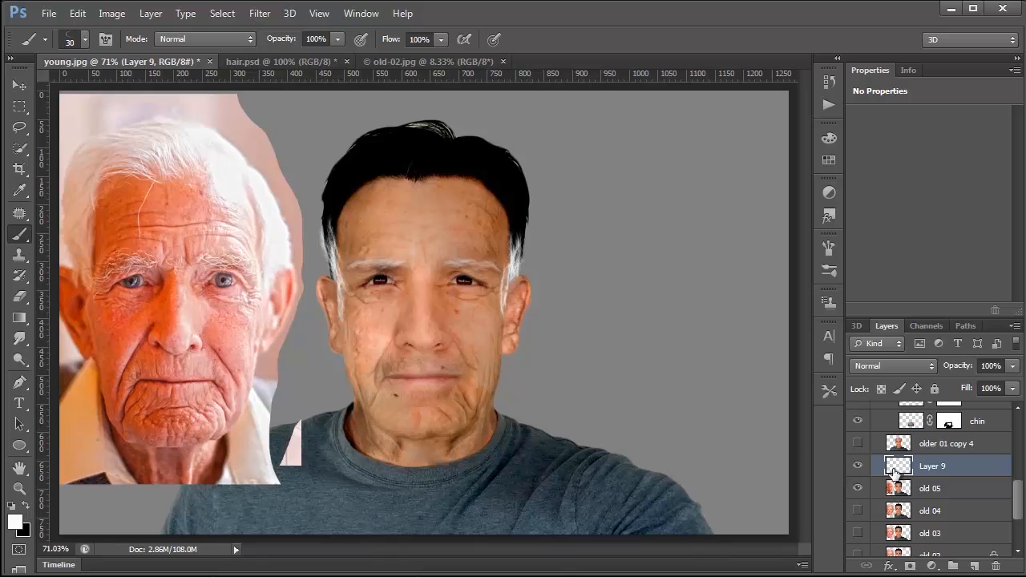
Step: Try a lower opacity on Layer 9, return it to 100%, and lock the layer's transparent pixels
{"action": "left_click", "coordinate": [1013, 366]}
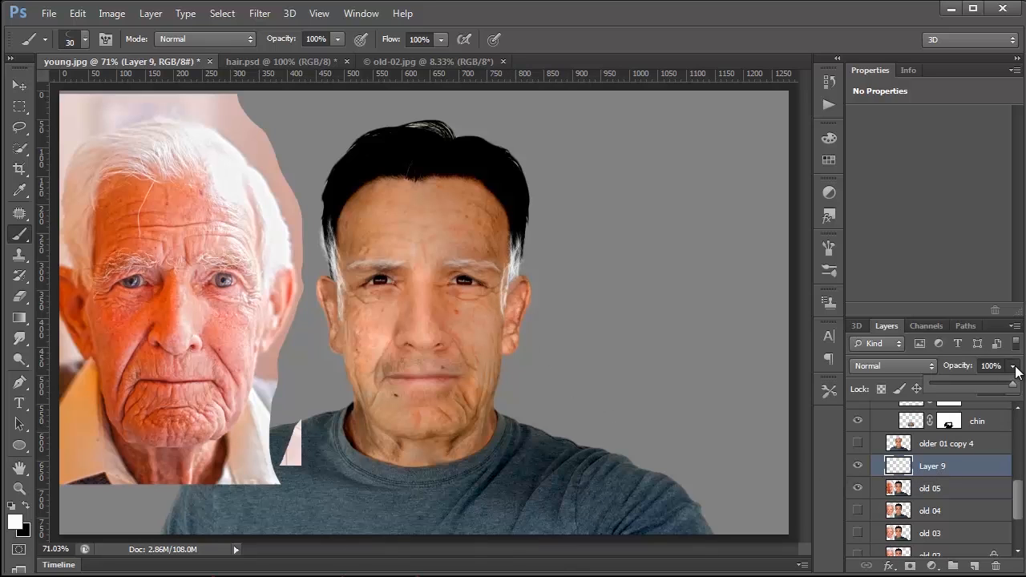
{"action": "left_click_drag", "start_coordinate": [979, 383], "coordinate": [1013, 384]}
{"action": "left_click", "coordinate": [901, 470]}
{"action": "left_click", "coordinate": [1013, 366]}
{"action": "left_click", "coordinate": [879, 389]}
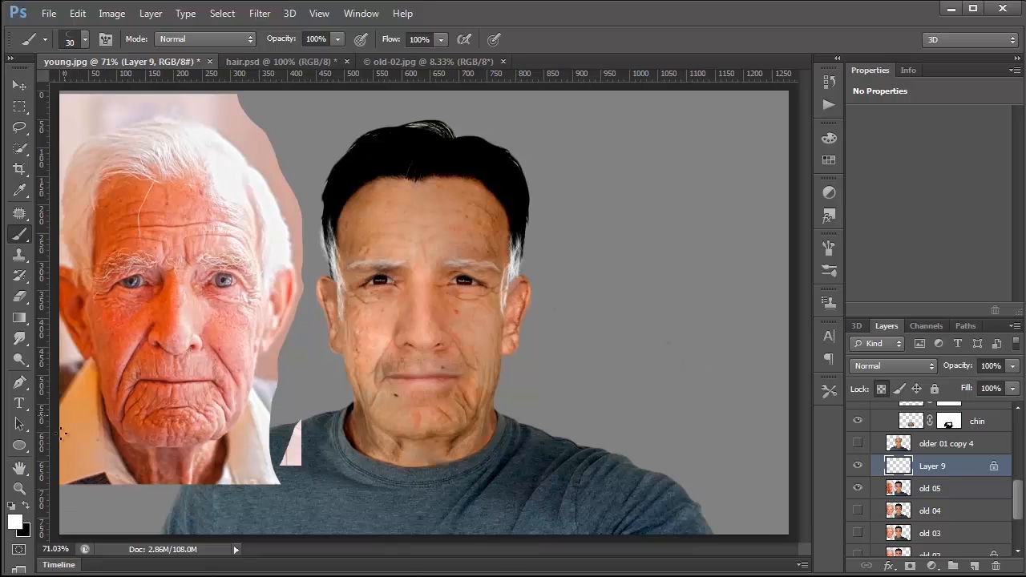
Step: Fill the white sideburn hairs on Layer 9 with a skin tone sampled from the forehead at 100% opacity
{"action": "left_click", "coordinate": [19, 189]}
{"action": "left_click", "coordinate": [490, 196]}
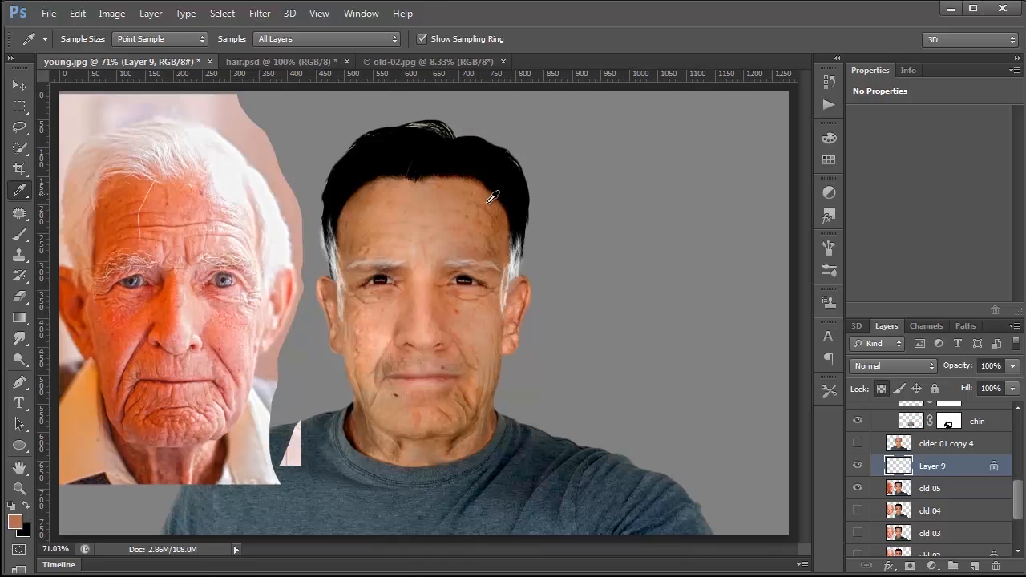
{"action": "left_click", "coordinate": [78, 13]}
{"action": "left_click", "coordinate": [88, 131]}
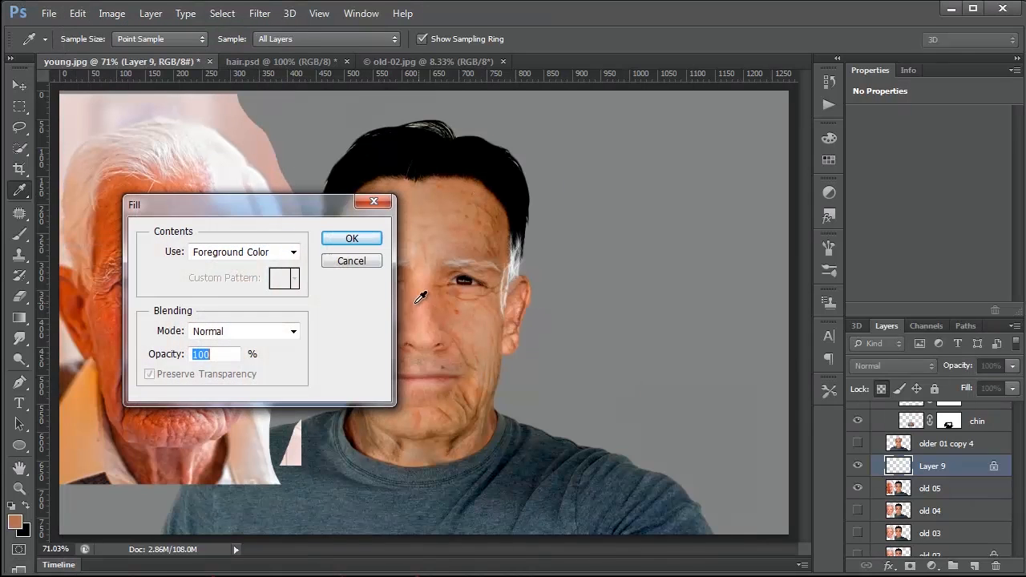
{"action": "left_click", "coordinate": [352, 239]}
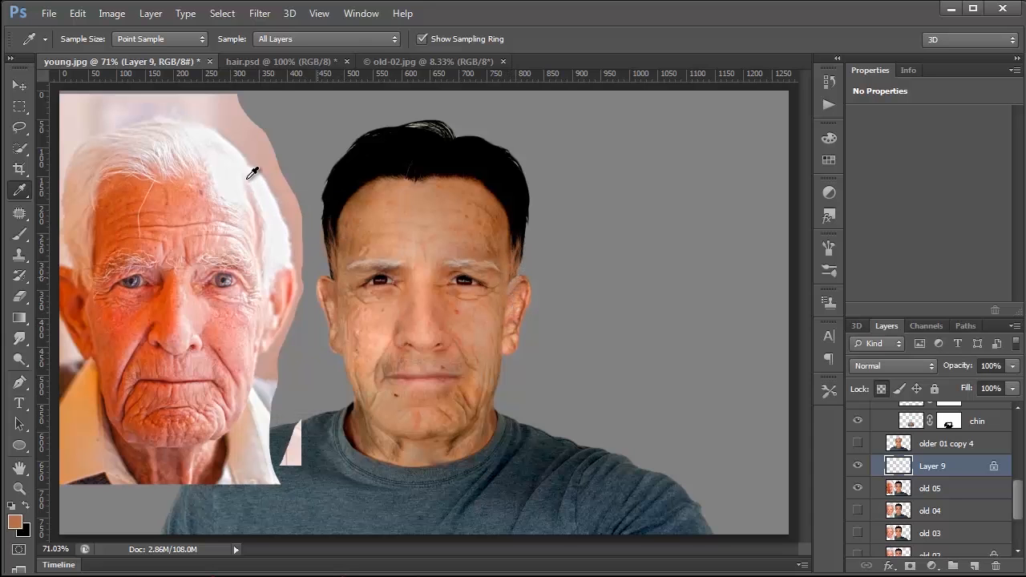
Step: Try fading the skin-tone fill to about 40%, cancel the fade, and undo the fill on Layer 9
{"action": "left_click", "coordinate": [78, 14]}
{"action": "left_click", "coordinate": [97, 80]}
{"action": "mouse_move", "coordinate": [656, 244]}
{"action": "left_mouse_down"}
{"action": "mouse_move", "coordinate": [616, 245]}
{"action": "mouse_move", "coordinate": [669, 247]}
{"action": "left_mouse_up"}
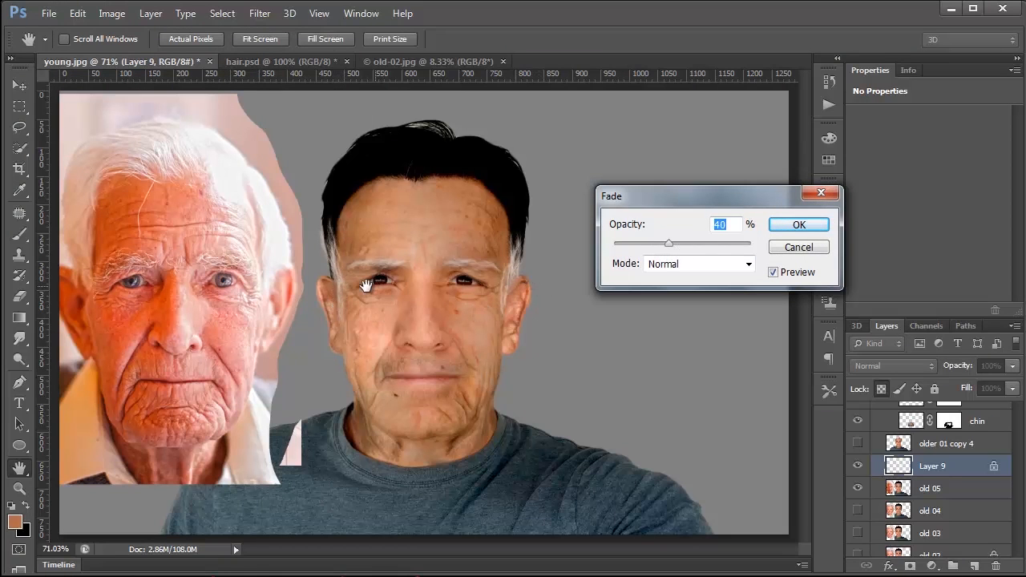
{"action": "left_click_drag", "start_coordinate": [682, 242], "coordinate": [660, 241]}
{"action": "left_click", "coordinate": [796, 248]}
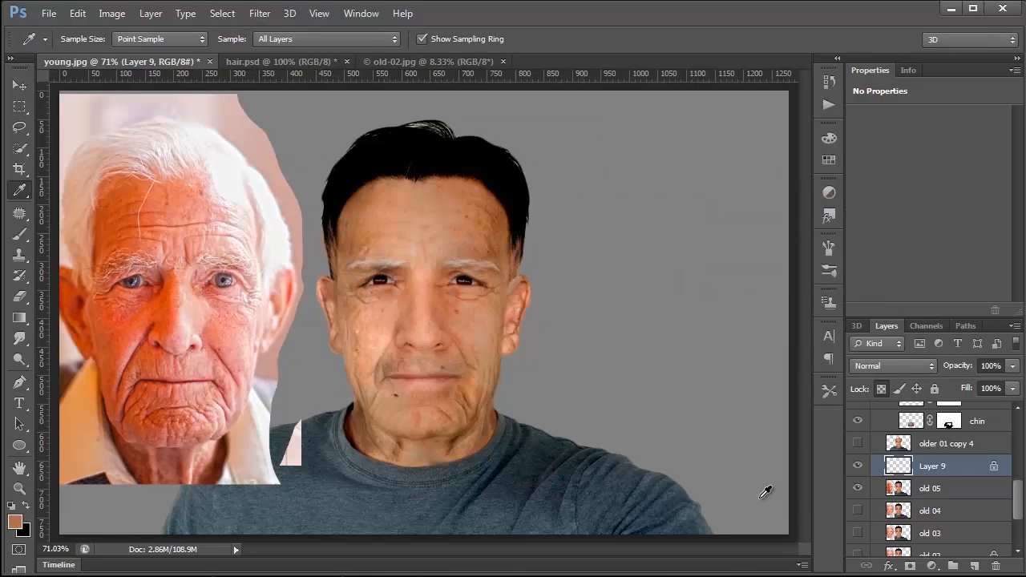
{"action": "left_click", "coordinate": [856, 420]}
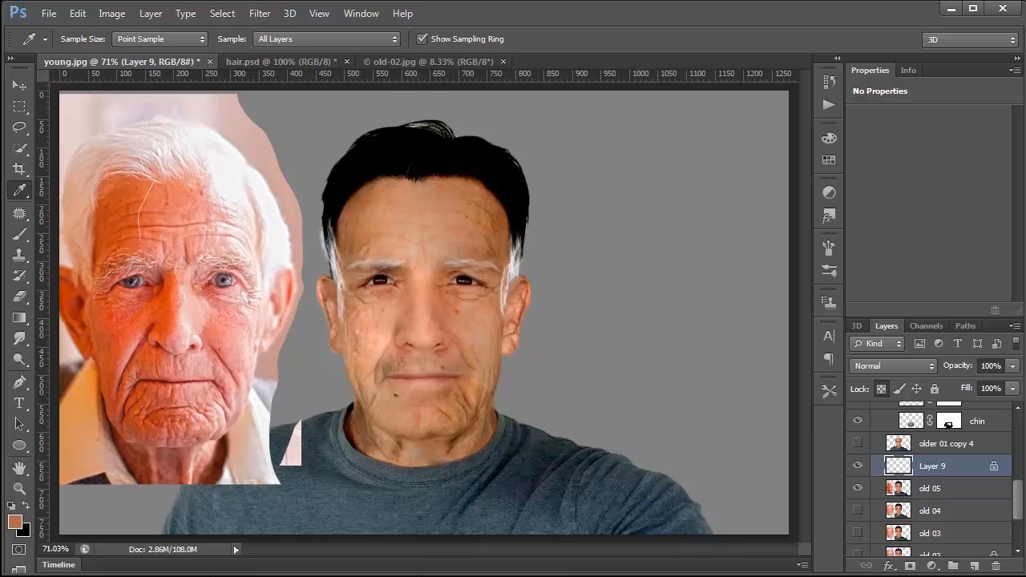
Step: Open the old-02 photo from the assets folder
{"action": "left_click", "coordinate": [49, 14]}
{"action": "left_click", "coordinate": [69, 46]}
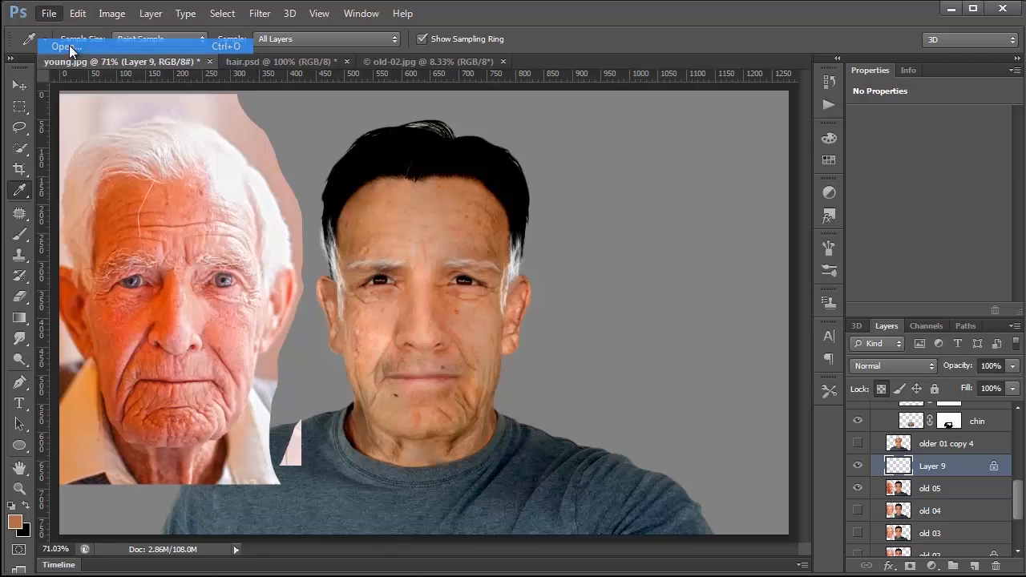
{"action": "left_click", "coordinate": [245, 209]}
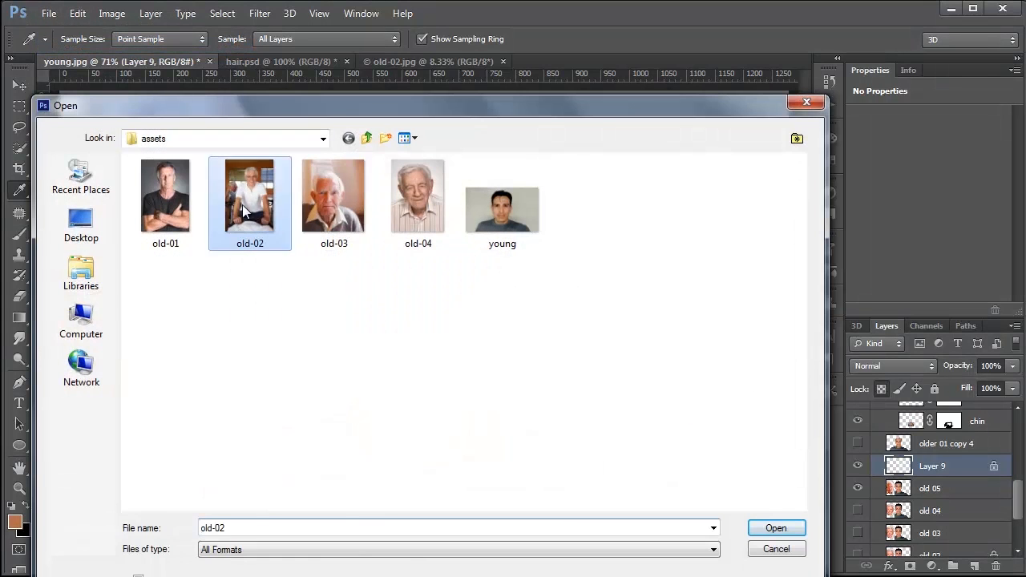
{"action": "left_click", "coordinate": [776, 529]}
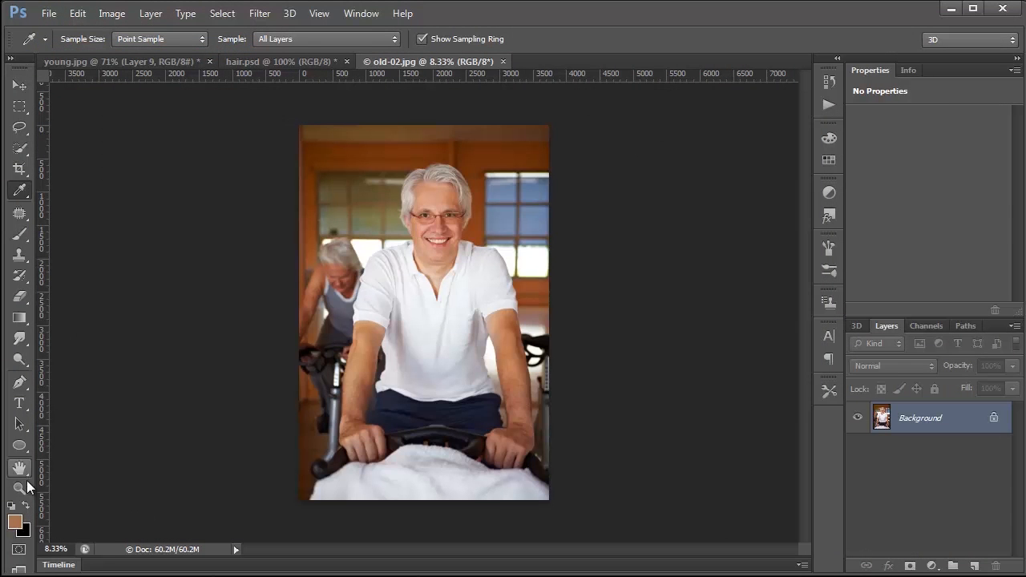
Step: Select a rectangle around the grey-haired man's hair and forehead in old-02.jpg and copy it
{"action": "left_click", "coordinate": [22, 488]}
{"action": "left_click", "coordinate": [438, 241]}
{"action": "left_click", "coordinate": [437, 241]}
{"action": "left_click", "coordinate": [440, 230]}
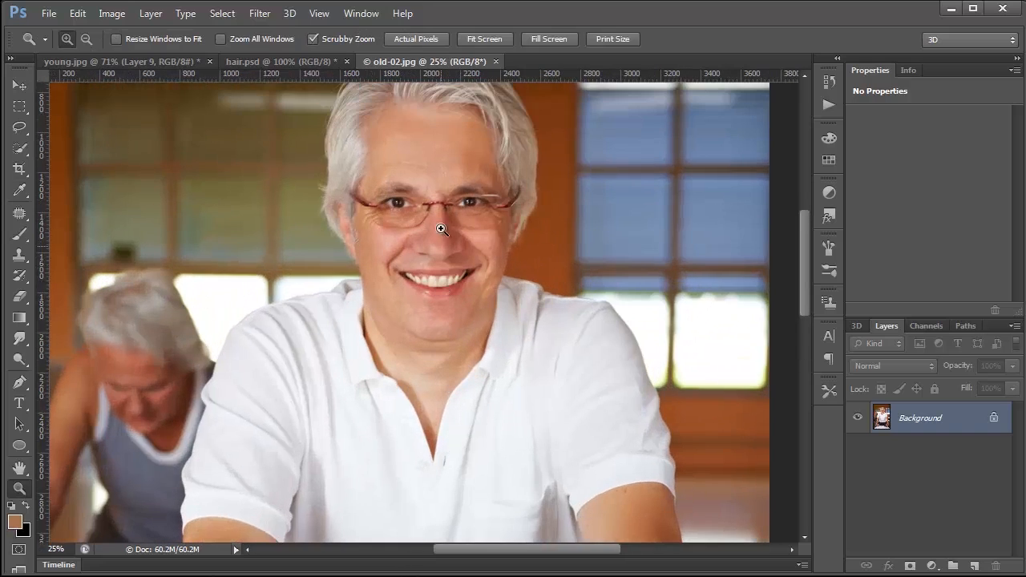
{"action": "scroll", "coordinate": [443, 222], "scroll_direction": "up", "scroll_amount": 1}
{"action": "left_click", "coordinate": [453, 206]}
{"action": "scroll", "coordinate": [481, 258], "scroll_direction": "up", "scroll_amount": 2}
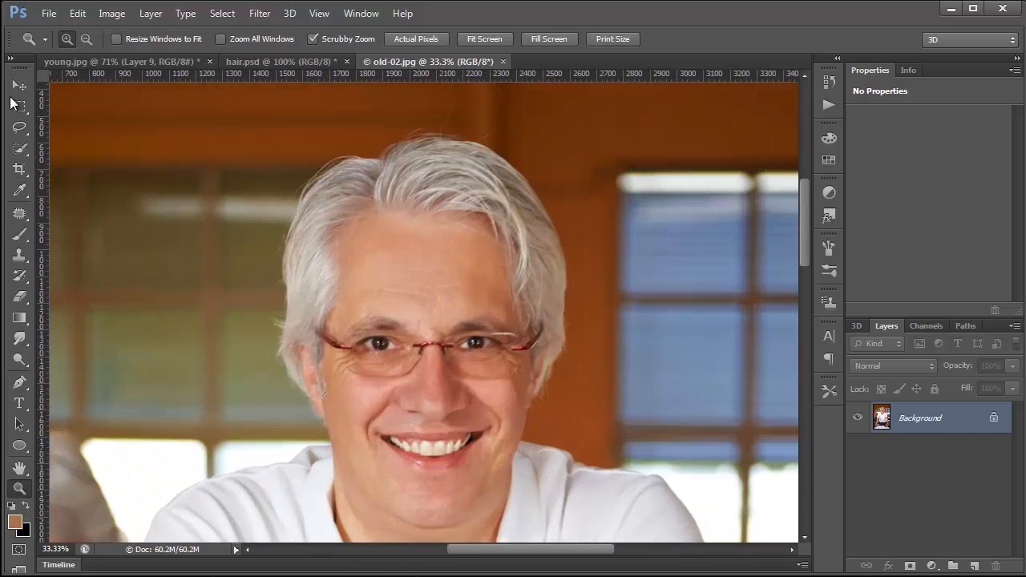
{"action": "left_click", "coordinate": [20, 105]}
{"action": "left_click_drag", "start_coordinate": [271, 125], "coordinate": [576, 354]}
{"action": "left_click", "coordinate": [77, 14]}
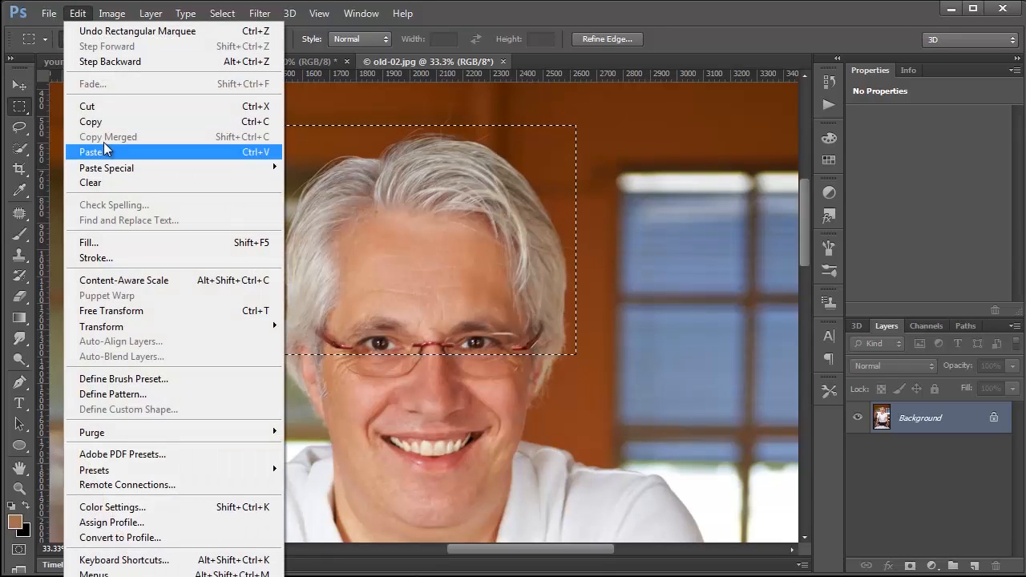
{"action": "left_click", "coordinate": [101, 123]}
Step: Paste the copied hair into young.jpg above Layer 9 and scale it to about 51.7% over the man's head
{"action": "left_click", "coordinate": [158, 61]}
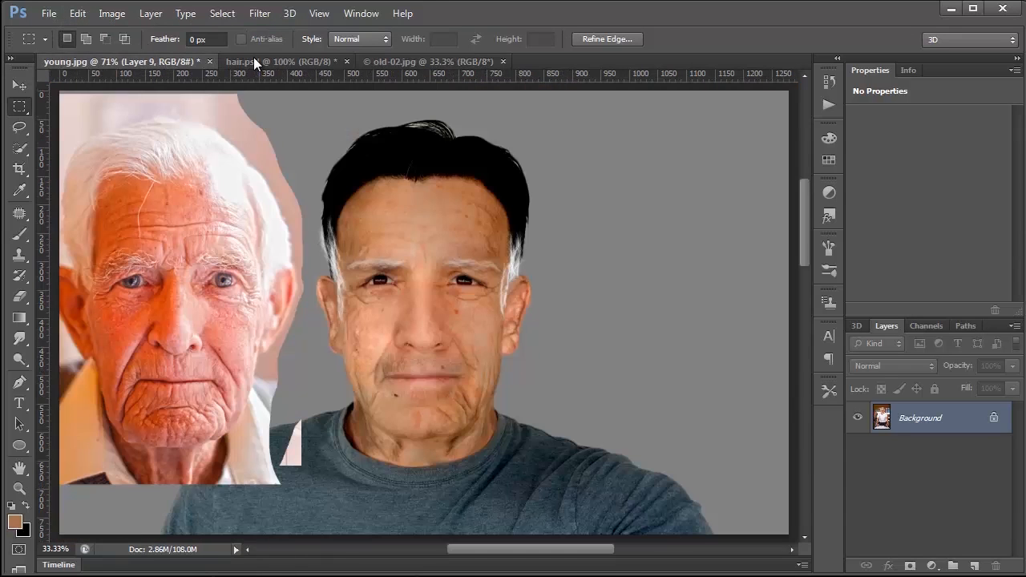
{"action": "left_click", "coordinate": [77, 14]}
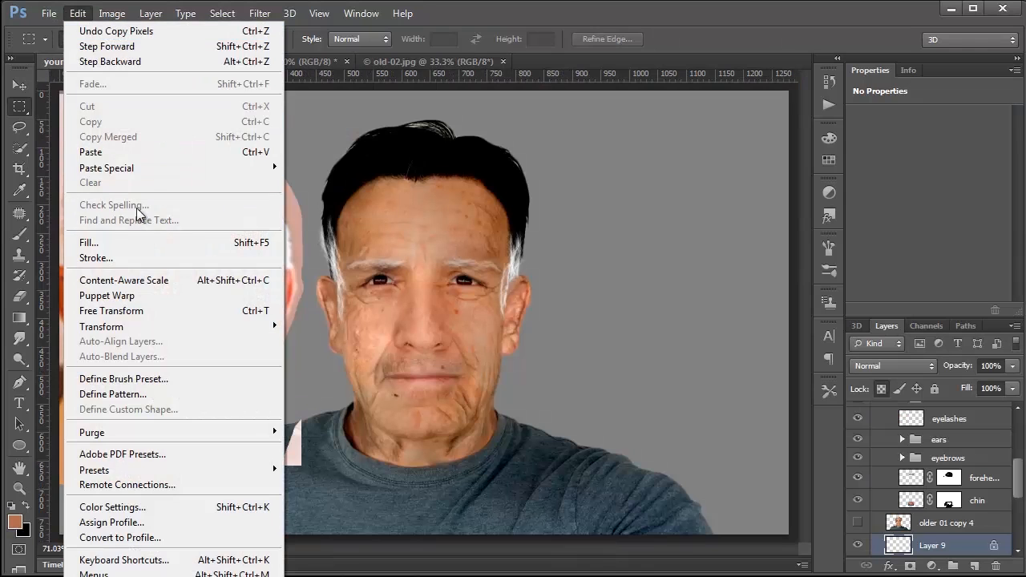
{"action": "left_click", "coordinate": [87, 153]}
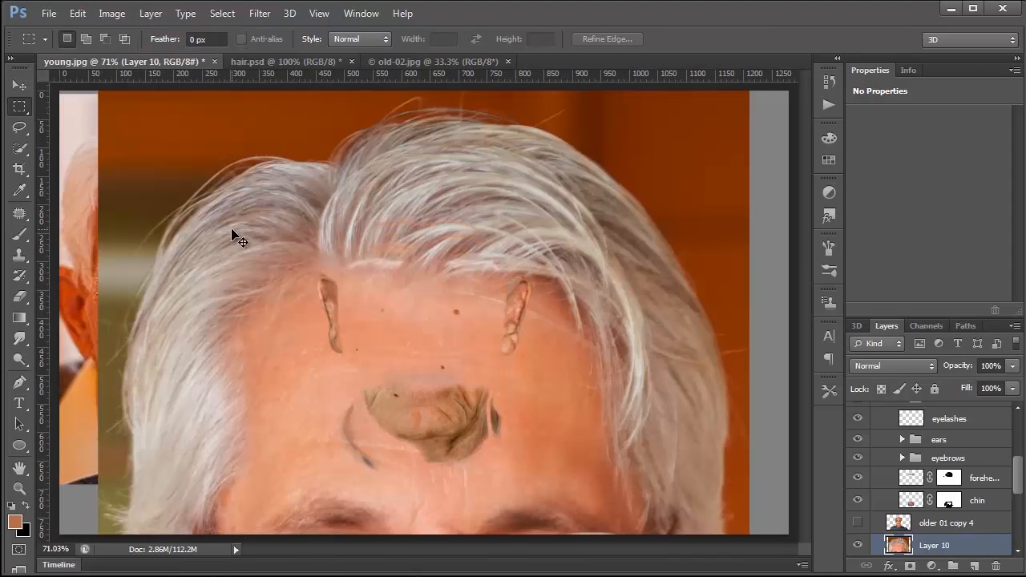
{"action": "key", "text": "ctrl+t"}
{"action": "left_click_drag", "start_coordinate": [92, 93], "coordinate": [412, 314]}
{"action": "left_click_drag", "start_coordinate": [607, 395], "coordinate": [454, 145]}
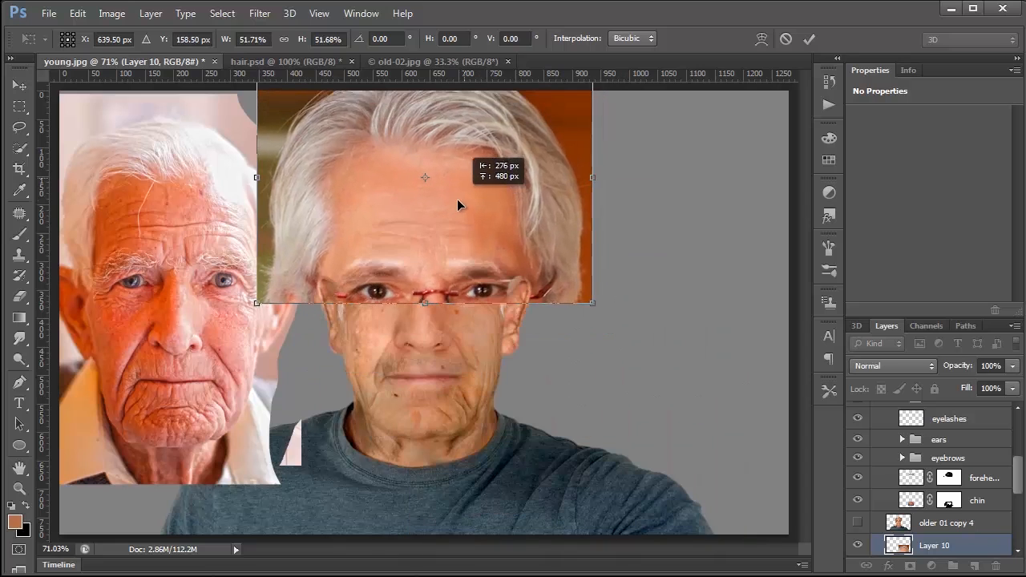
Step: Narrow the pasted hair to 48.91% width and reposition it over the head with the guides shown
{"action": "left_click_drag", "start_coordinate": [330, 151], "coordinate": [334, 193]}
{"action": "left_click_drag", "start_coordinate": [590, 225], "coordinate": [579, 224]}
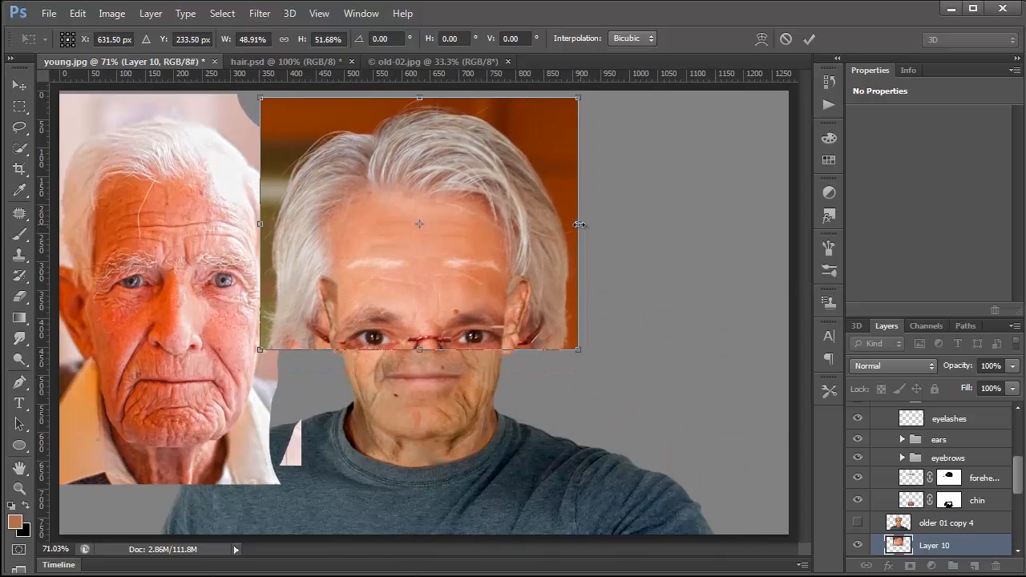
{"action": "key", "text": "ctrl+semicolon"}
{"action": "left_click_drag", "start_coordinate": [548, 144], "coordinate": [553, 108]}
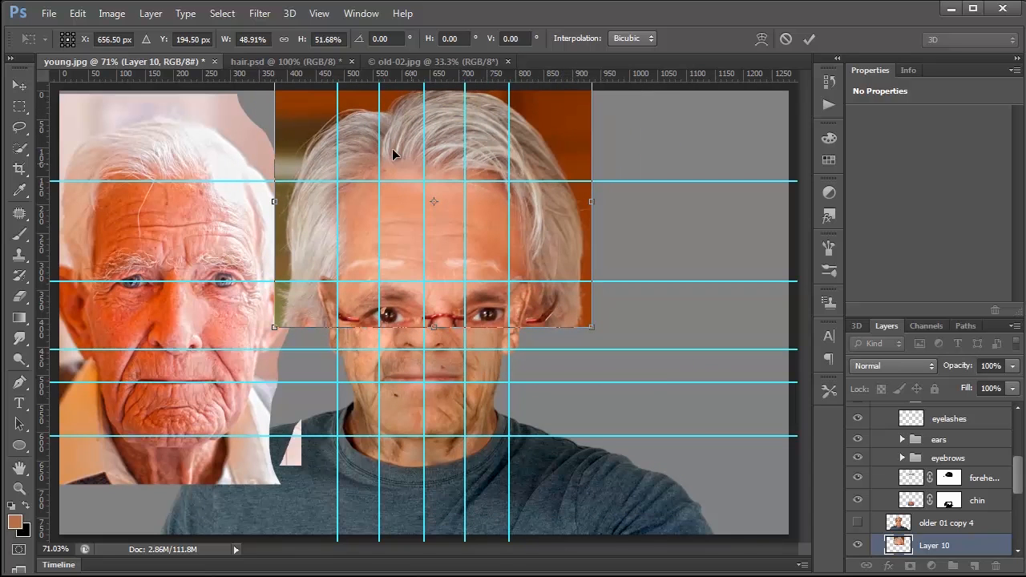
{"action": "left_click_drag", "start_coordinate": [388, 152], "coordinate": [475, 311]}
{"action": "left_click_drag", "start_coordinate": [560, 266], "coordinate": [473, 122]}
Step: Flip the pasted hair horizontally and shrink it to about 41.6% width and 44.5% height around the head
{"action": "right_click", "coordinate": [457, 154]}
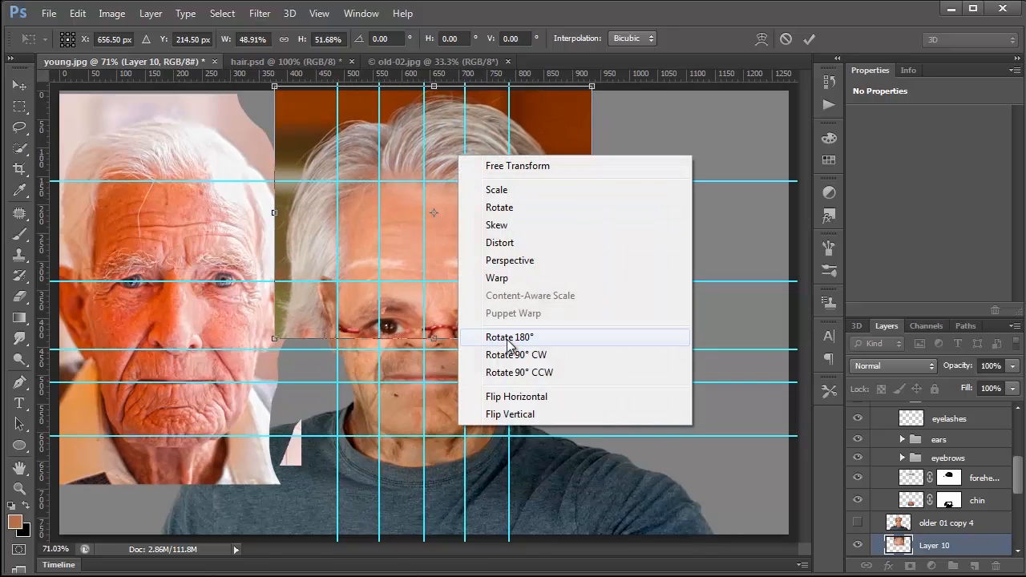
{"action": "left_click", "coordinate": [529, 397]}
{"action": "left_click_drag", "start_coordinate": [563, 148], "coordinate": [544, 138]}
{"action": "left_click_drag", "start_coordinate": [572, 203], "coordinate": [555, 203]}
{"action": "left_click_drag", "start_coordinate": [249, 209], "coordinate": [284, 203]}
{"action": "left_click_drag", "start_coordinate": [429, 189], "coordinate": [442, 163]}
{"action": "left_click_drag", "start_coordinate": [411, 87], "coordinate": [412, 122]}
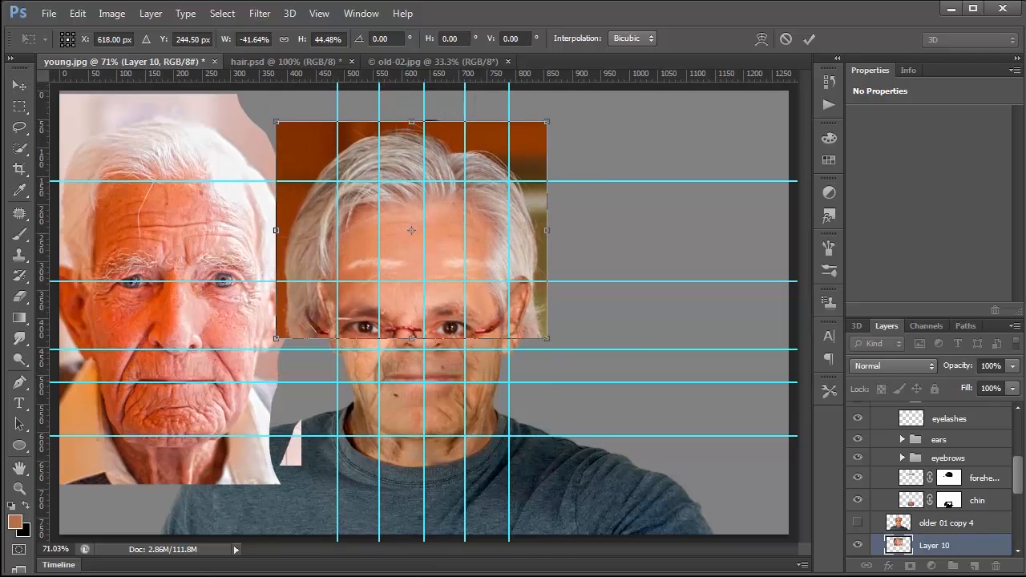
Step: Lower Layer 10's opacity to 69% and align the hair with the man's hairline, widening it to 42.17%
{"action": "left_click", "coordinate": [1013, 366]}
{"action": "left_click", "coordinate": [989, 381]}
{"action": "left_click", "coordinate": [440, 222]}
{"action": "left_click_drag", "start_coordinate": [440, 229], "coordinate": [441, 223]}
{"action": "left_click_drag", "start_coordinate": [546, 222], "coordinate": [549, 222]}
{"action": "left_click_drag", "start_coordinate": [435, 238], "coordinate": [436, 232]}
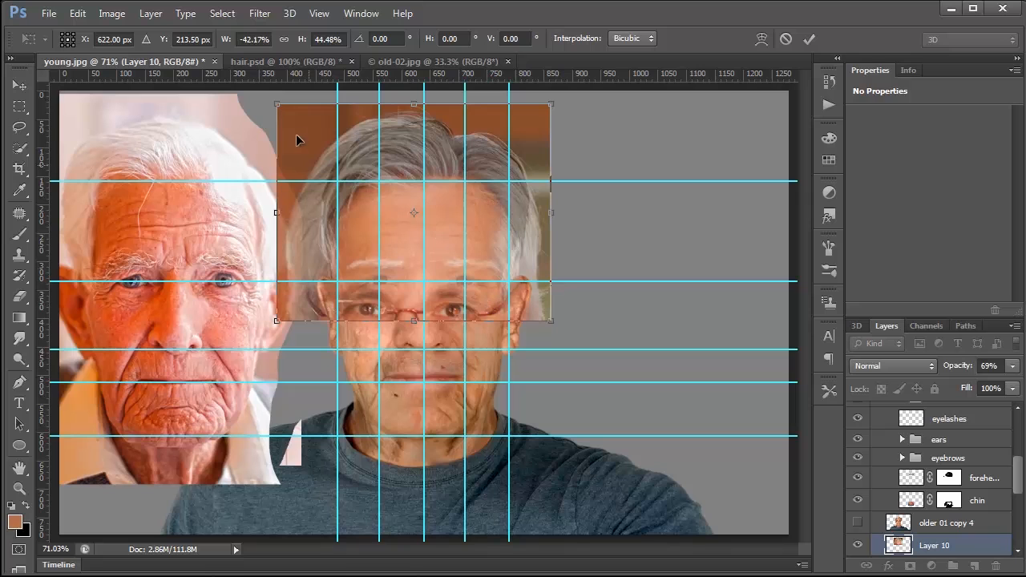
Step: Resize the pasted hair to 39.98% width and 40.53% height, align it over the man's head, and apply the transformation
{"action": "left_click_drag", "start_coordinate": [280, 110], "coordinate": [289, 113]}
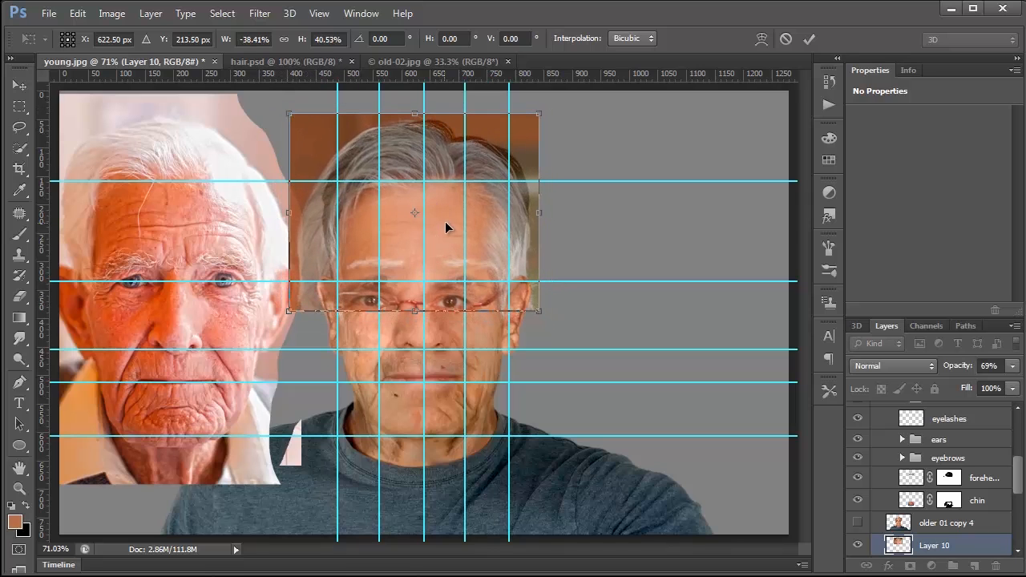
{"action": "left_click_drag", "start_coordinate": [453, 228], "coordinate": [450, 228]}
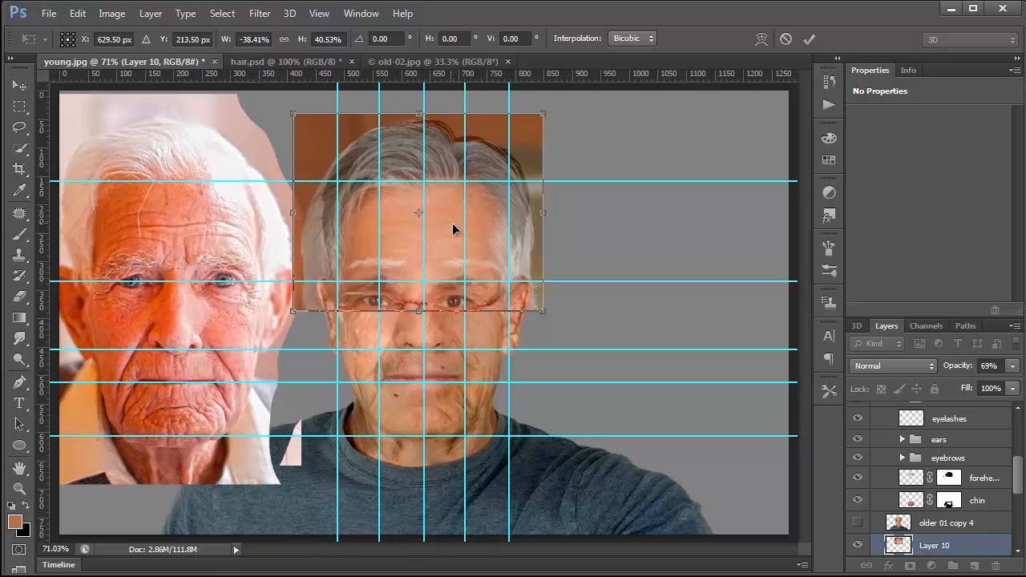
{"action": "left_click_drag", "start_coordinate": [545, 217], "coordinate": [553, 216]}
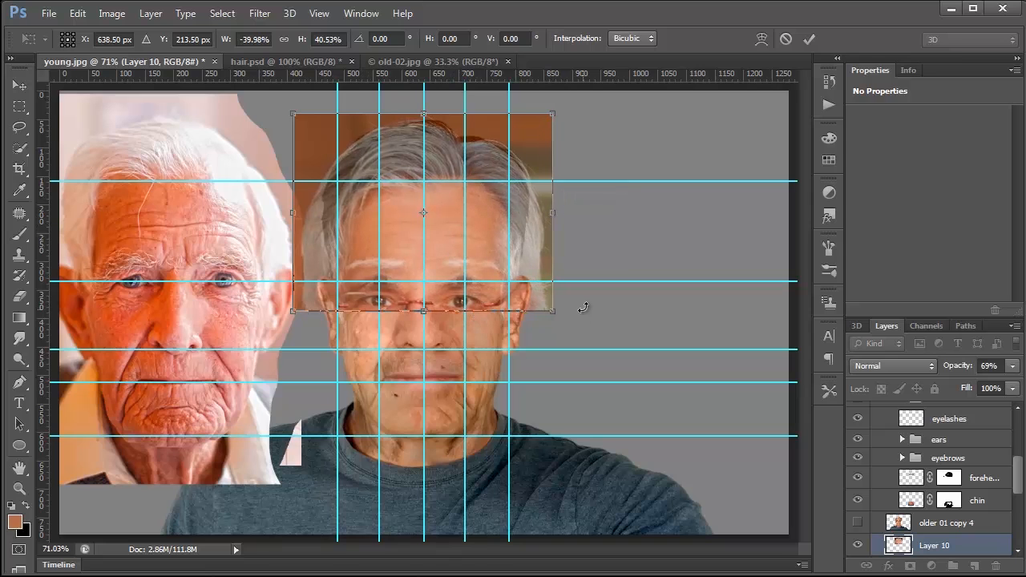
{"action": "key", "text": "Return"}
Step: Raise Layer 10's opacity to 100% and hide the guides
{"action": "left_click", "coordinate": [1010, 366]}
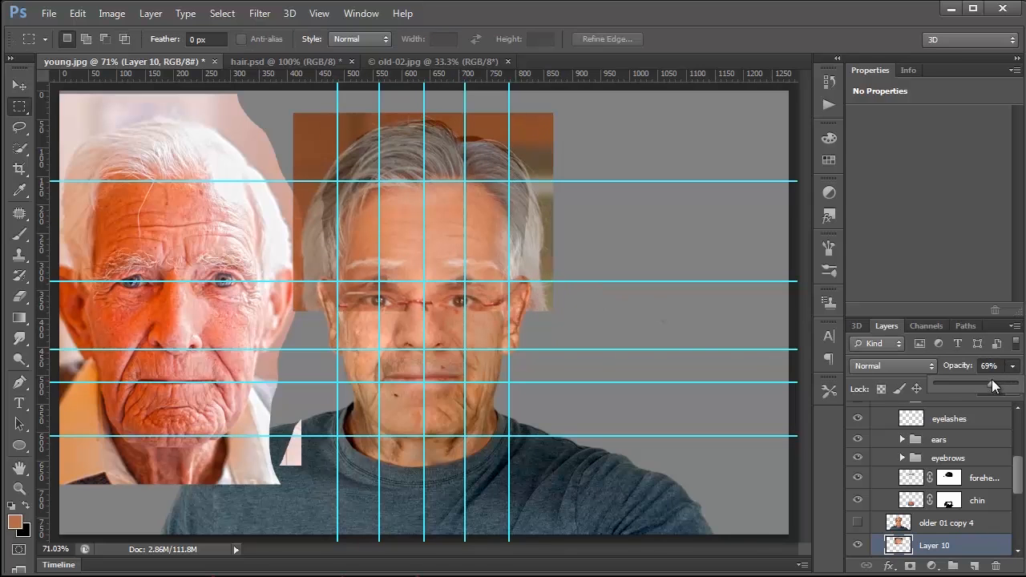
{"action": "left_click_drag", "start_coordinate": [991, 382], "coordinate": [1018, 383]}
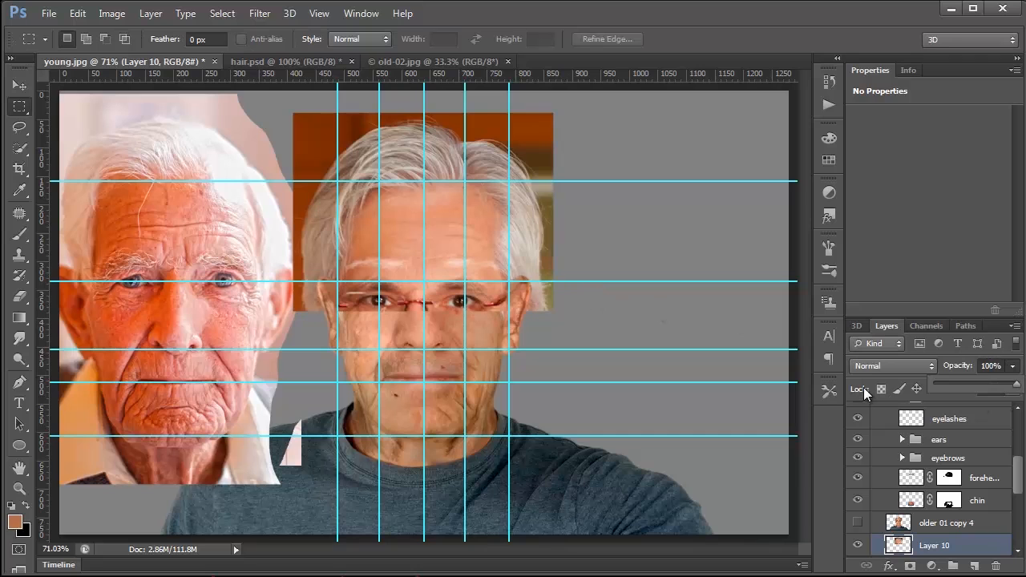
{"action": "key", "text": "ctrl+semicolon"}
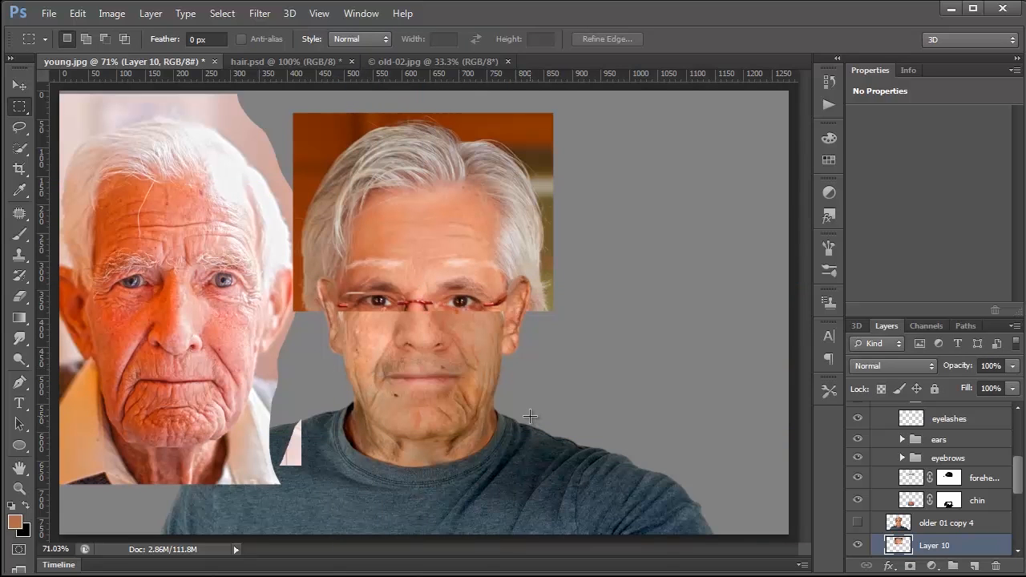
Step: Add a layer mask to Layer 10 and try a black dab on it with a soft round 1000 px brush at 0% hardness
{"action": "left_click", "coordinate": [910, 566]}
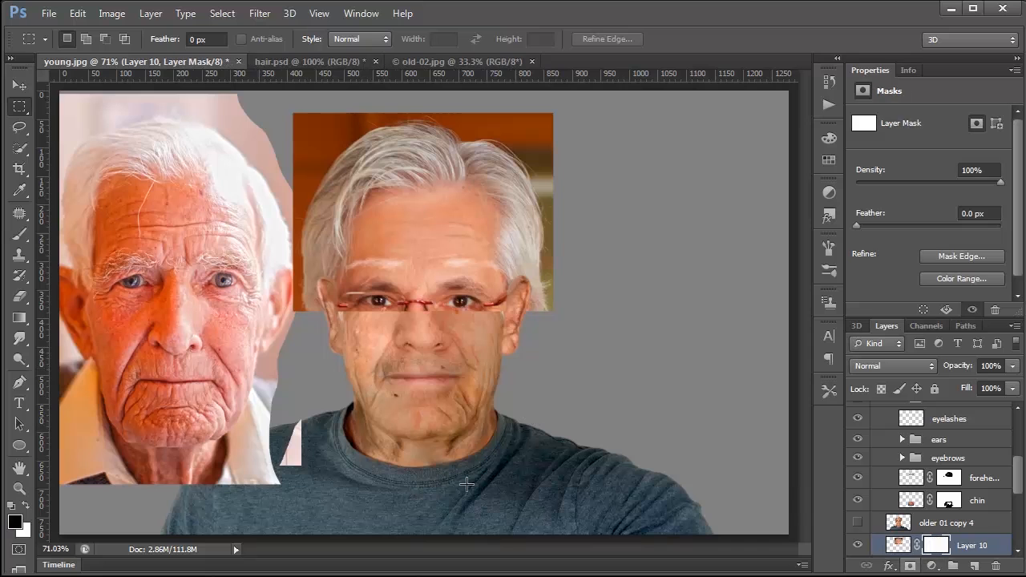
{"action": "left_click", "coordinate": [19, 234]}
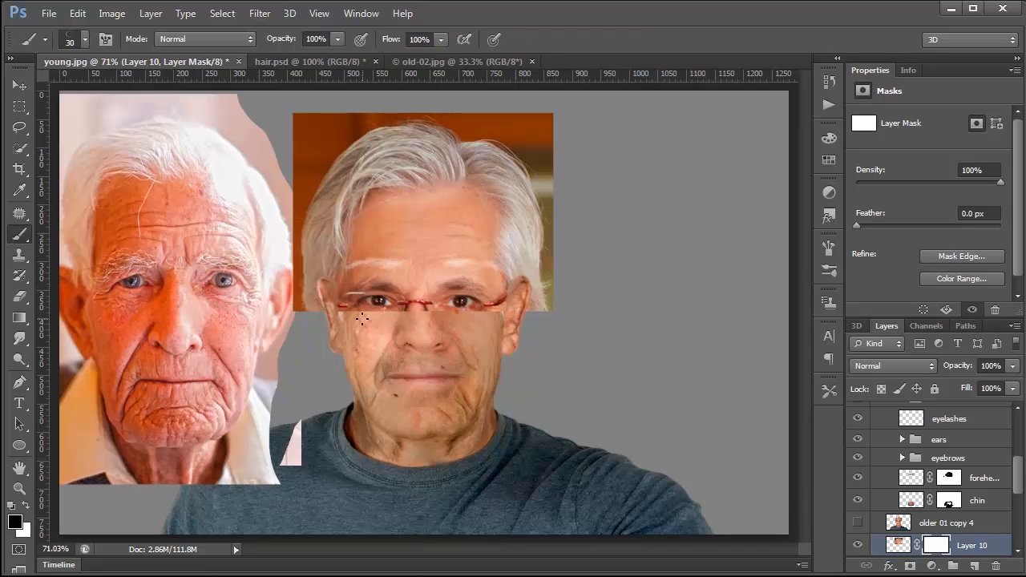
{"action": "key", "text": "bracketright"}
{"action": "key", "text": "bracketright"}
{"action": "key", "text": "bracketright"}
{"action": "key", "text": "bracketright"}
{"action": "key", "text": "bracketright"}
{"action": "key", "text": "bracketright"}
{"action": "key", "text": "bracketright"}
{"action": "key", "text": "bracketright"}
{"action": "key", "text": "bracketright"}
{"action": "key", "text": "bracketright"}
{"action": "left_click", "coordinate": [85, 39]}
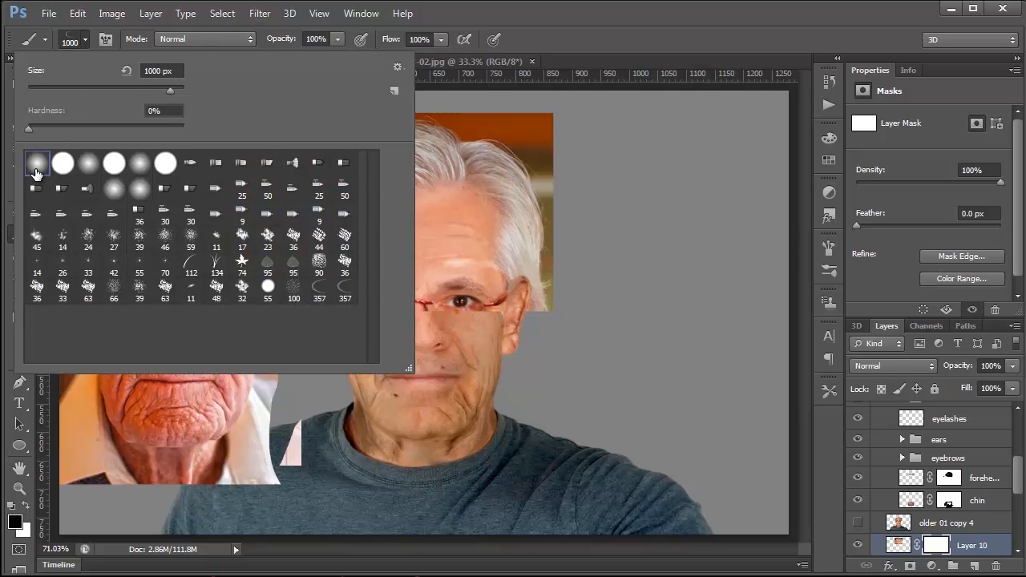
{"action": "left_click", "coordinate": [545, 338]}
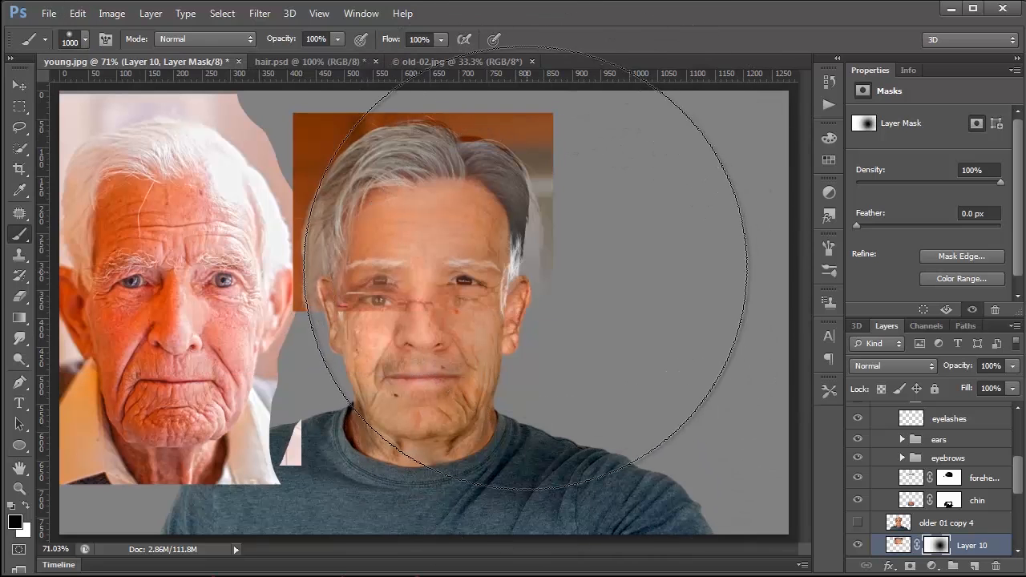
{"action": "left_click", "coordinate": [476, 248]}
Step: Mask out the pasted photo's background, face and glasses around the grey hair, reducing the soft black brush to 70 px
{"action": "key", "text": "bracketleft"}
{"action": "key", "text": "bracketleft"}
{"action": "key", "text": "bracketleft"}
{"action": "key", "text": "bracketleft"}
{"action": "key", "text": "bracketleft"}
{"action": "key", "text": "bracketleft"}
{"action": "key", "text": "bracketleft"}
{"action": "key", "text": "bracketleft"}
{"action": "key", "text": "bracketleft"}
{"action": "key", "text": "bracketleft"}
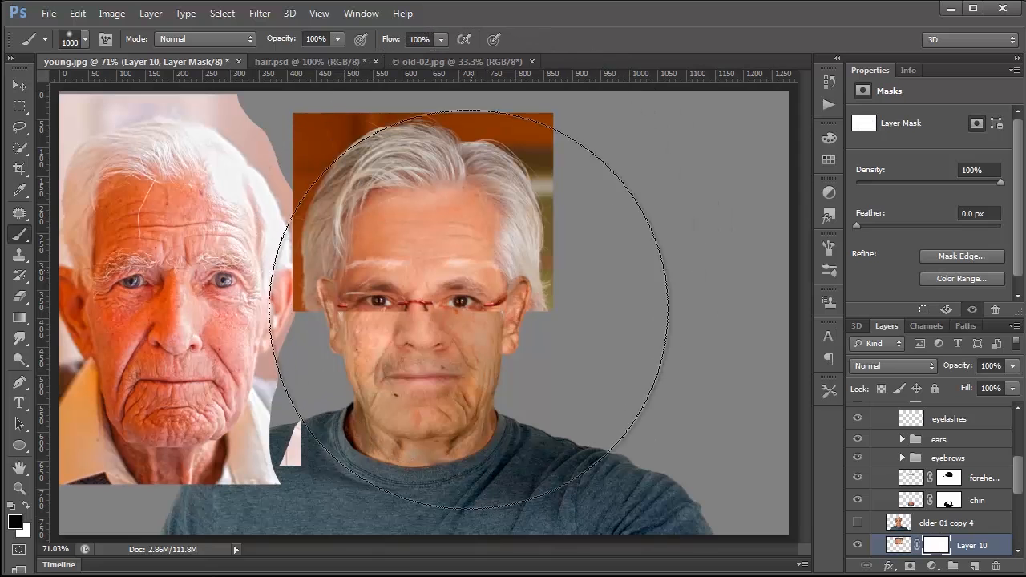
{"action": "mouse_move", "coordinate": [440, 299]}
{"action": "left_mouse_down"}
{"action": "mouse_move", "coordinate": [402, 306]}
{"action": "mouse_move", "coordinate": [387, 274]}
{"action": "mouse_move", "coordinate": [399, 239]}
{"action": "mouse_move", "coordinate": [446, 236]}
{"action": "mouse_move", "coordinate": [441, 260]}
{"action": "mouse_move", "coordinate": [465, 282]}
{"action": "mouse_move", "coordinate": [466, 339]}
{"action": "mouse_move", "coordinate": [533, 374]}
{"action": "mouse_move", "coordinate": [570, 343]}
{"action": "mouse_move", "coordinate": [538, 316]}
{"action": "mouse_move", "coordinate": [558, 310]}
{"action": "mouse_move", "coordinate": [566, 292]}
{"action": "mouse_move", "coordinate": [556, 286]}
{"action": "mouse_move", "coordinate": [576, 244]}
{"action": "mouse_move", "coordinate": [568, 222]}
{"action": "mouse_move", "coordinate": [564, 258]}
{"action": "mouse_move", "coordinate": [548, 247]}
{"action": "mouse_move", "coordinate": [544, 256]}
{"action": "mouse_move", "coordinate": [560, 208]}
{"action": "mouse_move", "coordinate": [555, 147]}
{"action": "mouse_move", "coordinate": [546, 140]}
{"action": "mouse_move", "coordinate": [559, 184]}
{"action": "mouse_move", "coordinate": [506, 127]}
{"action": "mouse_move", "coordinate": [465, 121]}
{"action": "mouse_move", "coordinate": [520, 138]}
{"action": "mouse_move", "coordinate": [561, 200]}
{"action": "mouse_move", "coordinate": [483, 110]}
{"action": "mouse_move", "coordinate": [404, 102]}
{"action": "mouse_move", "coordinate": [335, 125]}
{"action": "mouse_move", "coordinate": [380, 102]}
{"action": "mouse_move", "coordinate": [444, 107]}
{"action": "mouse_move", "coordinate": [377, 109]}
{"action": "mouse_move", "coordinate": [310, 145]}
{"action": "mouse_move", "coordinate": [341, 114]}
{"action": "mouse_move", "coordinate": [301, 148]}
{"action": "mouse_move", "coordinate": [287, 146]}
{"action": "mouse_move", "coordinate": [299, 305]}
{"action": "mouse_move", "coordinate": [281, 293]}
{"action": "mouse_move", "coordinate": [286, 108]}
{"action": "mouse_move", "coordinate": [293, 171]}
{"action": "left_mouse_up"}
{"action": "key", "text": "bracketleft"}
{"action": "key", "text": "bracketleft"}
{"action": "key", "text": "bracketleft"}
{"action": "key", "text": "bracketleft"}
{"action": "key", "text": "bracketleft"}
{"action": "key", "text": "bracketleft"}
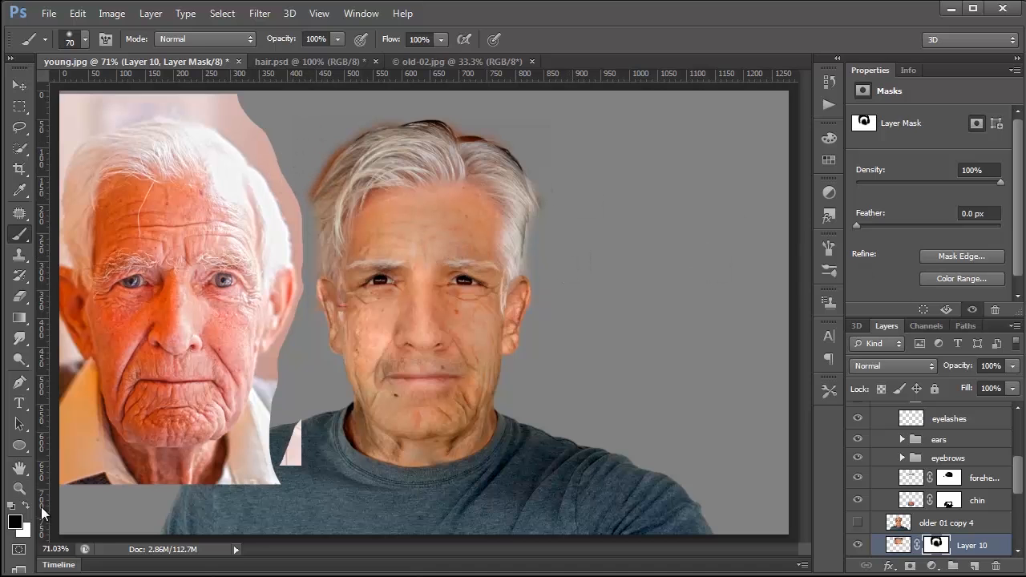
Step: Refine Layer 10's mask along the hair edge above the right-hand ear with the Smudge tool and a 20 px black brush
{"action": "key", "text": "z"}
{"action": "double_click", "coordinate": [497, 194]}
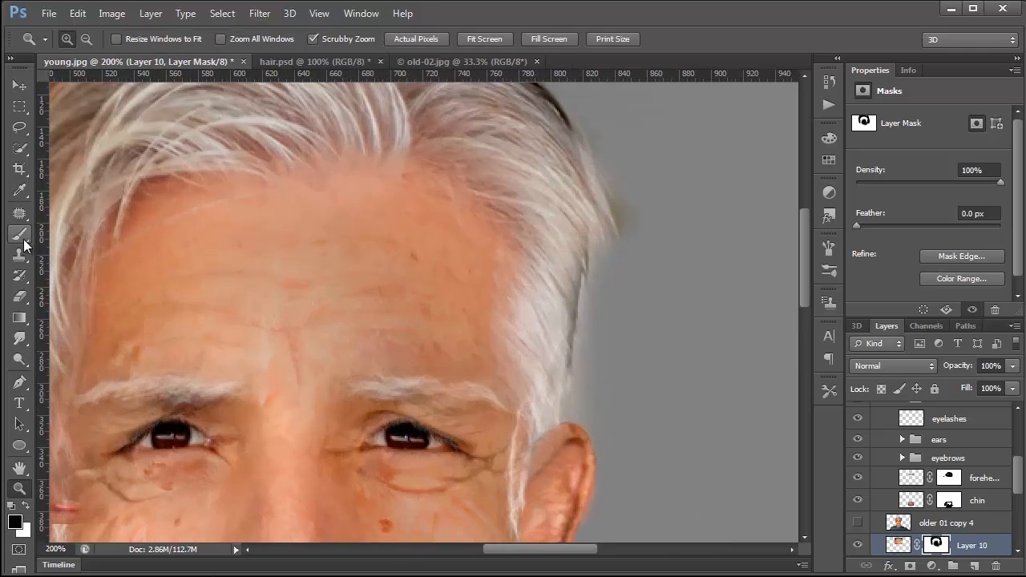
{"action": "left_click", "coordinate": [20, 338]}
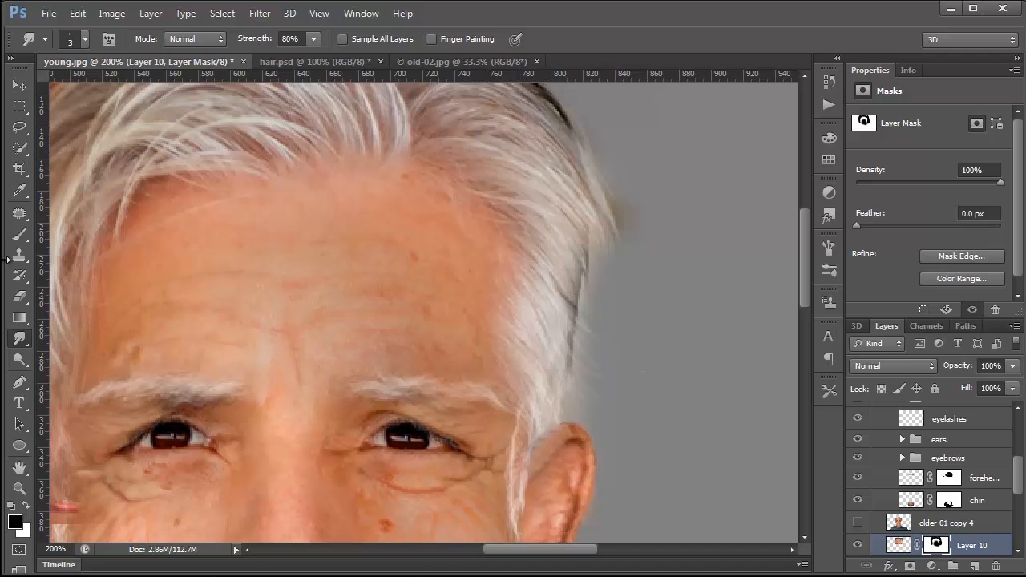
{"action": "left_click", "coordinate": [20, 234]}
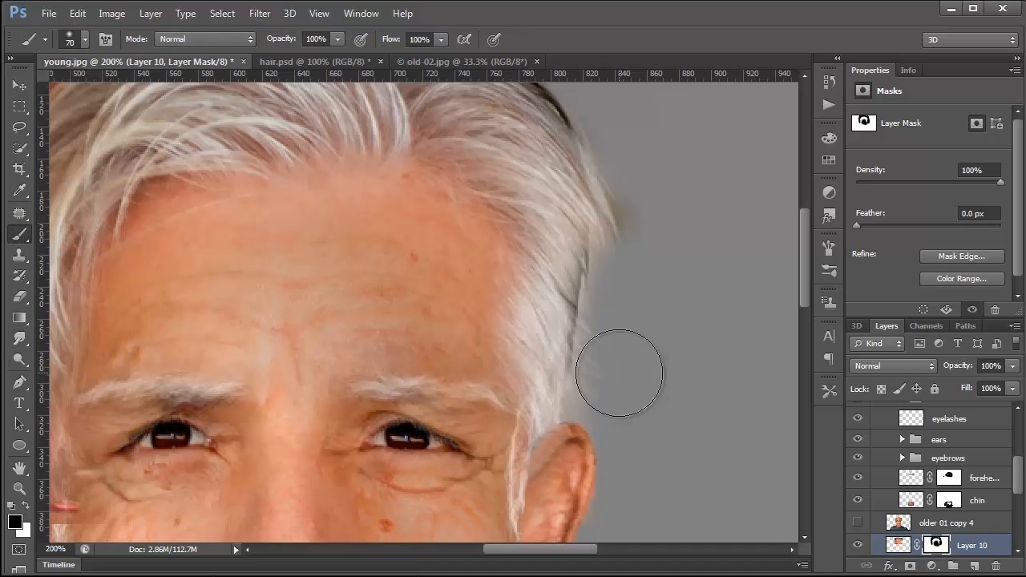
{"action": "key", "text": "bracketleft"}
{"action": "key", "text": "bracketleft"}
{"action": "key", "text": "bracketleft"}
{"action": "key", "text": "bracketleft"}
{"action": "mouse_move", "coordinate": [582, 383]}
{"action": "left_mouse_down"}
{"action": "mouse_move", "coordinate": [584, 310]}
{"action": "mouse_move", "coordinate": [588, 369]}
{"action": "left_mouse_up"}
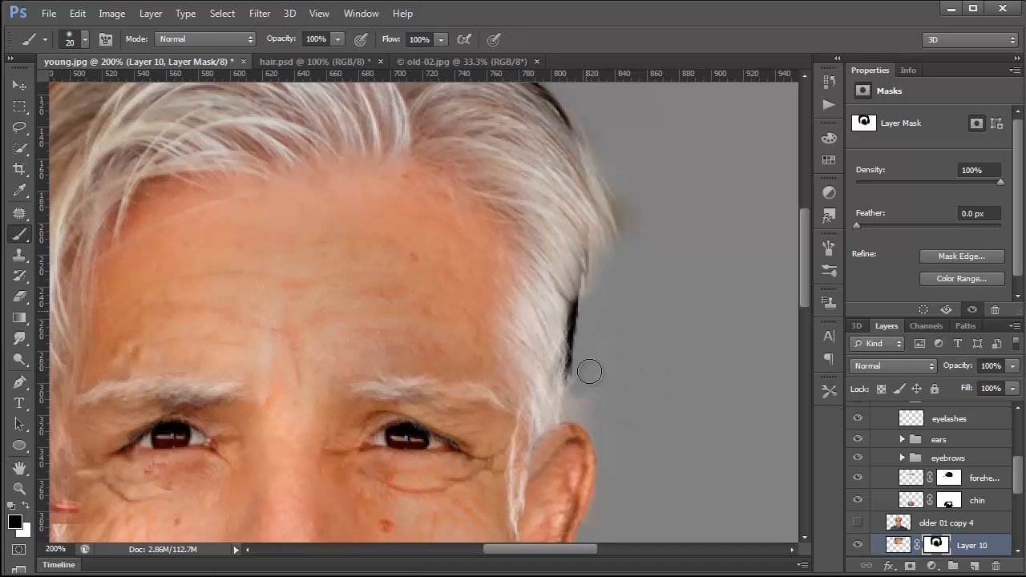
Step: Smudge Layer 10's mask at 80% strength to pull fine strands out of the hair edges on the sides of the head
{"action": "left_click", "coordinate": [20, 338]}
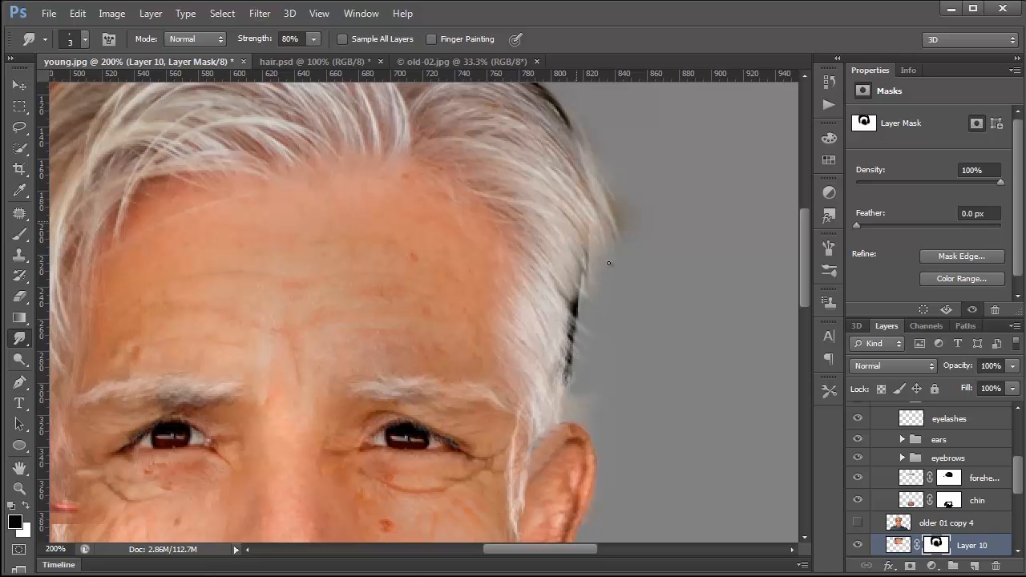
{"action": "left_click_drag", "start_coordinate": [529, 191], "coordinate": [591, 284]}
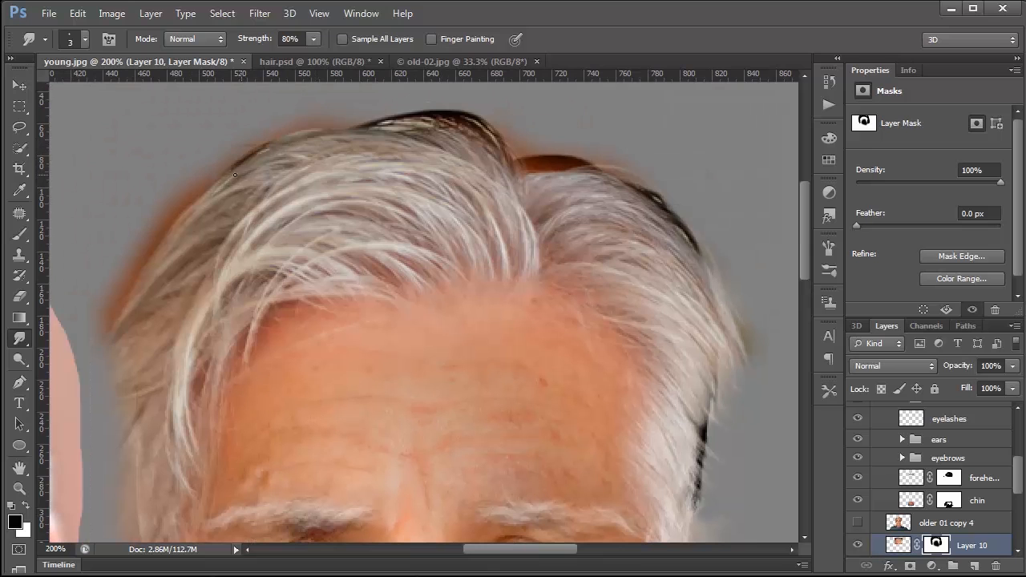
{"action": "left_click_drag", "start_coordinate": [201, 367], "coordinate": [243, 315]}
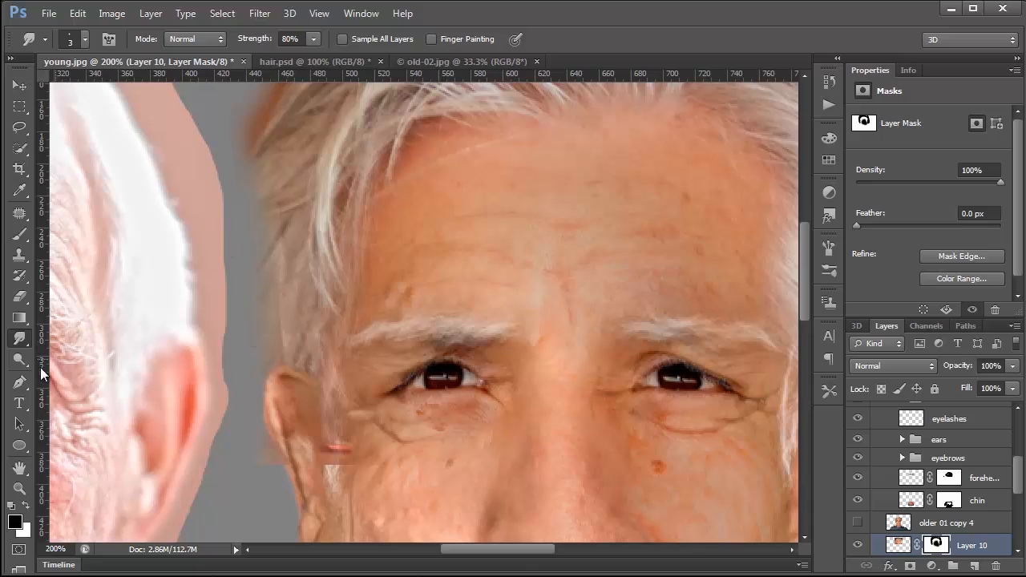
{"action": "left_click_drag", "start_coordinate": [399, 321], "coordinate": [373, 279]}
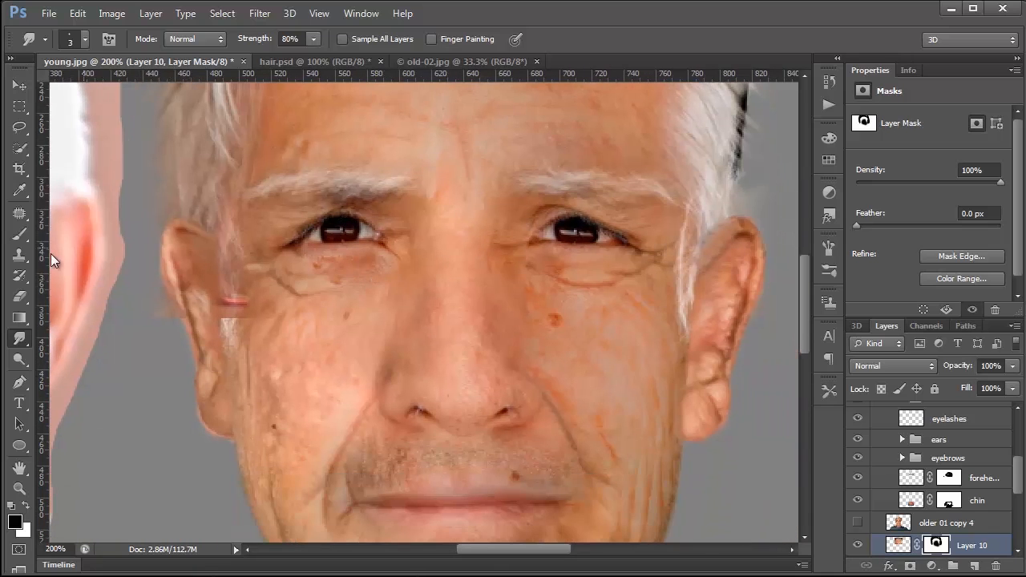
Step: Toggle Layer 9's visibility to compare, and mask out the glasses remnant and pasted hair over the left-hand sideburn and ear
{"action": "left_click", "coordinate": [21, 240]}
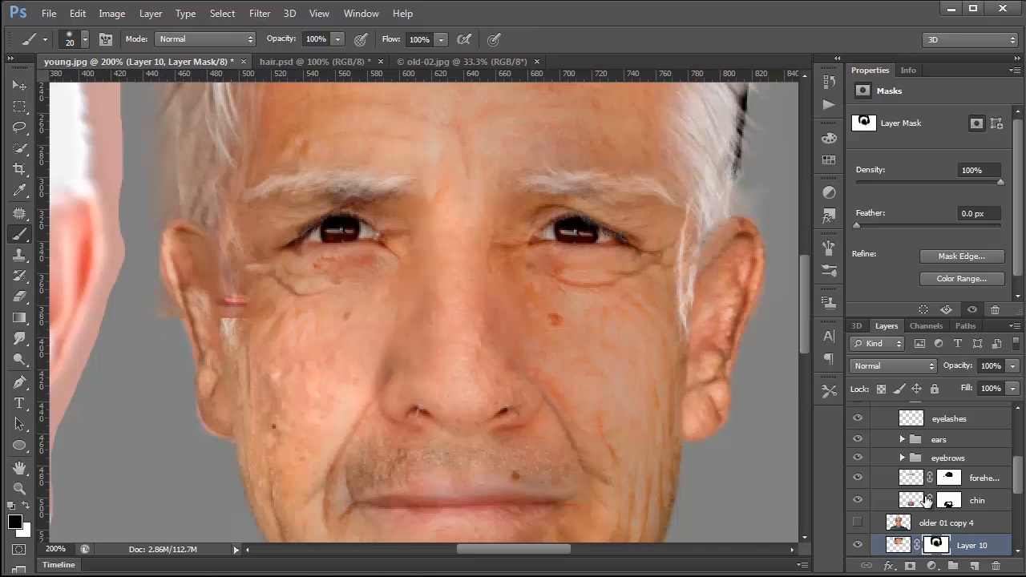
{"action": "scroll", "coordinate": [921, 503], "scroll_direction": "down", "scroll_amount": 2}
{"action": "left_click", "coordinate": [857, 530]}
{"action": "left_click", "coordinate": [856, 531]}
{"action": "left_click", "coordinate": [857, 531]}
{"action": "left_click", "coordinate": [857, 530]}
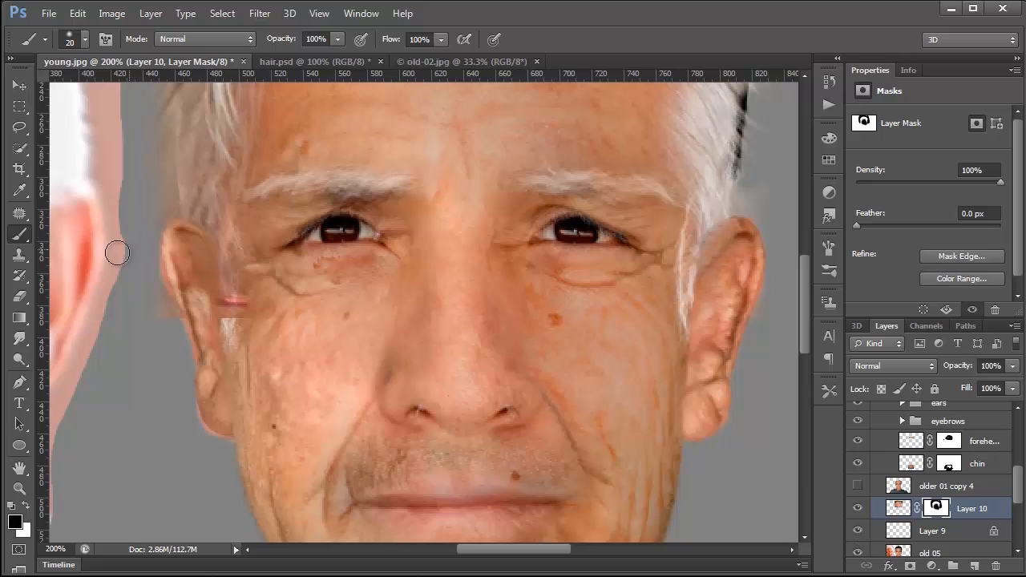
{"action": "mouse_move", "coordinate": [209, 320]}
{"action": "left_mouse_down"}
{"action": "mouse_move", "coordinate": [249, 289]}
{"action": "mouse_move", "coordinate": [263, 267]}
{"action": "mouse_move", "coordinate": [239, 248]}
{"action": "mouse_move", "coordinate": [225, 276]}
{"action": "left_mouse_up"}
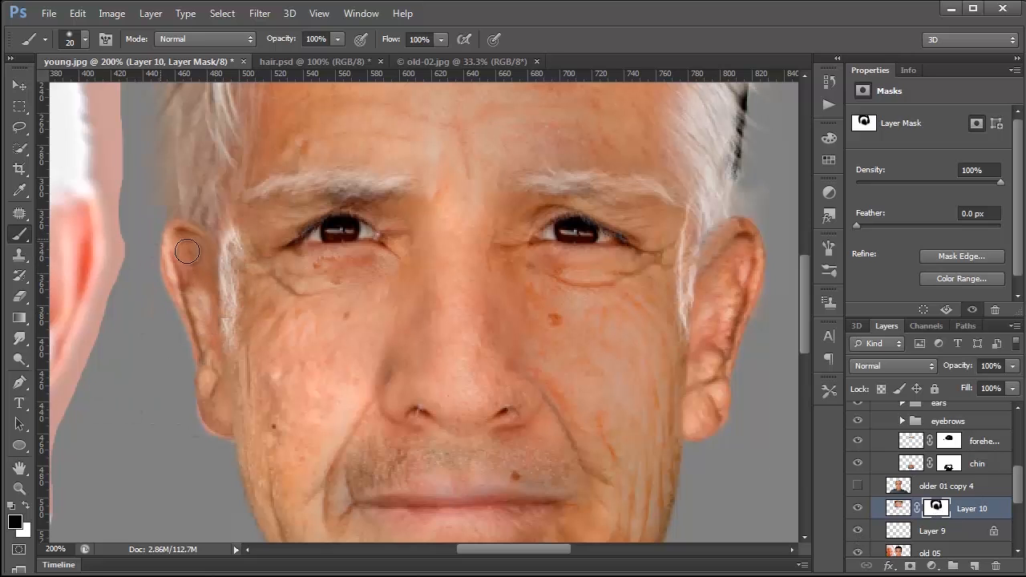
{"action": "left_click_drag", "start_coordinate": [227, 202], "coordinate": [230, 240]}
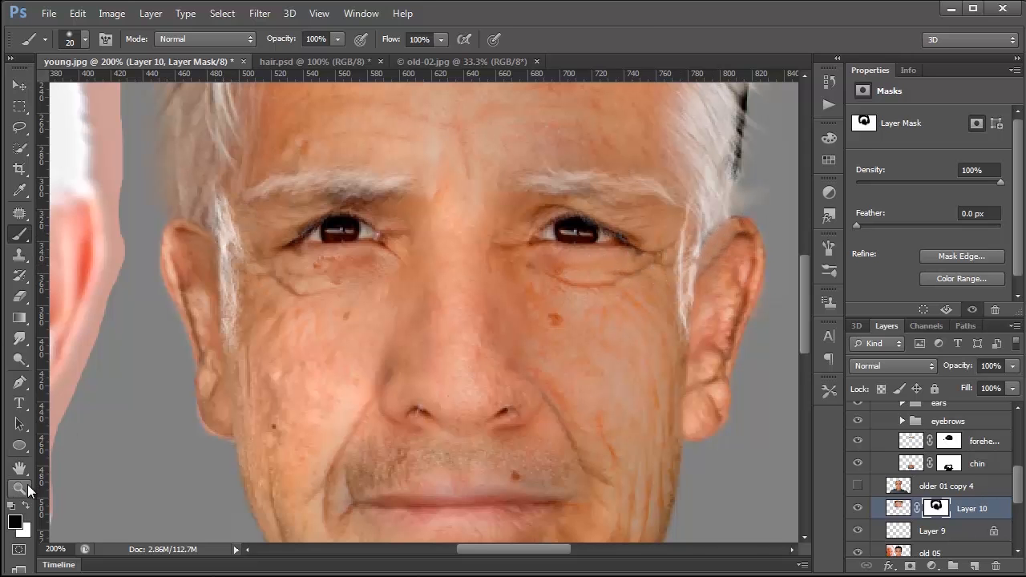
Step: Sample a light grey from the hair and fill Layer 9's sideburns with it in Normal mode at 100% opacity, preserving transparency
{"action": "double_click", "coordinate": [27, 488]}
{"action": "scroll", "coordinate": [347, 323], "scroll_direction": "up", "scroll_amount": 2}
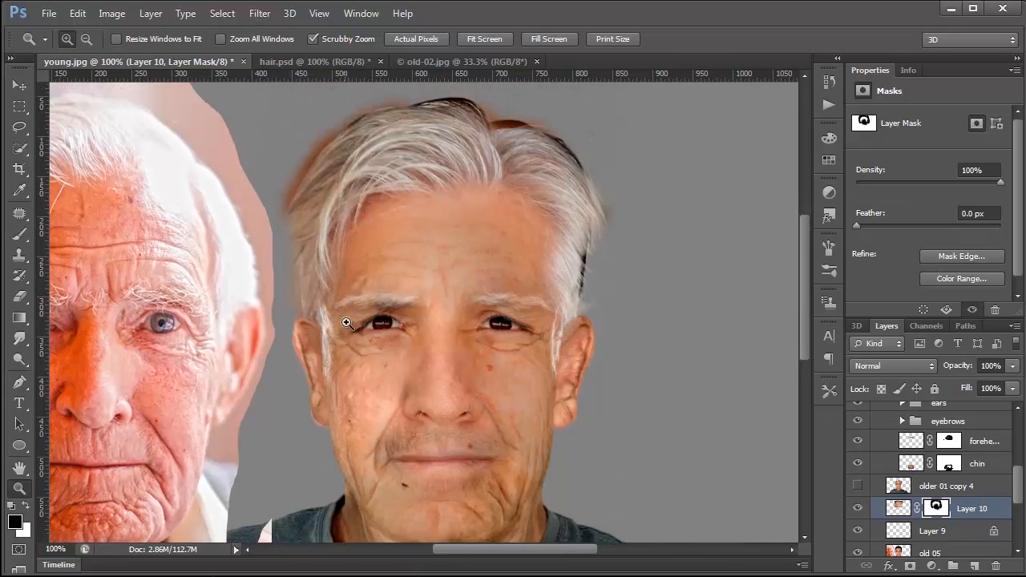
{"action": "scroll", "coordinate": [346, 323], "scroll_direction": "up", "scroll_amount": 2}
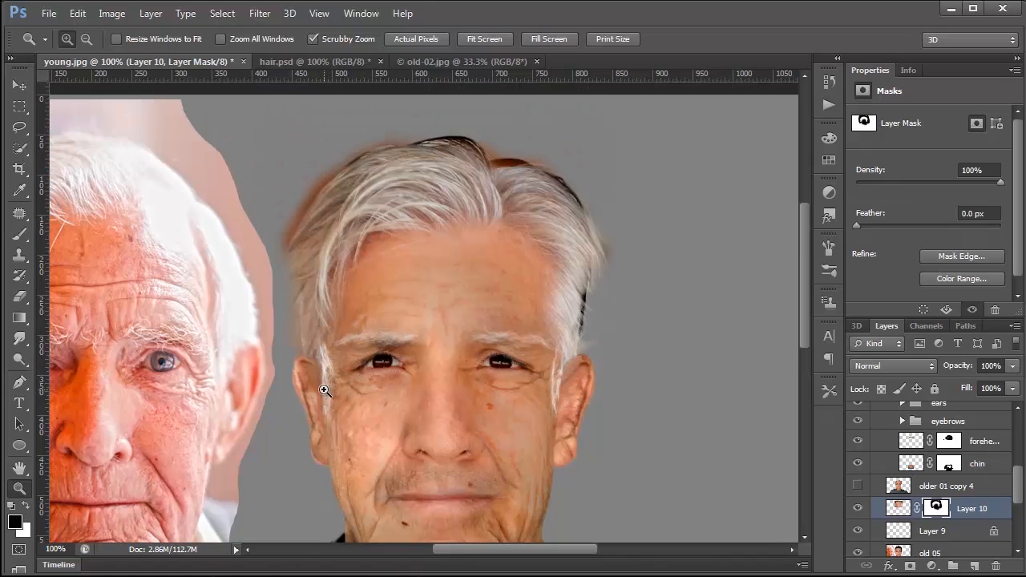
{"action": "left_click", "coordinate": [19, 190]}
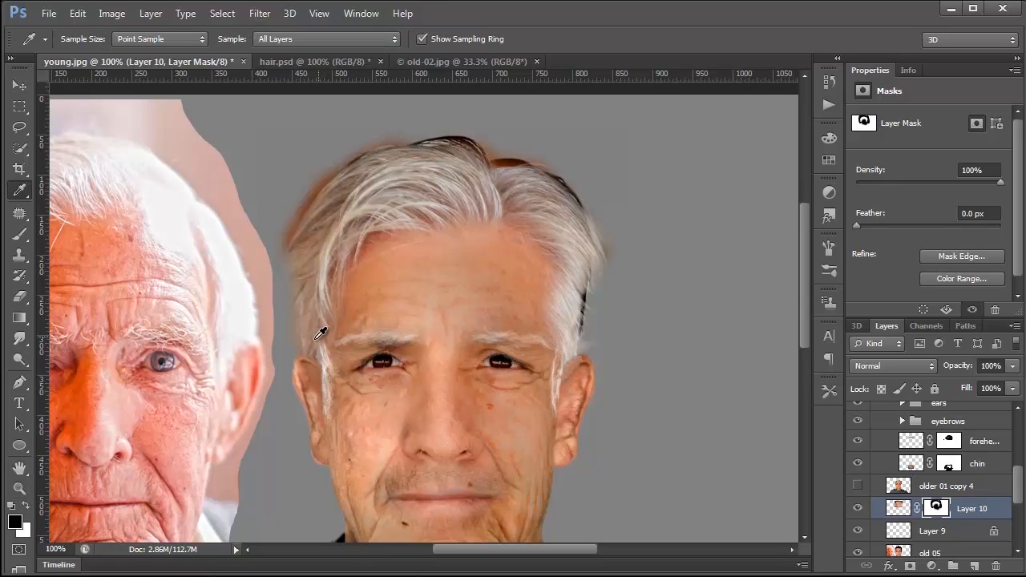
{"action": "left_click", "coordinate": [329, 281]}
{"action": "left_click_drag", "start_coordinate": [328, 280], "coordinate": [333, 253]}
{"action": "key", "text": "ctrl+2"}
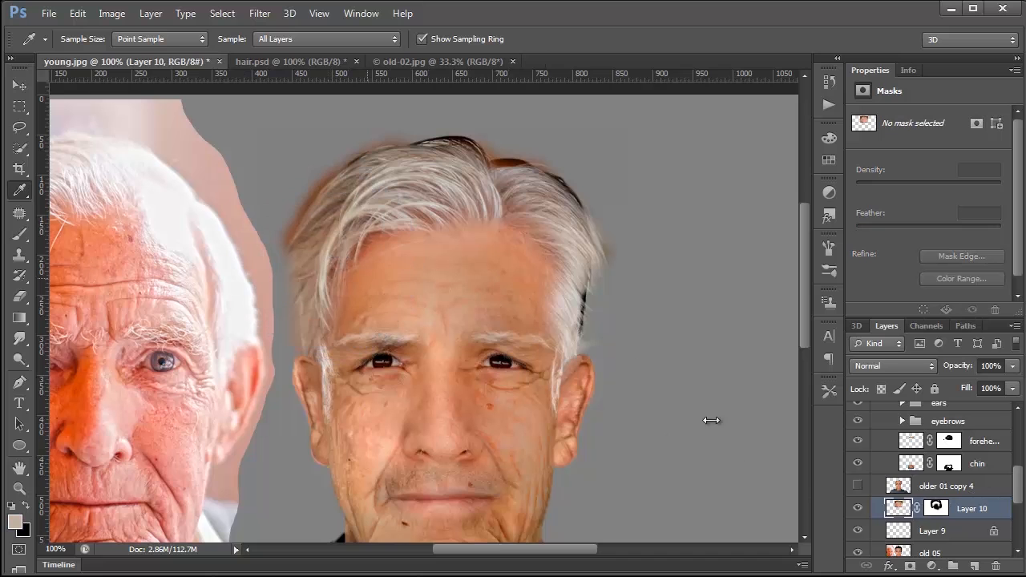
{"action": "key", "text": "alt+bracketleft"}
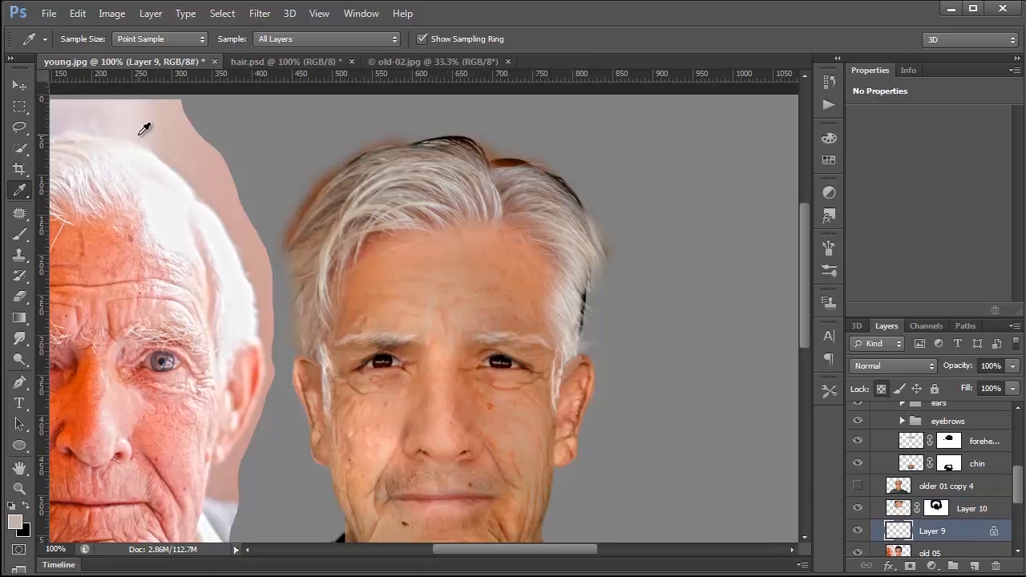
{"action": "left_click", "coordinate": [78, 14]}
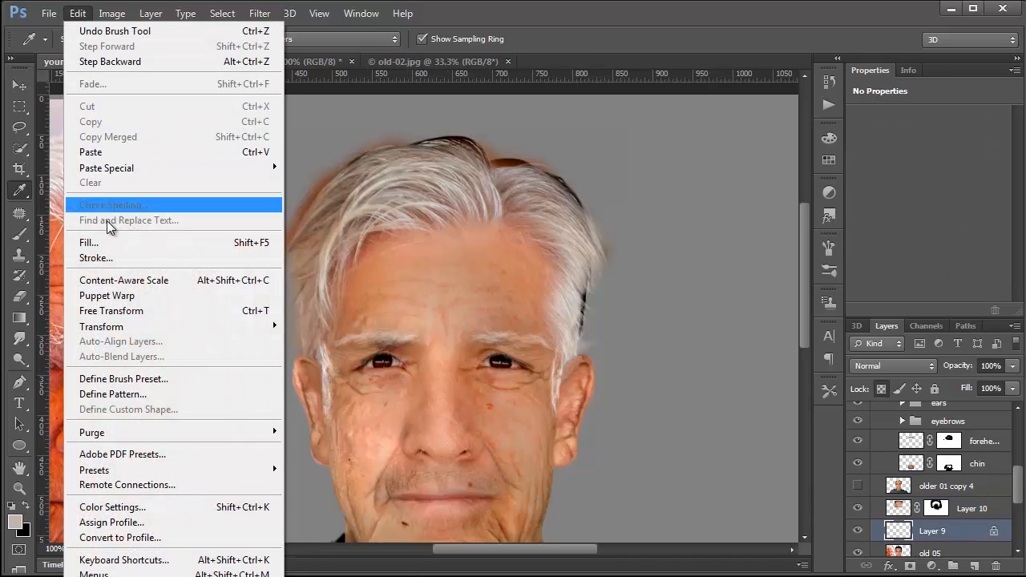
{"action": "left_click", "coordinate": [148, 248]}
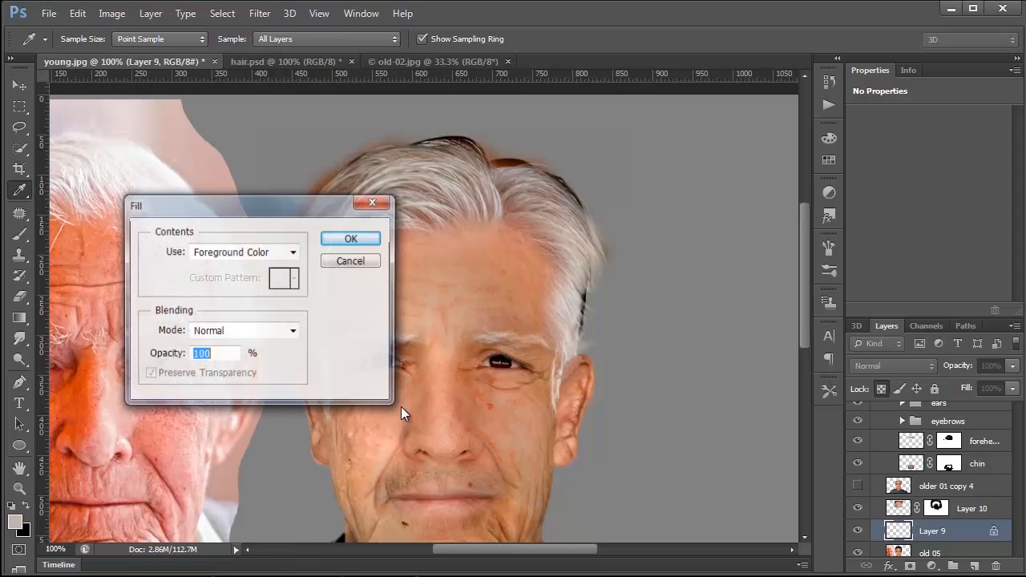
{"action": "left_click", "coordinate": [346, 240]}
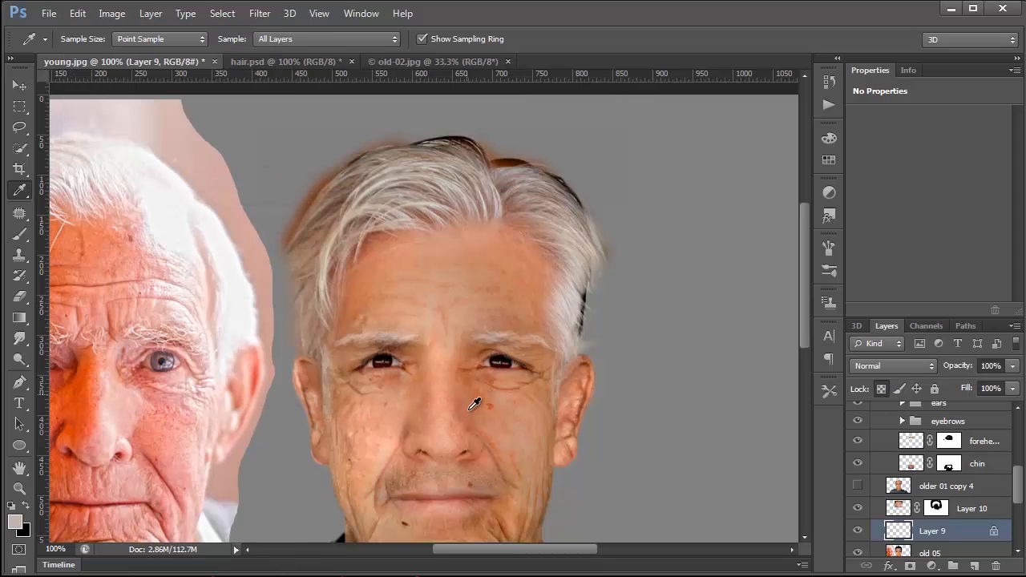
Step: Fade the sideburn fill on Layer 9 to 74% opacity in Normal mode
{"action": "left_click", "coordinate": [77, 14]}
{"action": "left_click", "coordinate": [95, 85]}
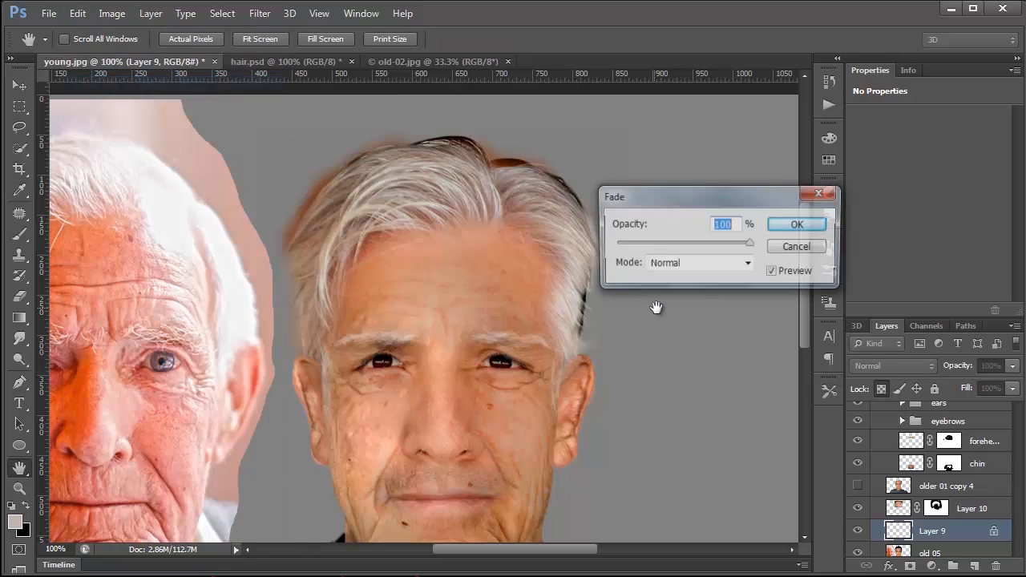
{"action": "left_click_drag", "start_coordinate": [701, 246], "coordinate": [716, 245]}
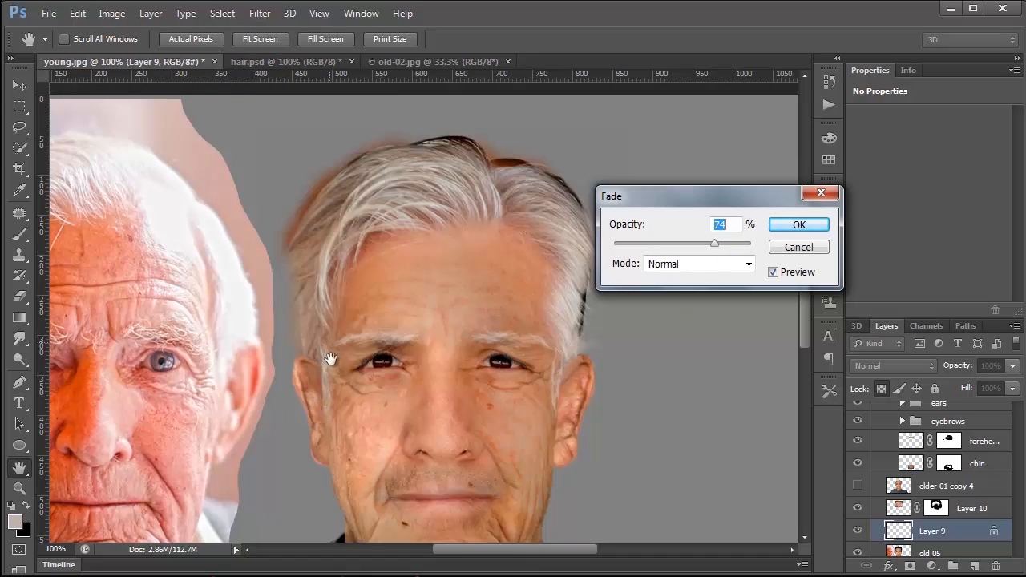
{"action": "left_click", "coordinate": [804, 223]}
{"action": "key", "text": "i"}
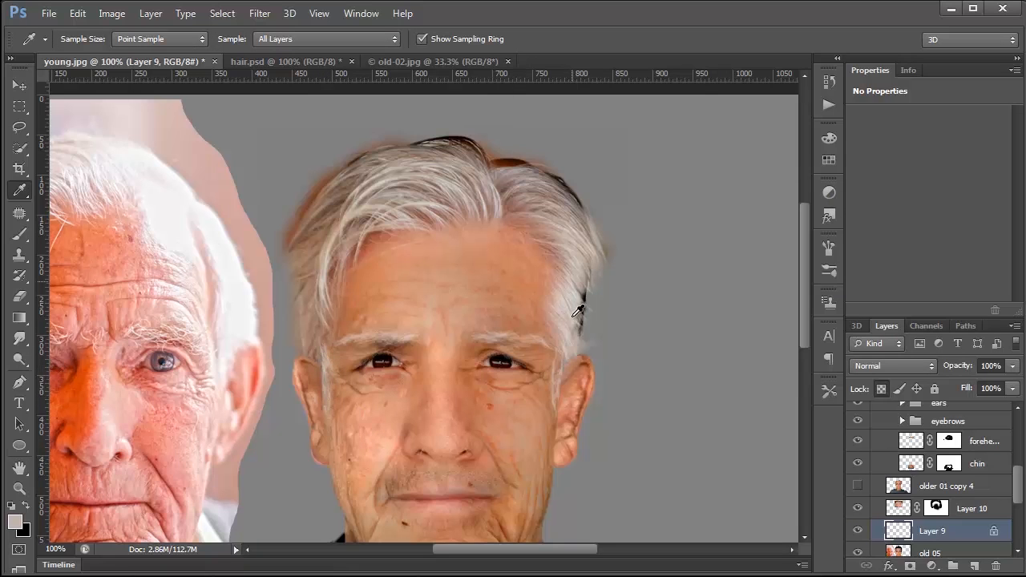
Step: Toggle the hair group's visibility to compare the portrait with and without the grey hair
{"action": "scroll", "coordinate": [586, 362], "scroll_direction": "down", "scroll_amount": 1}
{"action": "scroll", "coordinate": [586, 362], "scroll_direction": "down", "scroll_amount": 1}
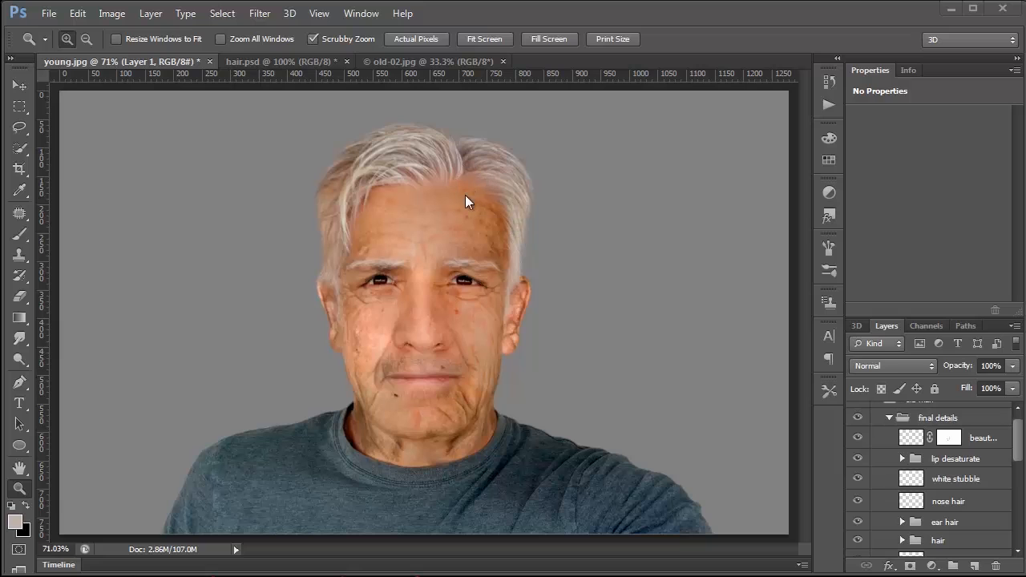
{"action": "left_click_drag", "start_coordinate": [1023, 441], "coordinate": [1022, 476]}
{"action": "left_click", "coordinate": [857, 410]}
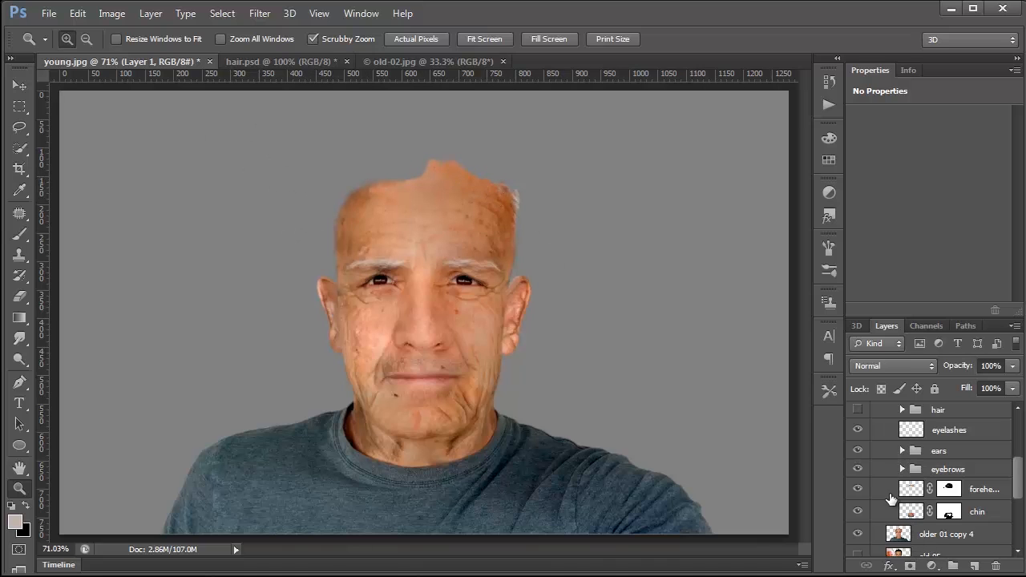
{"action": "left_click", "coordinate": [857, 409]}
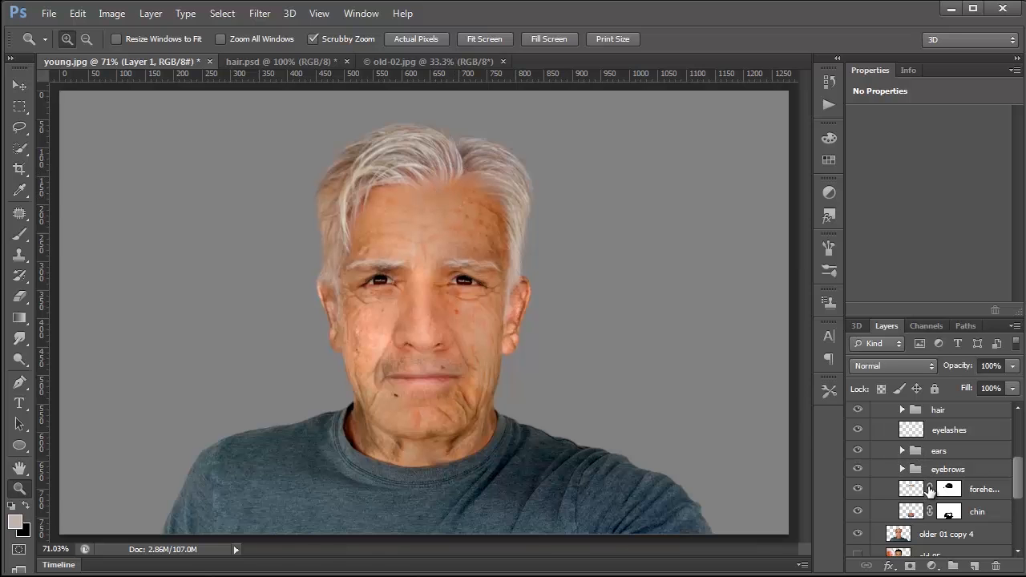
Step: Examine the aged eyes, ear, nose, mouth and chin at 300% zoom, and fit the whole portrait back in view
{"action": "left_click", "coordinate": [370, 308]}
{"action": "left_click", "coordinate": [369, 306]}
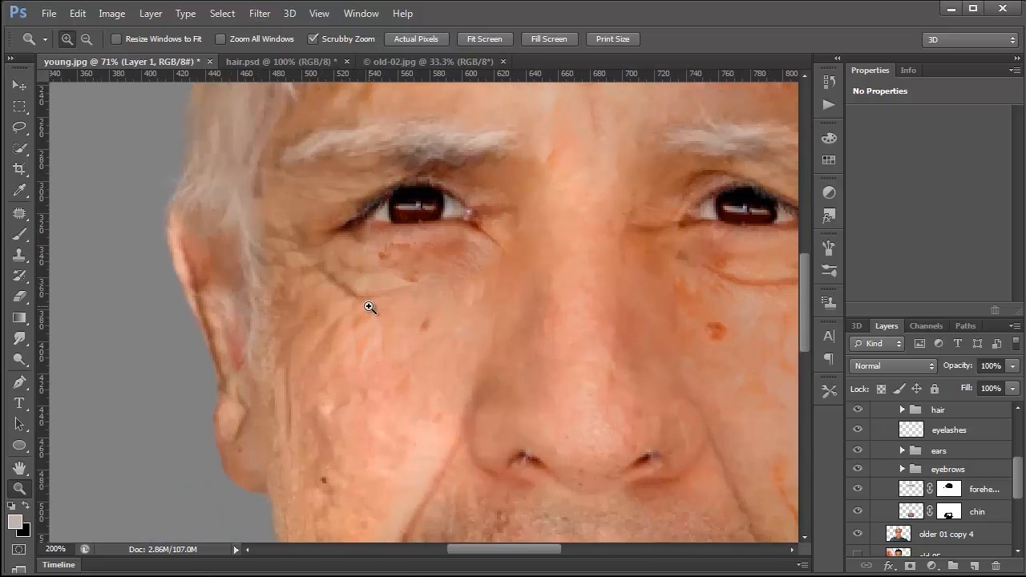
{"action": "left_click", "coordinate": [369, 307]}
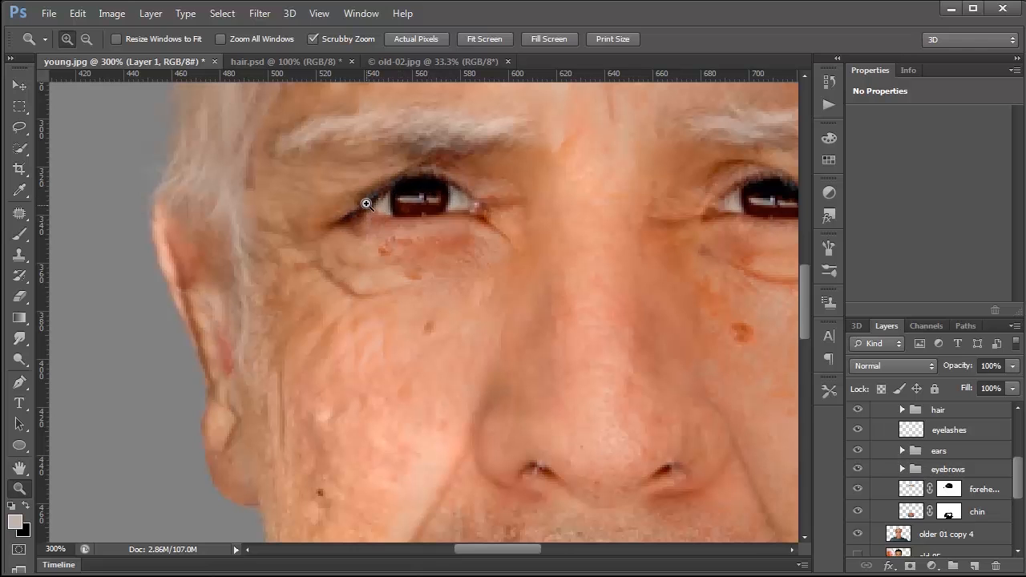
{"action": "left_click_drag", "start_coordinate": [587, 284], "coordinate": [406, 284]}
{"action": "left_click_drag", "start_coordinate": [493, 315], "coordinate": [411, 235]}
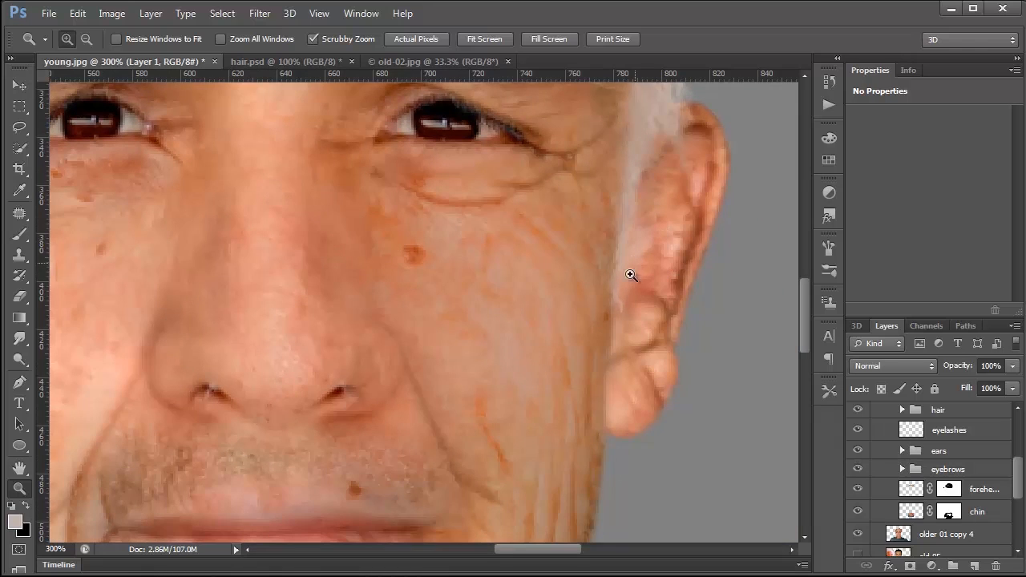
{"action": "left_click_drag", "start_coordinate": [400, 375], "coordinate": [436, 329]}
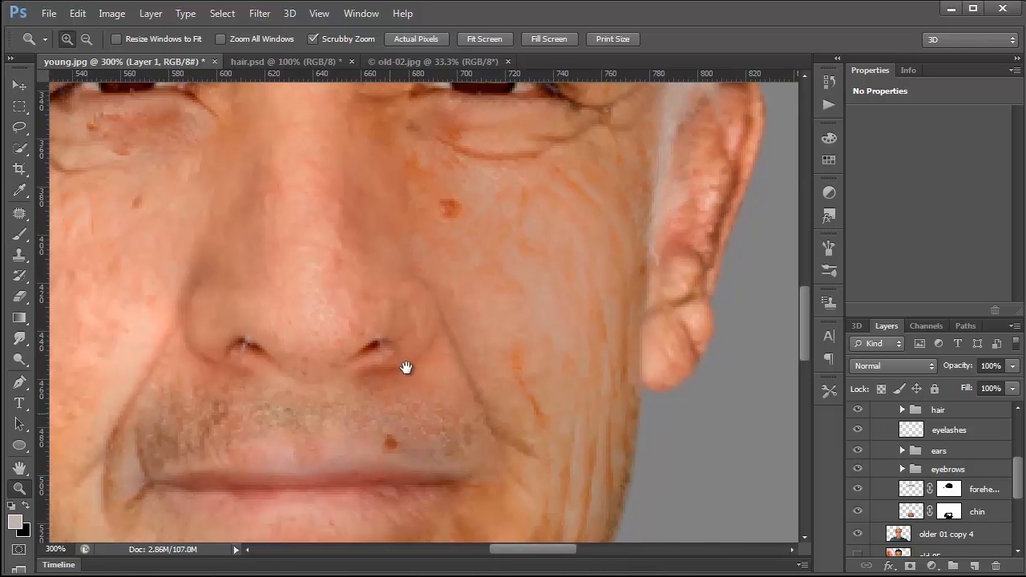
{"action": "left_click_drag", "start_coordinate": [405, 368], "coordinate": [465, 214]}
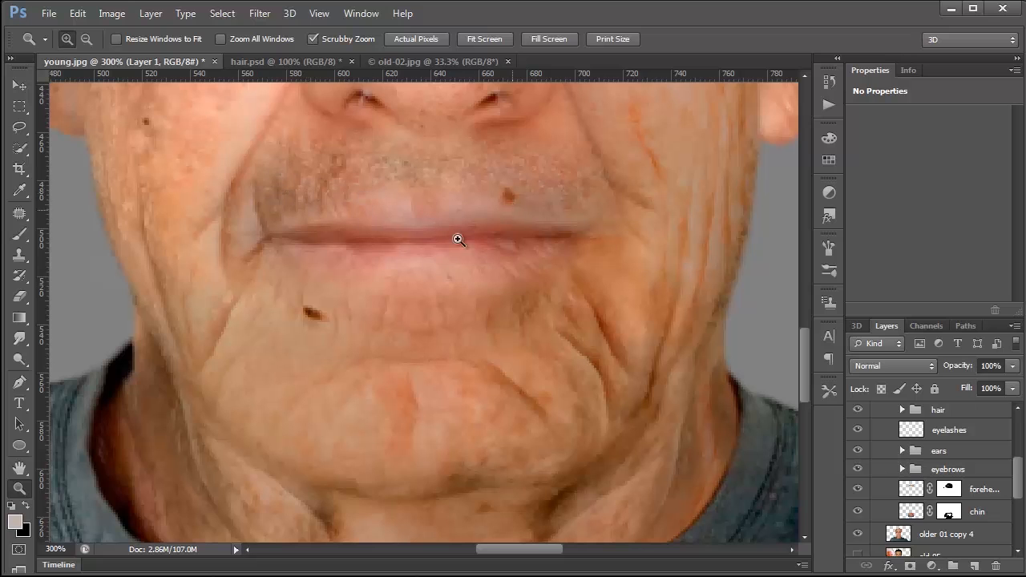
{"action": "left_click_drag", "start_coordinate": [433, 471], "coordinate": [430, 425]}
{"action": "left_click_drag", "start_coordinate": [426, 186], "coordinate": [444, 258]}
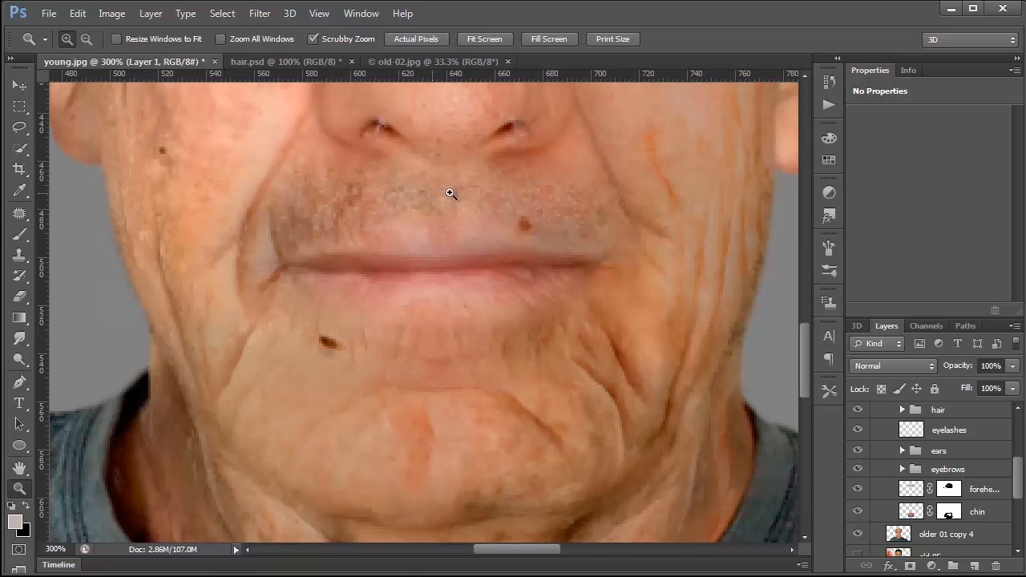
{"action": "right_click", "coordinate": [469, 263]}
{"action": "left_click", "coordinate": [513, 273]}
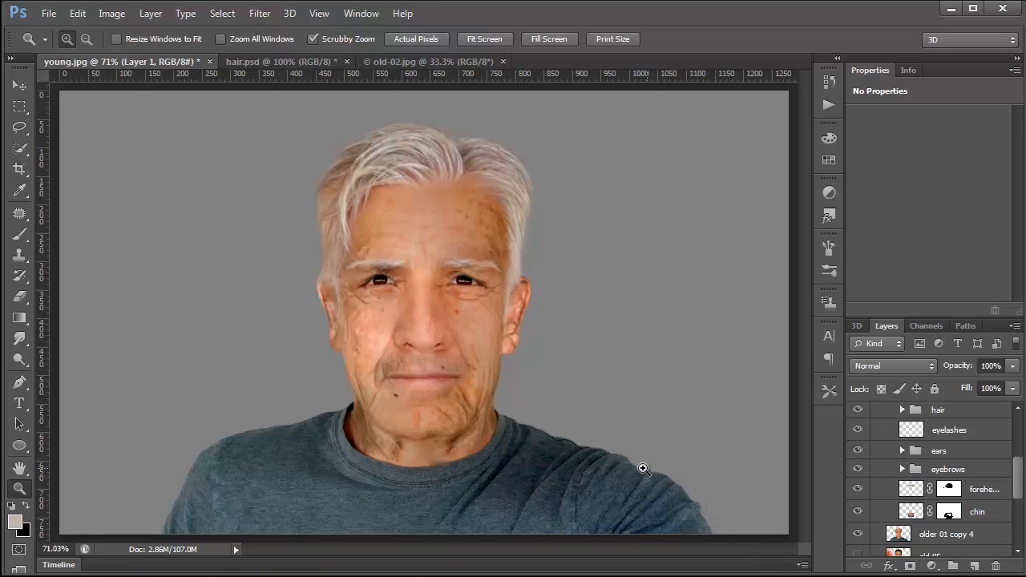
Step: Toggle the visibility of the grey background Layer 1 to check the portrait without it
{"action": "scroll", "coordinate": [869, 493], "scroll_direction": "down", "scroll_amount": 5}
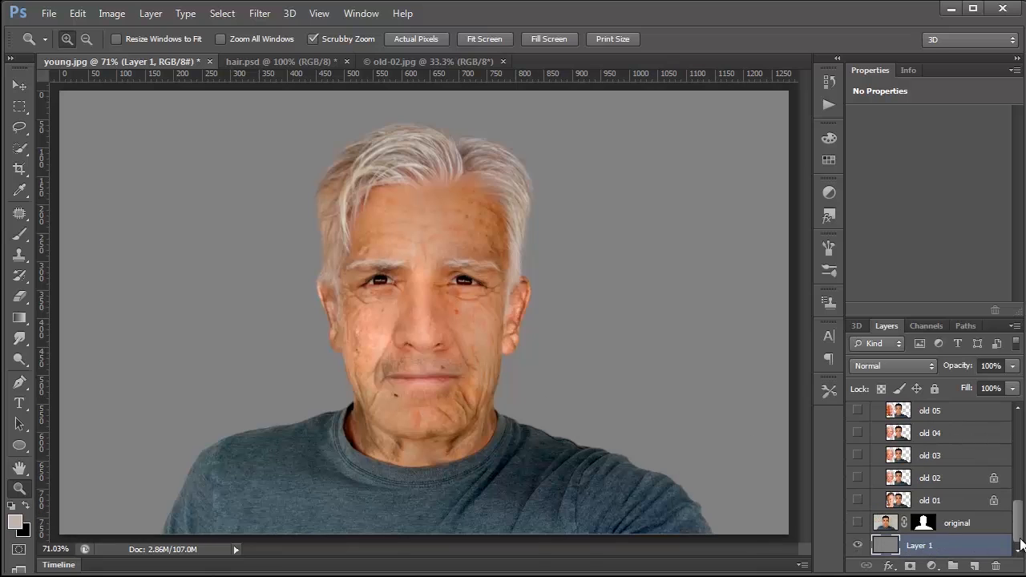
{"action": "left_click", "coordinate": [857, 545]}
{"action": "left_click", "coordinate": [856, 546]}
{"action": "scroll", "coordinate": [885, 531], "scroll_direction": "up", "scroll_amount": 5}
{"action": "scroll", "coordinate": [885, 530], "scroll_direction": "up", "scroll_amount": 4}
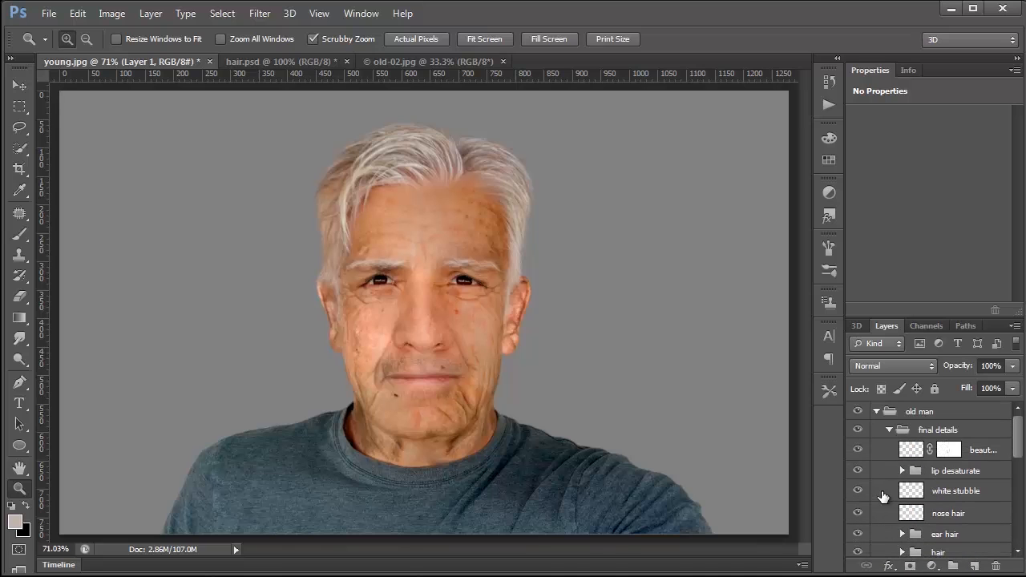
Step: Collapse the old man group and alternate its visibility with the original layer to compare before and after, ending on the old man
{"action": "left_click", "coordinate": [876, 411]}
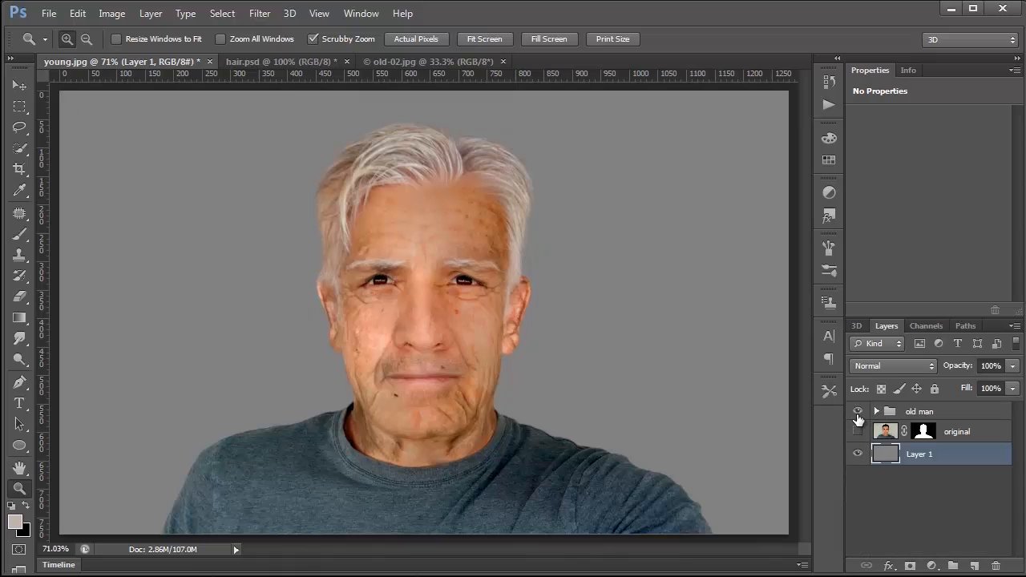
{"action": "left_click", "coordinate": [857, 412]}
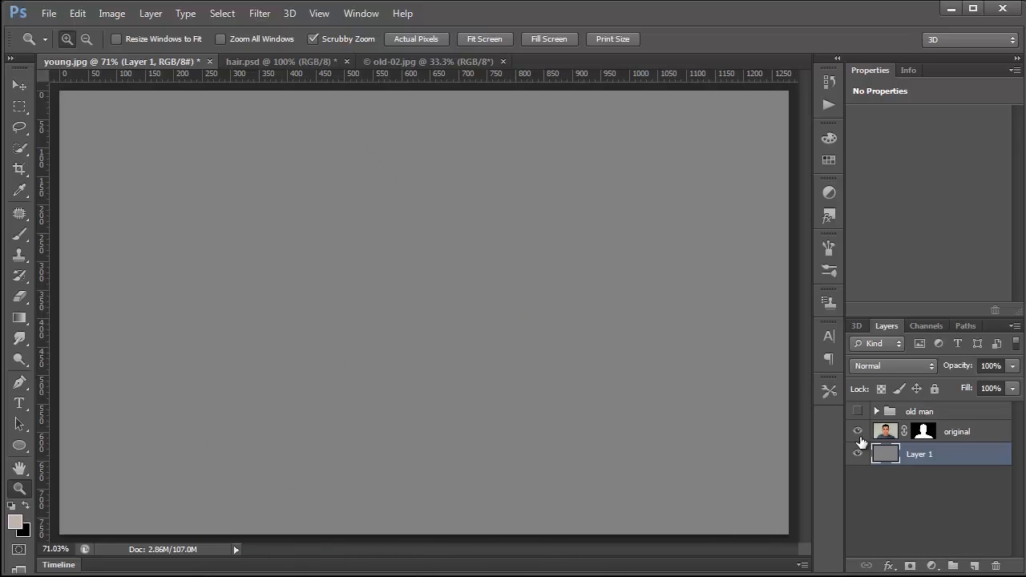
{"action": "left_click", "coordinate": [857, 431]}
{"action": "left_click", "coordinate": [858, 411]}
{"action": "left_click", "coordinate": [858, 431]}
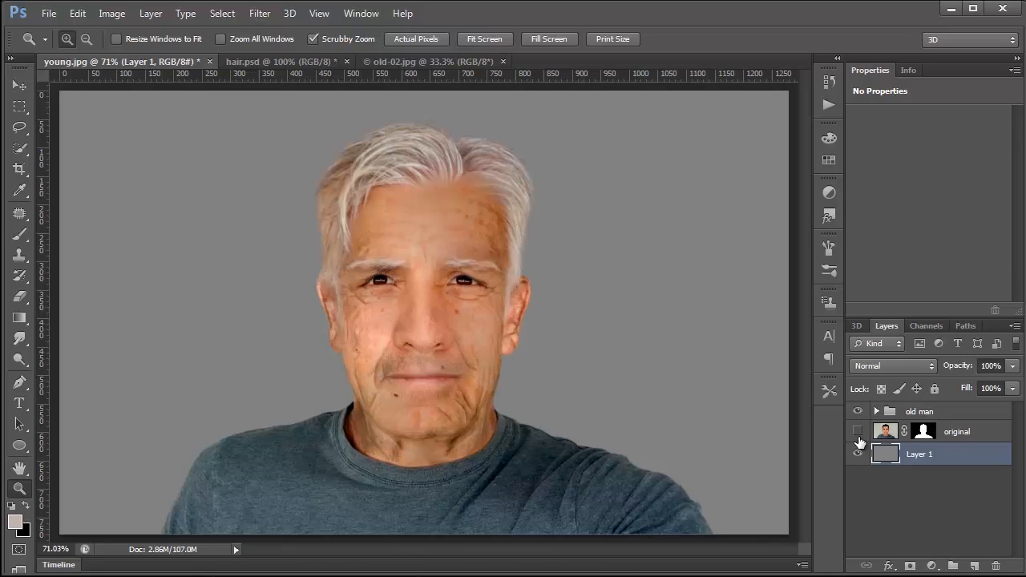
{"action": "left_click", "coordinate": [858, 411]}
{"action": "left_click", "coordinate": [858, 432]}
{"action": "left_click", "coordinate": [858, 411]}
{"action": "left_click", "coordinate": [858, 433]}
{"action": "left_click", "coordinate": [857, 412]}
{"action": "left_click", "coordinate": [858, 431]}
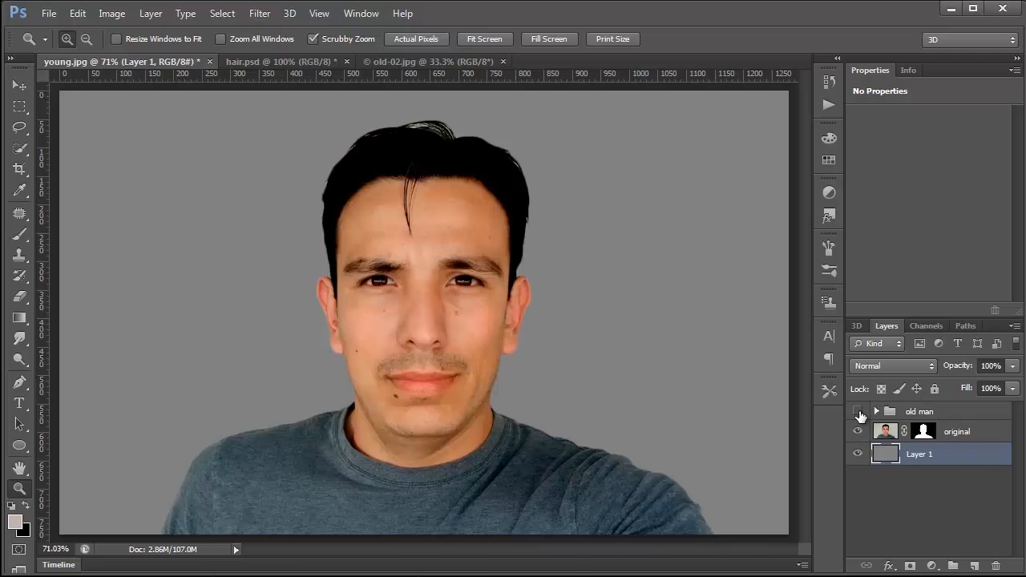
{"action": "left_click", "coordinate": [857, 412]}
{"action": "left_click", "coordinate": [858, 431]}
{"action": "left_click", "coordinate": [858, 431]}
{"action": "left_click", "coordinate": [858, 431]}
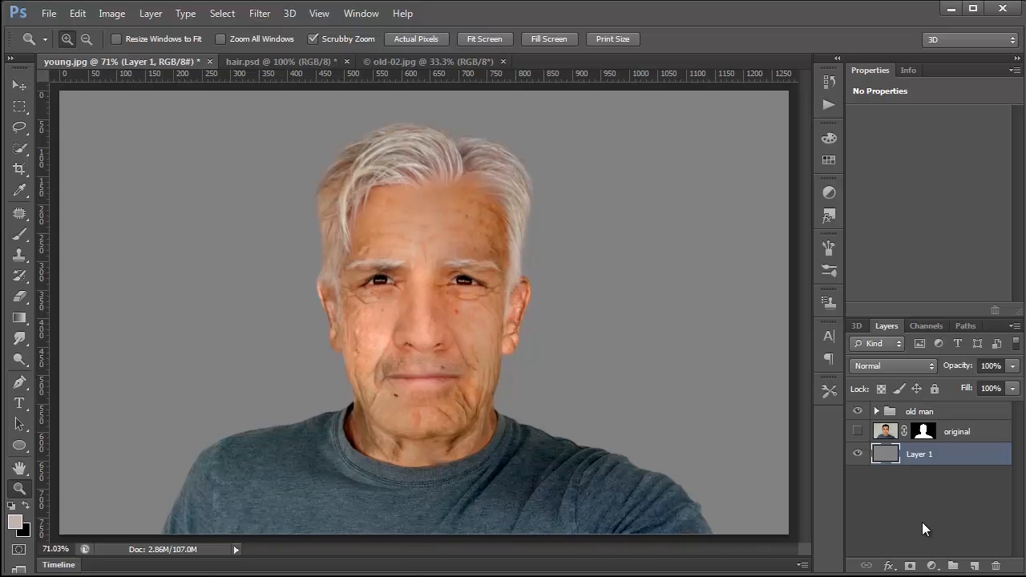